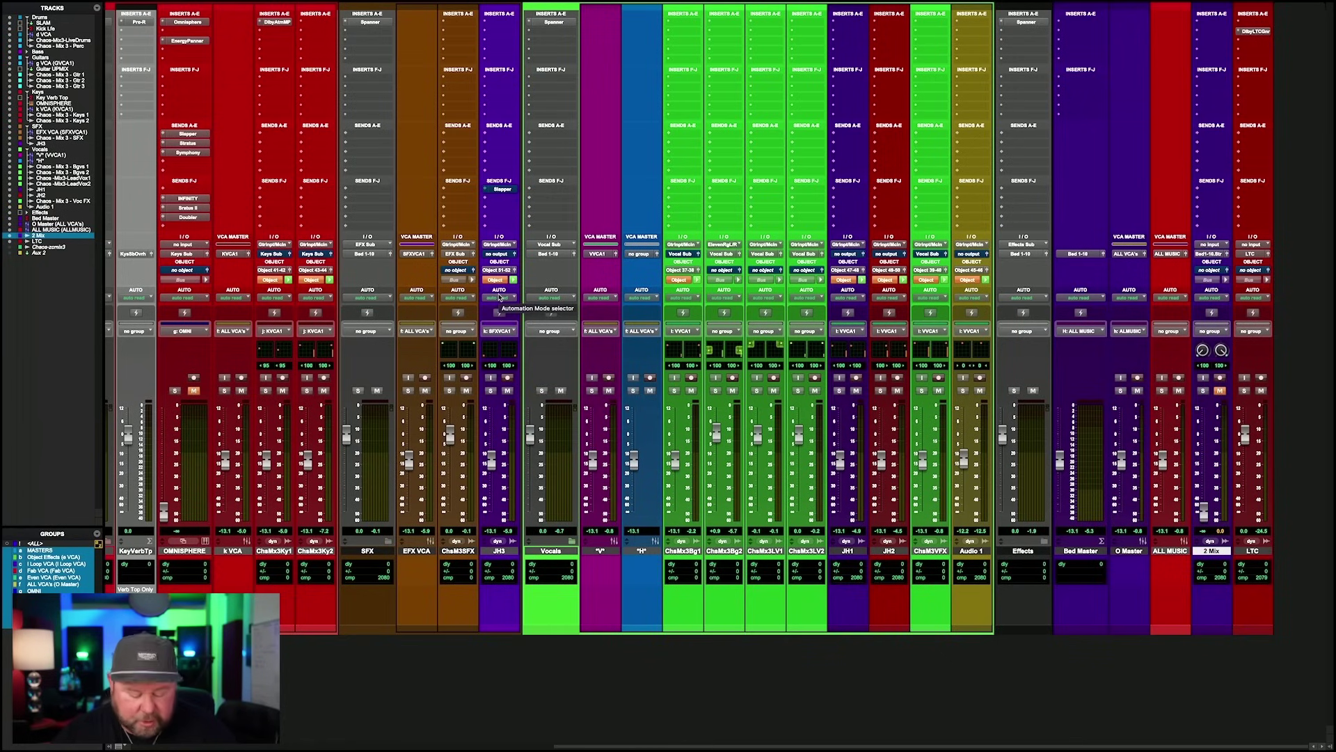
# - Switch from the Mix window to the Edit window and stop playback
pyautogui.press('super+equal')
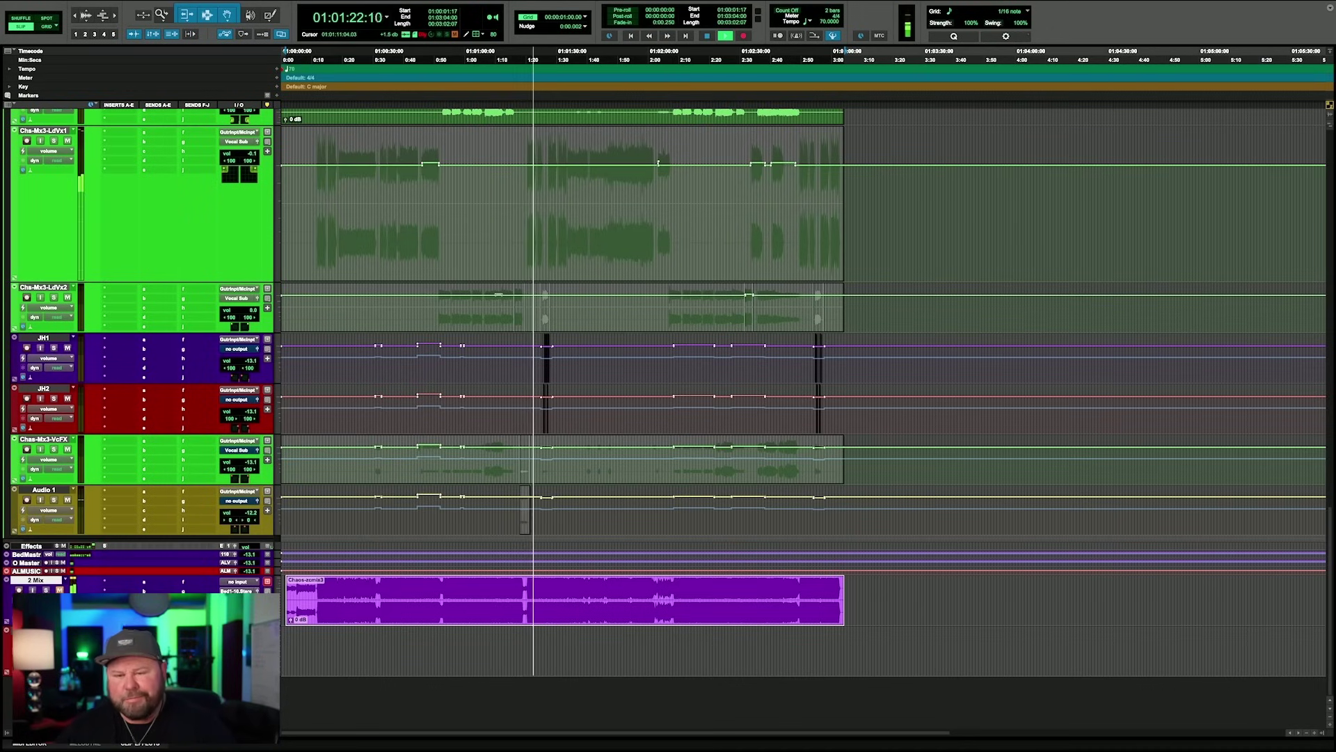
pyautogui.press('space')
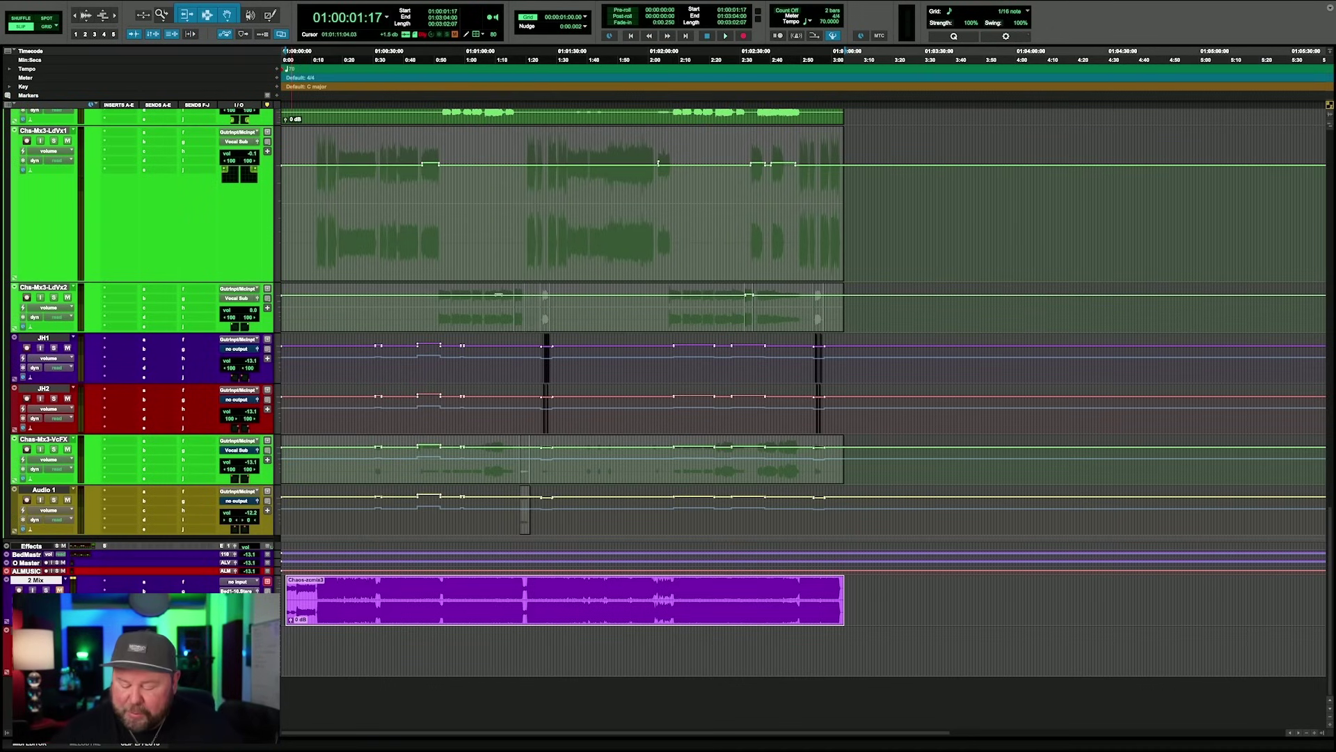
pyautogui.click(512, 374)
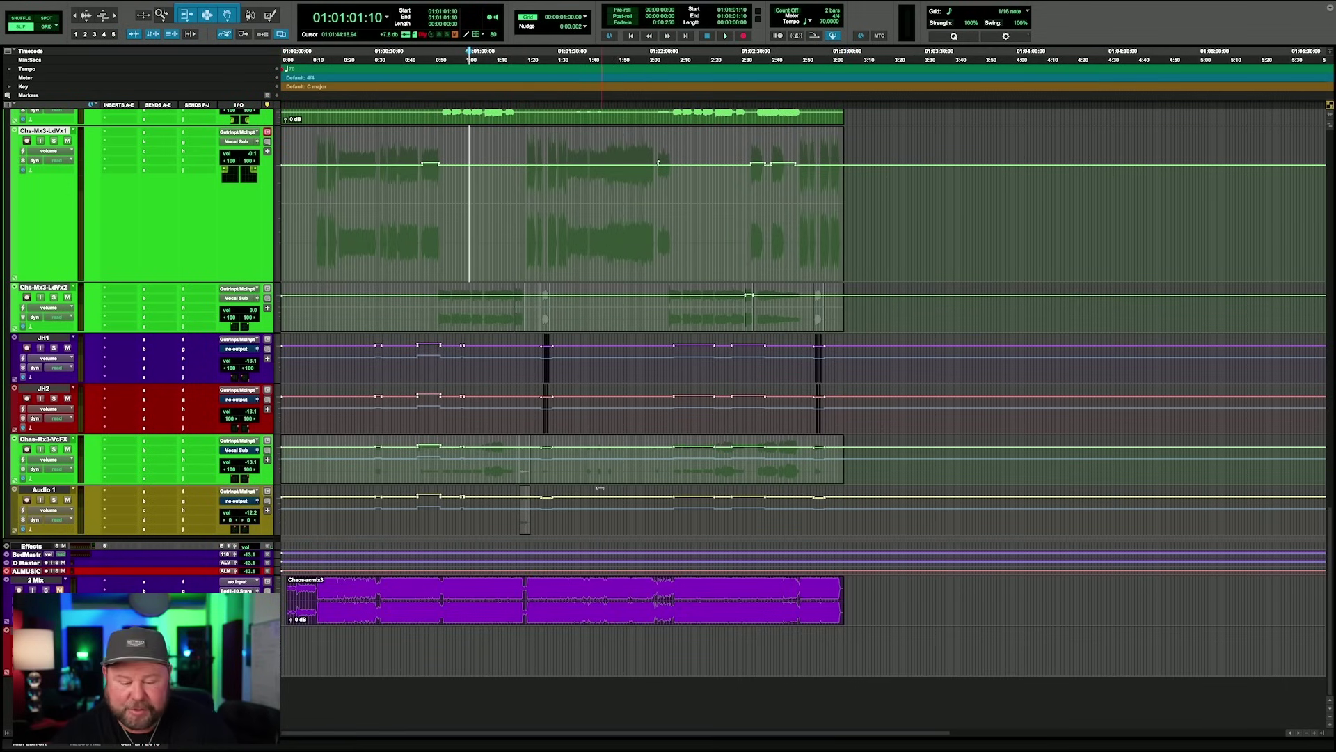
pyautogui.scroll(2, 637, 542)
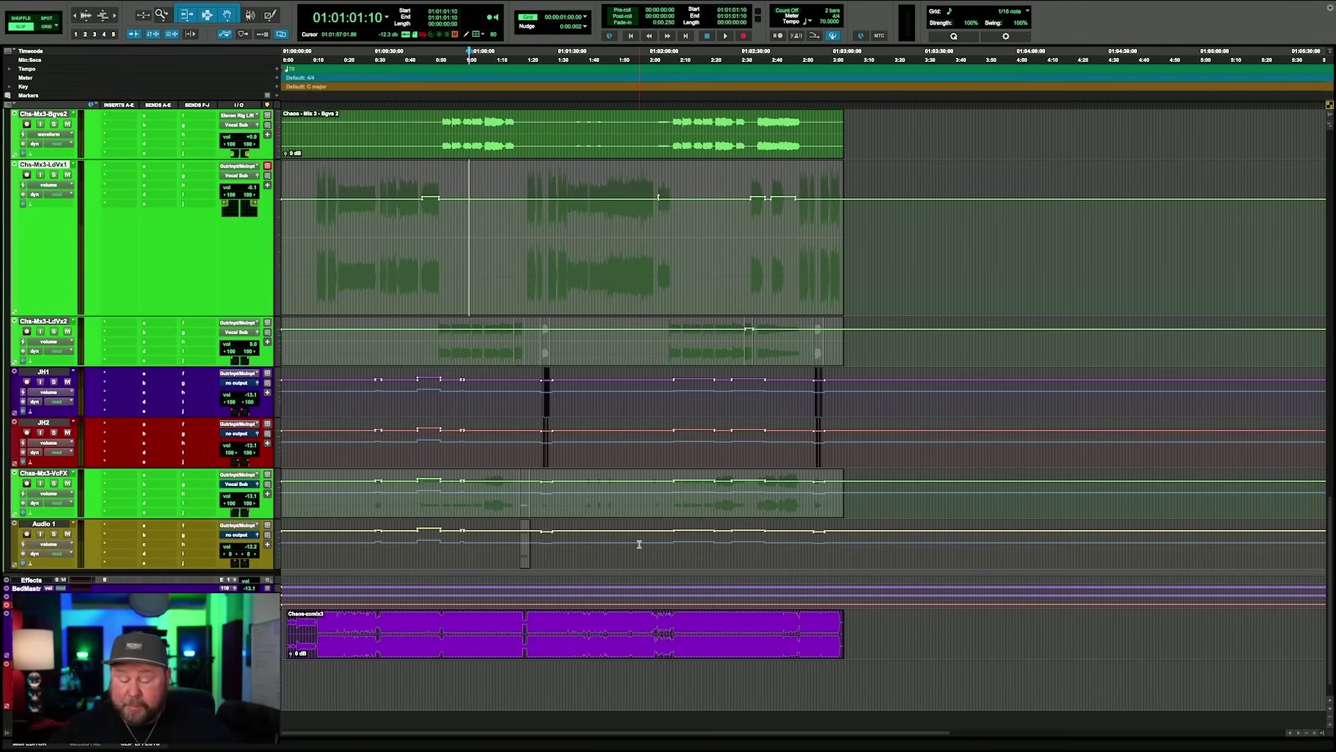
# - Select the full purple stereo mix clip as the bounce range and open the Bounce Mix settings
pyautogui.click(520, 657)
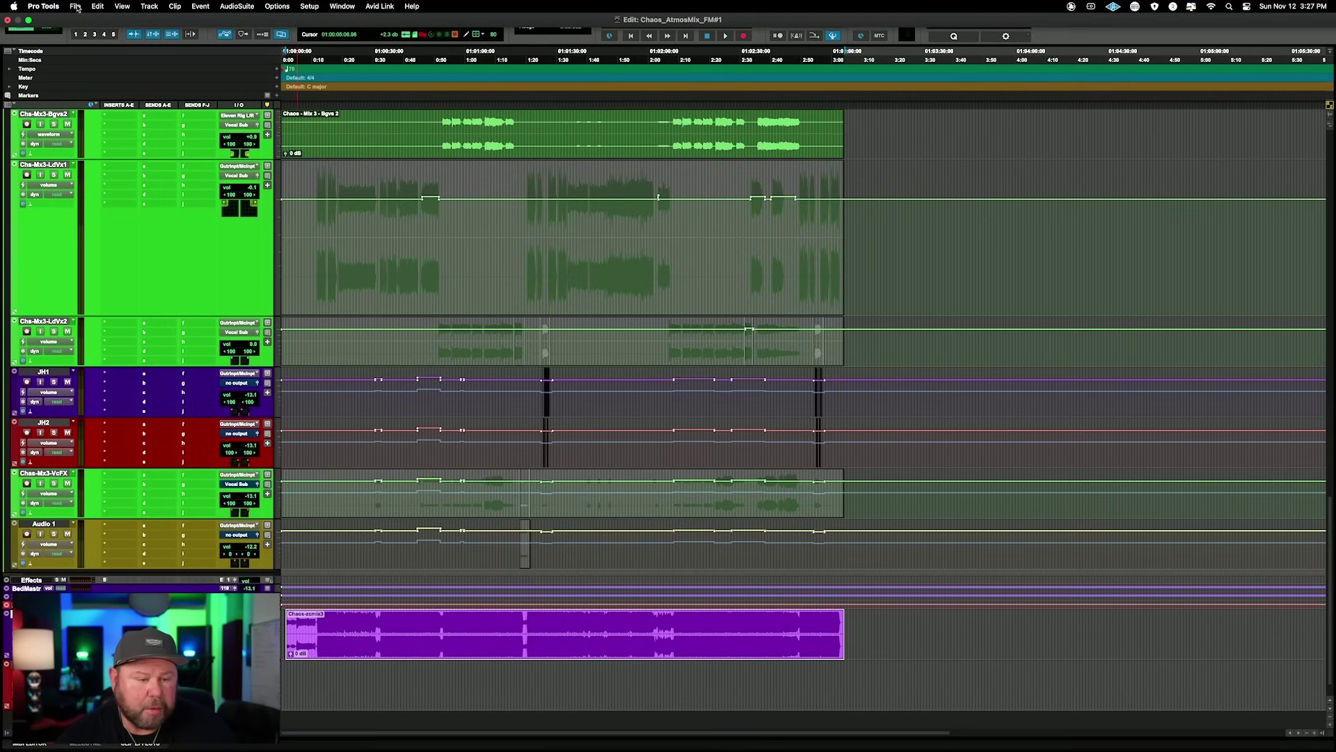
pyautogui.click(77, 8)
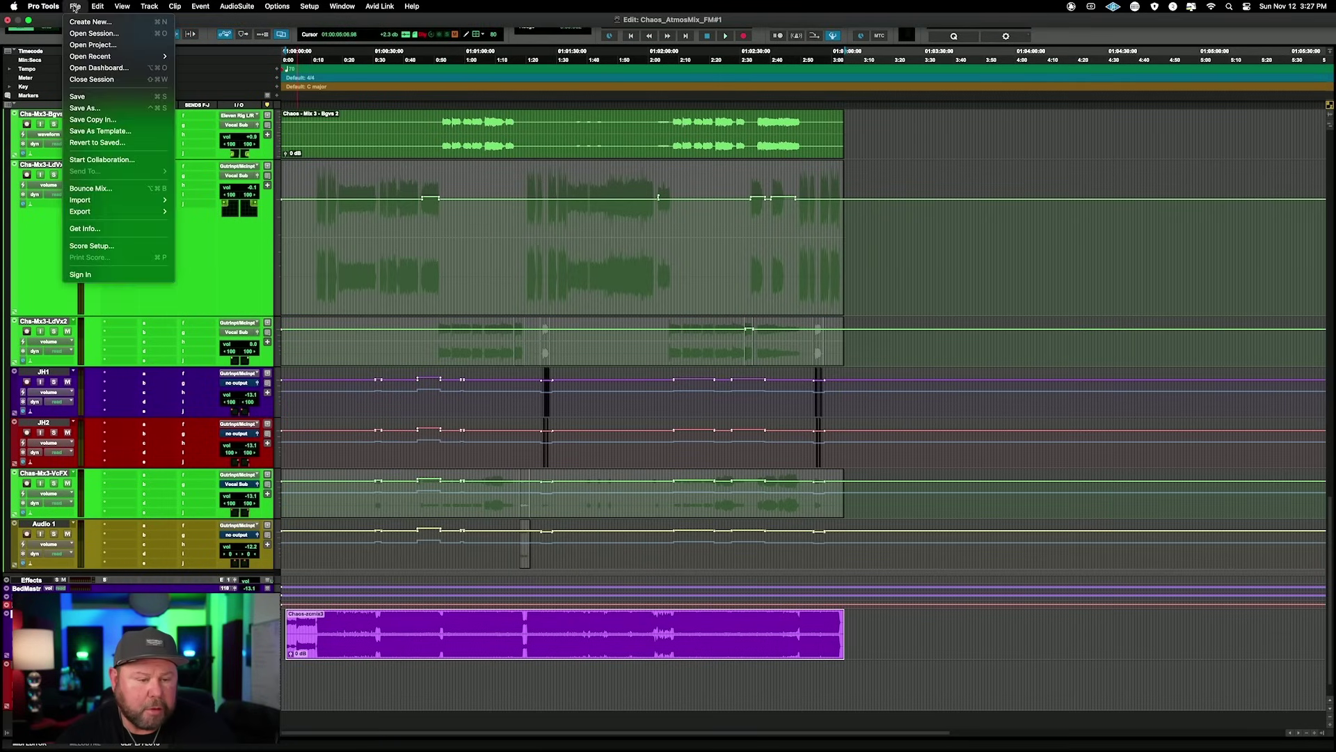
pyautogui.click(111, 189)
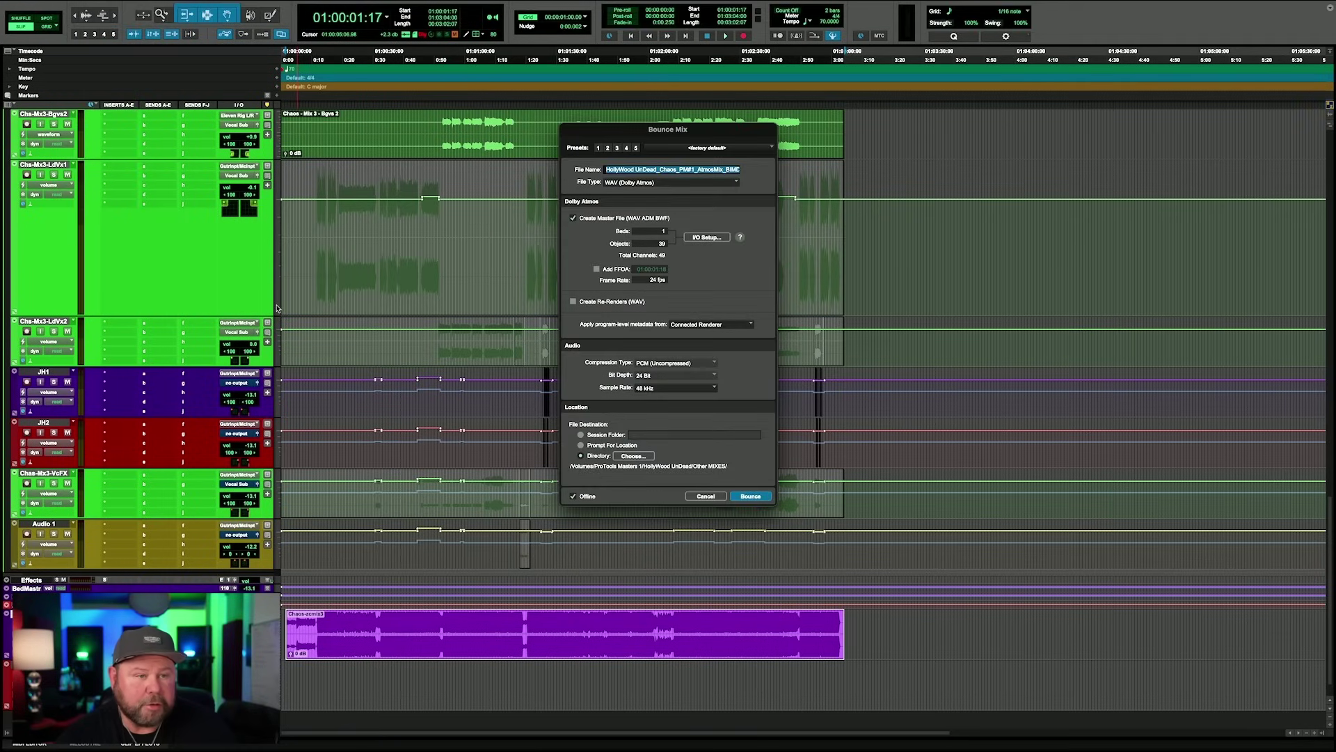
# - Name the bounce file HollyWood UnDead_Chaos_JH_AtmosMix_BIMD_ ETA TTESTER
pyautogui.press('Right')
pyautogui.write('_1')
pyautogui.press('BackSpace')
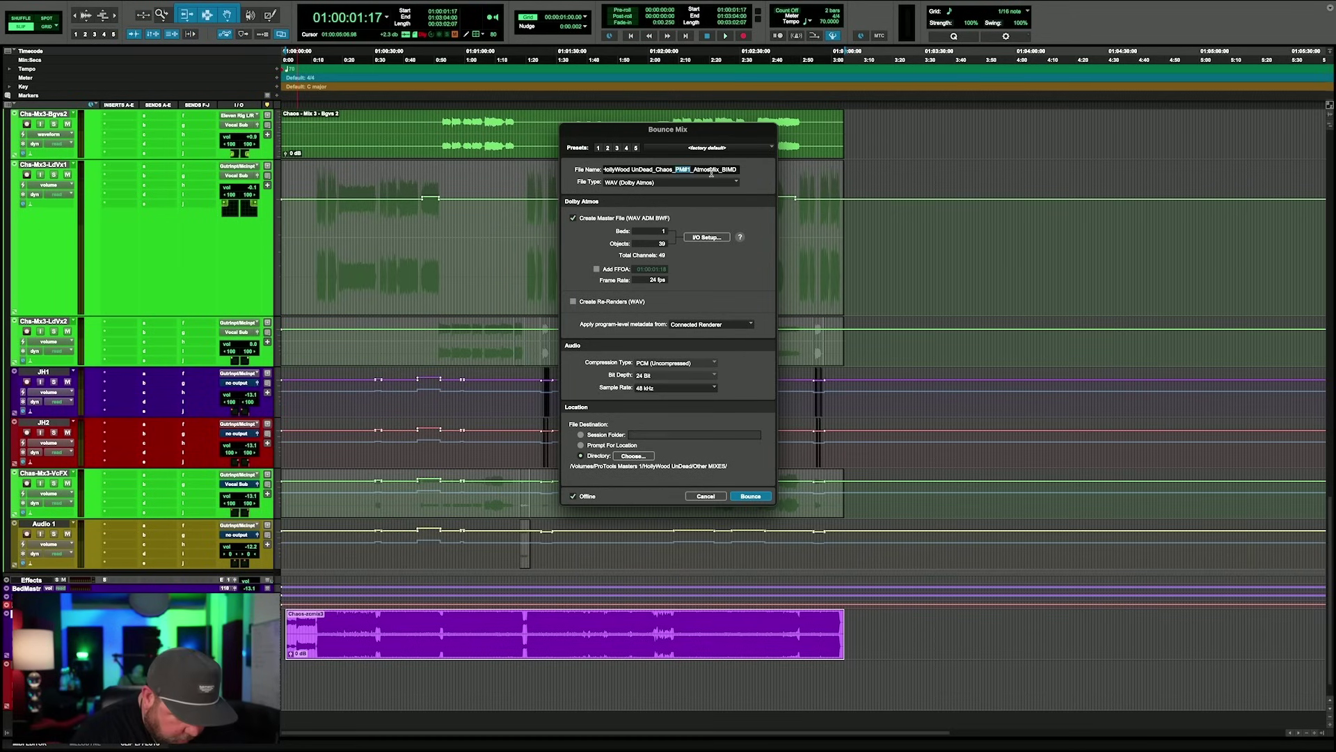
pyautogui.write('JH')
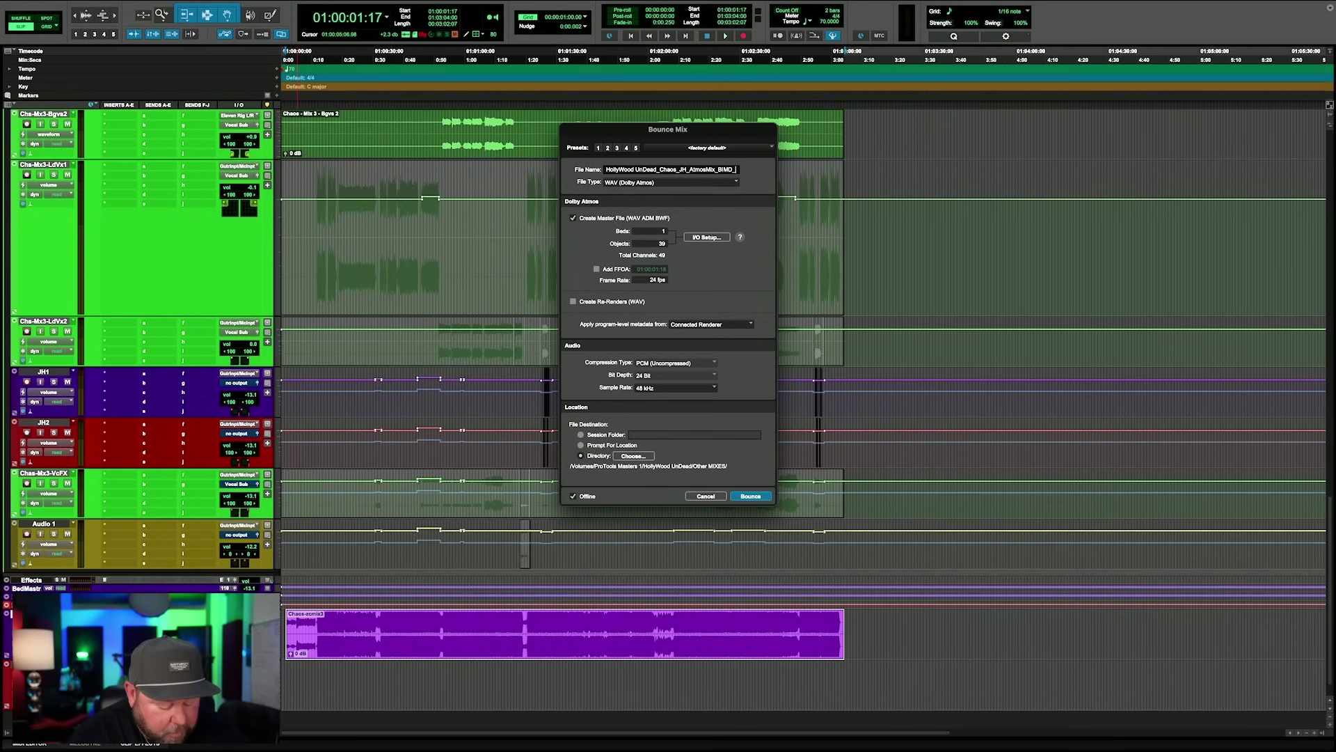
pyautogui.write('BETA TEST')
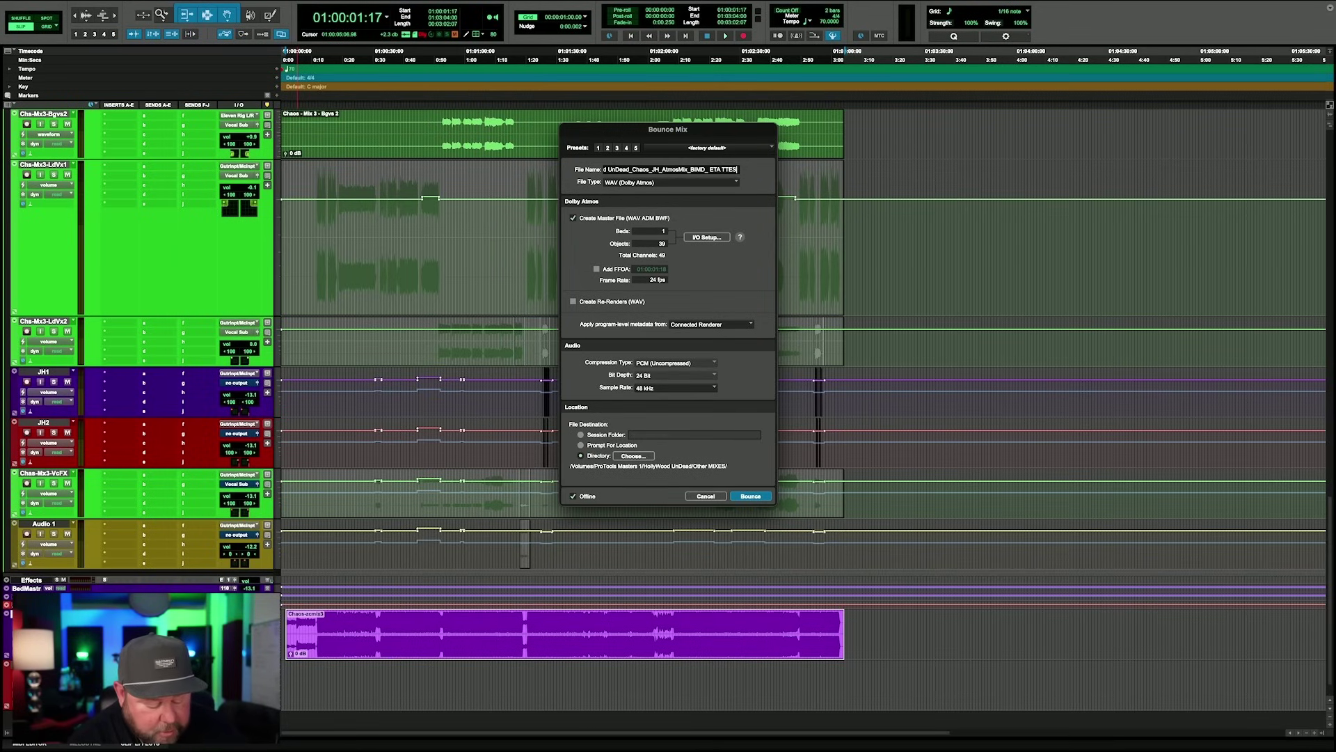
# - Bounce the Dolby Atmos master offline into a new folder named Premaster on ATEM EXTREME DRIVE #1
pyautogui.click(633, 456)
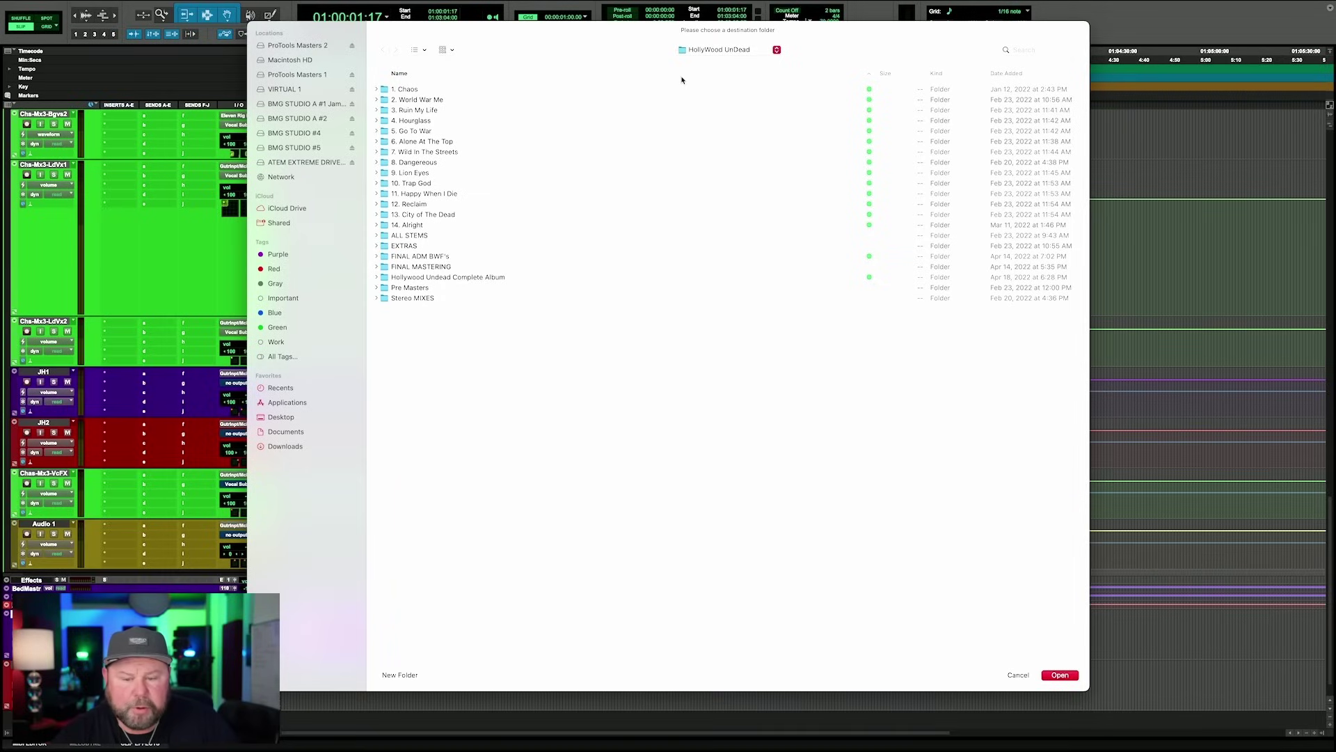
pyautogui.click(317, 164)
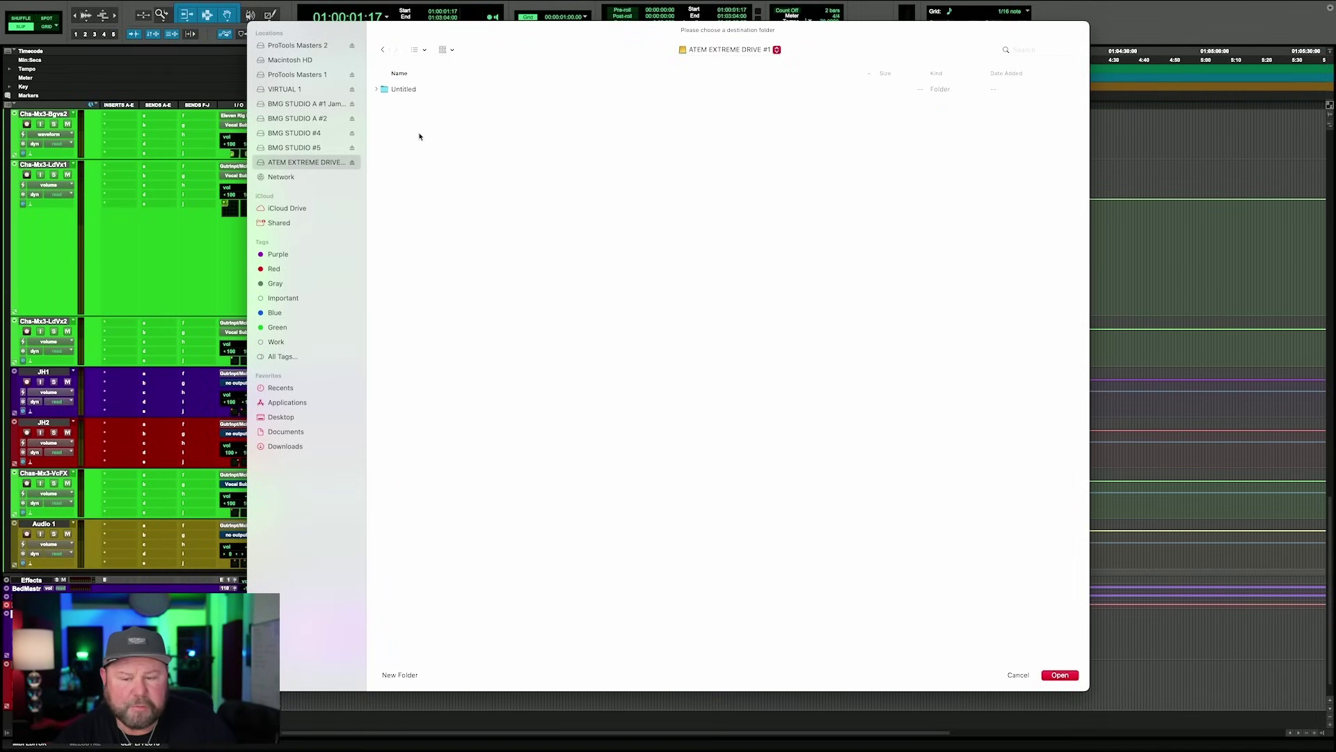
pyautogui.click(401, 675)
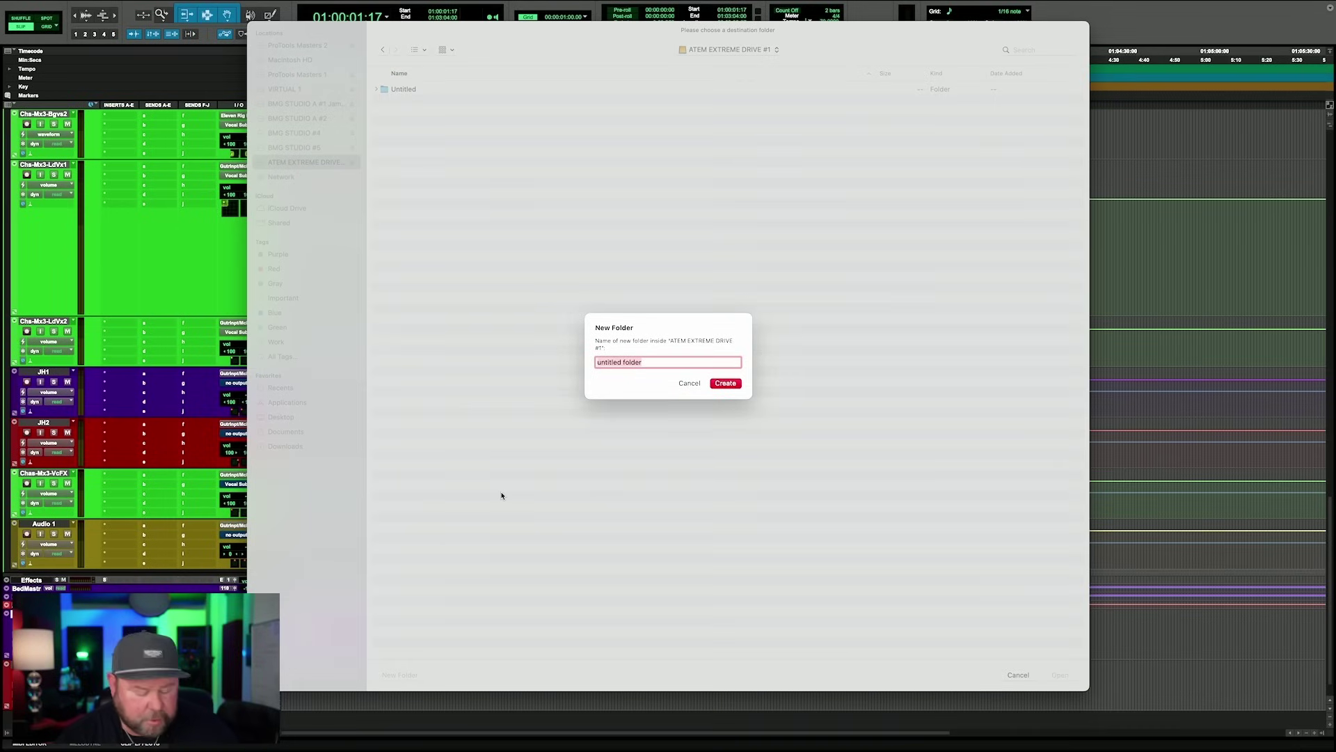
pyautogui.write('er')
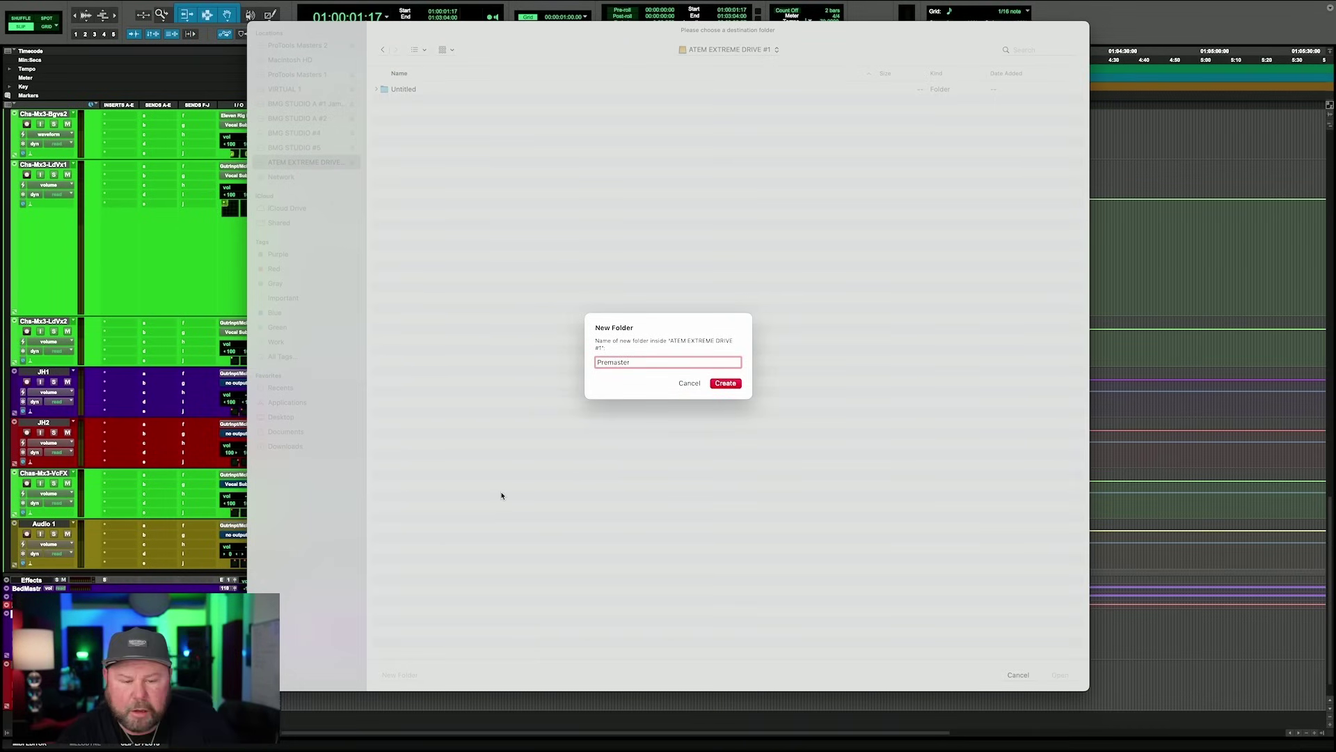
pyautogui.press('Return')
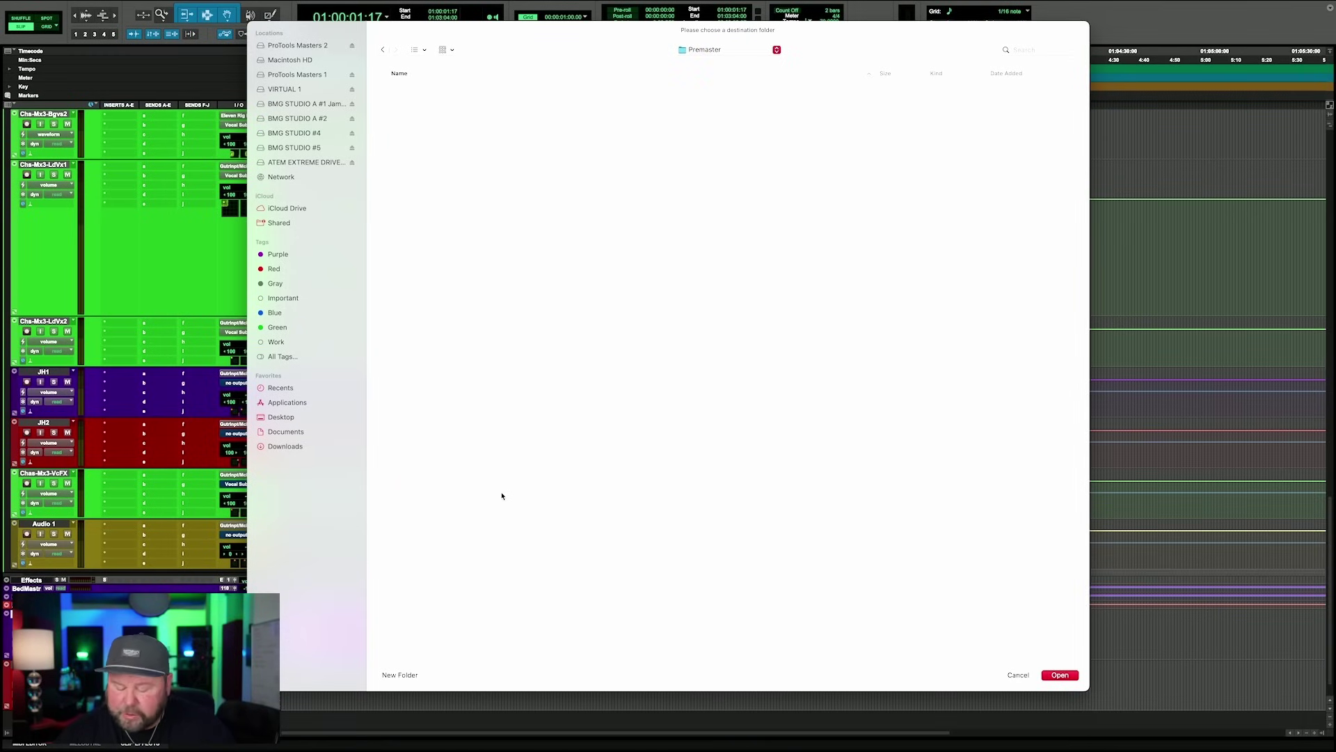
pyautogui.click(1059, 675)
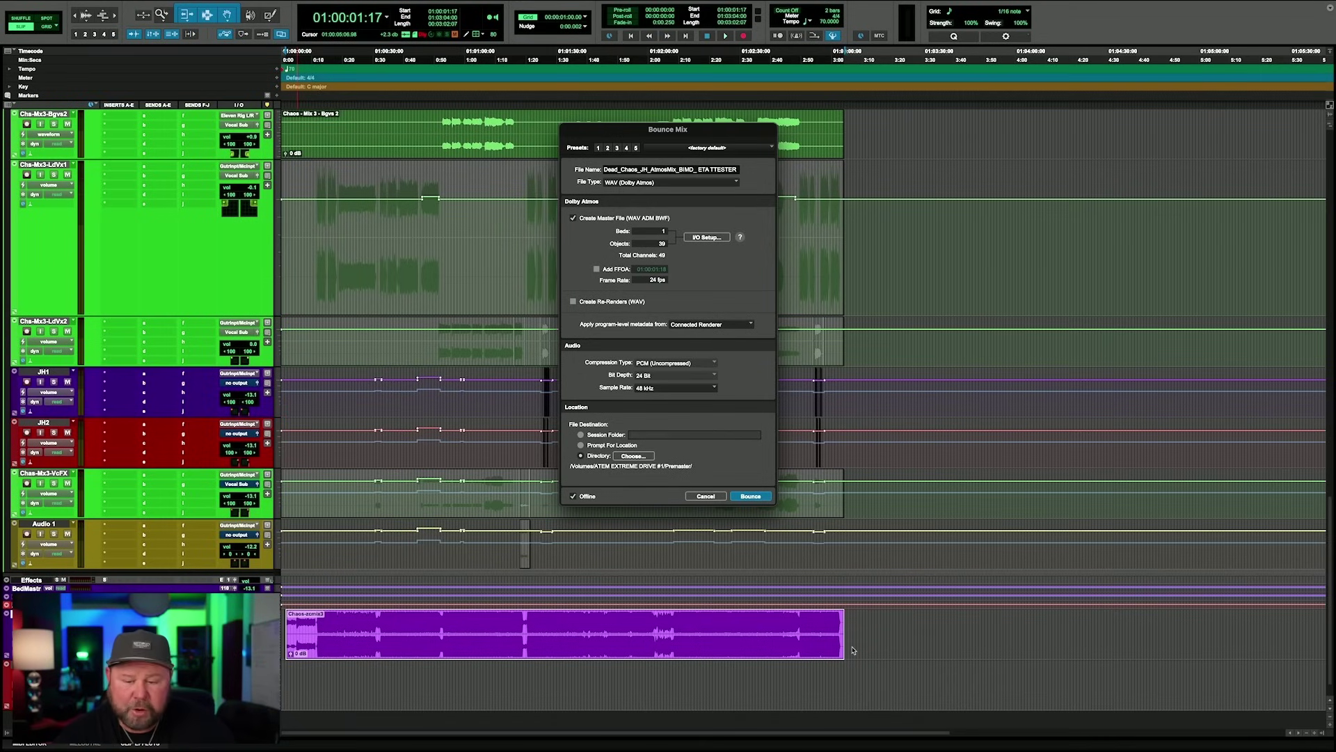
pyautogui.click(753, 497)
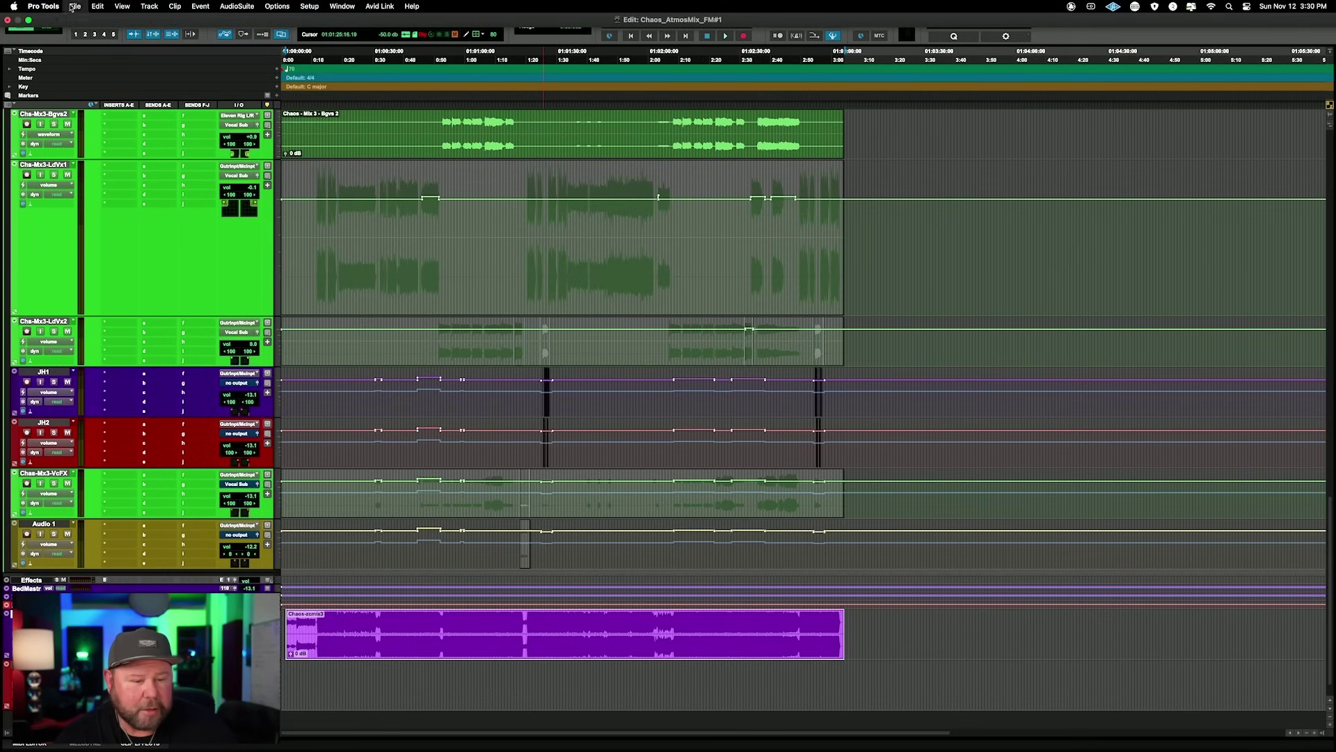
# - Close the mix session and bring up the settings for creating a new session
pyautogui.click(69, 7)
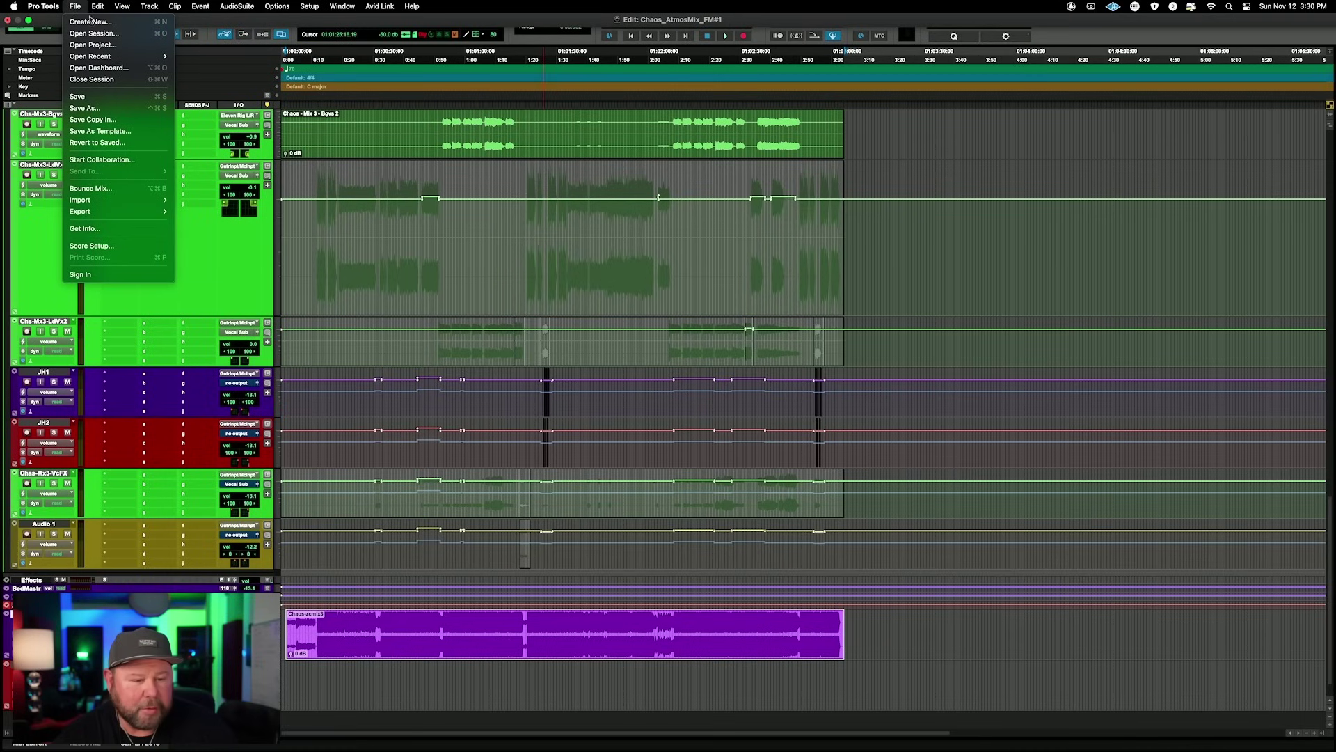
pyautogui.click(96, 80)
pyautogui.click(75, 7)
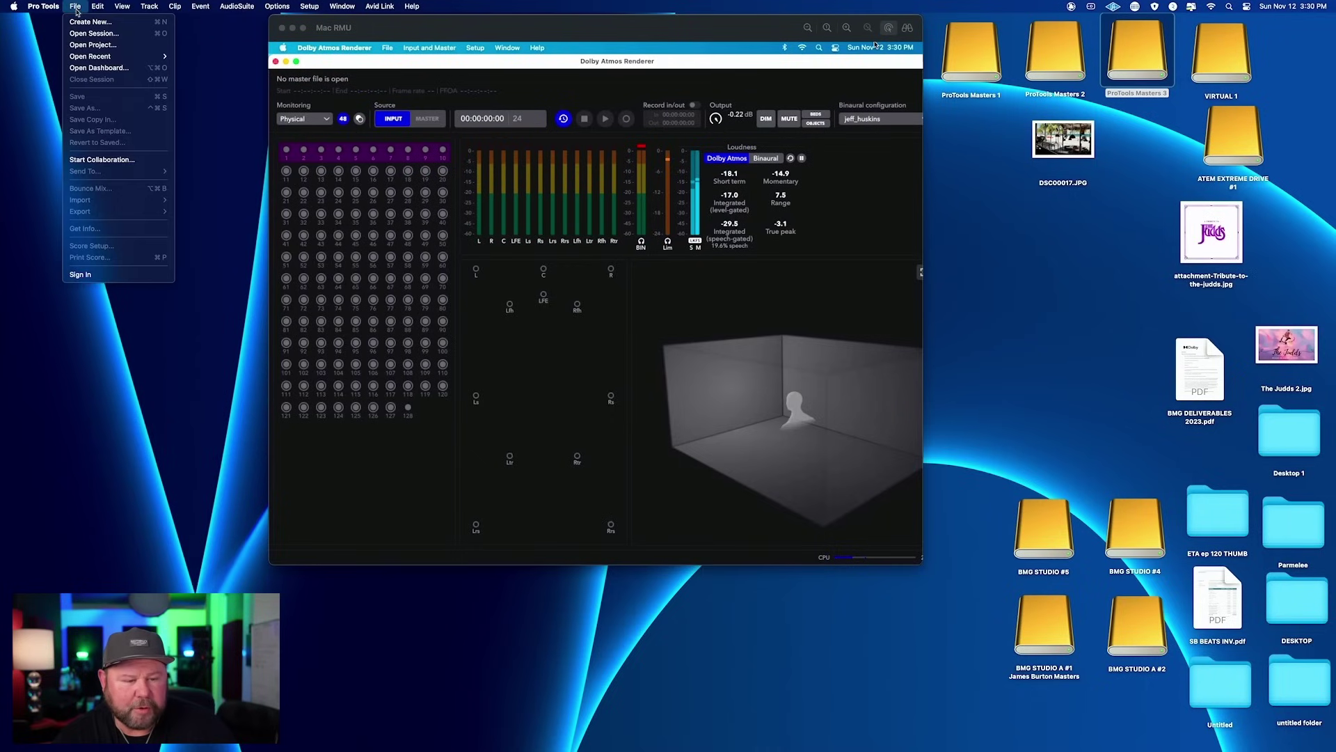
pyautogui.click(89, 23)
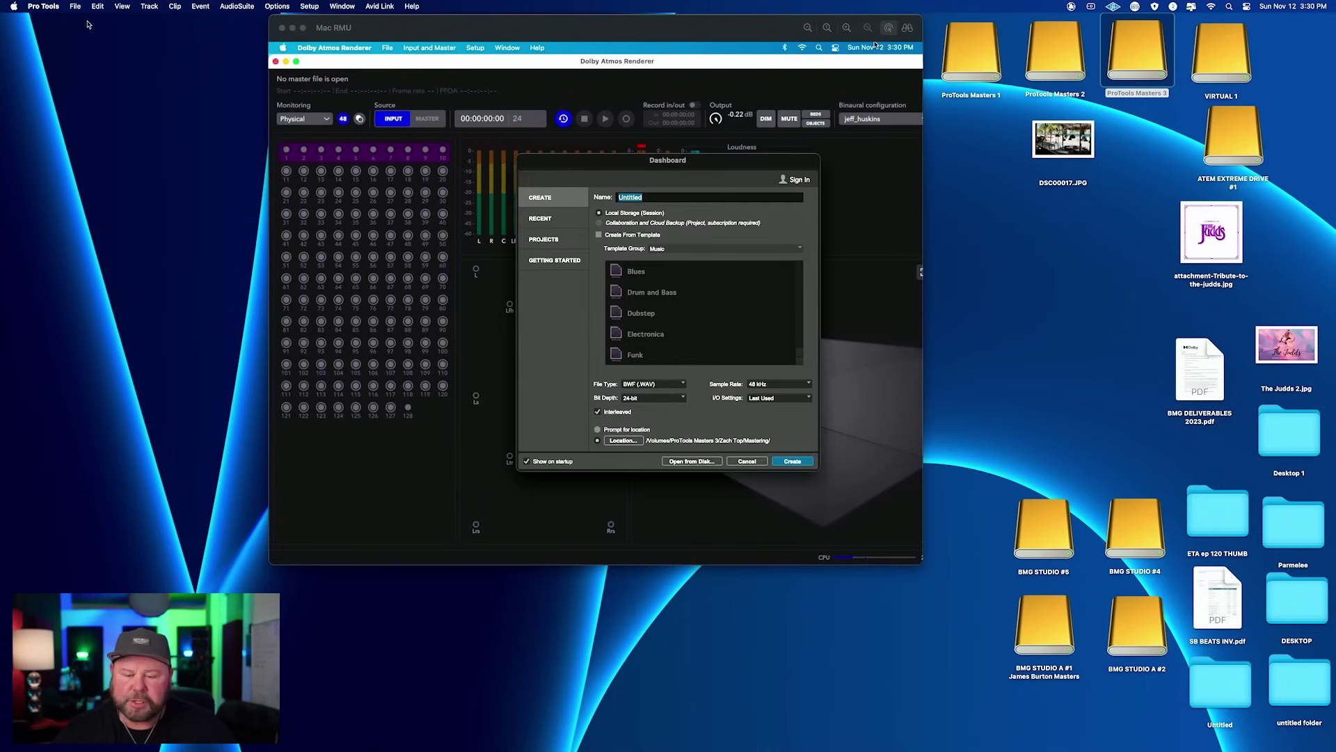
# - Create a local session named Chaos Mastering in the mastering folder on ATEM EXTREME DRIVE #1
pyautogui.click(677, 198)
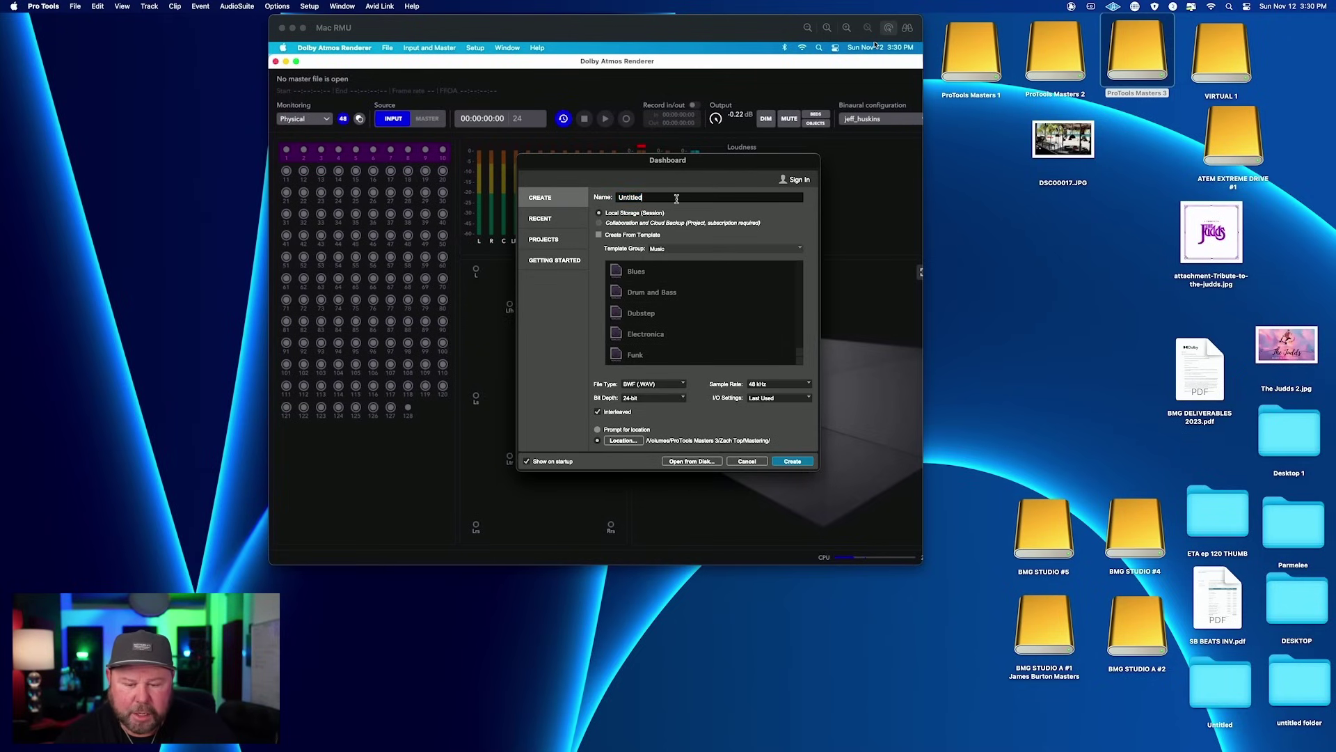
pyautogui.press('super+a')
pyautogui.write('Ch')
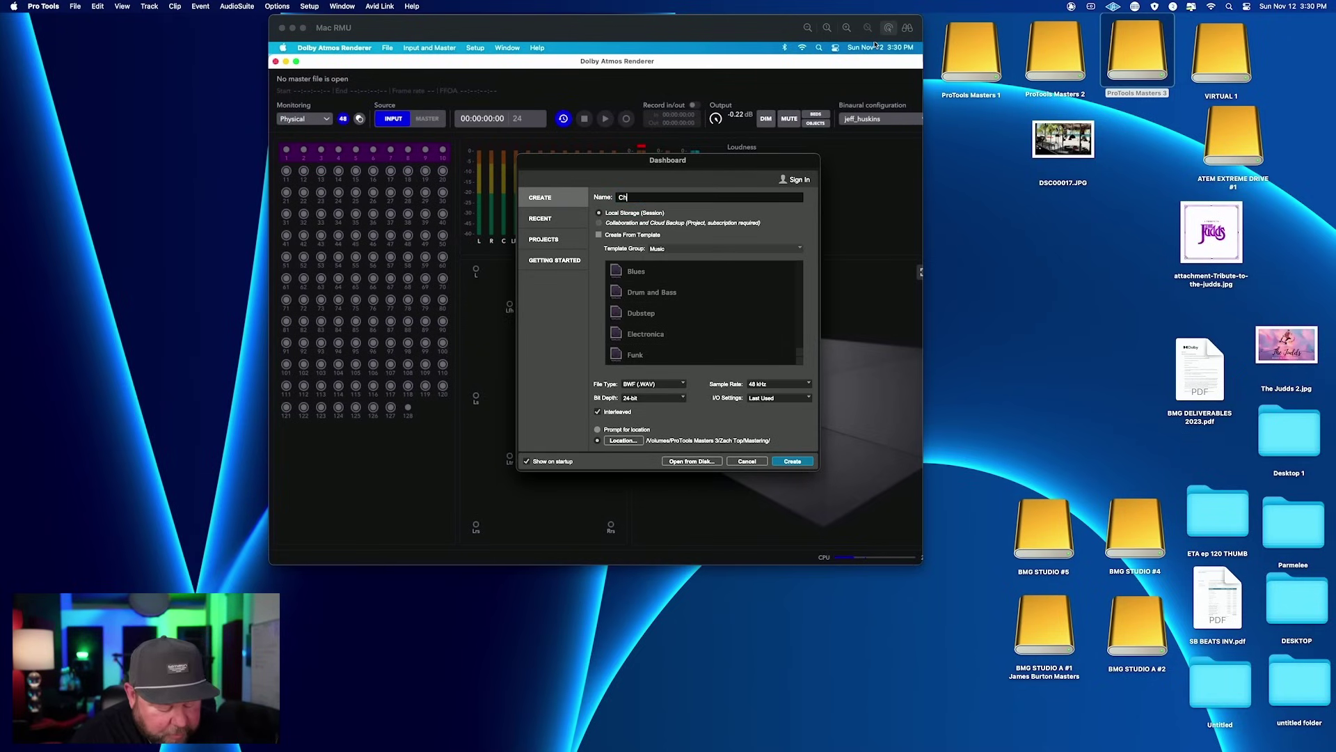
pyautogui.write('ad')
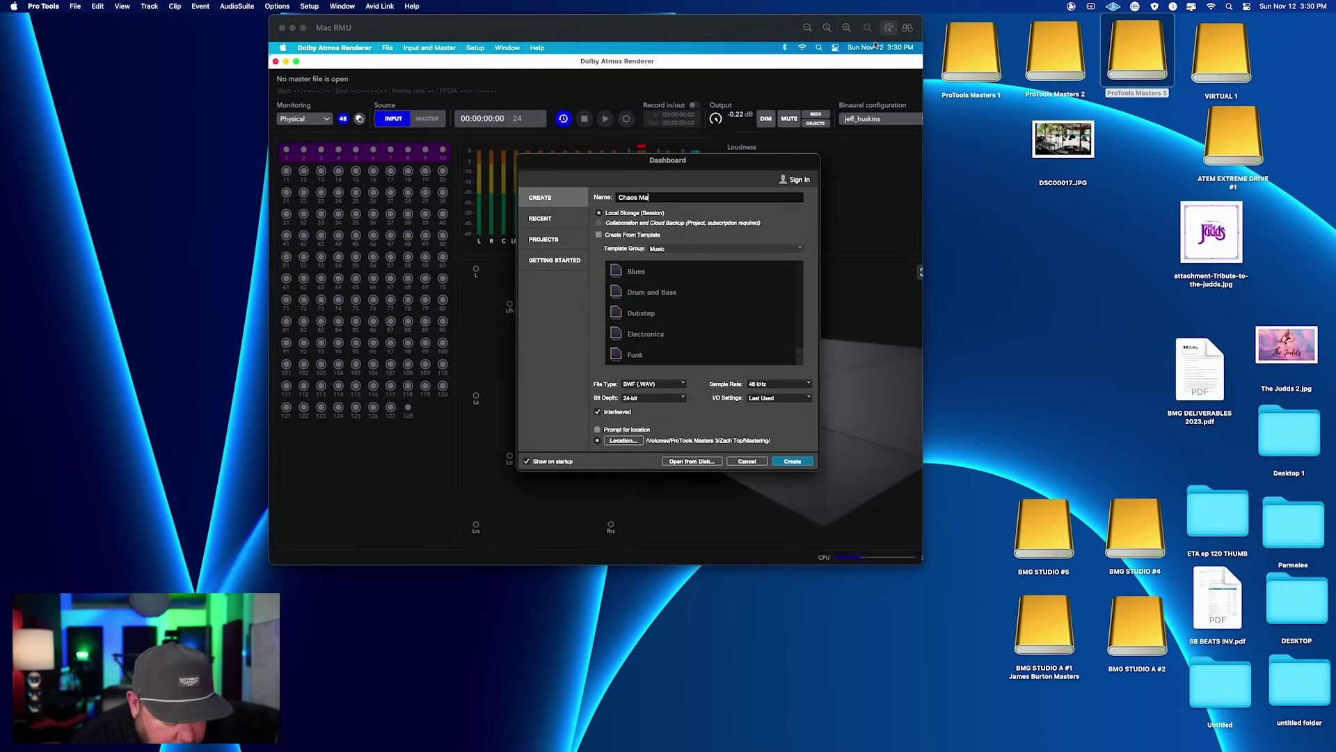
pyautogui.write('astering')
pyautogui.press('super+a')
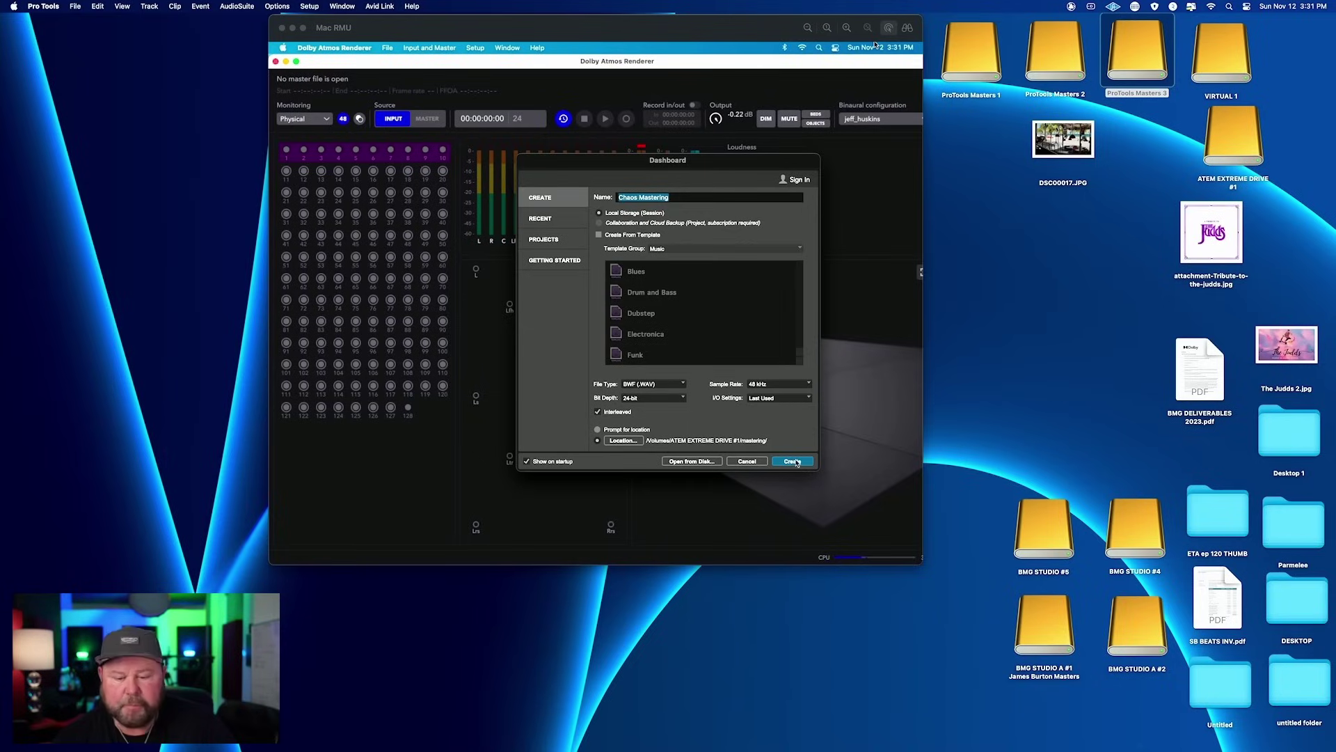
pyautogui.click(793, 461)
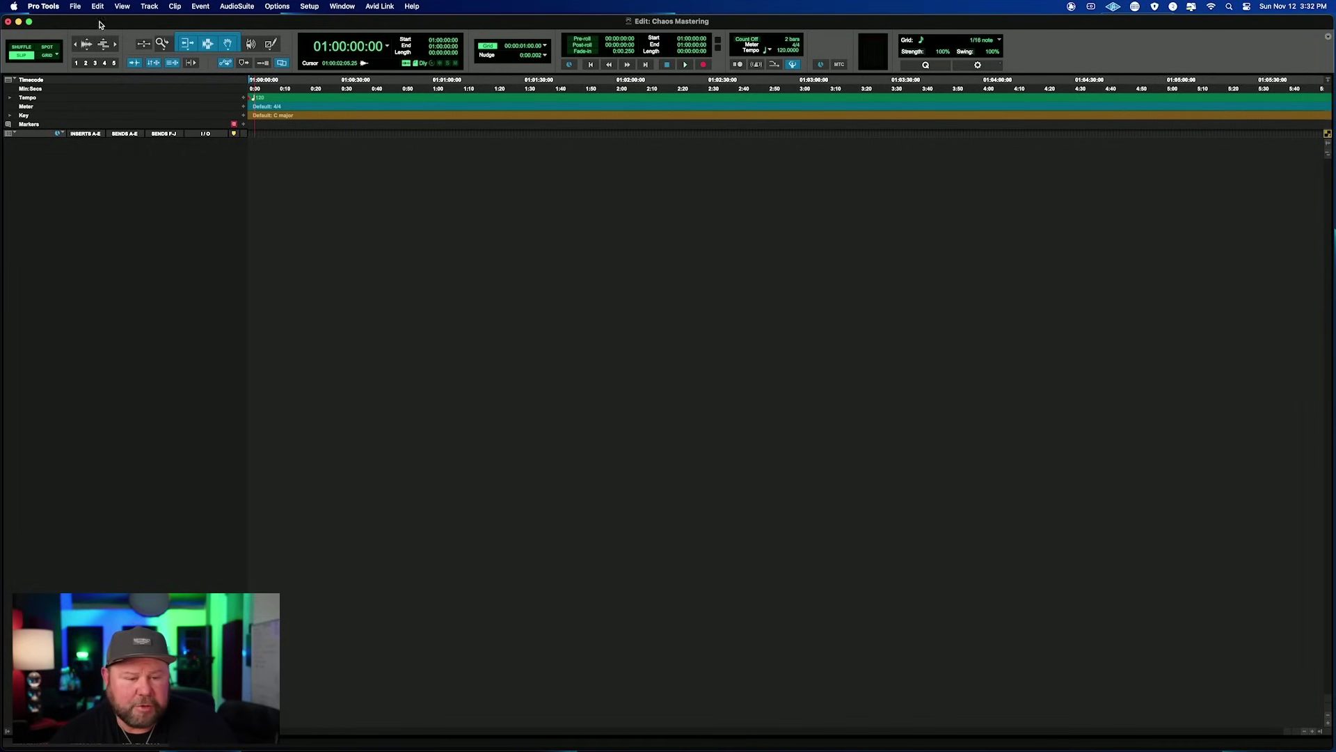
# - Open the bounced Chaos ADM WAV from the Premaster folder on ATEM EXTREME DRIVE #1 for session data import
pyautogui.click(74, 7)
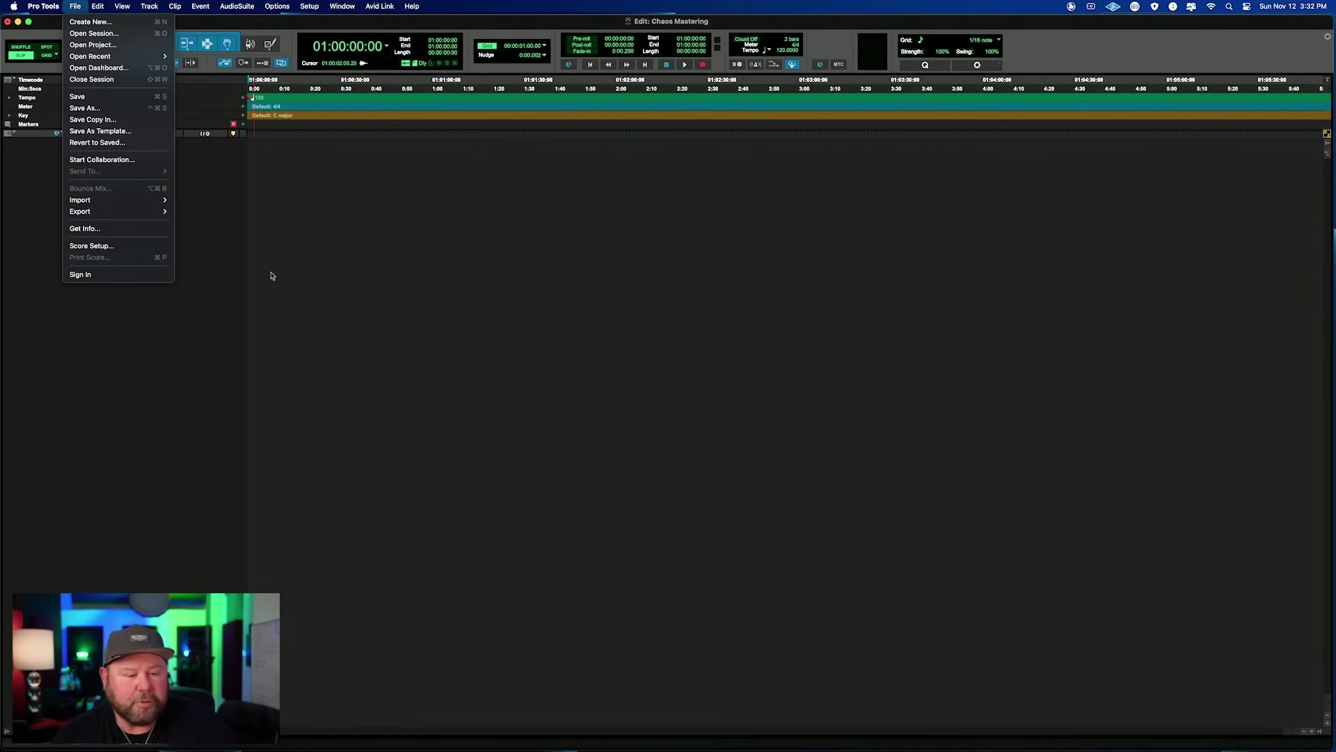
pyautogui.moveTo(144, 197)
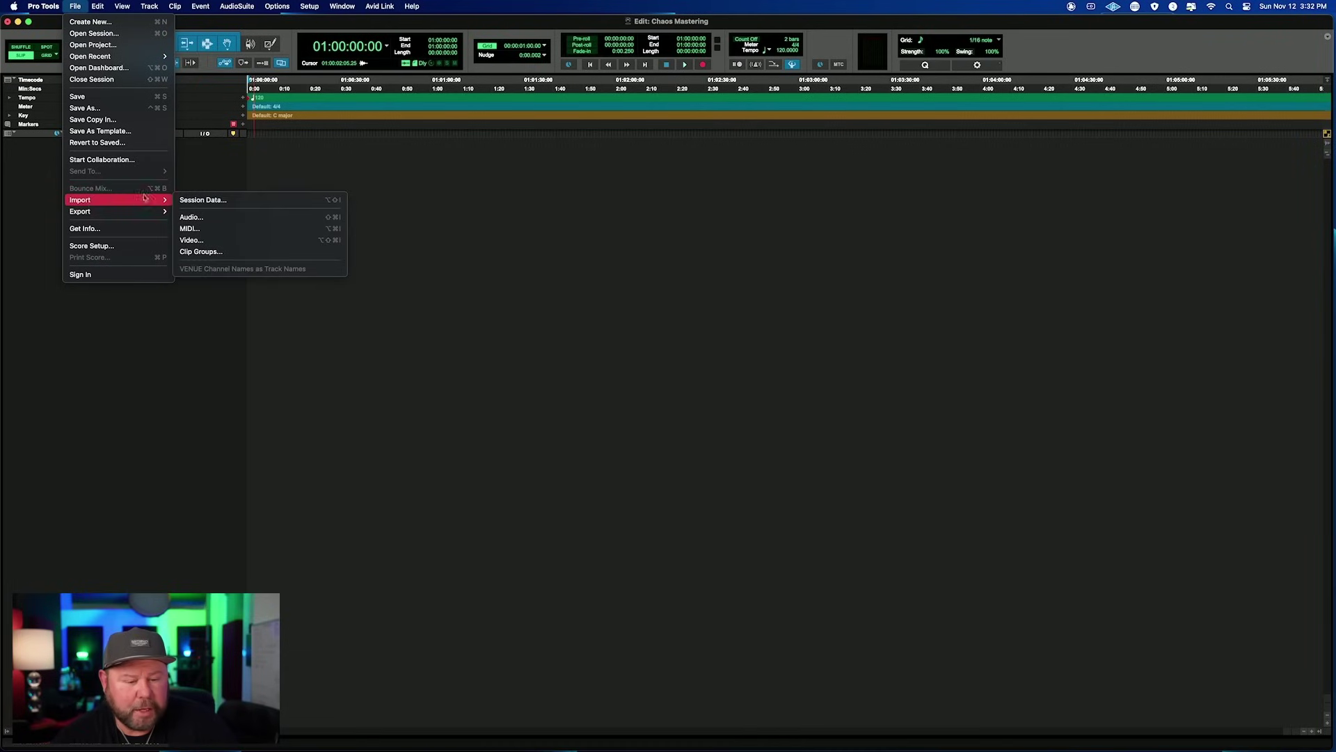
pyautogui.click(220, 201)
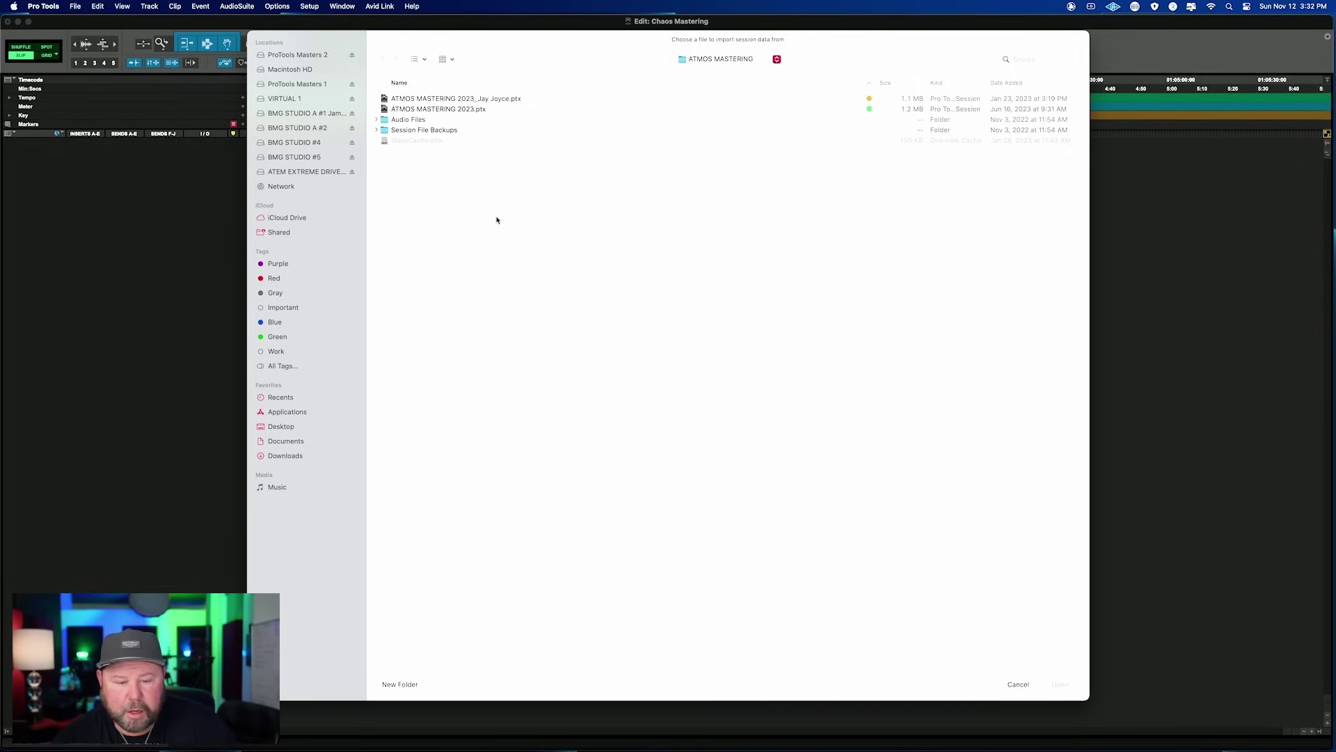
pyautogui.click(685, 60)
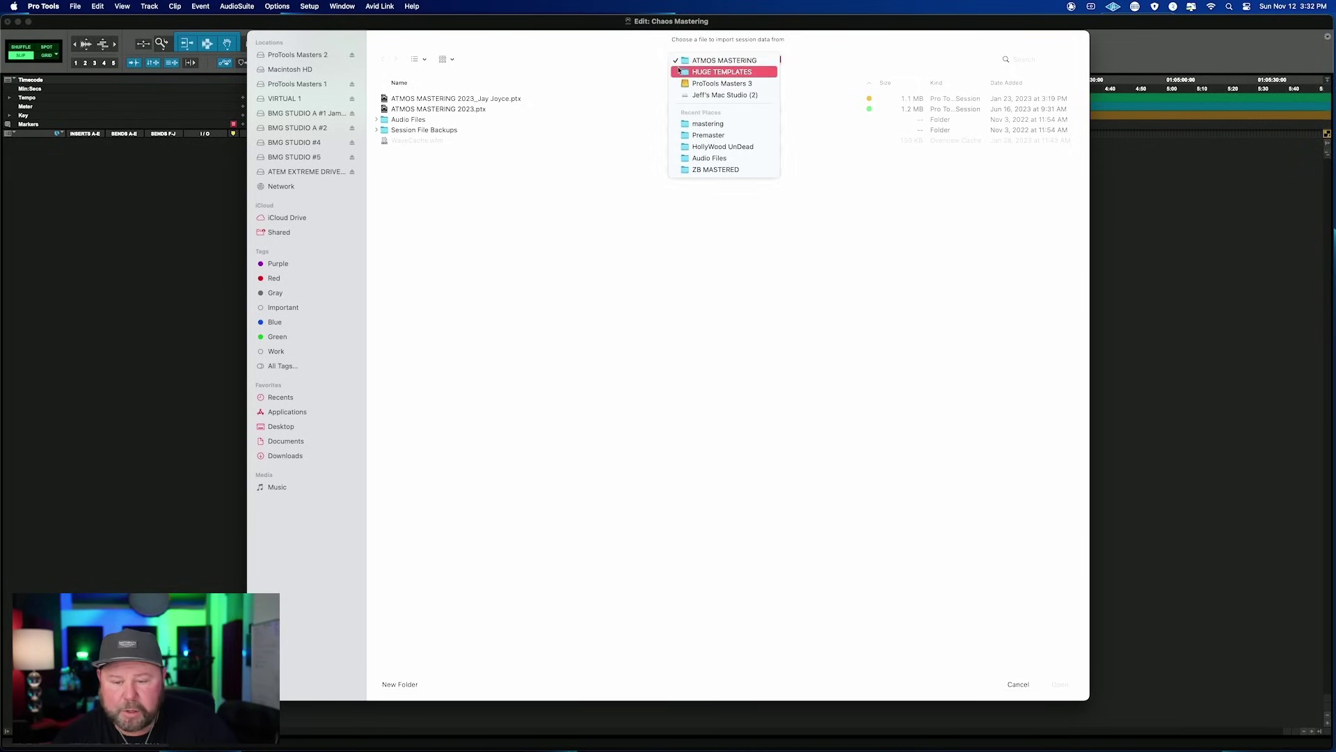
pyautogui.click(600, 165)
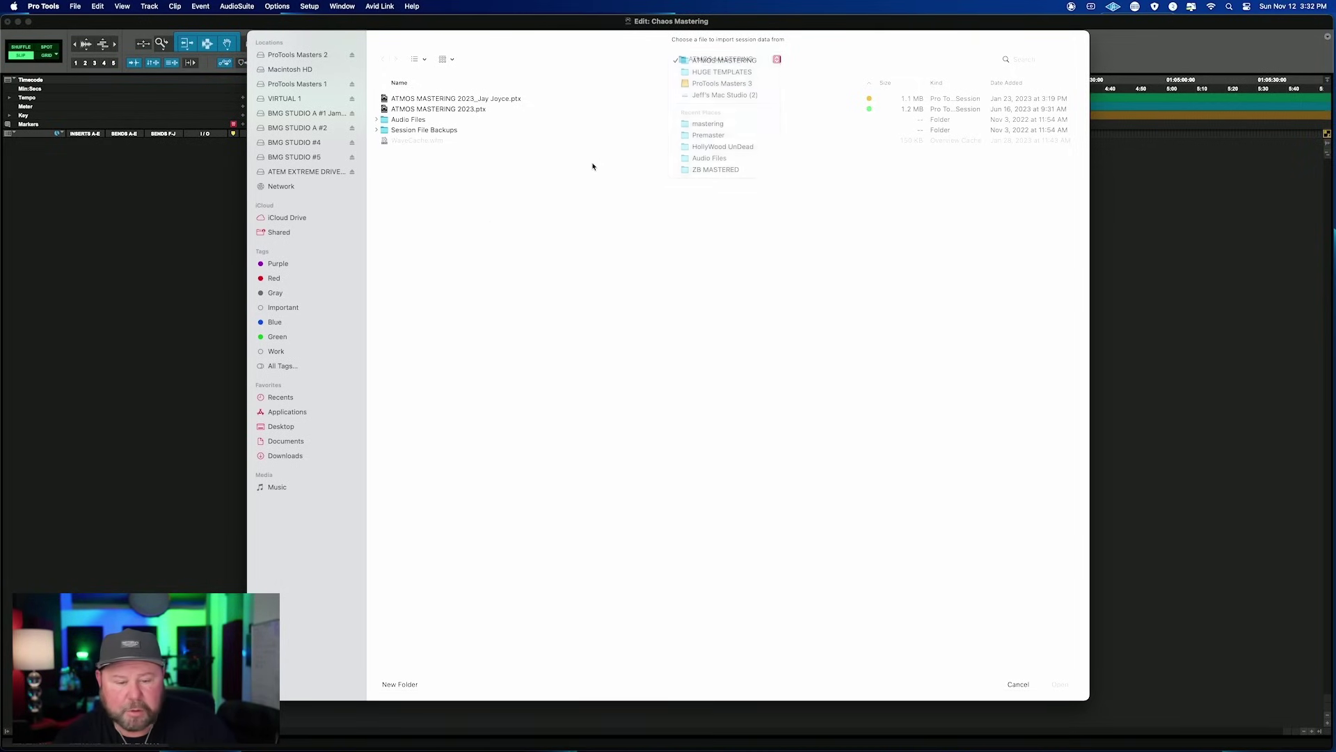
pyautogui.click(294, 171)
pyautogui.click(376, 109)
pyautogui.click(484, 120)
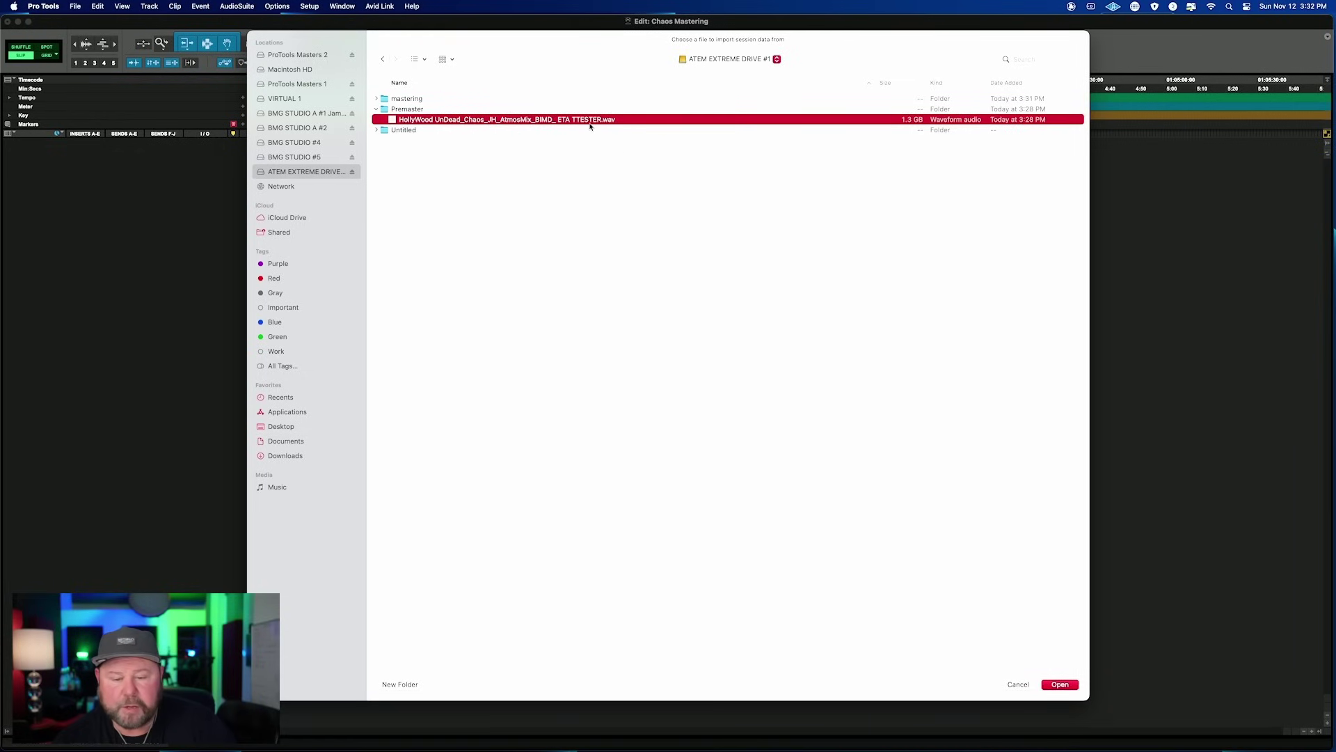
pyautogui.click(1060, 685)
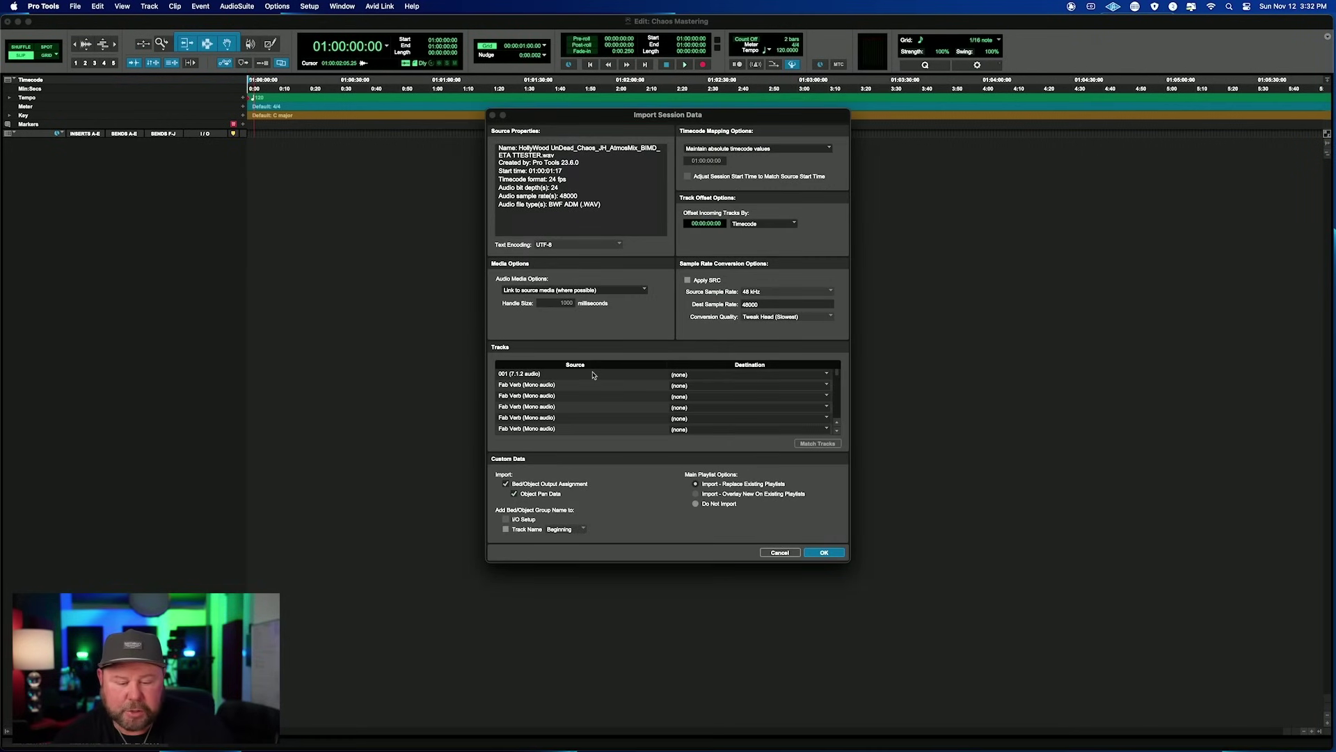
# - Set all source tracks in the session data import to come in as new tracks
pyautogui.scroll(-10, 616, 394)
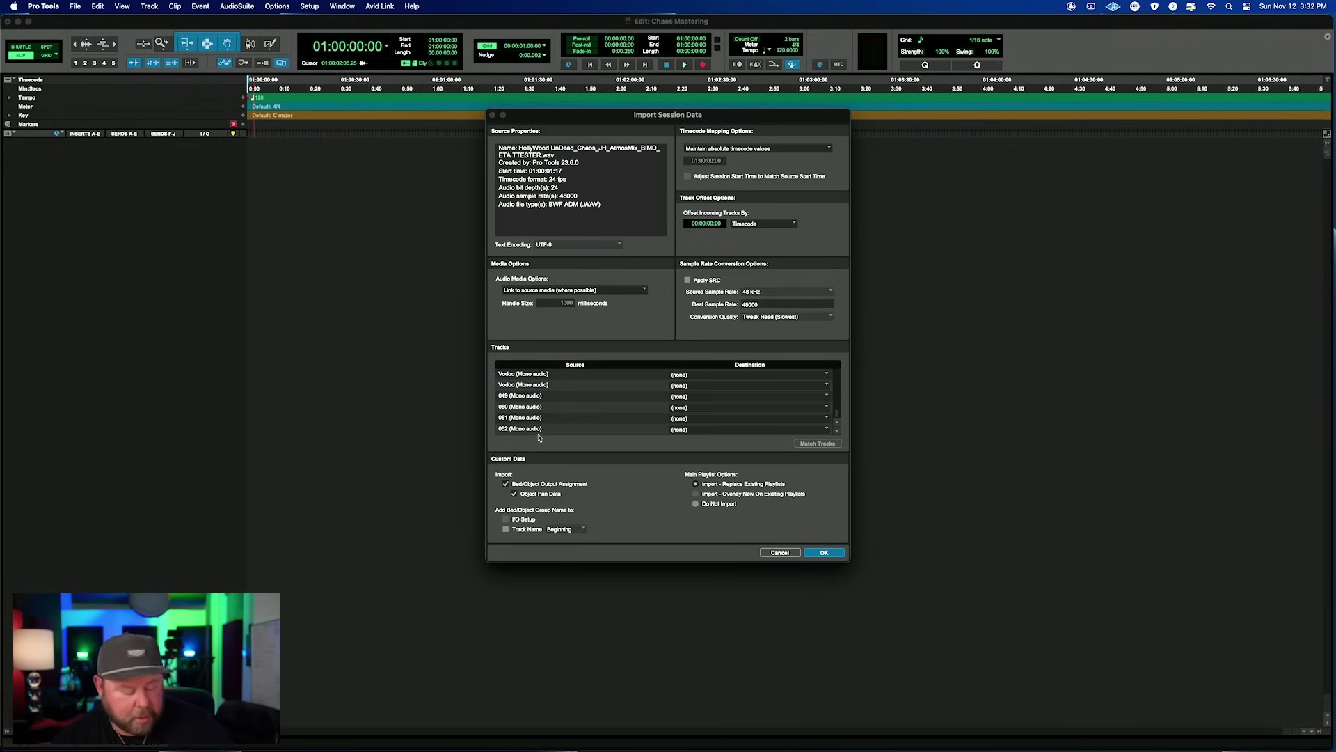
pyautogui.press('super+a')
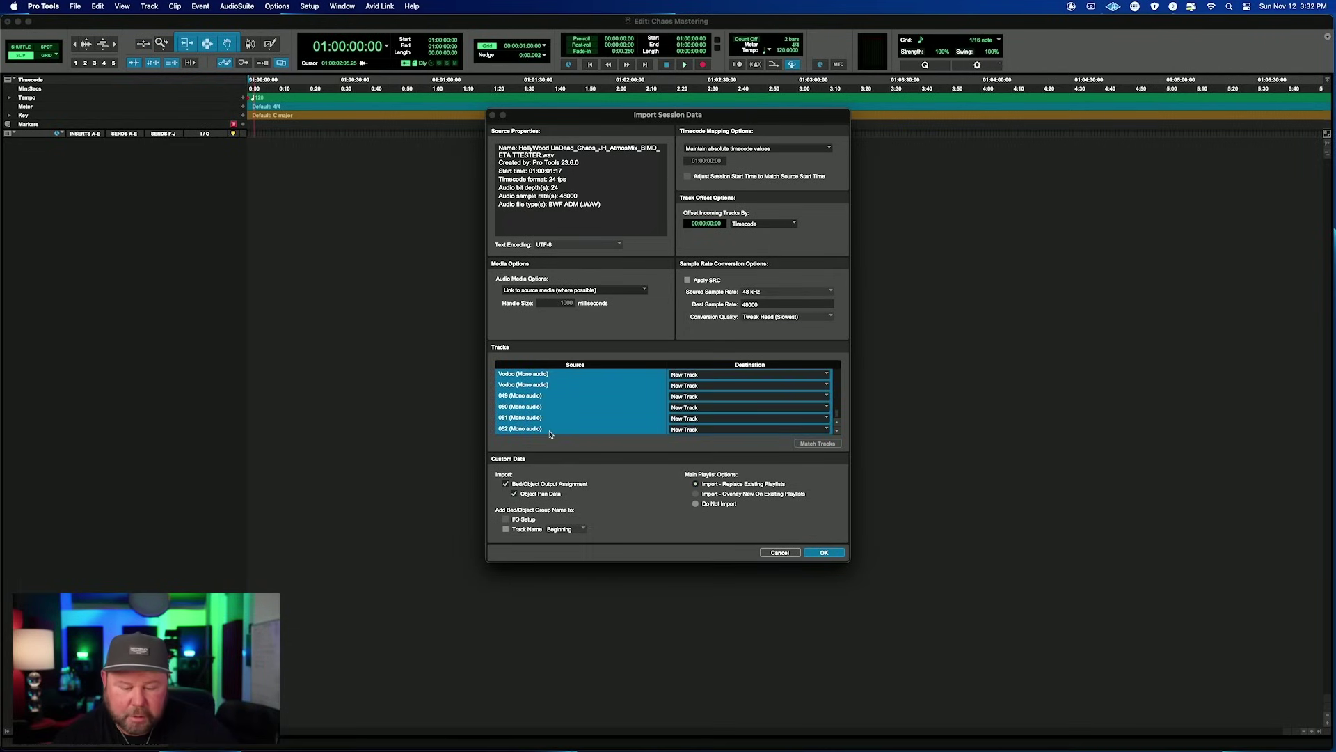
pyautogui.scroll(10, 766, 430)
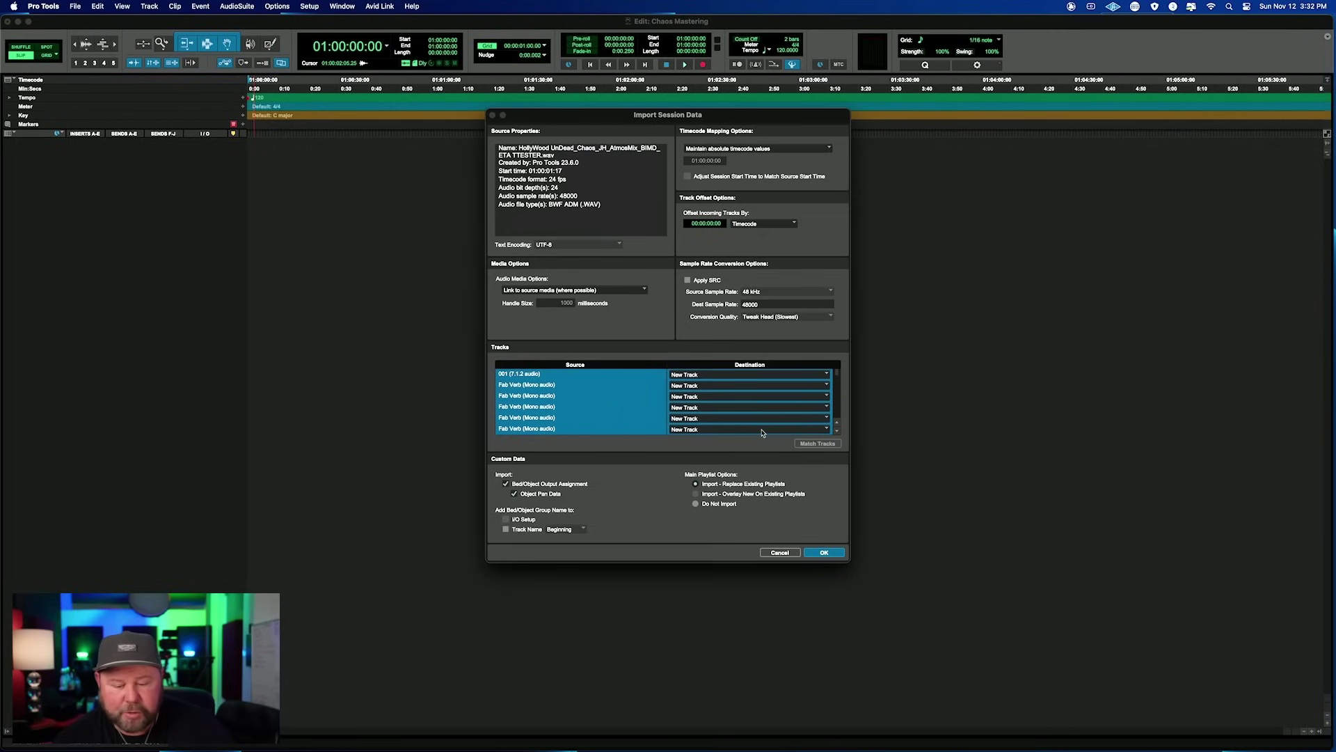
# - Import the ADM WAV's bed and object tracks, accepting the direct link to the interleaved source file, and review them in the mixer
pyautogui.scroll(-10, 725, 407)
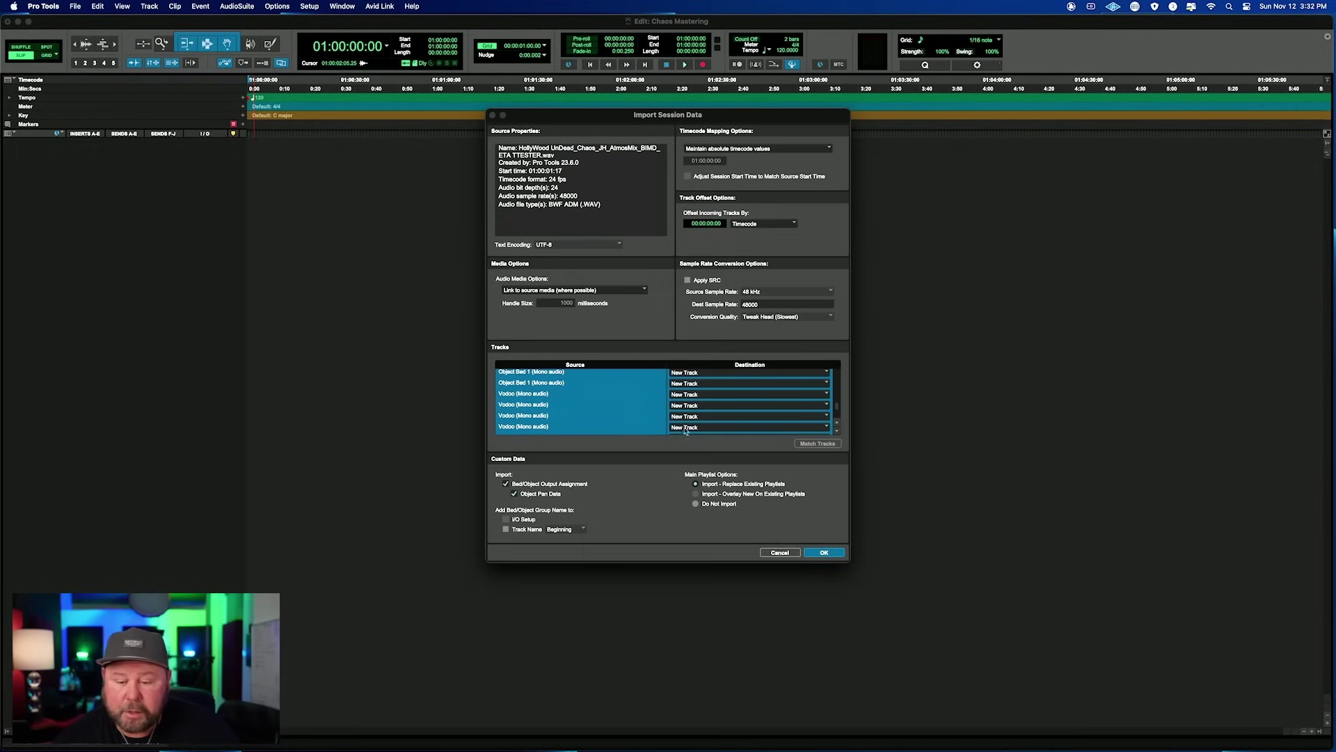
pyautogui.click(825, 552)
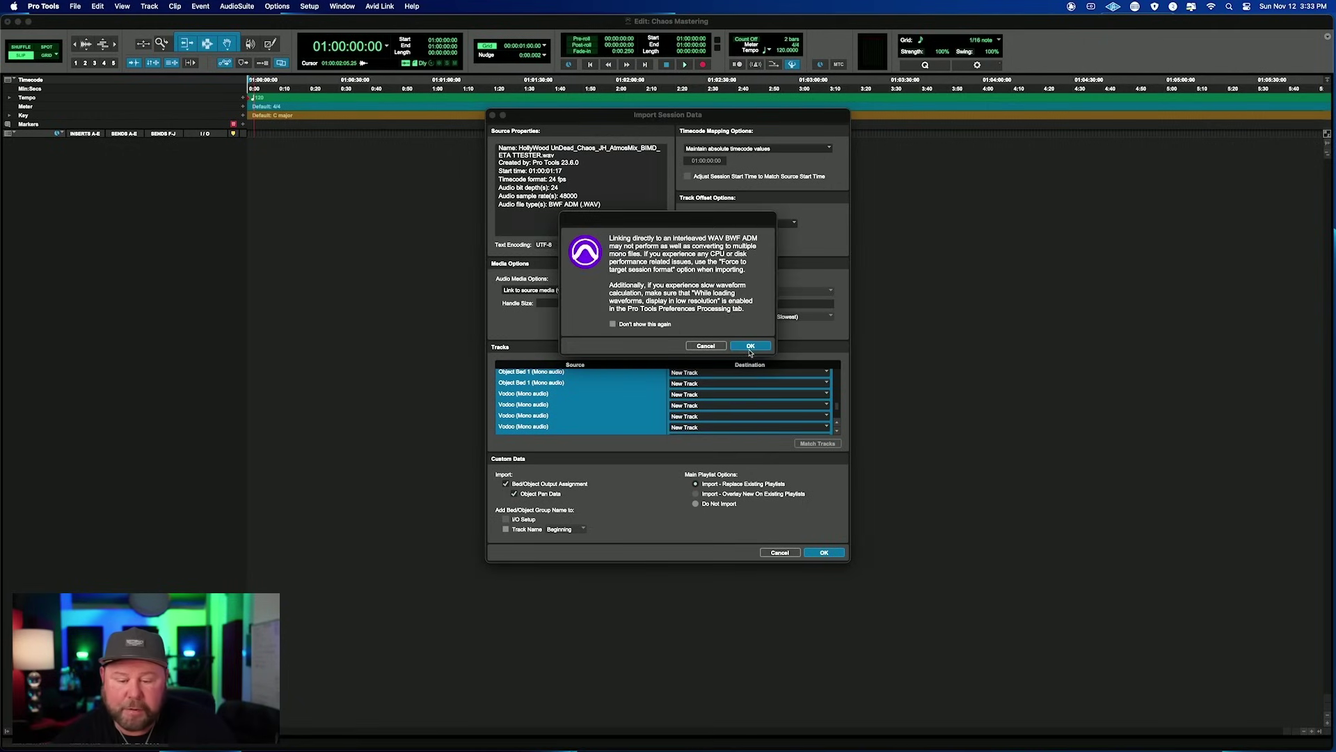
pyautogui.click(751, 347)
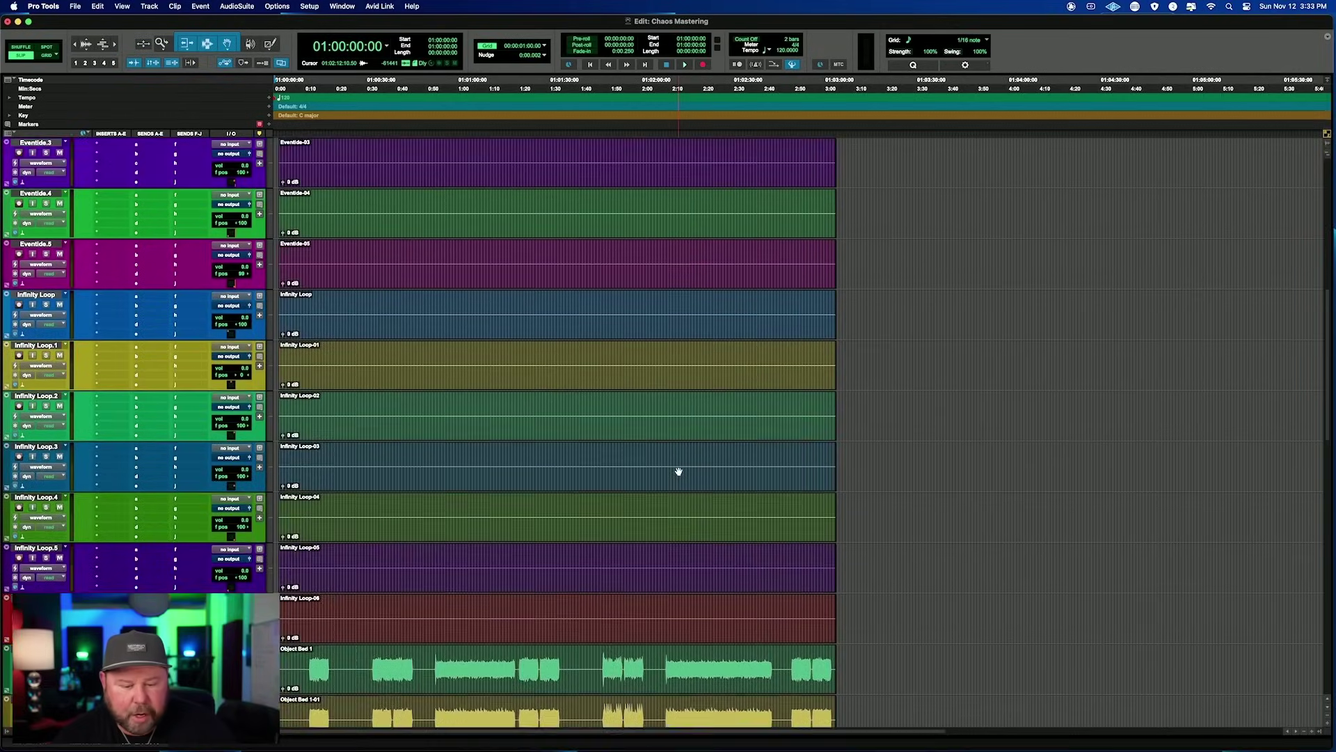
pyautogui.scroll(10, 679, 472)
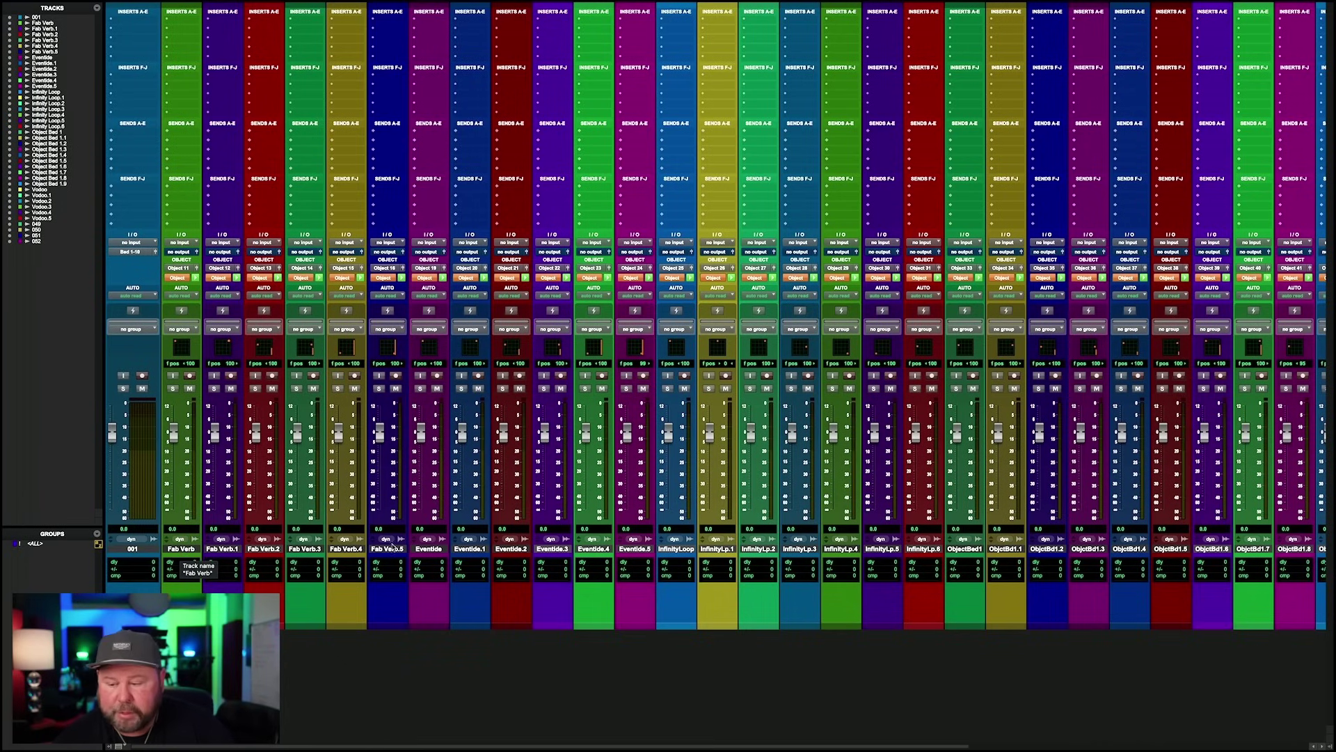
pyautogui.hscroll(5, 618, 542)
pyautogui.hscroll(-5, 972, 518)
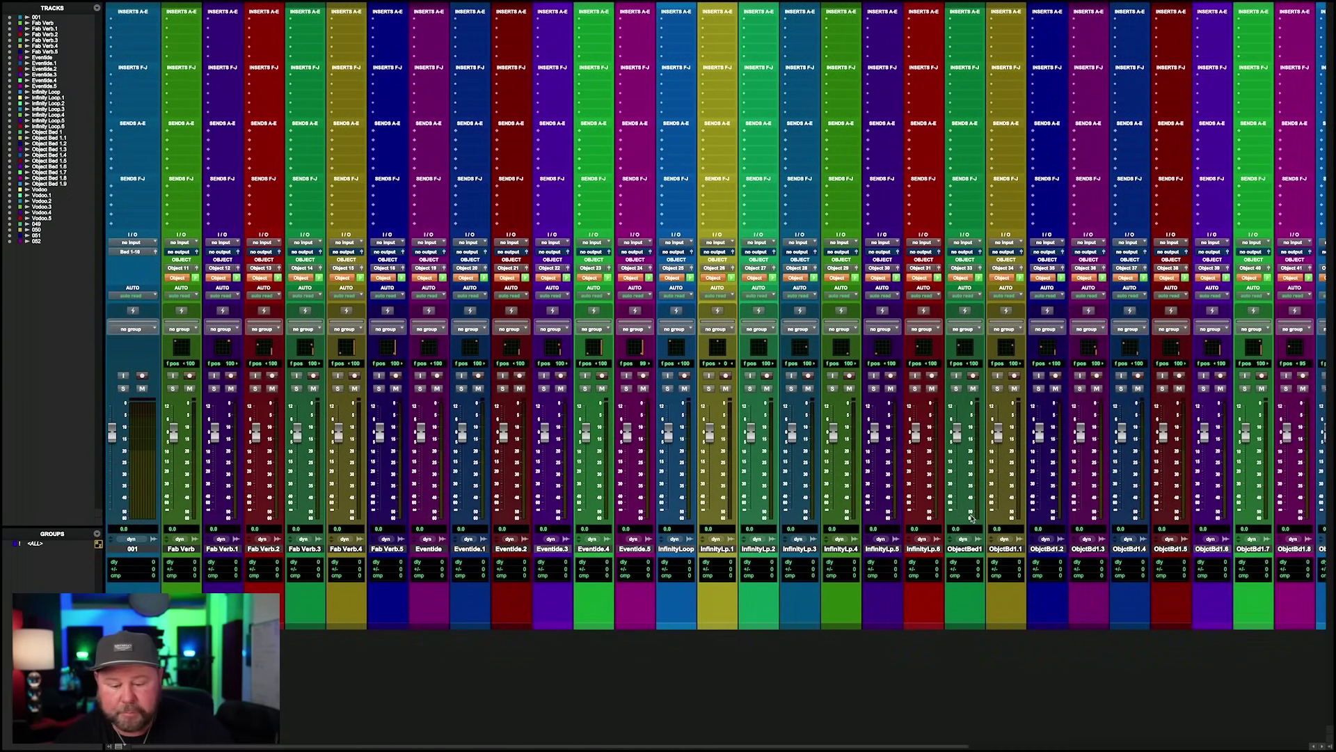
# - Split the 7.1.2 bed track 001 into mono tracks
pyautogui.click(133, 549)
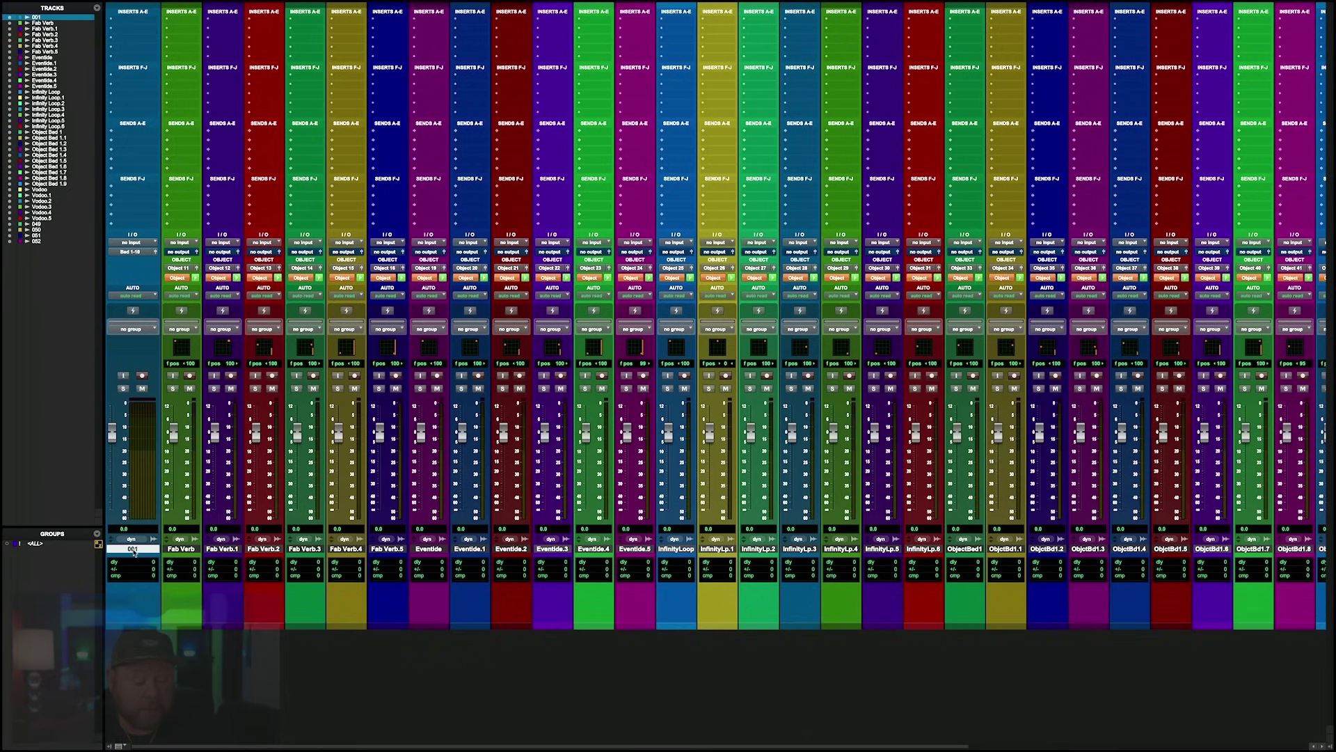
pyautogui.rightClick(133, 551)
pyautogui.scroll(-2, 188, 668)
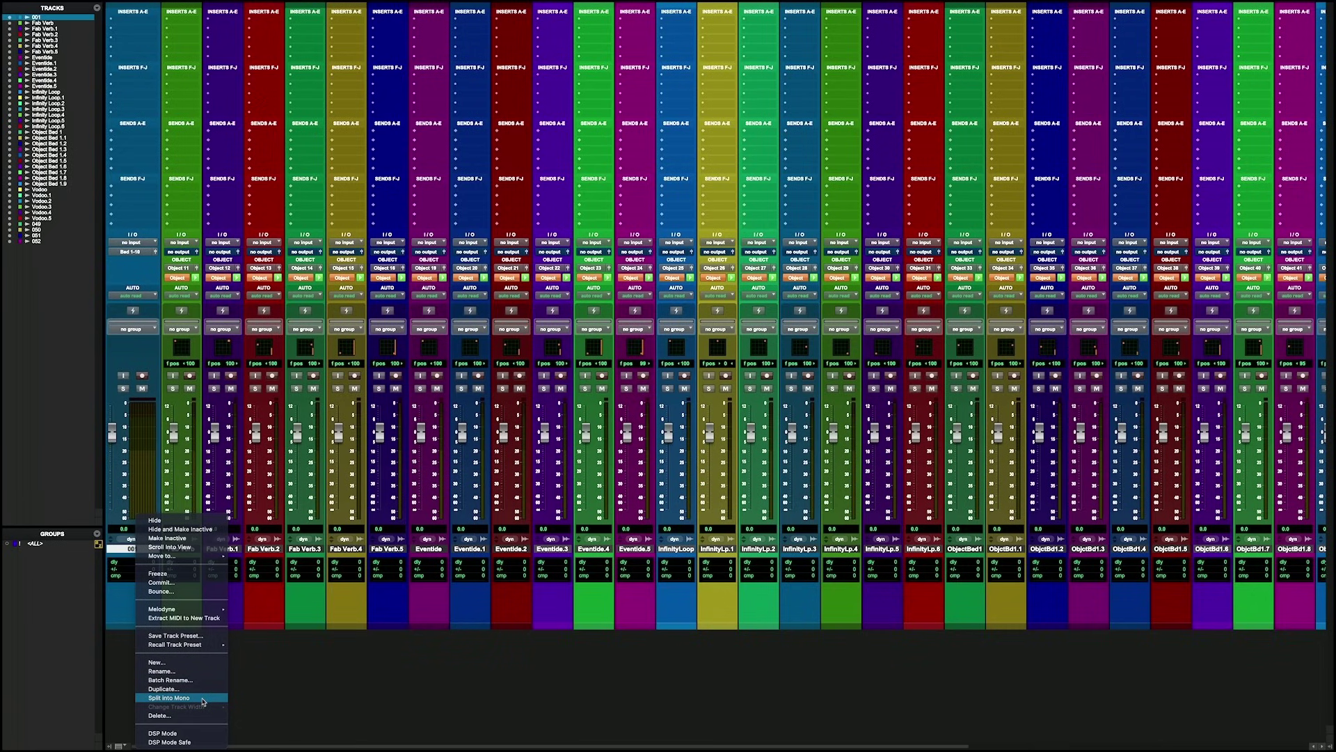
pyautogui.click(202, 698)
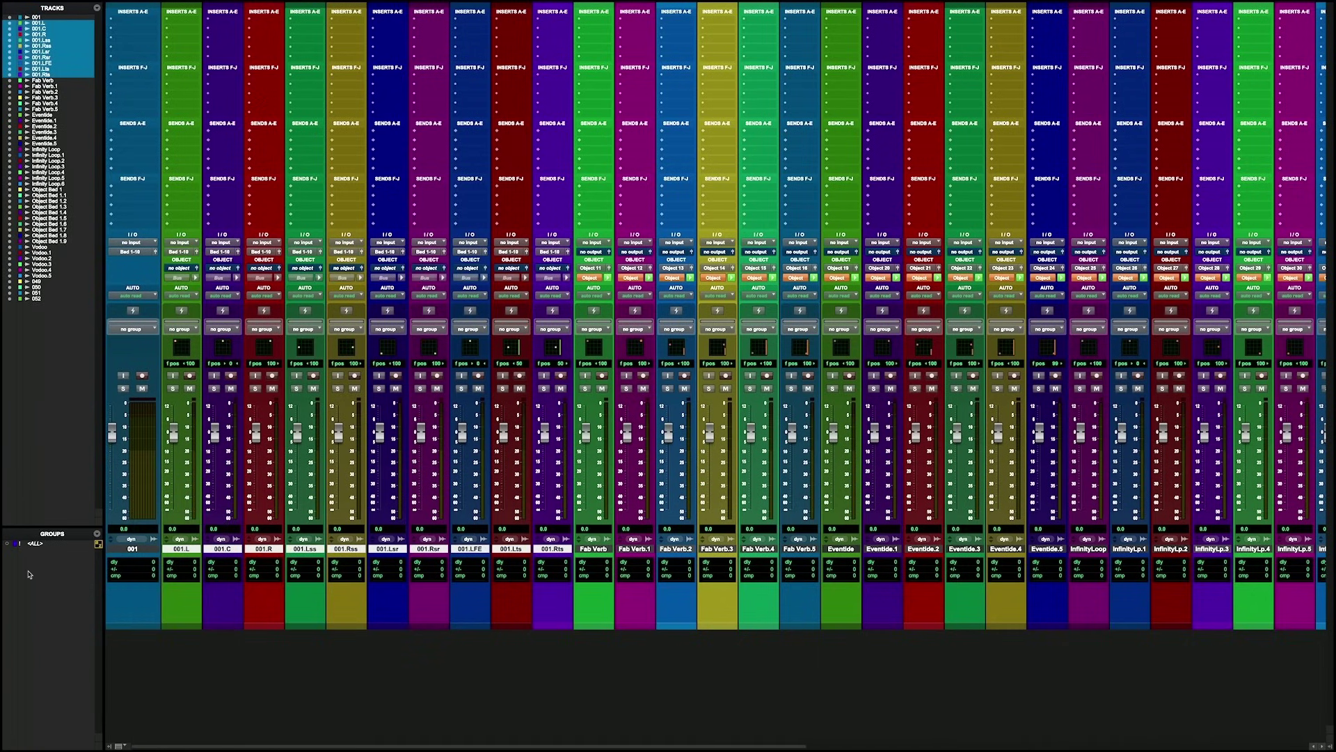
# - Hide the original 7.1.2 bed track 001
pyautogui.click(128, 551)
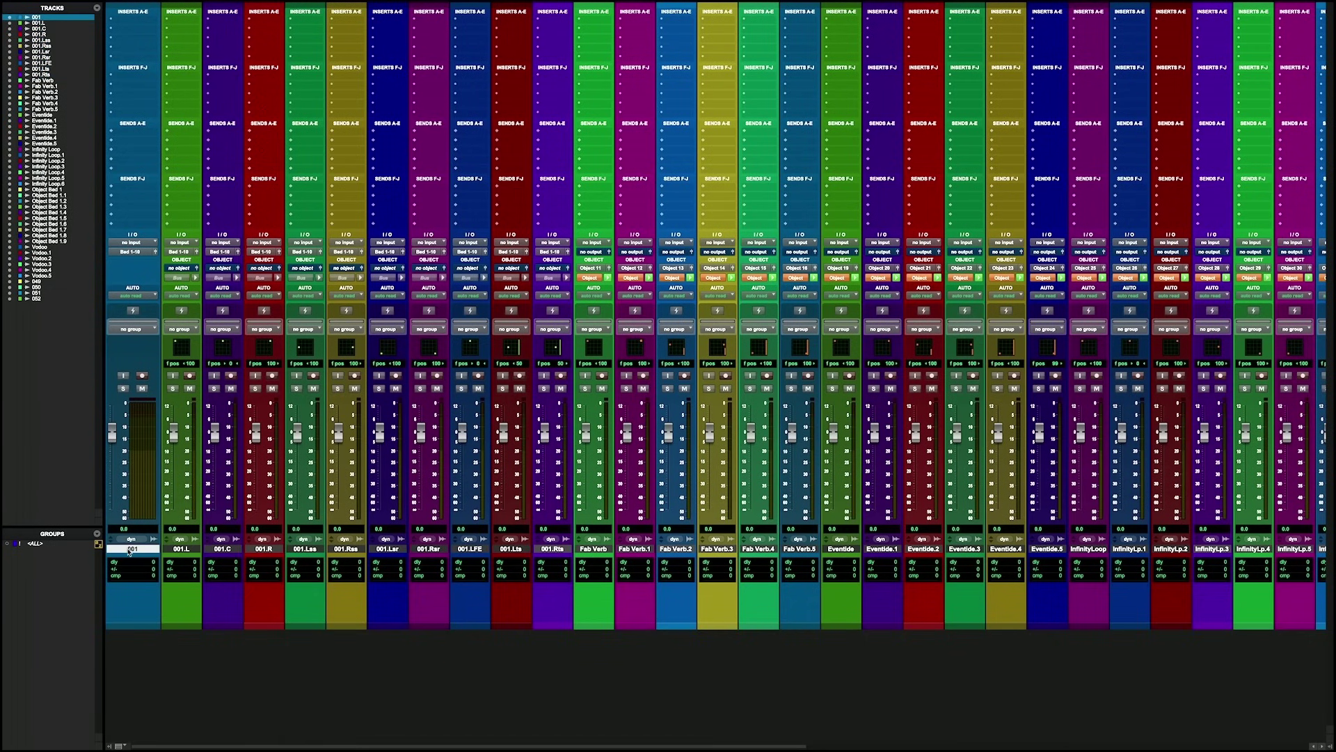
pyautogui.rightClick(132, 552)
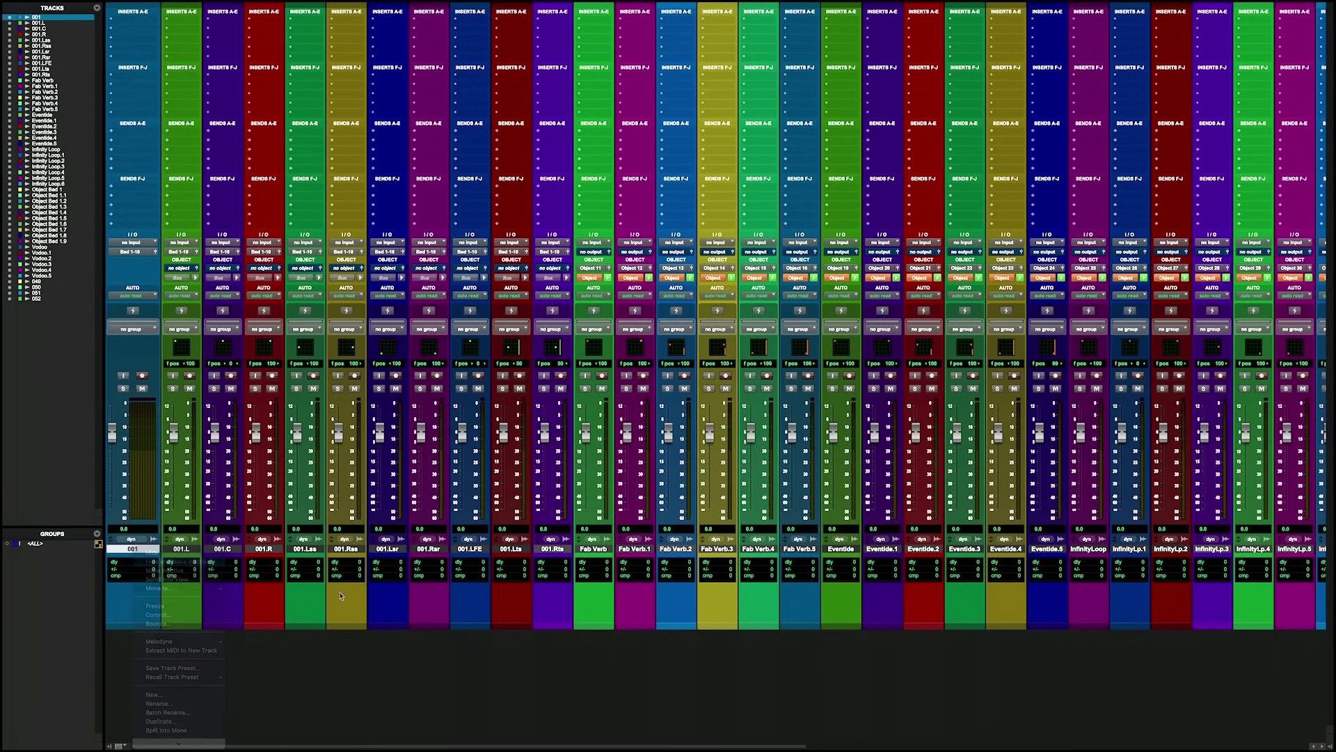
pyautogui.click(181, 591)
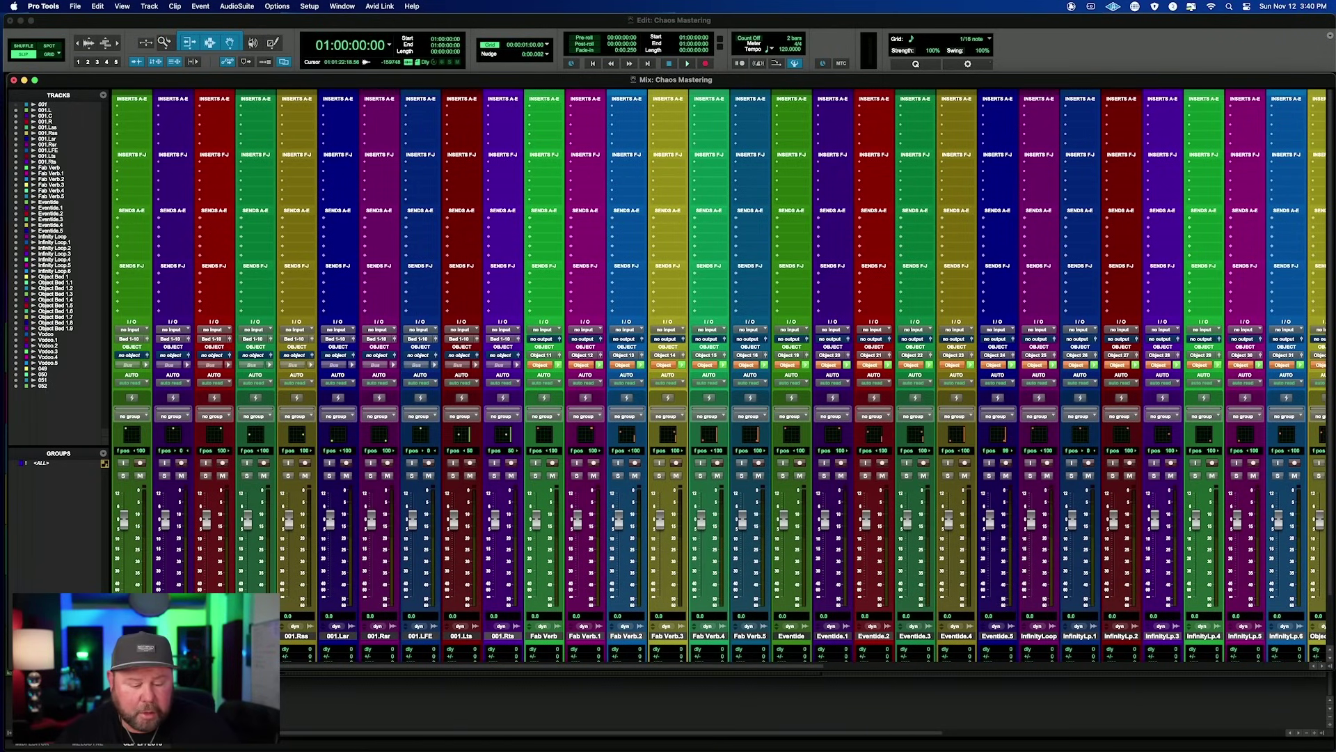
# - Bring up the session data import for ATMOS MASTERING 2023 and match its tracks to the current session's tracks
pyautogui.click(75, 7)
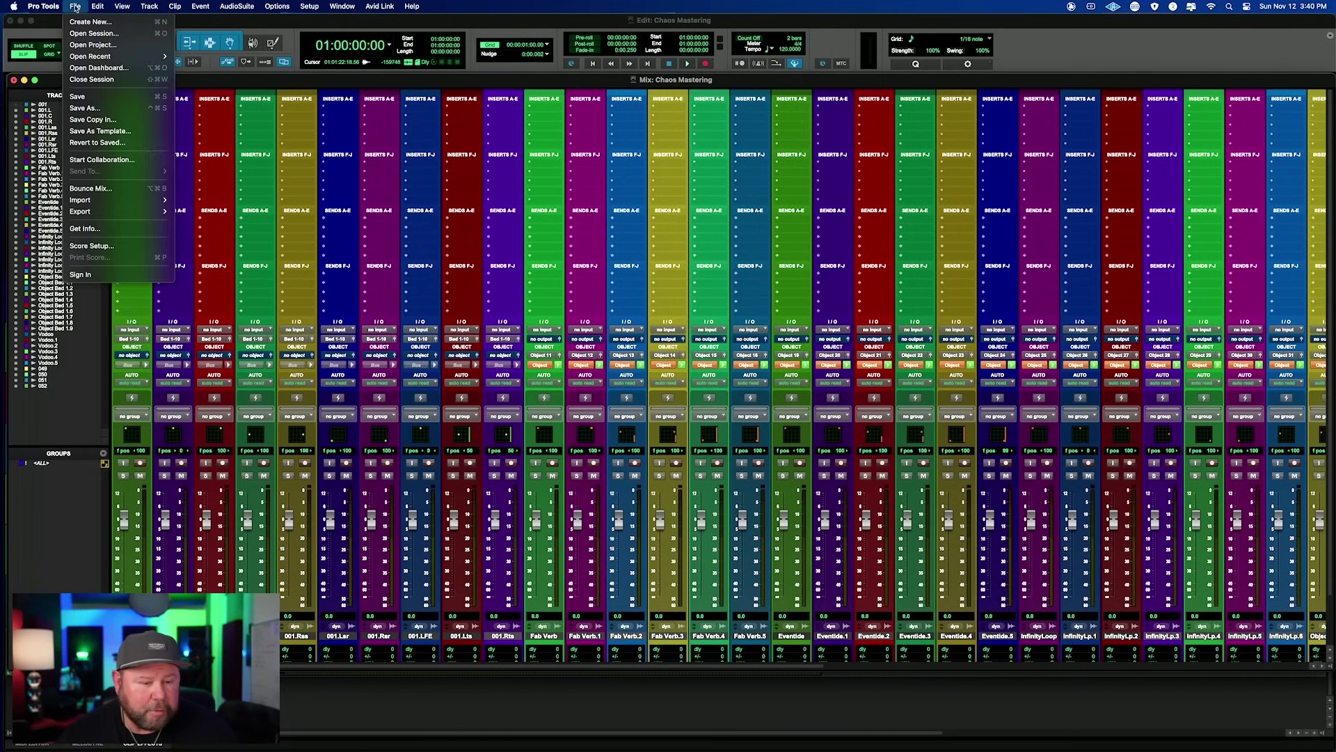
pyautogui.moveTo(118, 200)
pyautogui.click(202, 201)
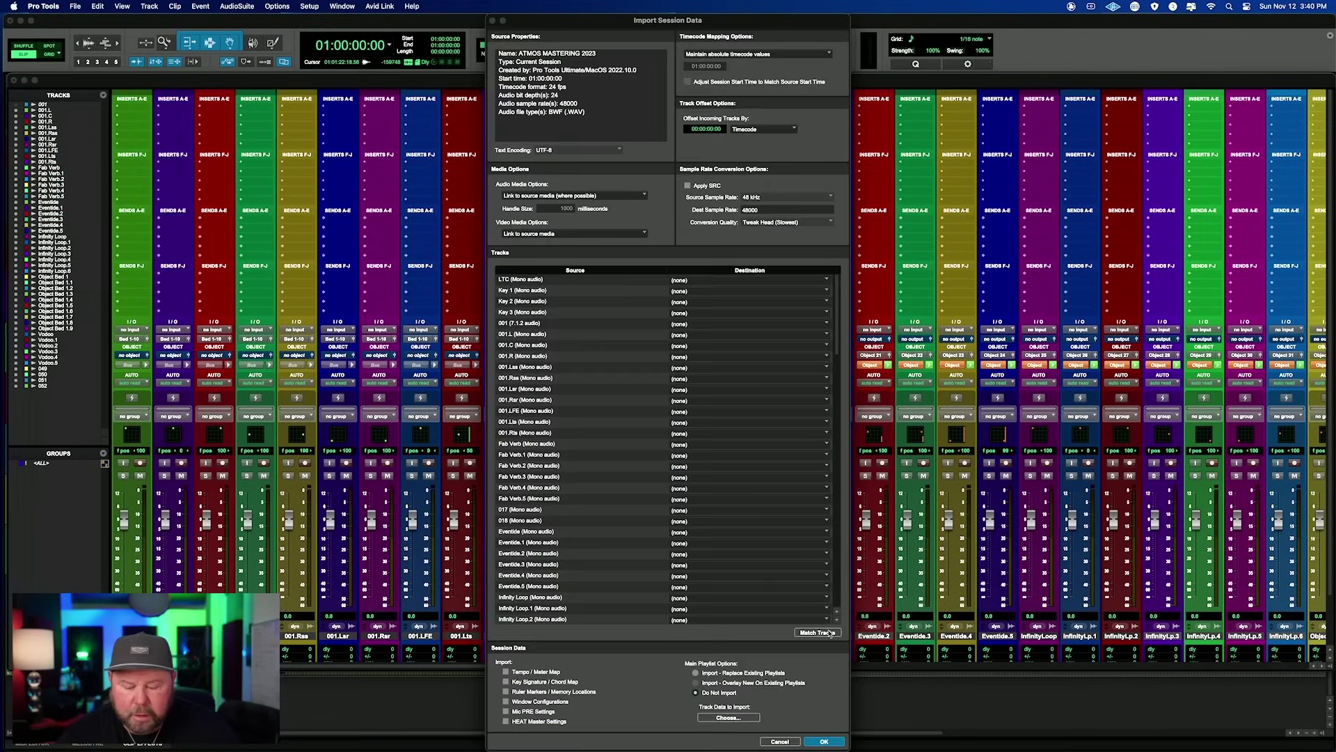
pyautogui.click(820, 632)
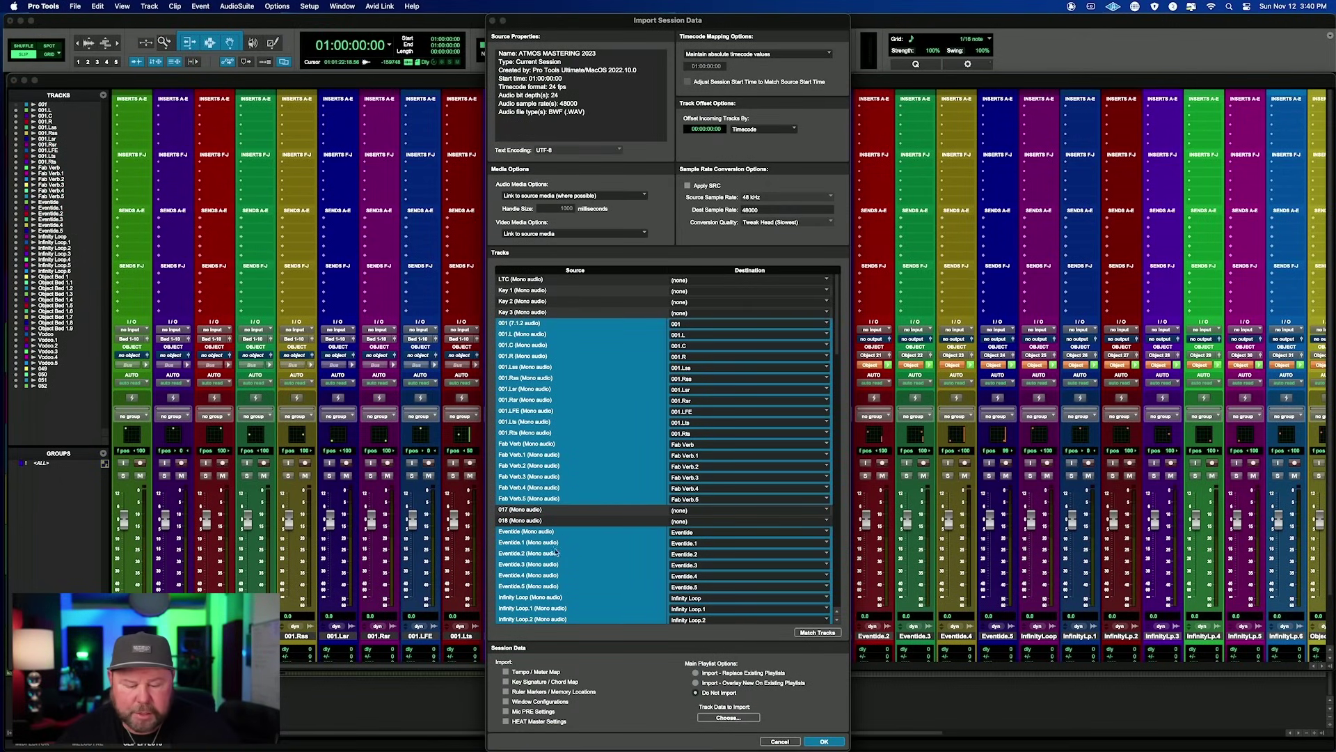
pyautogui.scroll(-15, 711, 602)
pyautogui.scroll(15, 713, 602)
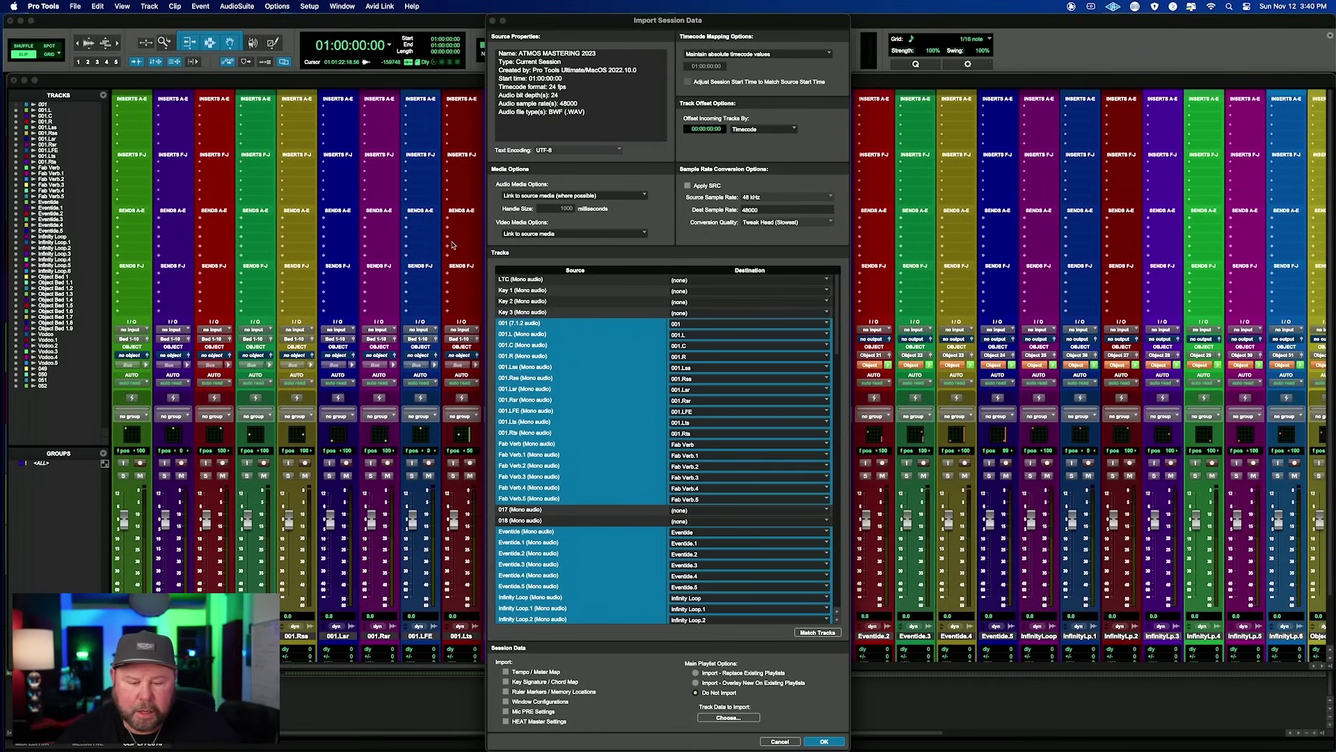
# - Include Key 1, Key 2, Key 3 and LTC as well, run the session data import, and decline the detailed report
pyautogui.click(511, 311)
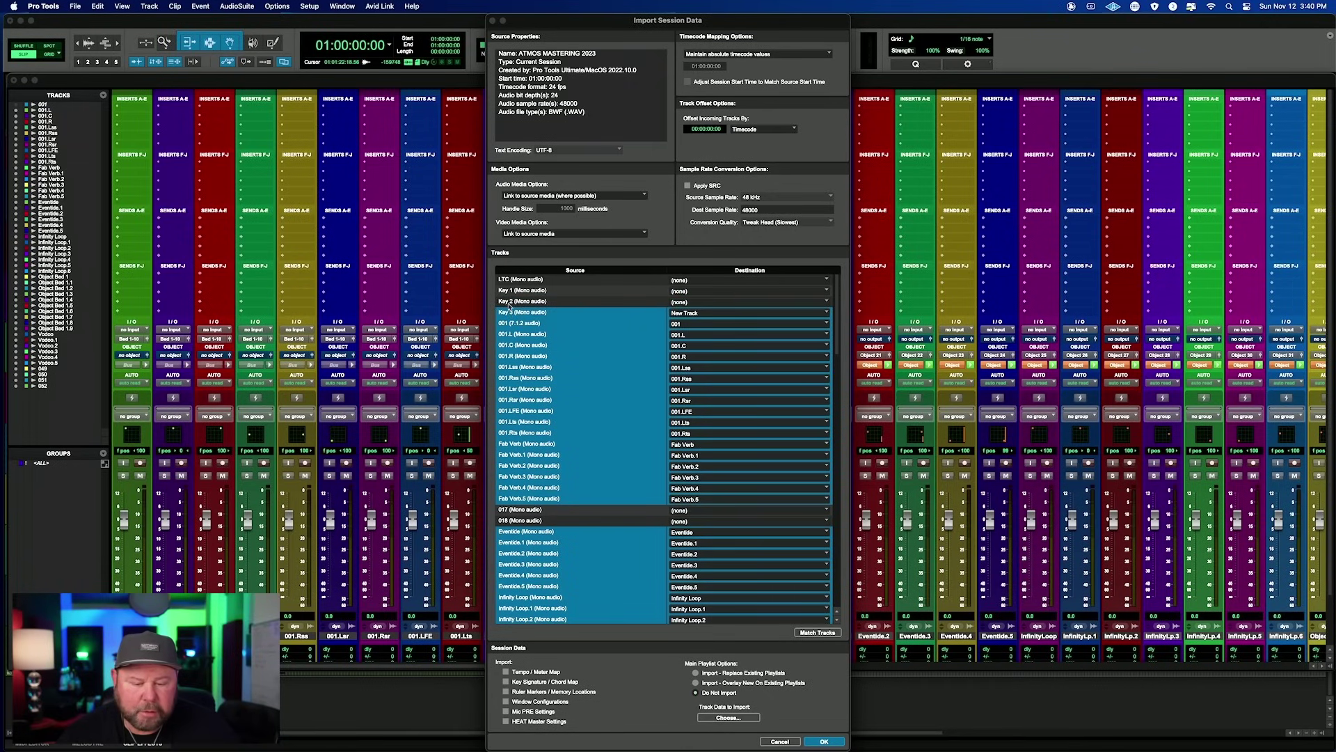
pyautogui.click(511, 301)
pyautogui.click(516, 290)
pyautogui.click(525, 279)
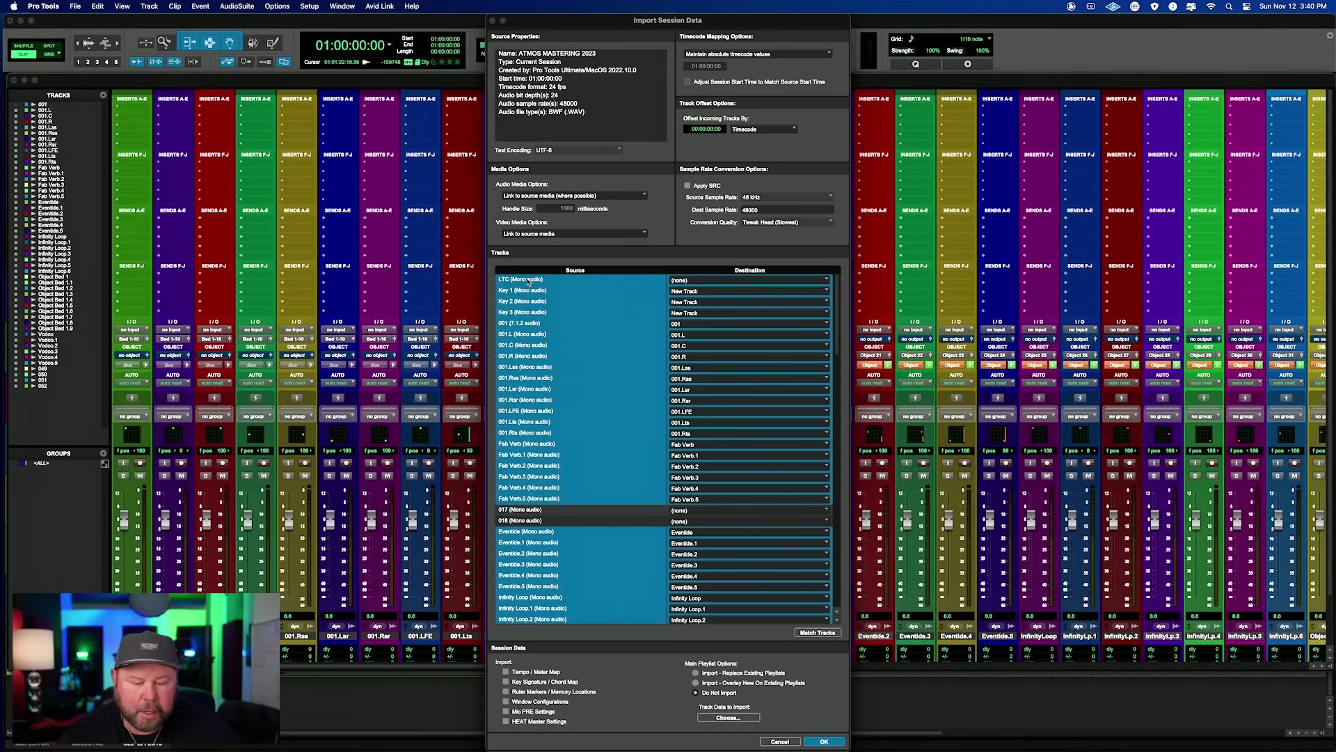
pyautogui.click(824, 742)
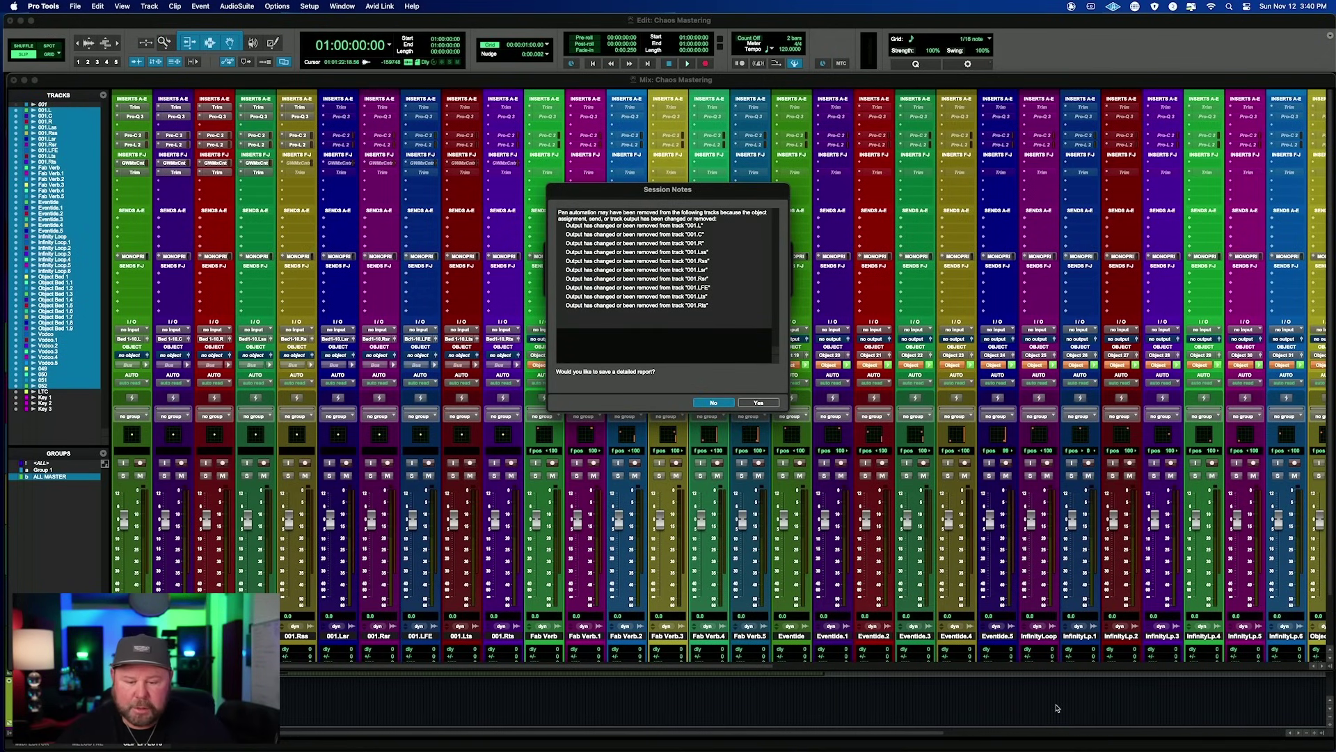
pyautogui.click(713, 404)
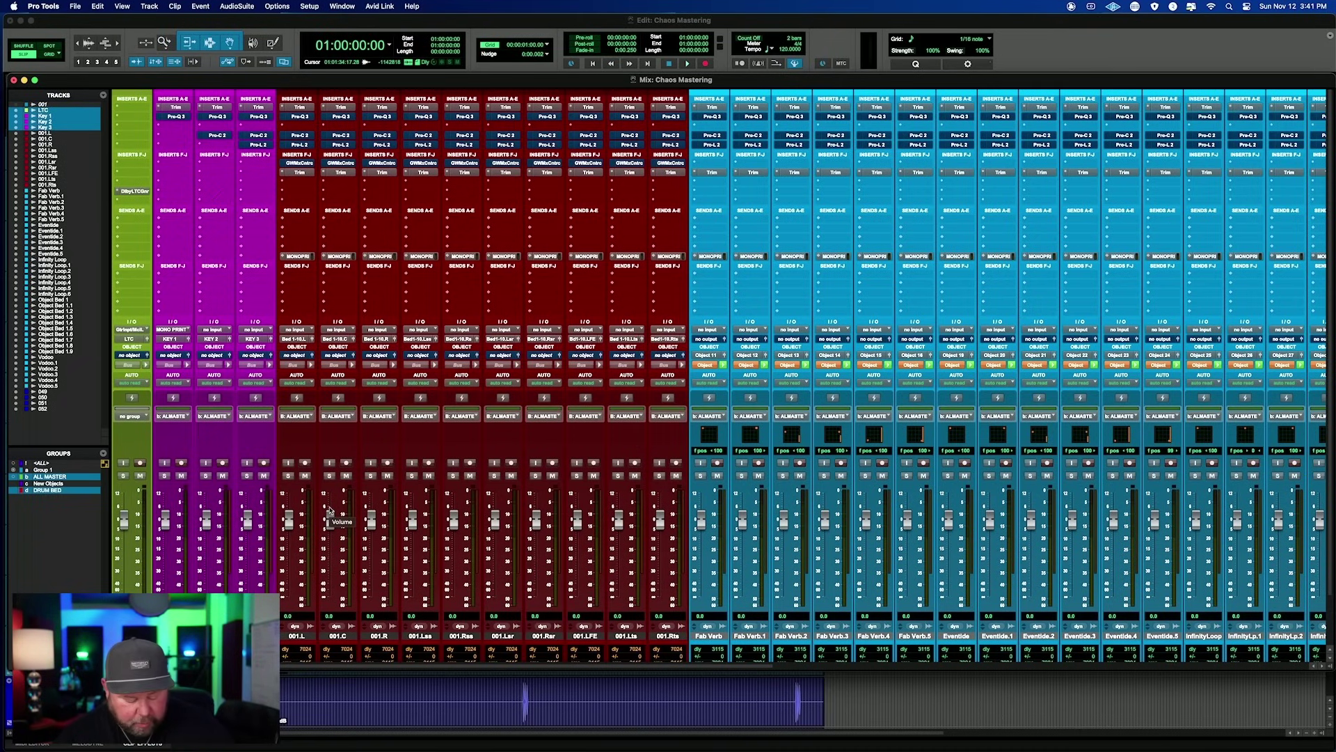
# - Select all clips in the Edit window and show the track and group lists
pyautogui.press('super+equal')
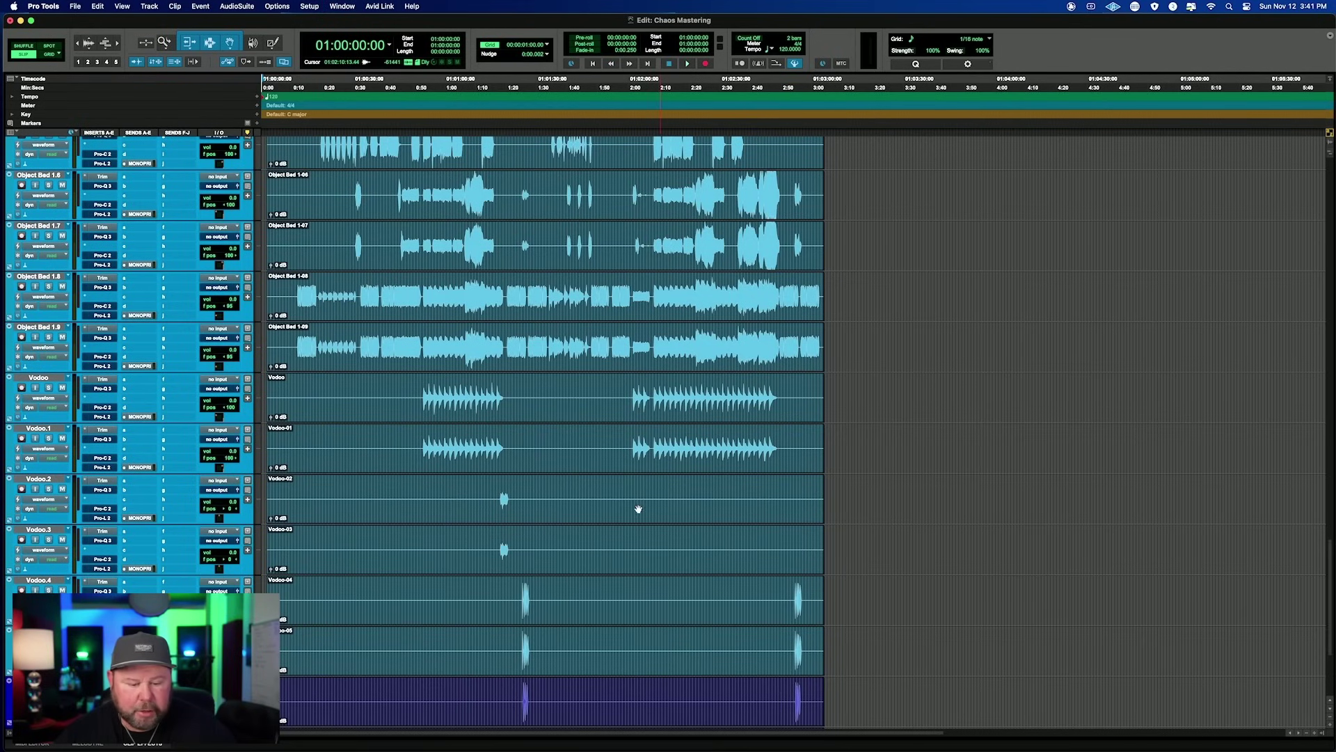
pyautogui.press('super+a')
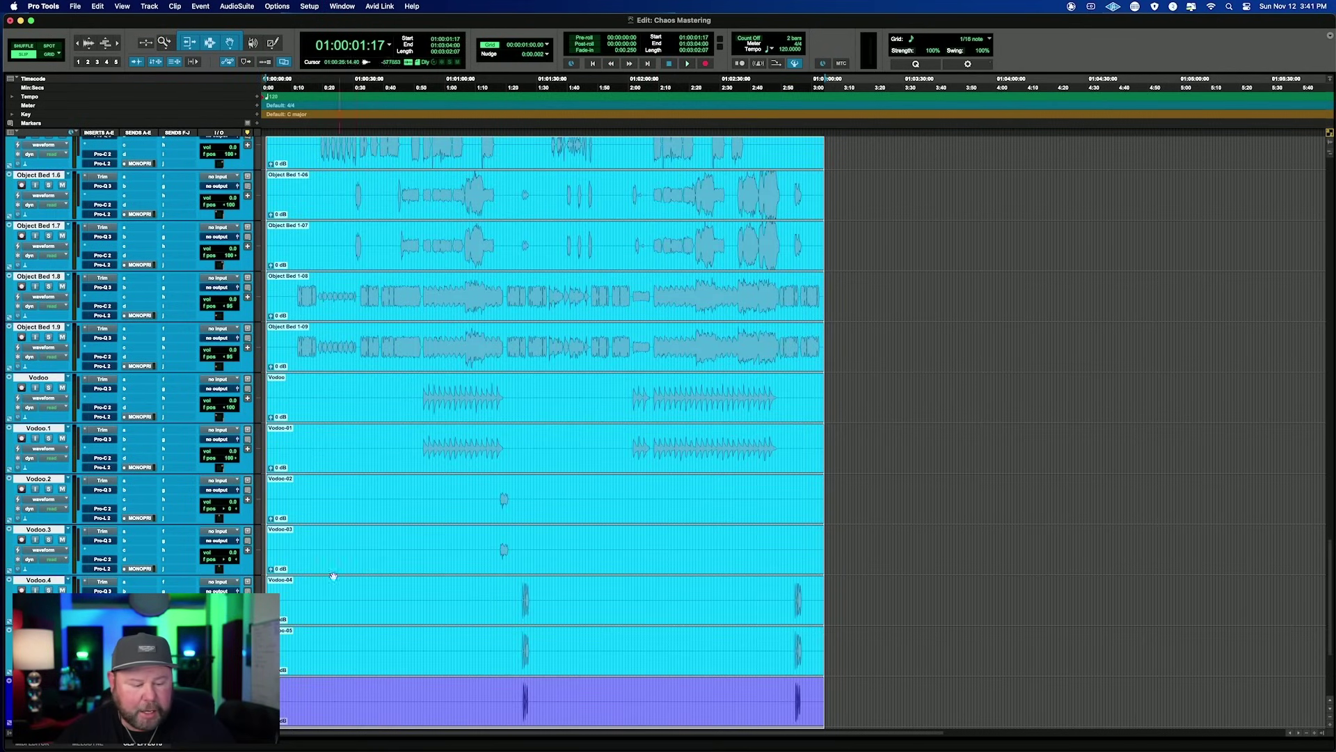
pyautogui.click(8, 735)
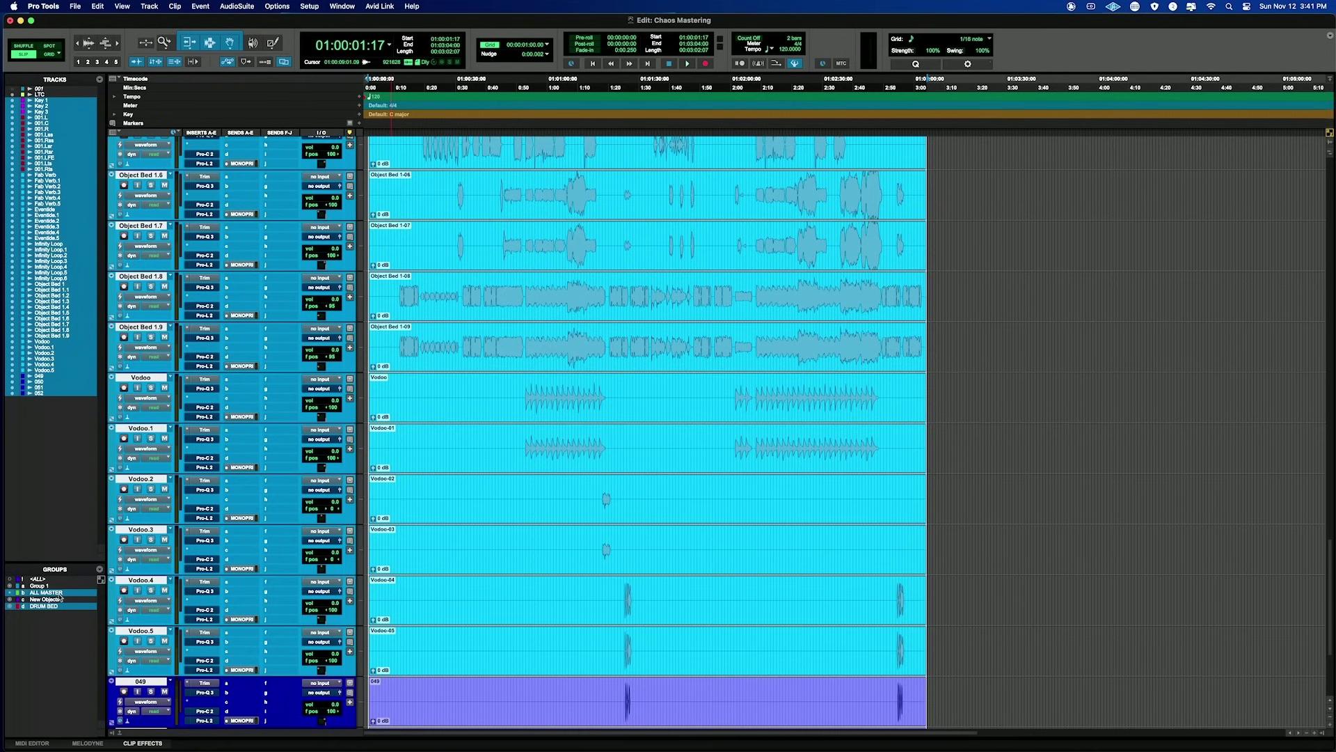
pyautogui.scroll(3, 693, 648)
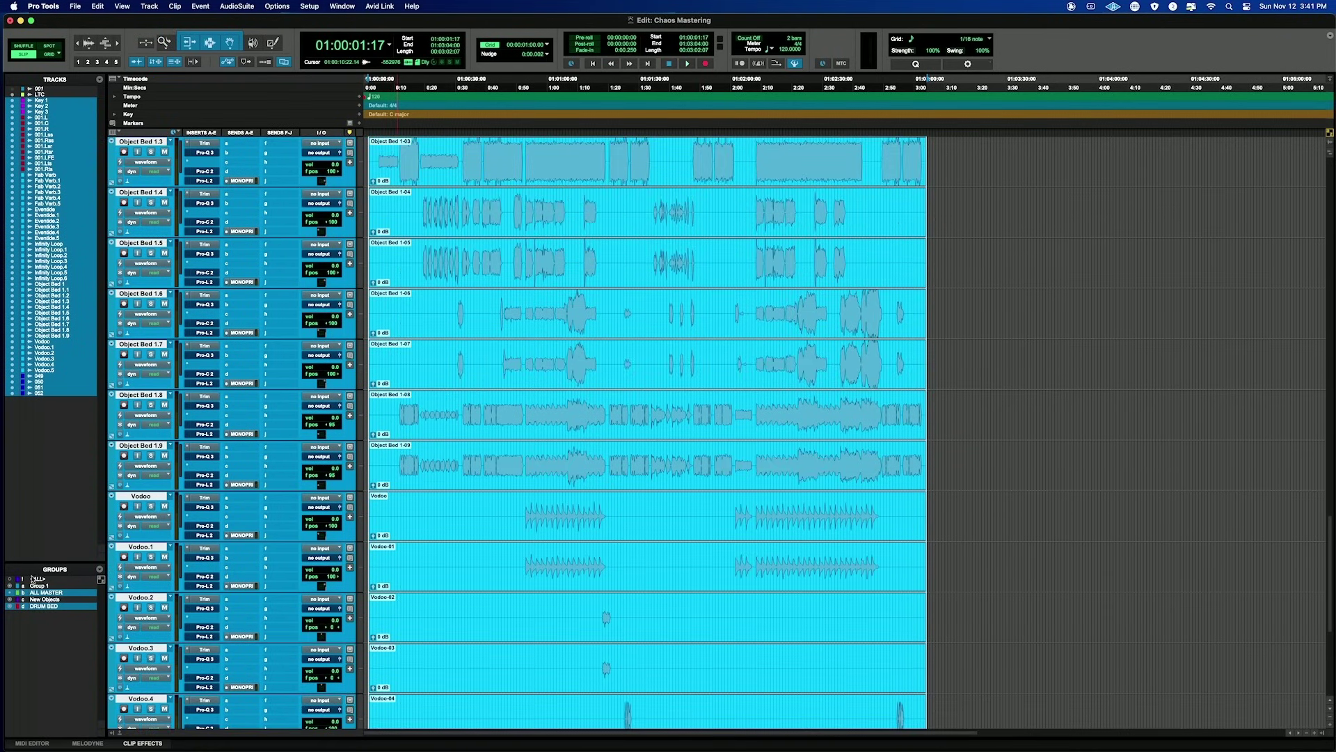
pyautogui.scroll(15, 367, 661)
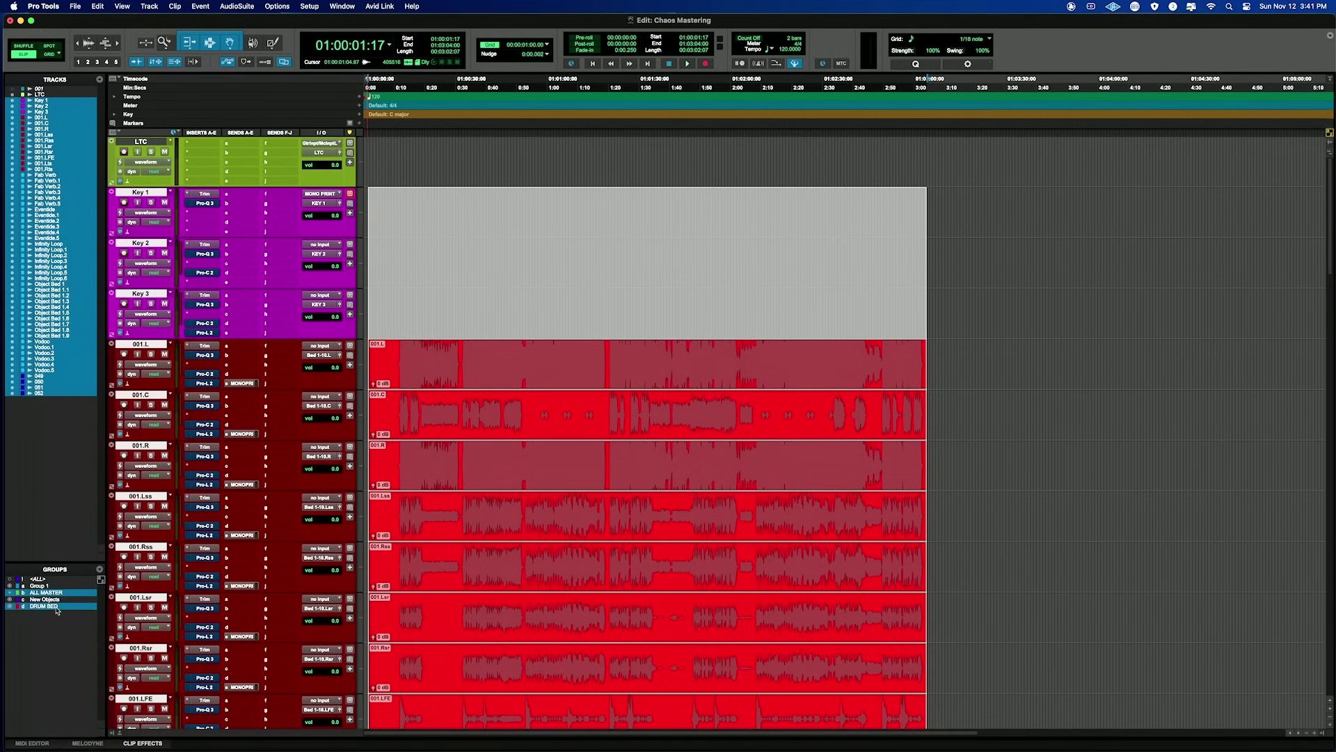
# - Deactivate the ALL MASTER and DRUM BED groups
pyautogui.click(45, 606)
pyautogui.keyDown('shift'); pyautogui.click(47, 593); pyautogui.keyUp('shift')
pyautogui.keyDown('shift'); pyautogui.click(47, 593); pyautogui.keyUp('shift')
pyautogui.keyDown('shift'); pyautogui.click(44, 606); pyautogui.keyUp('shift')
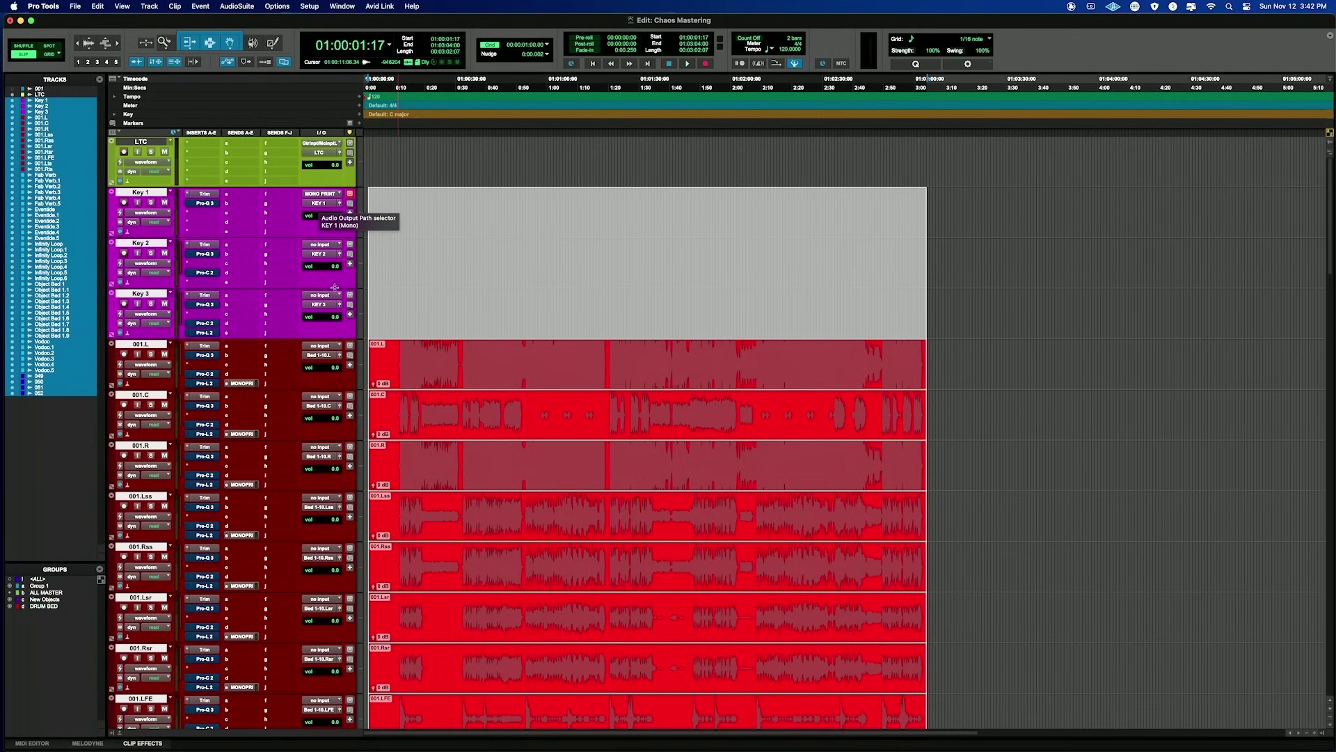
# - Route the Key 1 track's output to Bed 1-10.L, then mute and record-enable the track
pyautogui.click(315, 203)
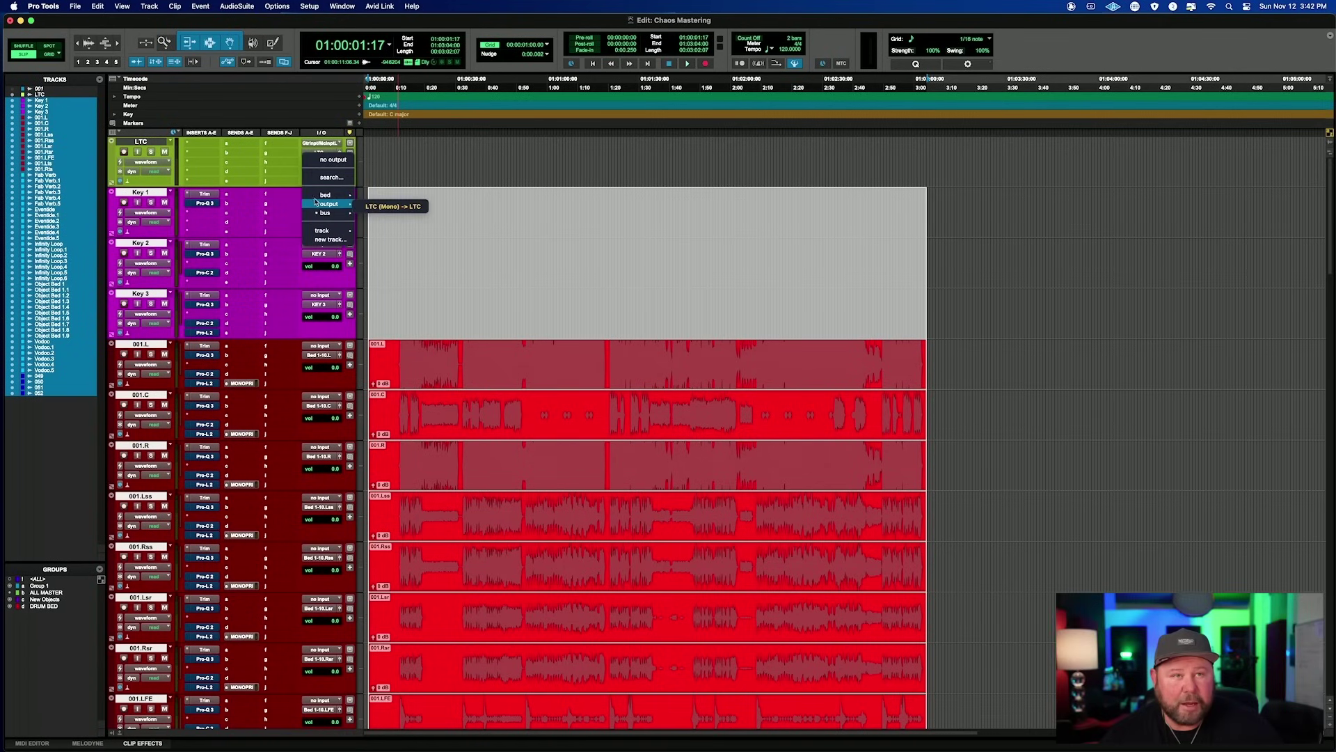
pyautogui.moveTo(327, 195)
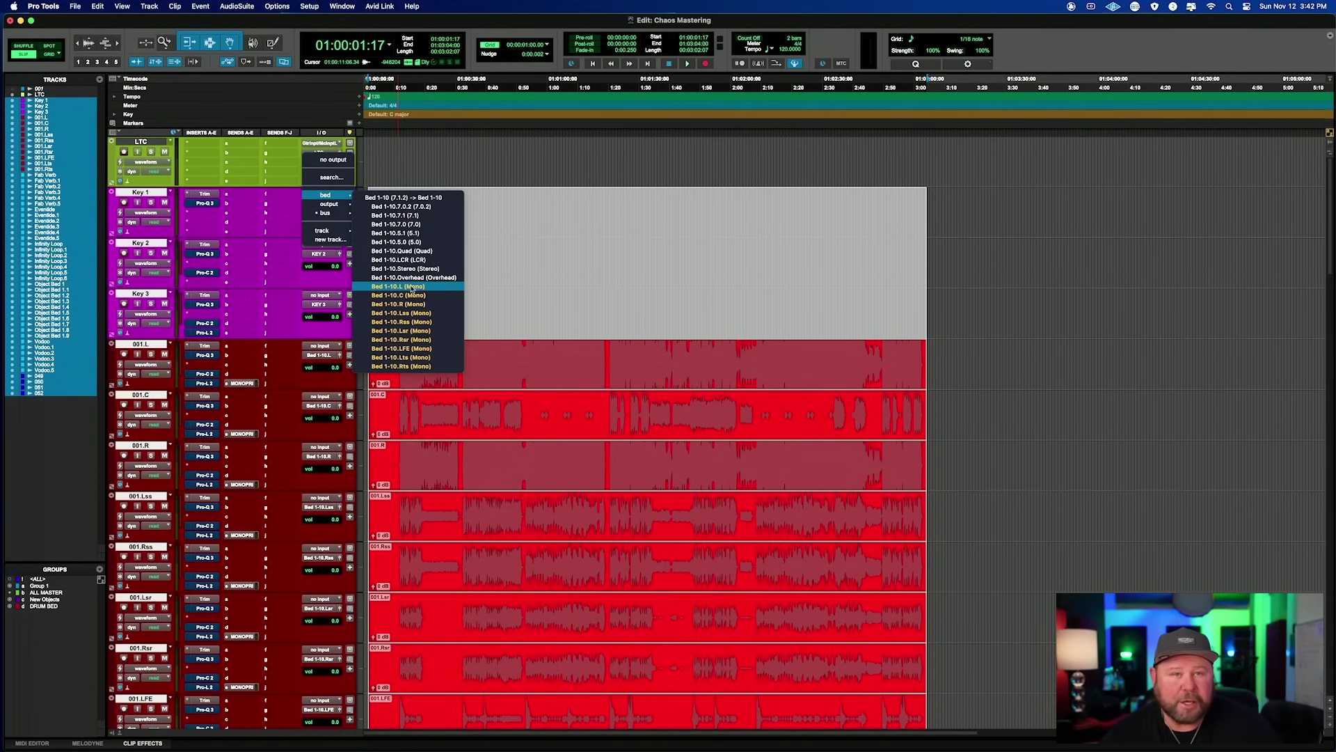
pyautogui.press('Escape')
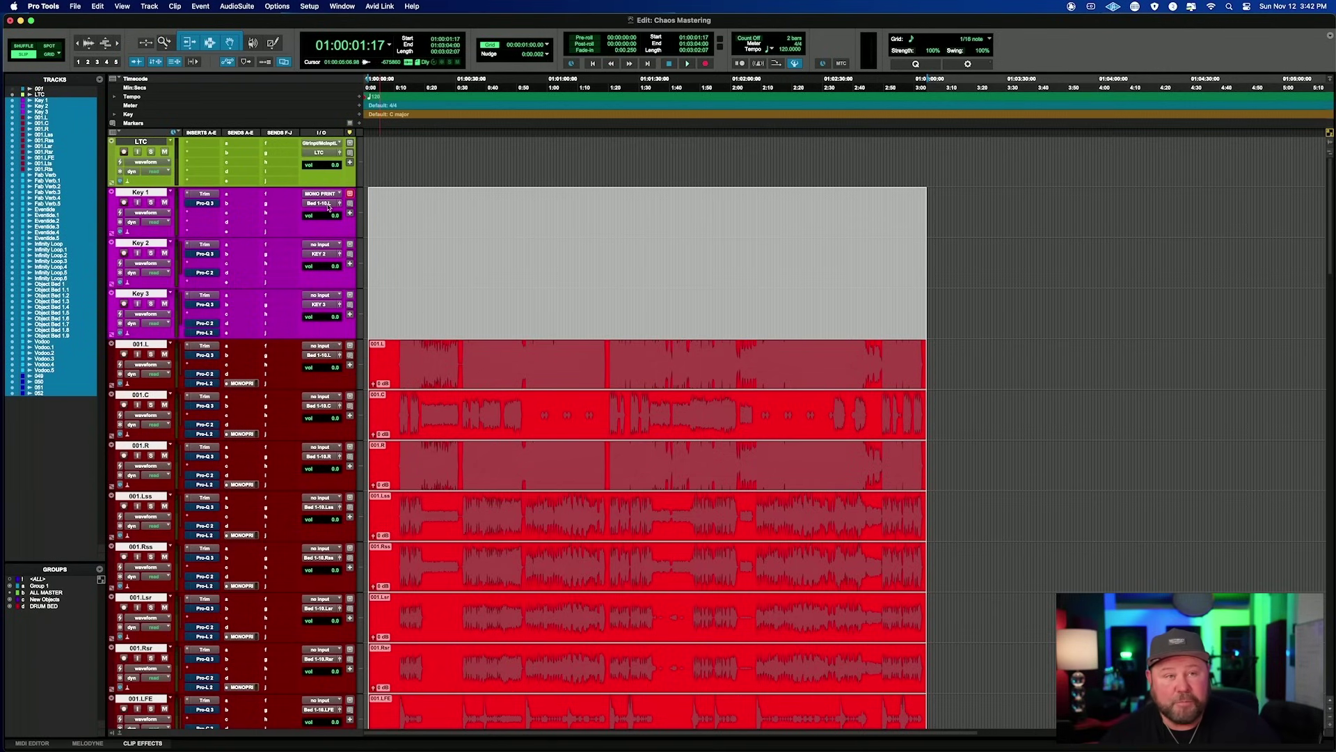
pyautogui.click(165, 203)
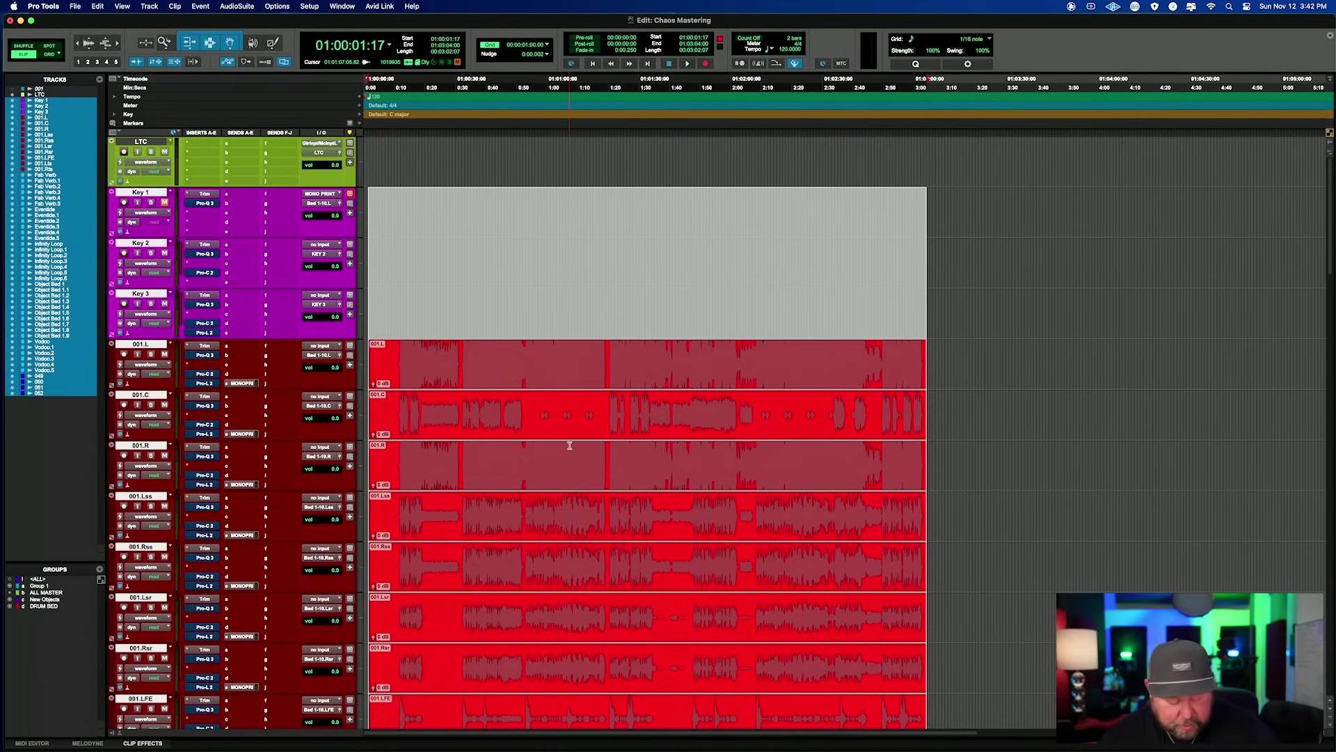
# - Examine the MONO PRINT sends and plug-in inserts across the bed and object tracks in the Mix window
pyautogui.press('super+equal')
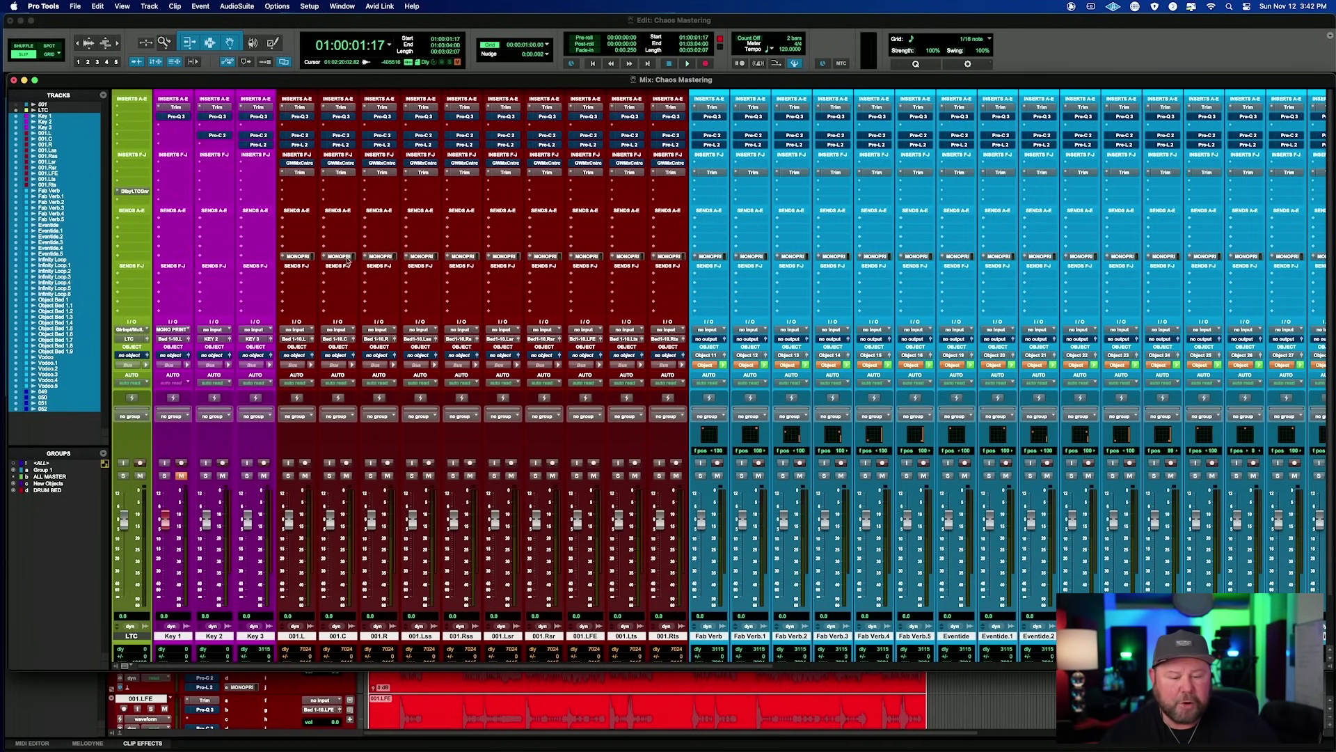
pyautogui.click(509, 257)
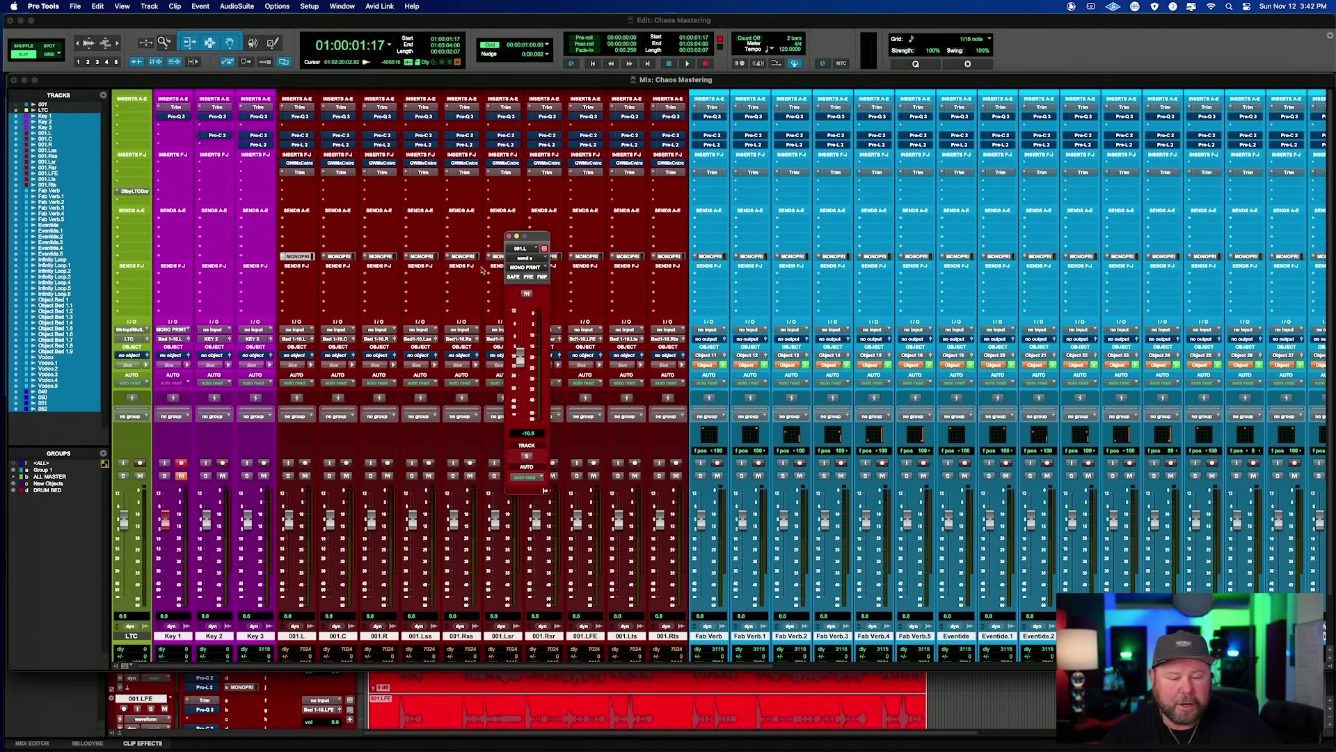
pyautogui.click(503, 233)
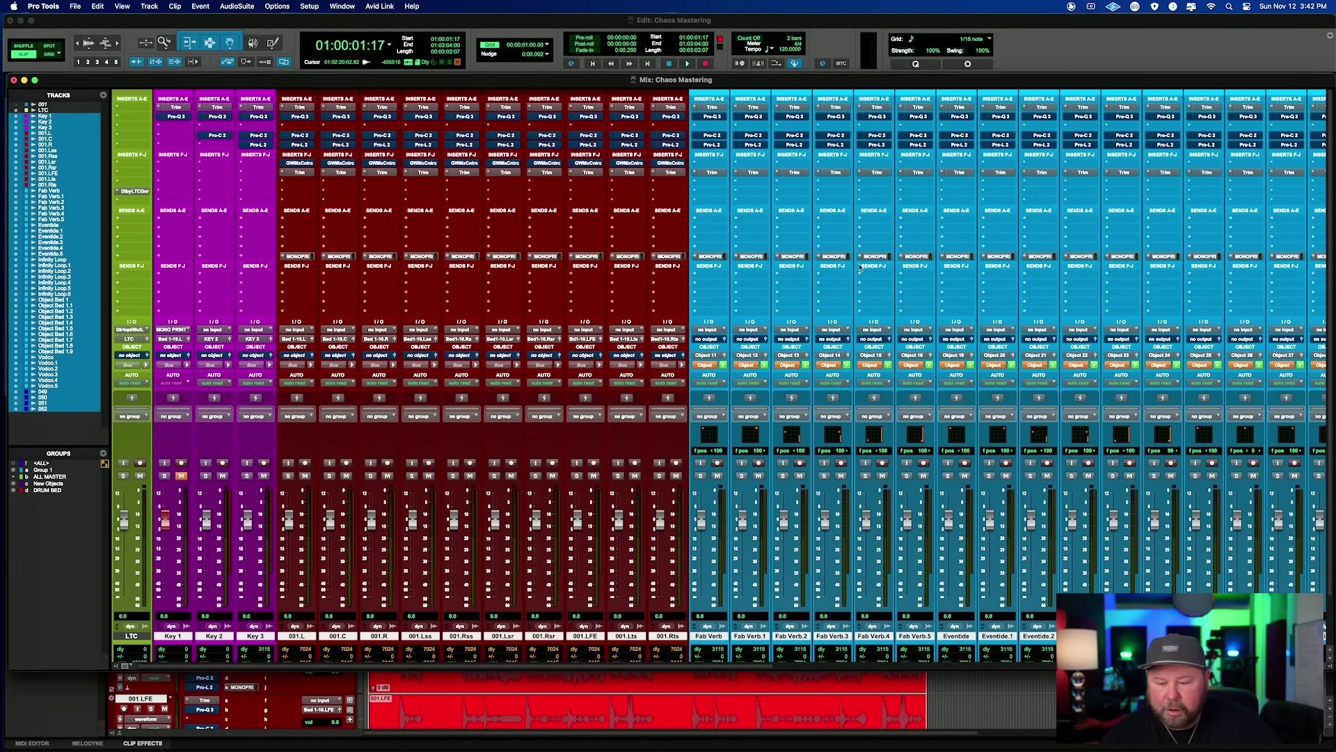
pyautogui.hscroll(5, 1121, 263)
pyautogui.hscroll(15, 1120, 263)
pyautogui.scroll(-2, 1121, 263)
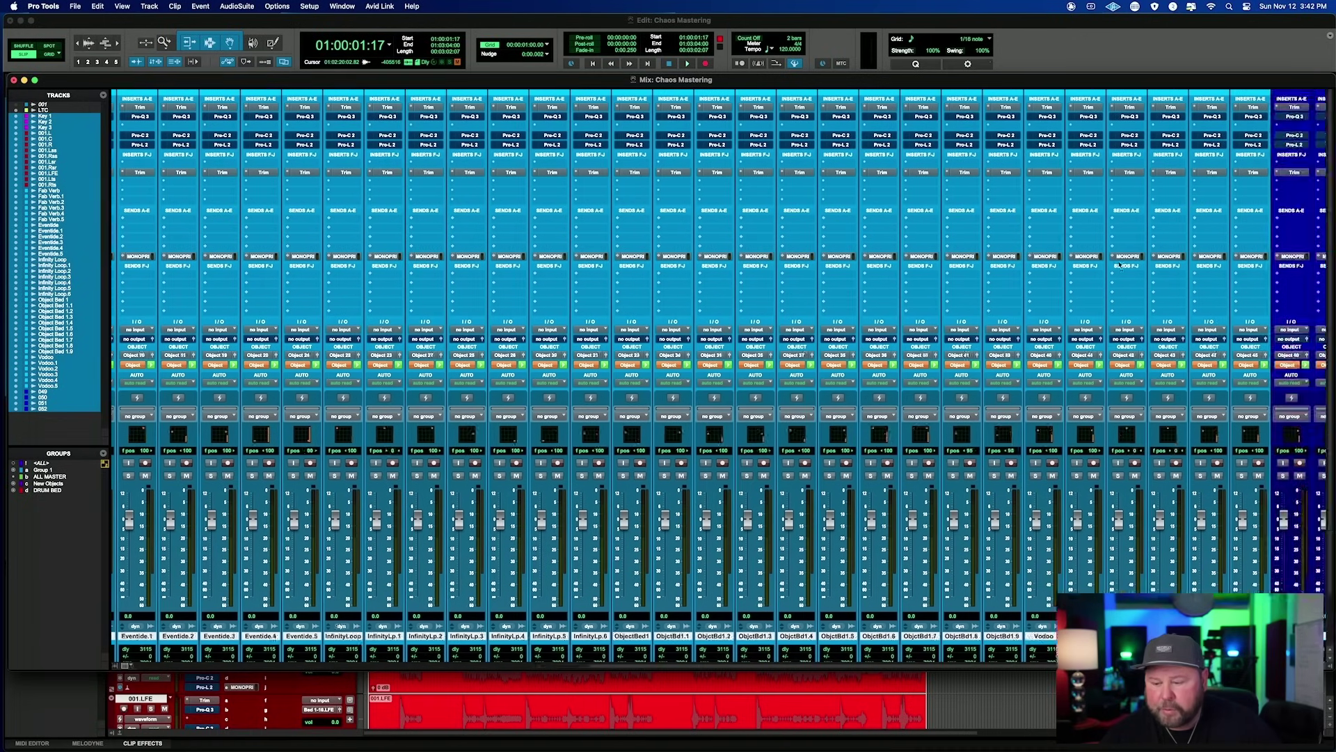
pyautogui.hscroll(-20, 1121, 263)
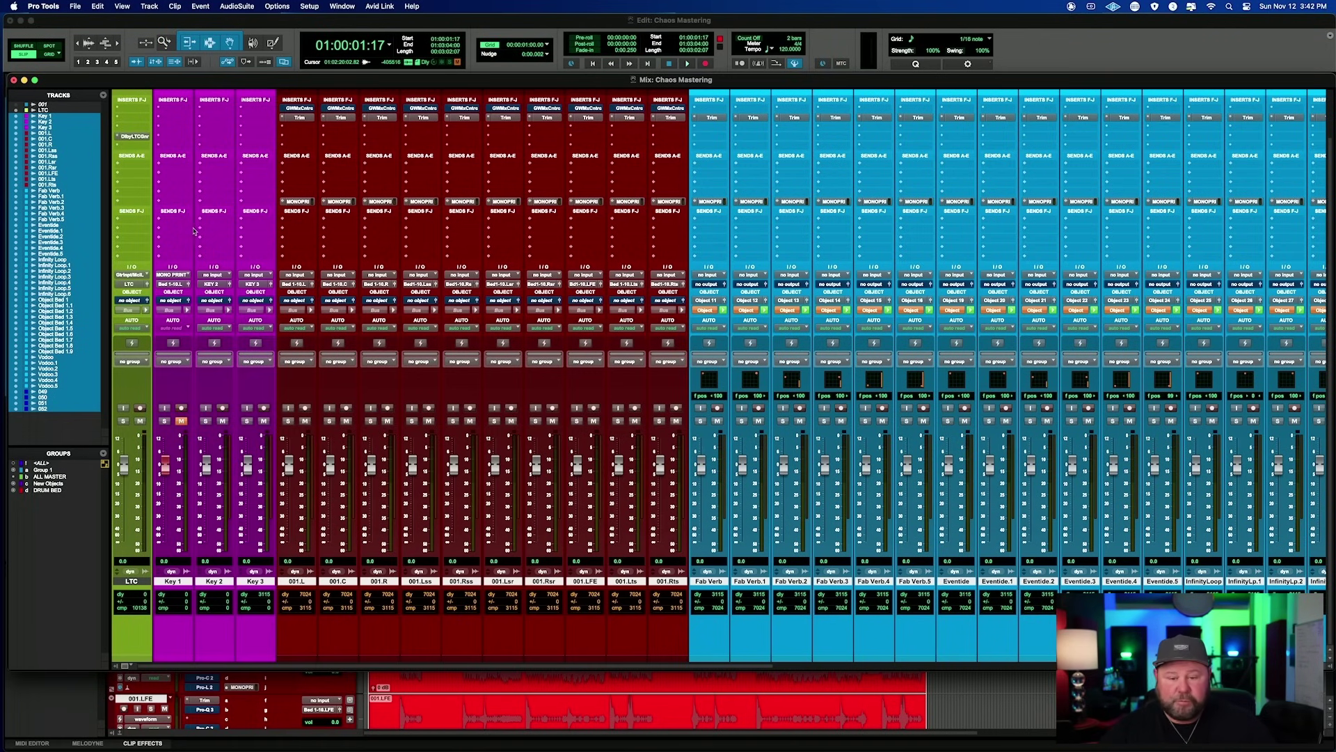
pyautogui.press('super+alt+1')
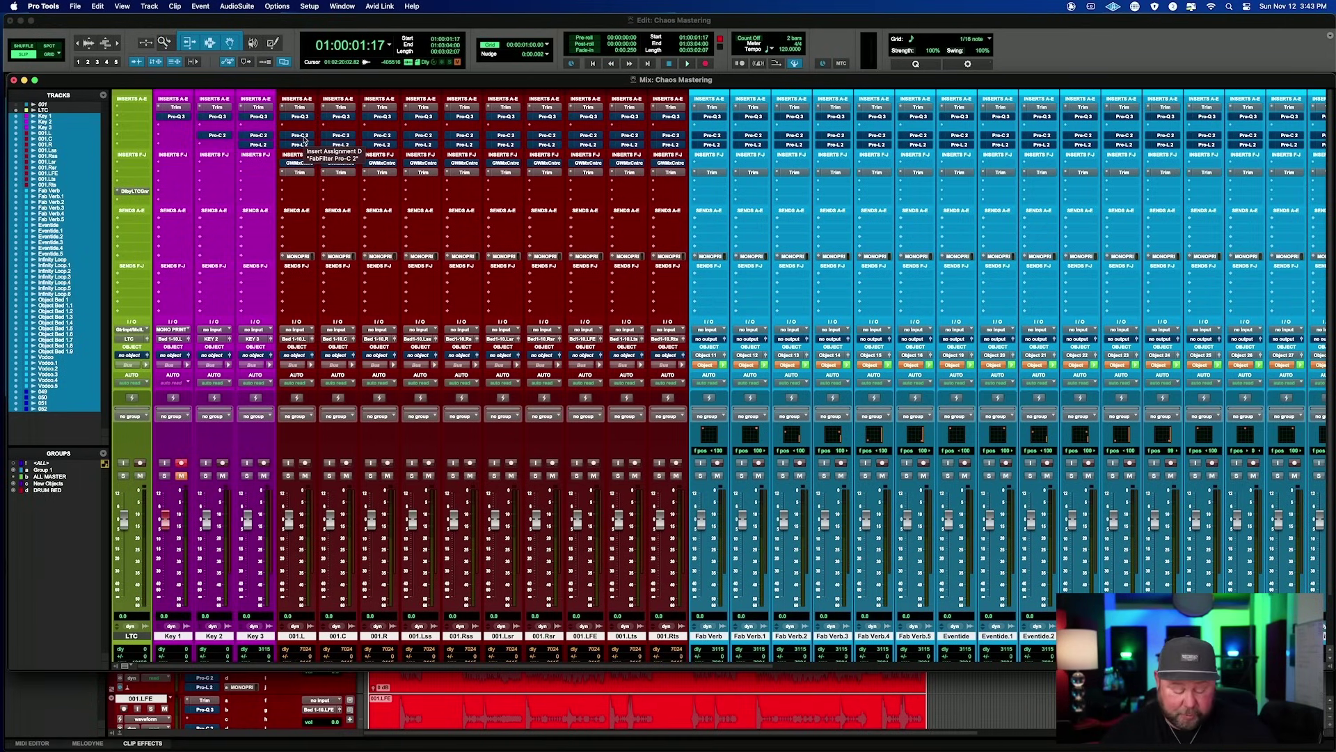
# - Record the MONO PRINT mix onto the Key 1 track in the Edit window and route its output to KEY 1
pyautogui.press('super+equal')
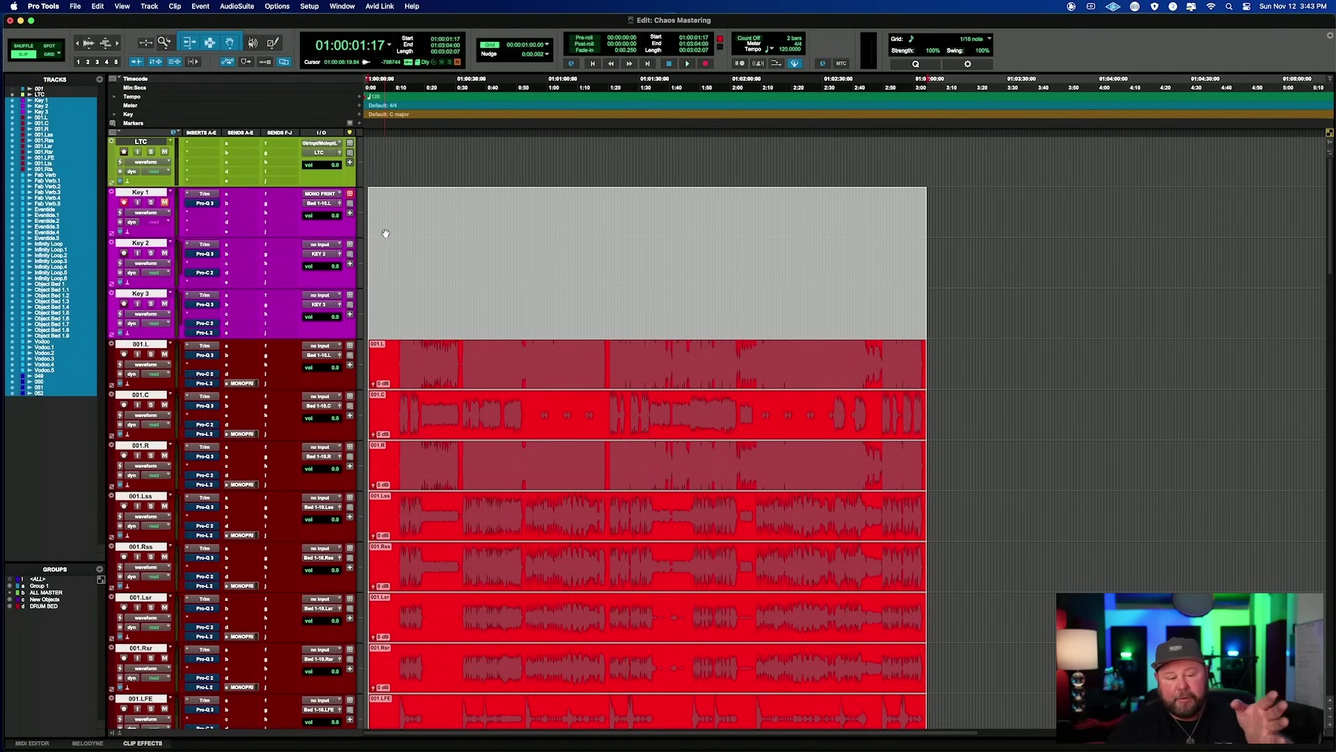
pyautogui.press('super+space')
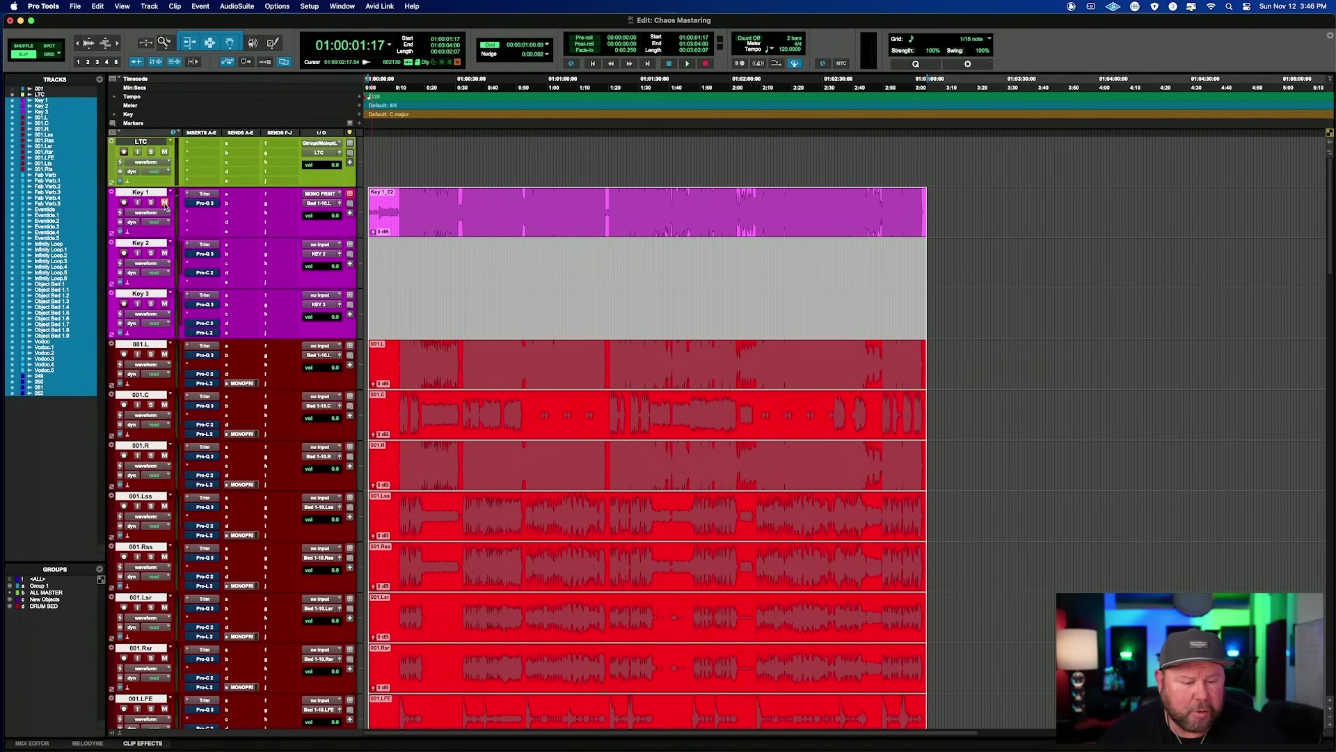
pyautogui.click(318, 207)
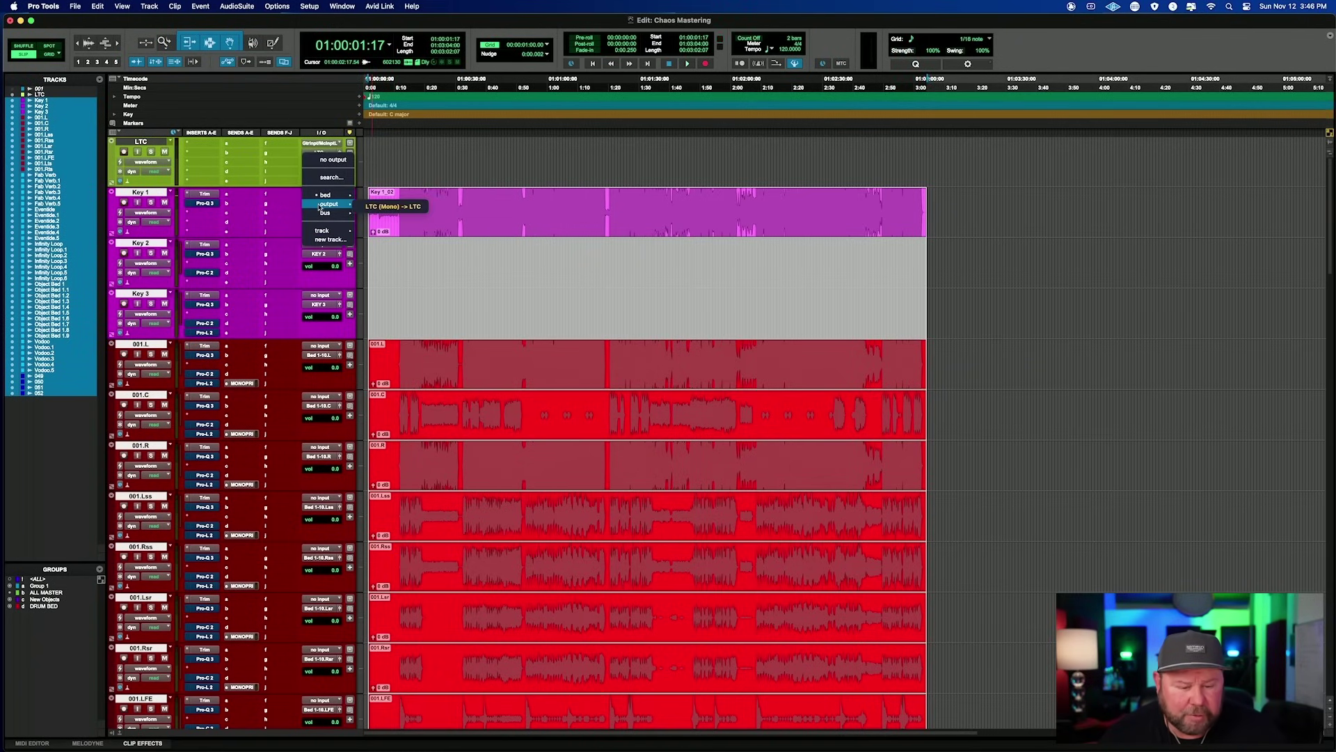
pyautogui.moveTo(323, 197)
pyautogui.moveTo(395, 224)
pyautogui.click(476, 404)
# - Copy the recorded Key 1 clip to the same position on the Key 2 and Key 3 tracks
pyautogui.click(432, 256)
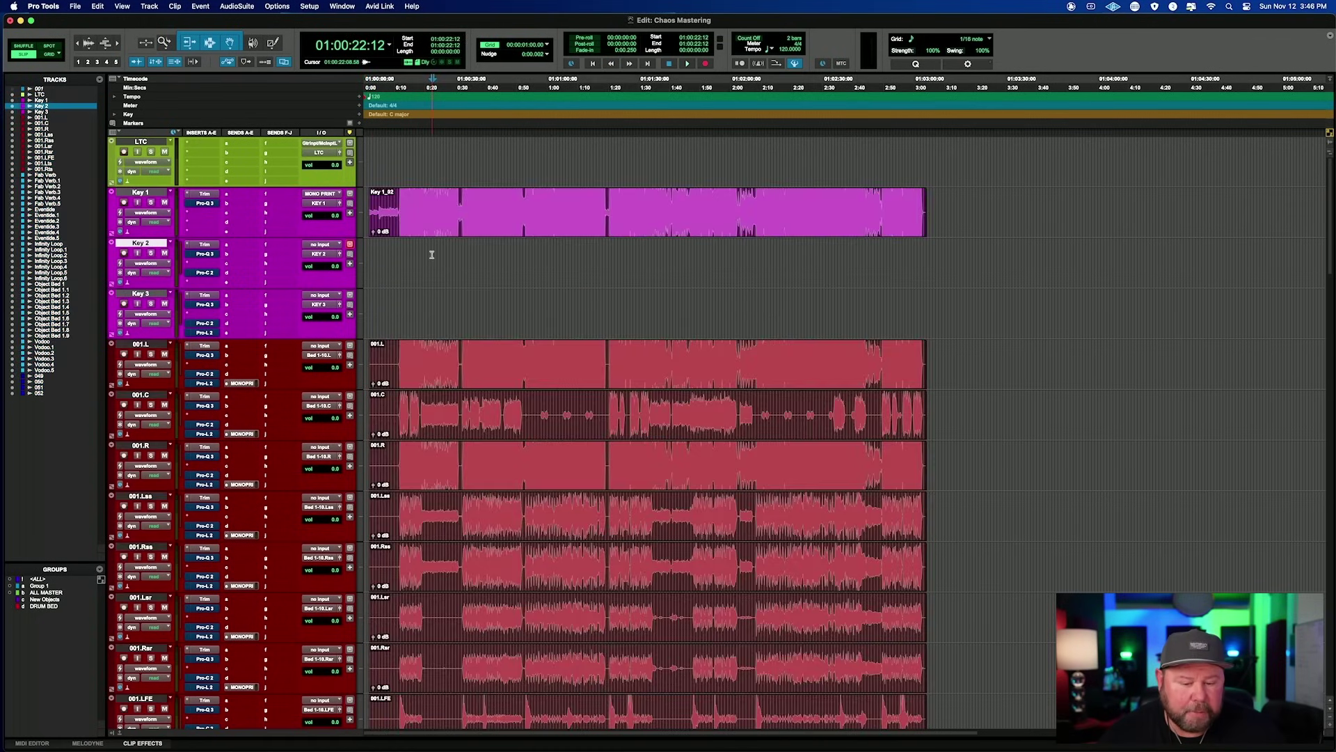
pyautogui.click(620, 225)
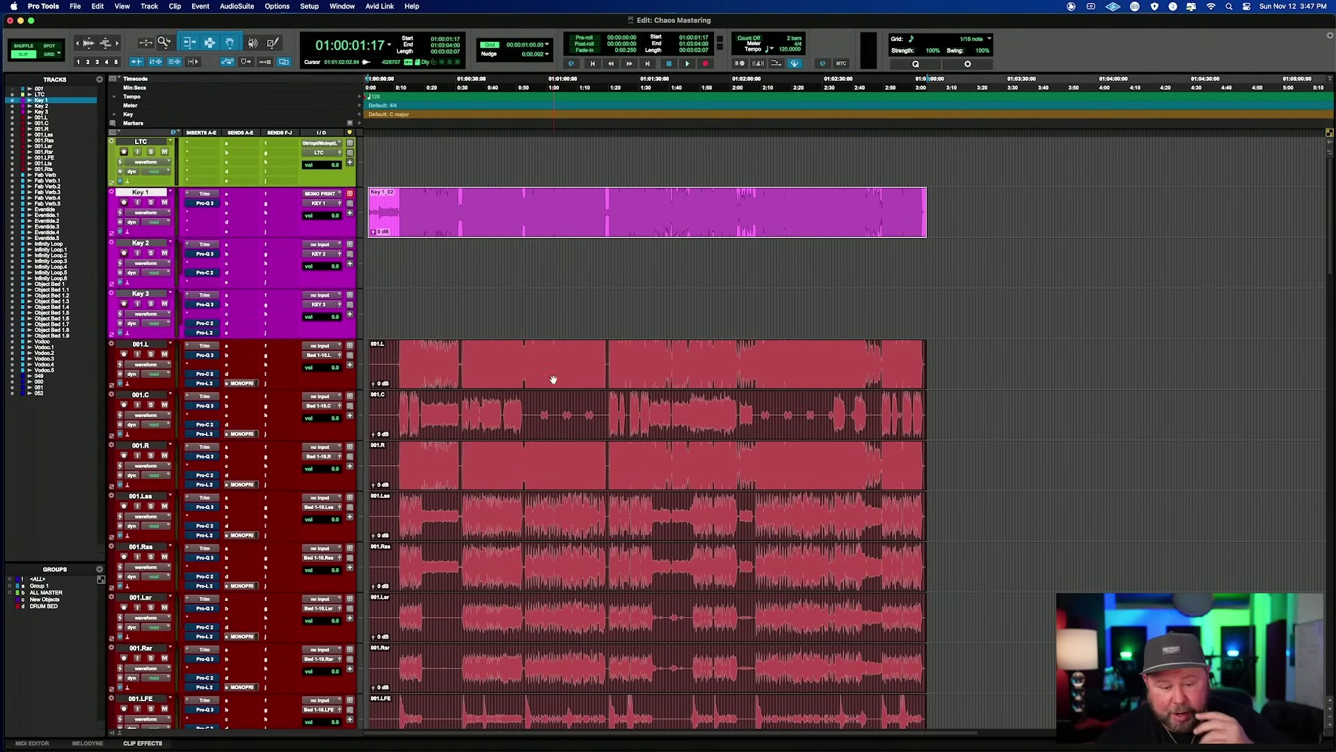
pyautogui.click(525, 267)
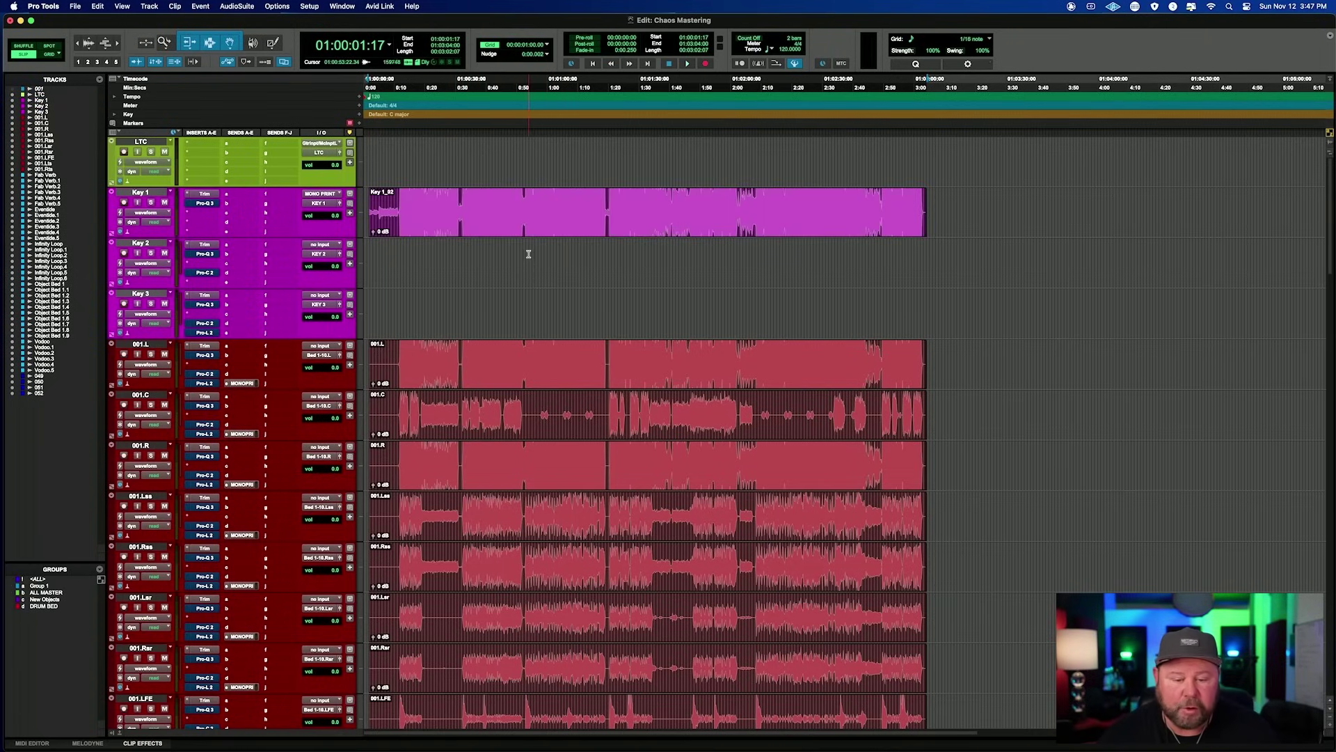
pyautogui.click(564, 231)
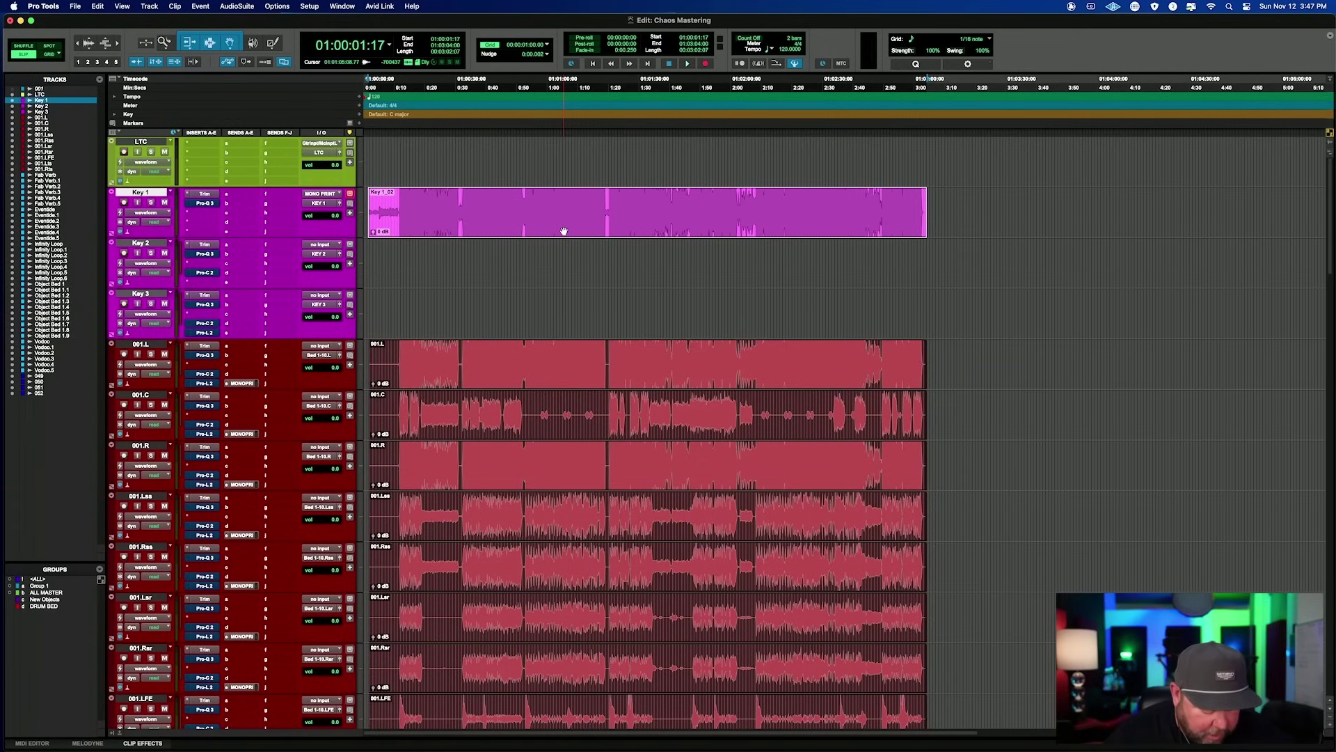
pyautogui.press(';')
pyautogui.press('super+v')
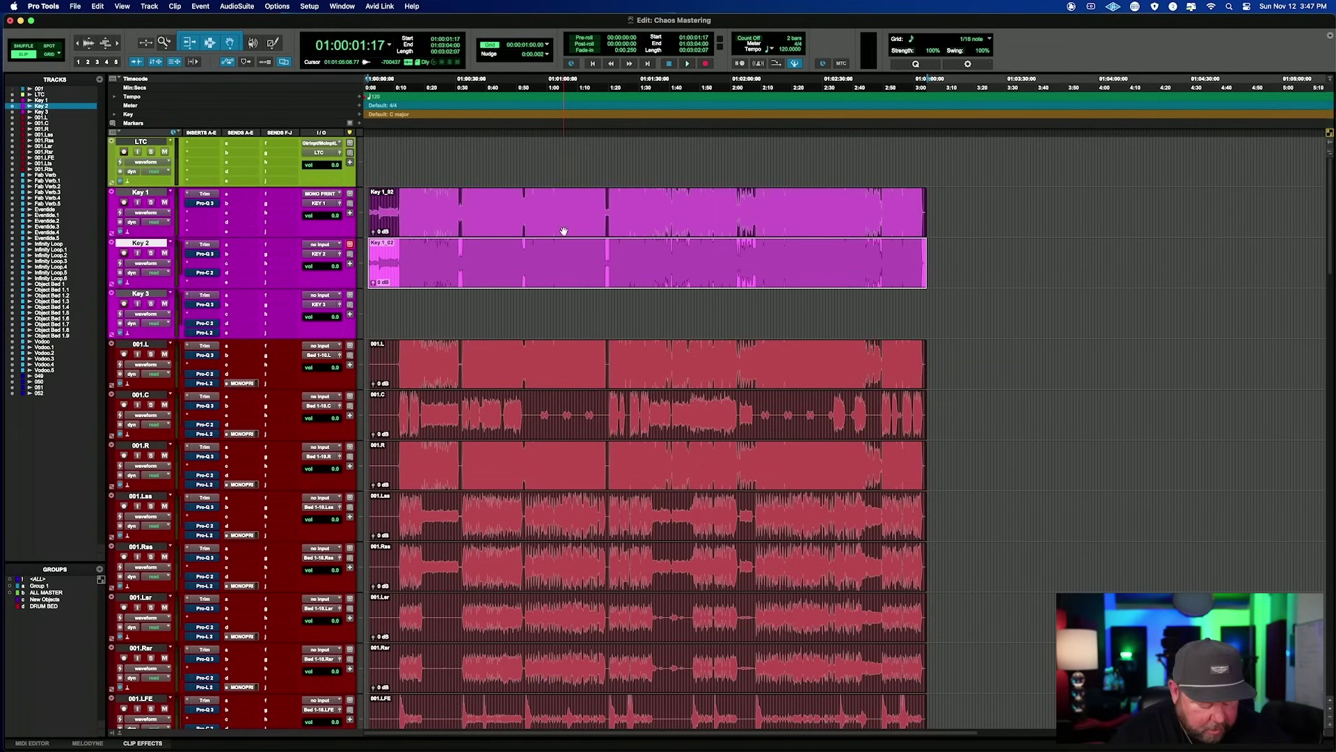
pyautogui.press(';')
pyautogui.press('super+v')
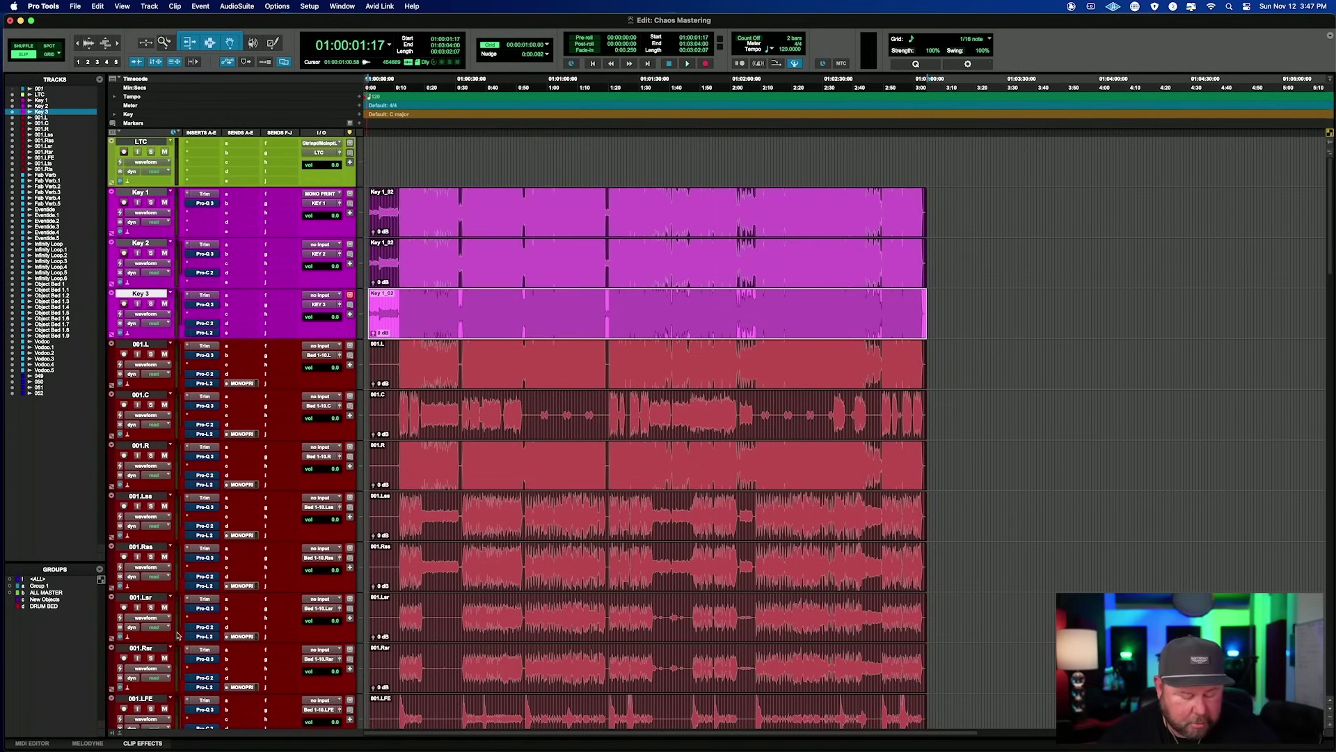
# - Activate the ALL MASTER and DRUM BED groups in the Mix window
pyautogui.press('super+equal')
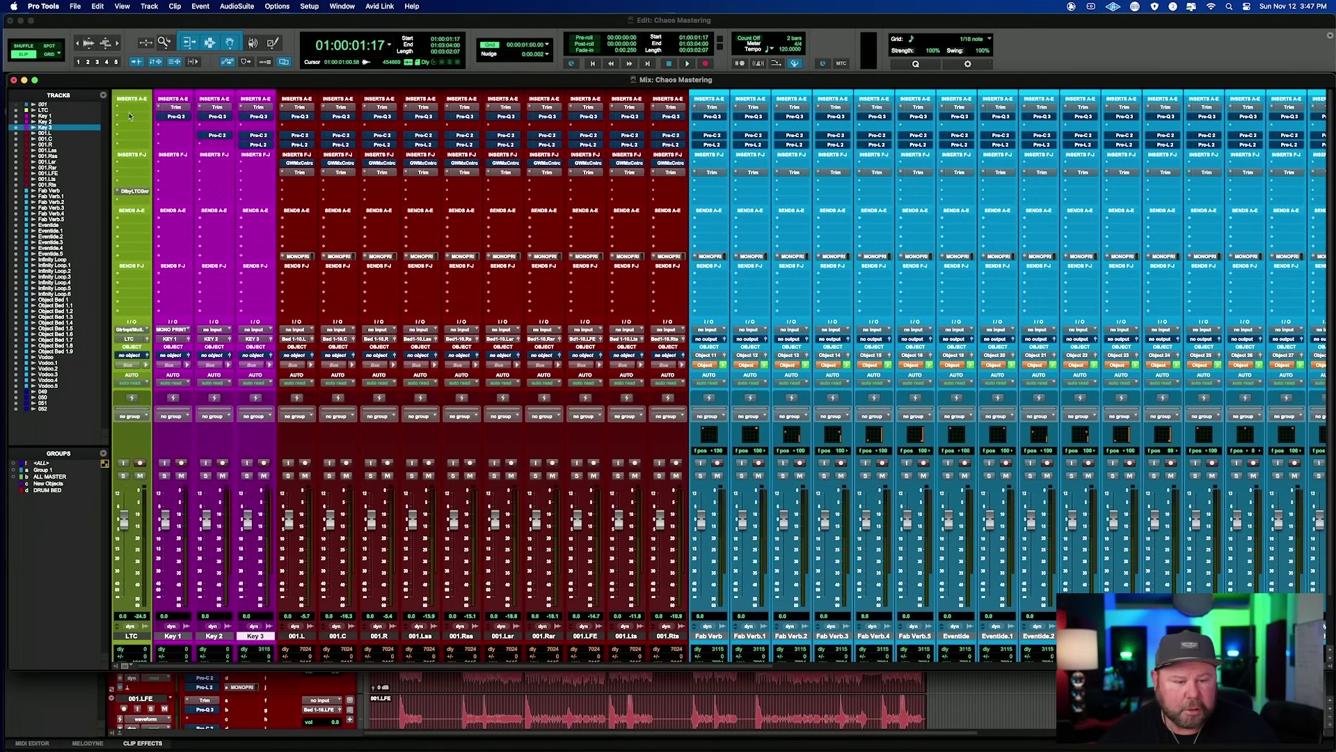
pyautogui.click(60, 477)
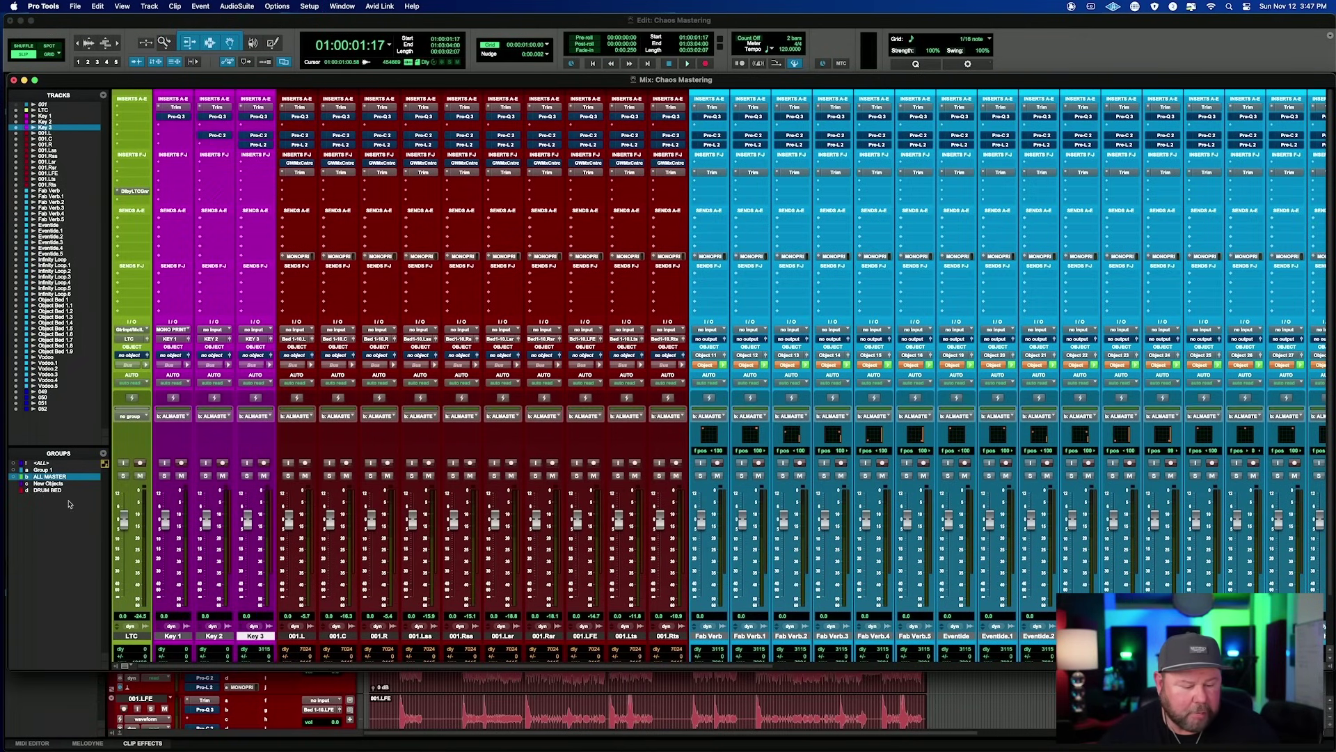
pyautogui.click(58, 493)
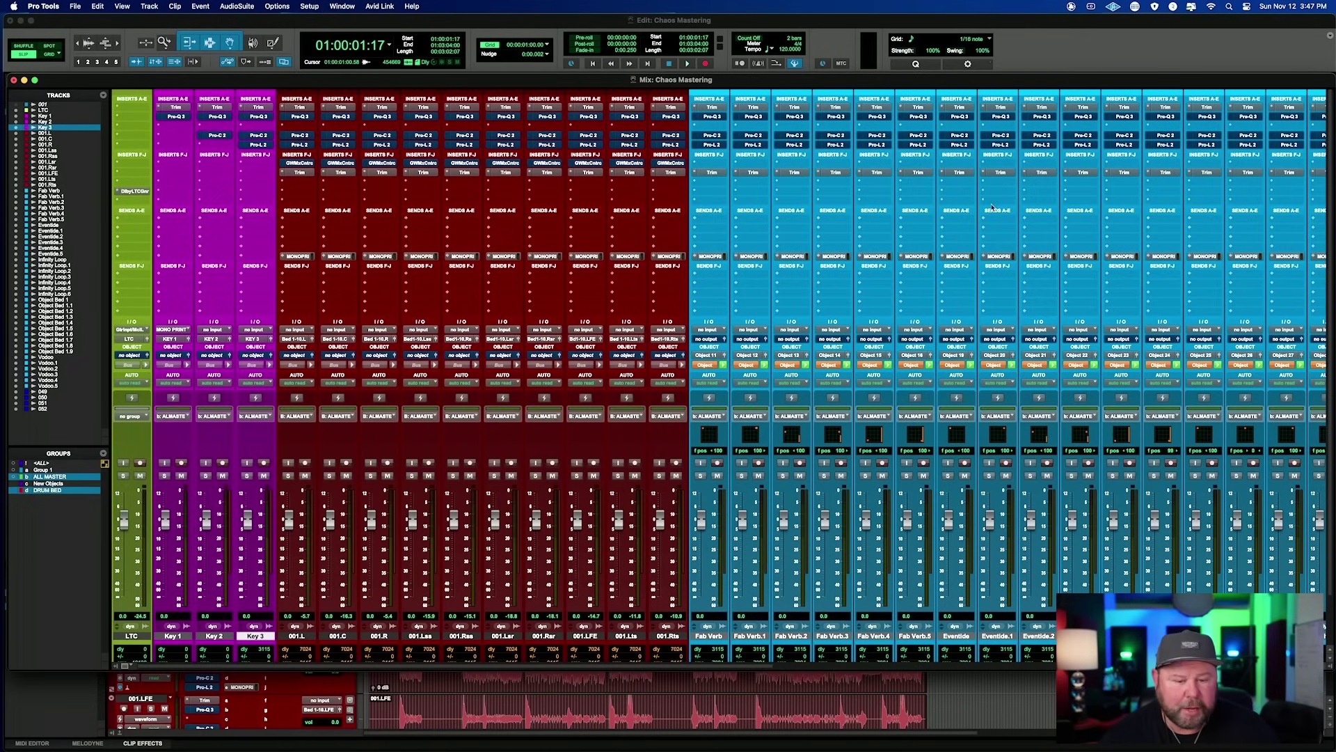
# - Open the Pro-Q 3 on Key 1 and turn off its bypass while playing from 01:00:31:17
pyautogui.click(177, 116)
pyautogui.moveTo(582, 89); pyautogui.dragTo(630, 280)
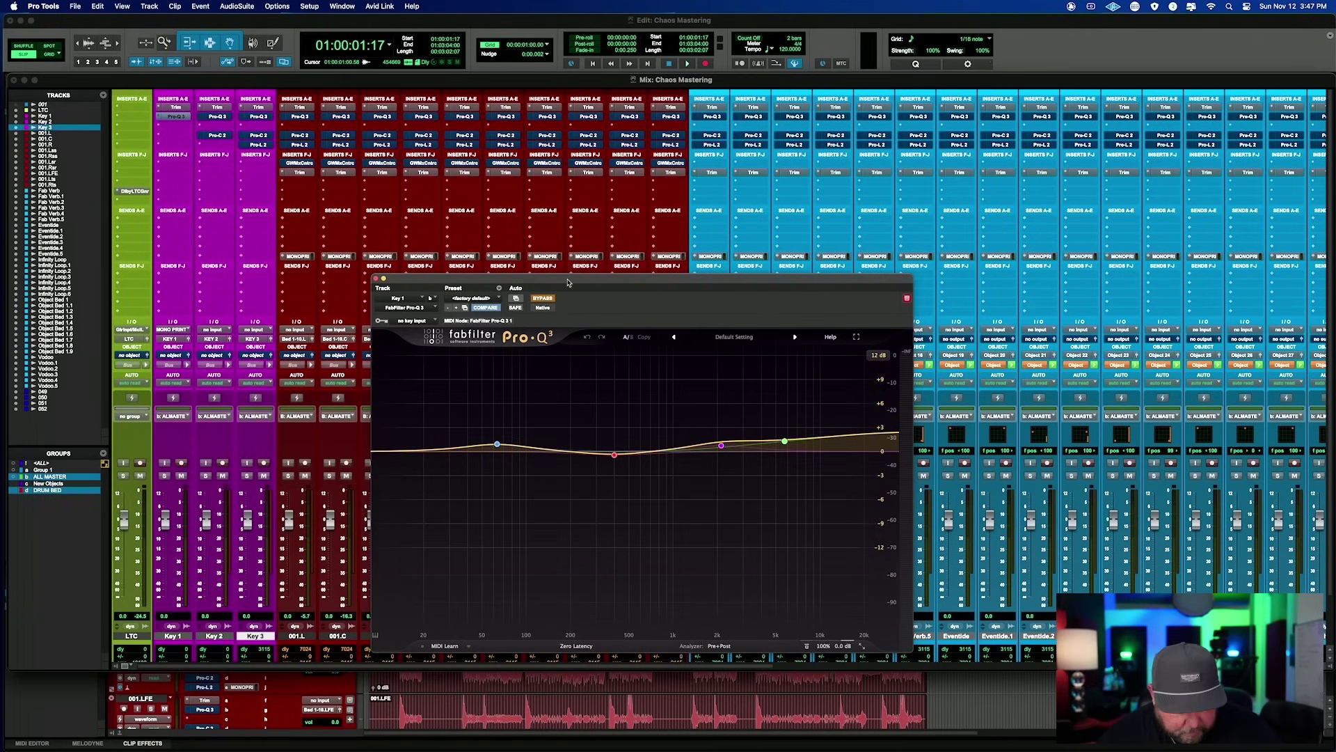
pyautogui.press('super+equal')
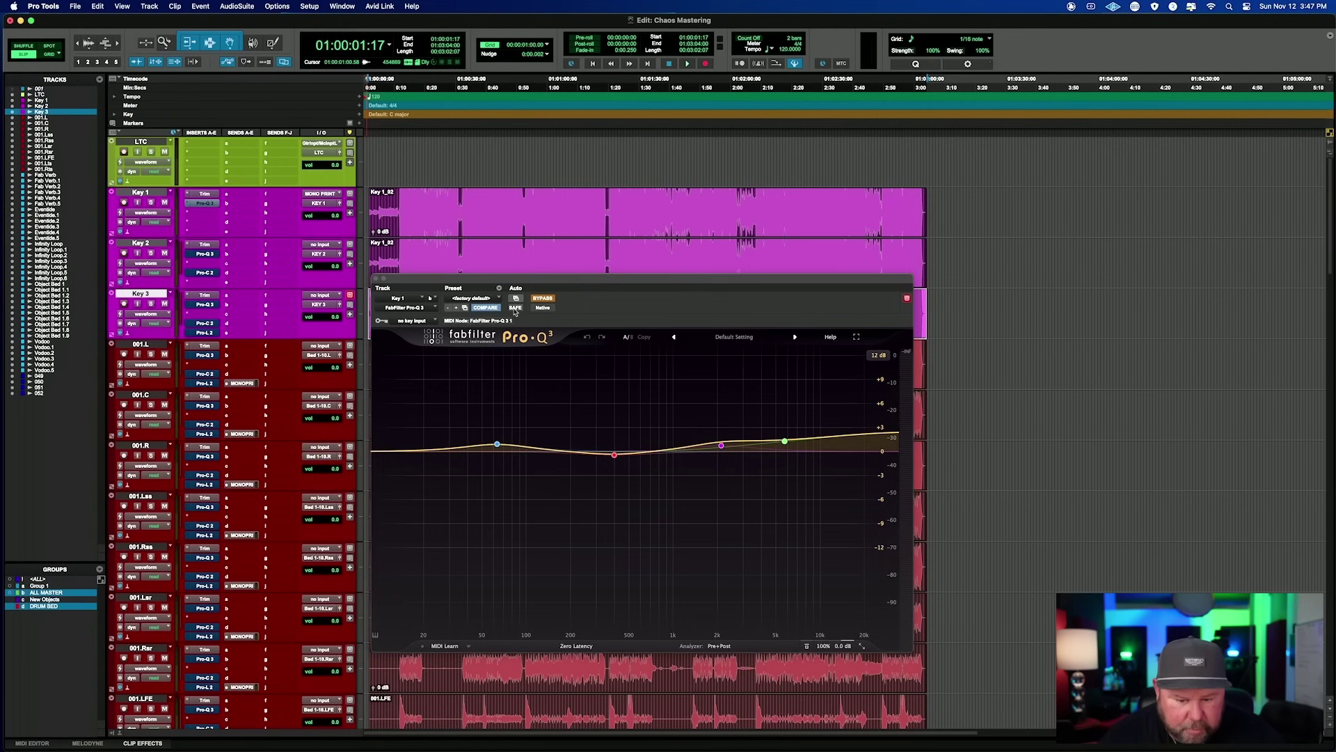
pyautogui.click(460, 200)
pyautogui.press('super+equal')
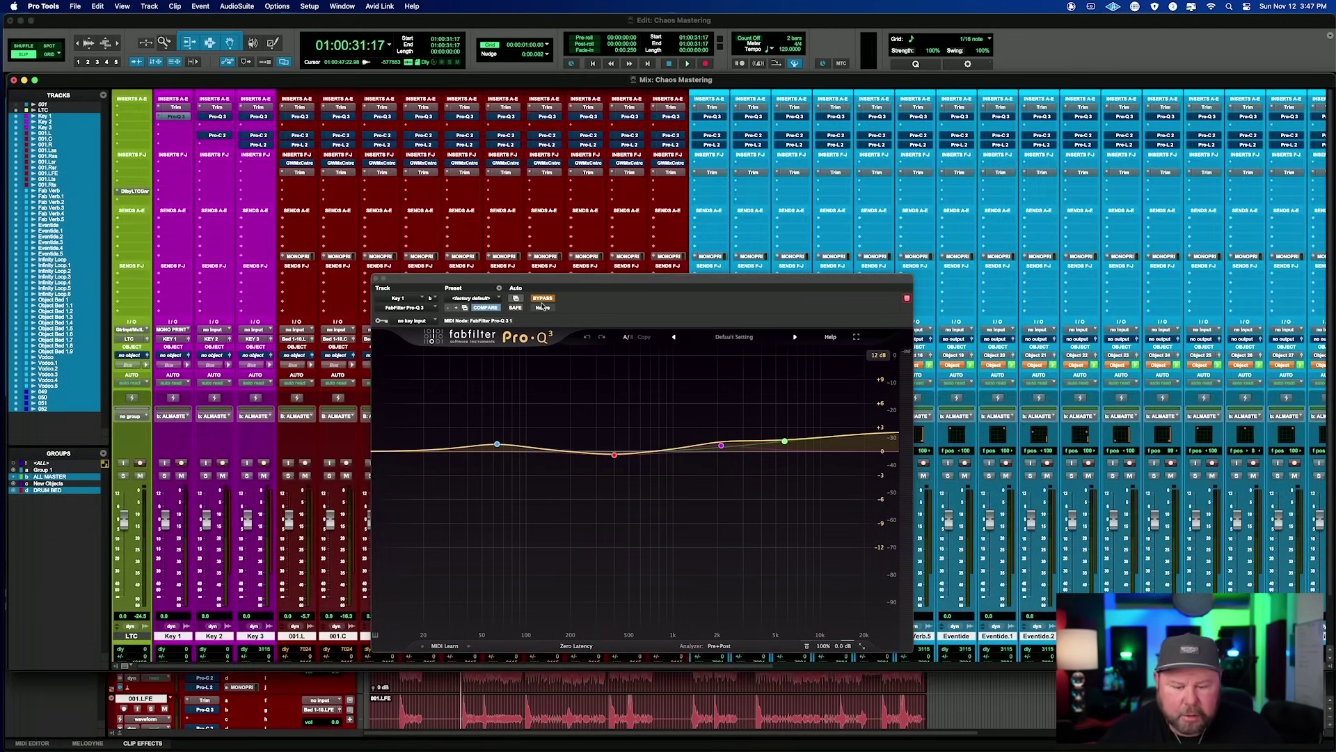
pyautogui.moveTo(765, 410)
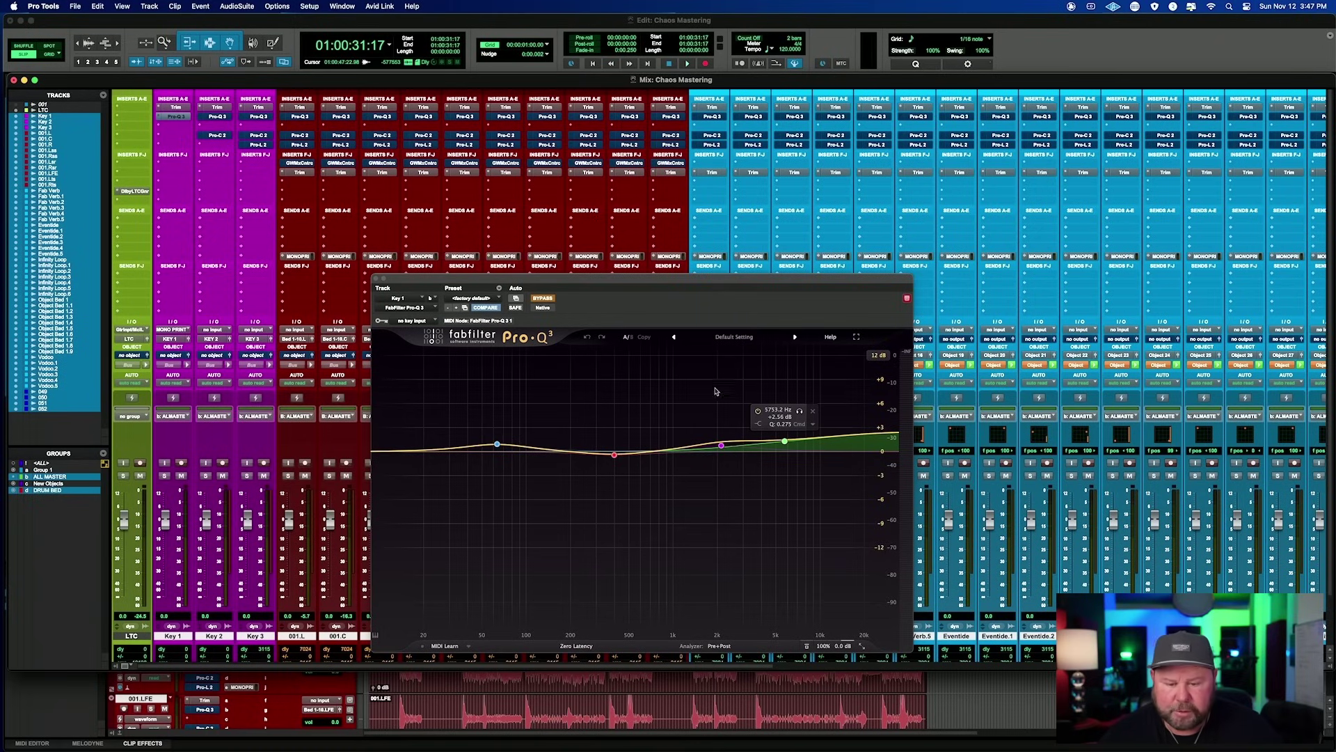
pyautogui.moveTo(612, 285); pyautogui.dragTo(605, 285)
pyautogui.press('space')
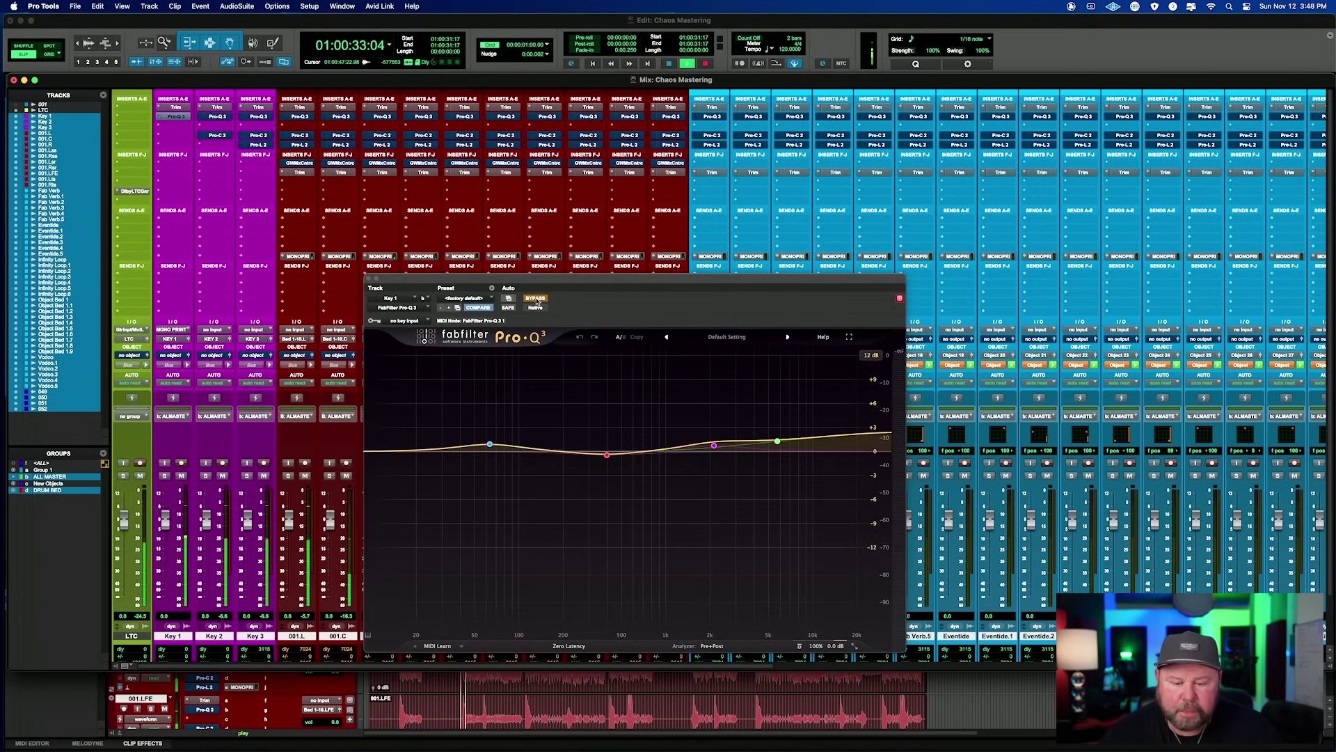
pyautogui.click(536, 301)
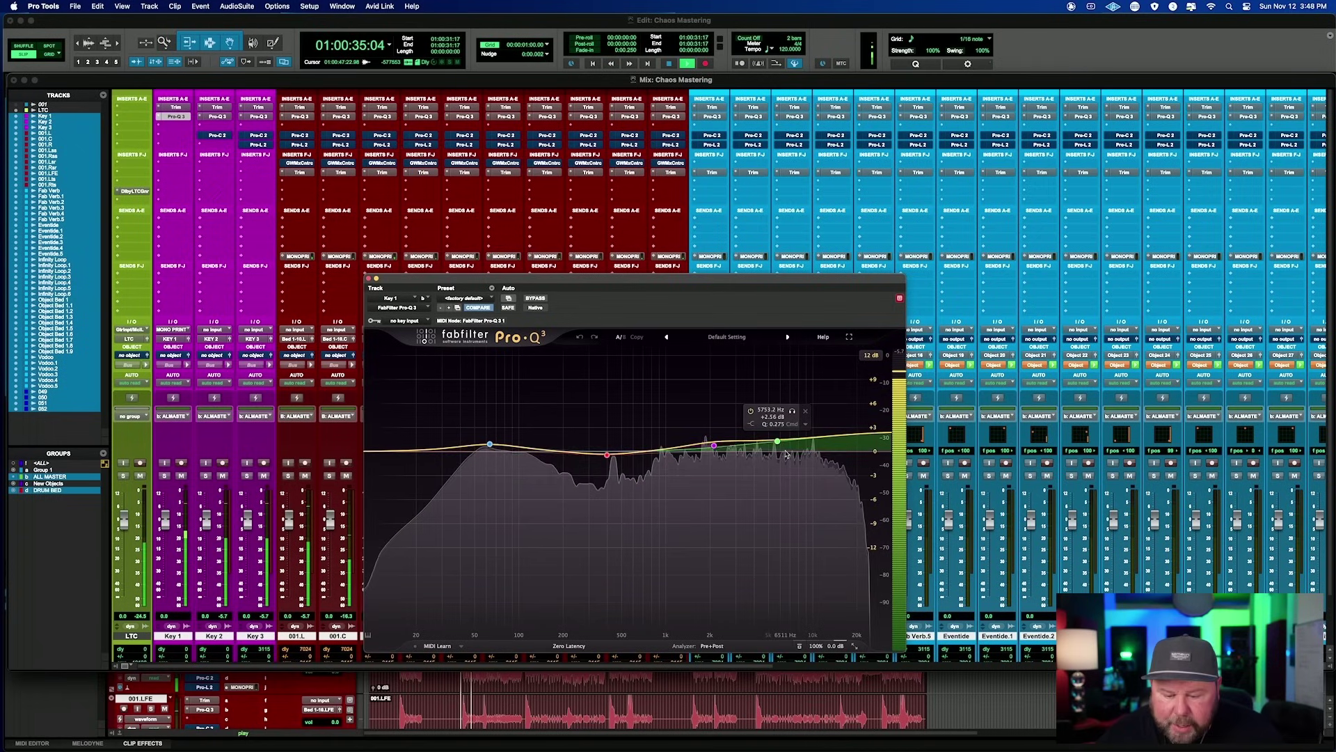
# - Try a high-shelf cut of about 29 dB near 3330 Hz on Key 1 and check the linked Pro-Q 3 on Eventide
pyautogui.moveTo(777, 441); pyautogui.dragTo(742, 498)
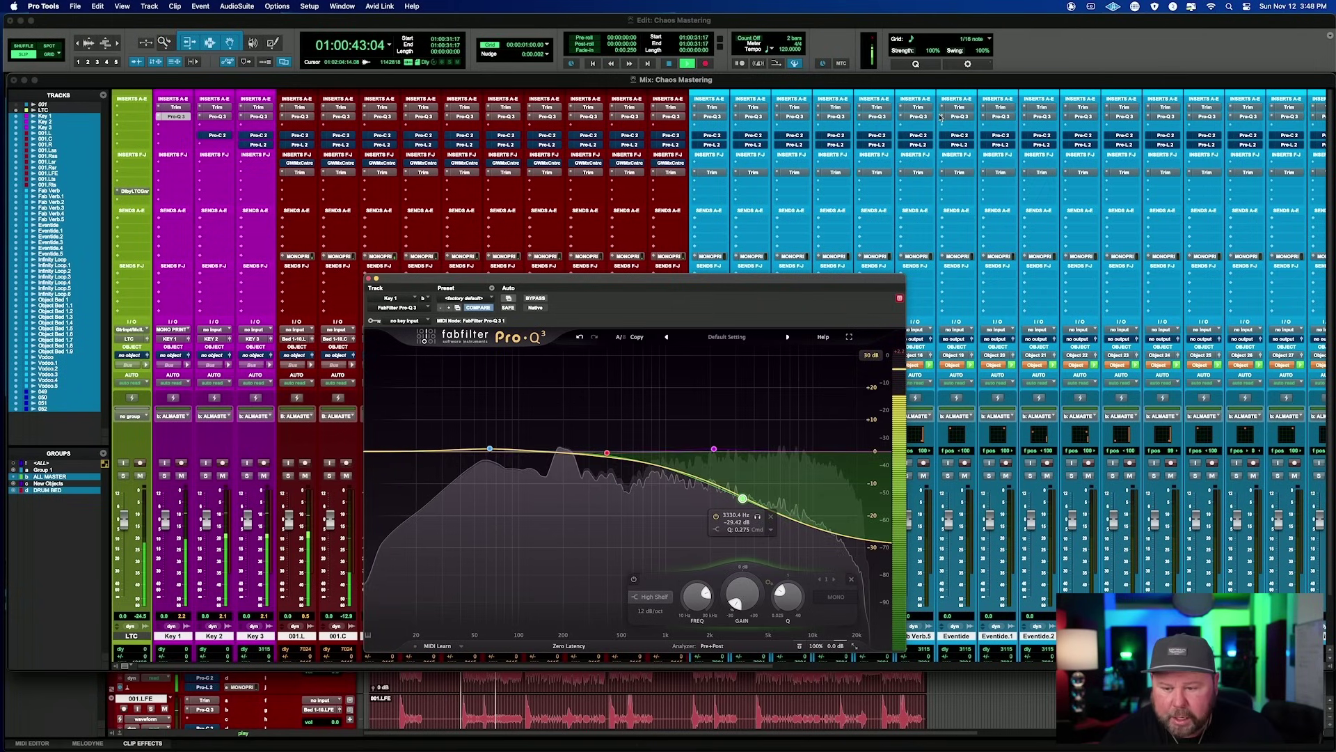
pyautogui.click(961, 118)
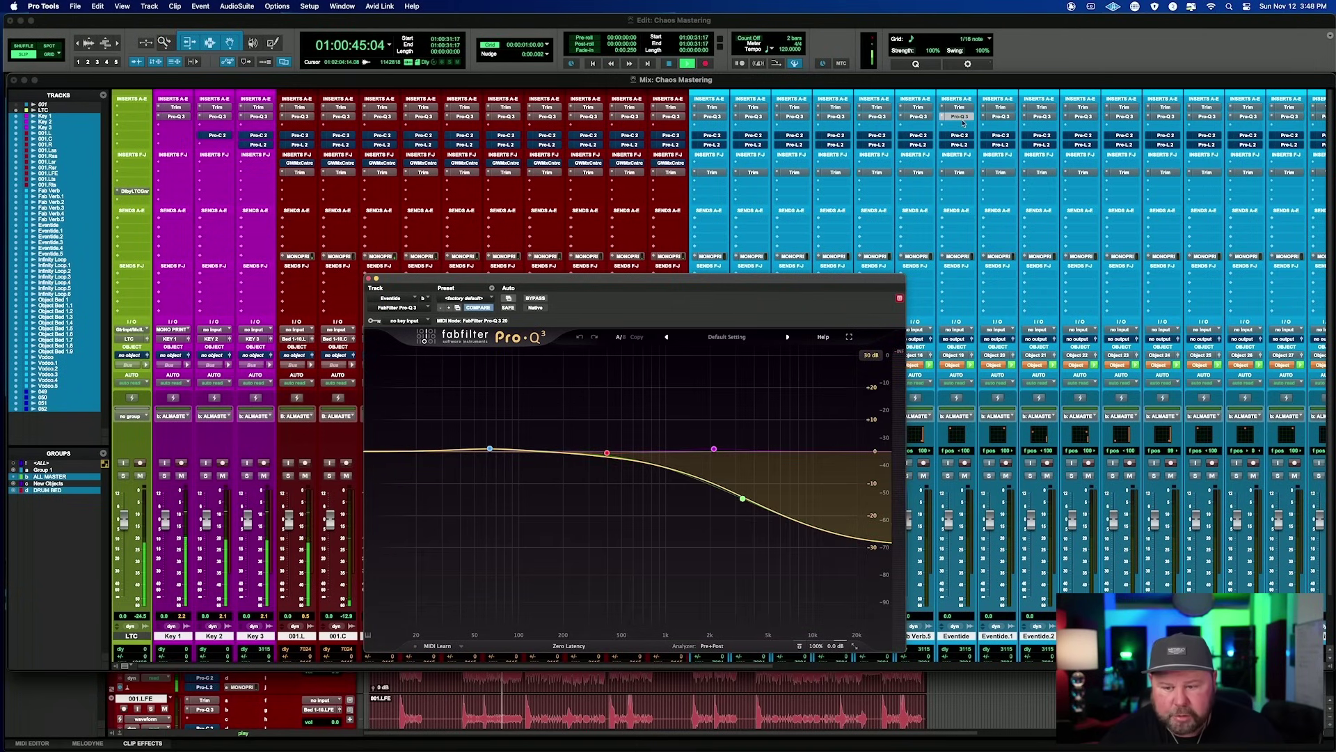
pyautogui.click(175, 116)
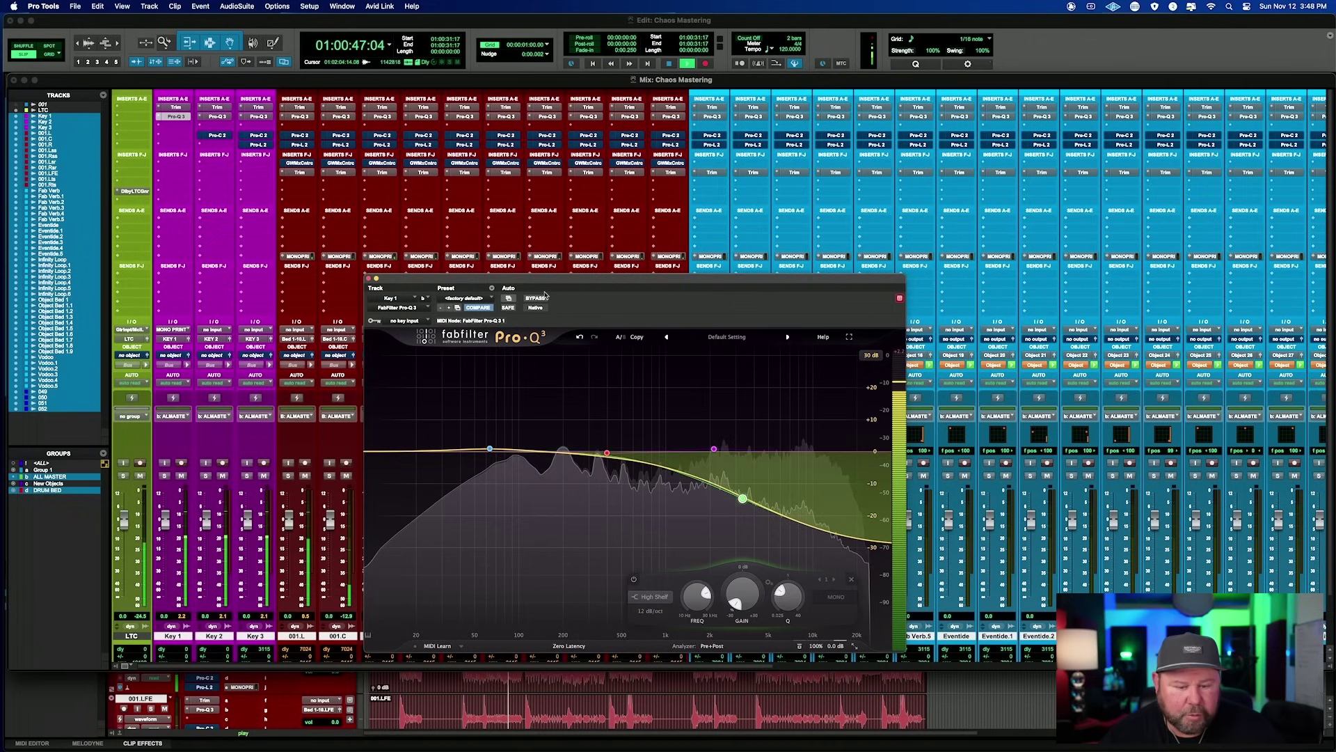
# - Raise Key 1's Pro-Q 3 high shelf to a slight boost and stop playback in the Edit window
pyautogui.moveTo(748, 498); pyautogui.dragTo(741, 452)
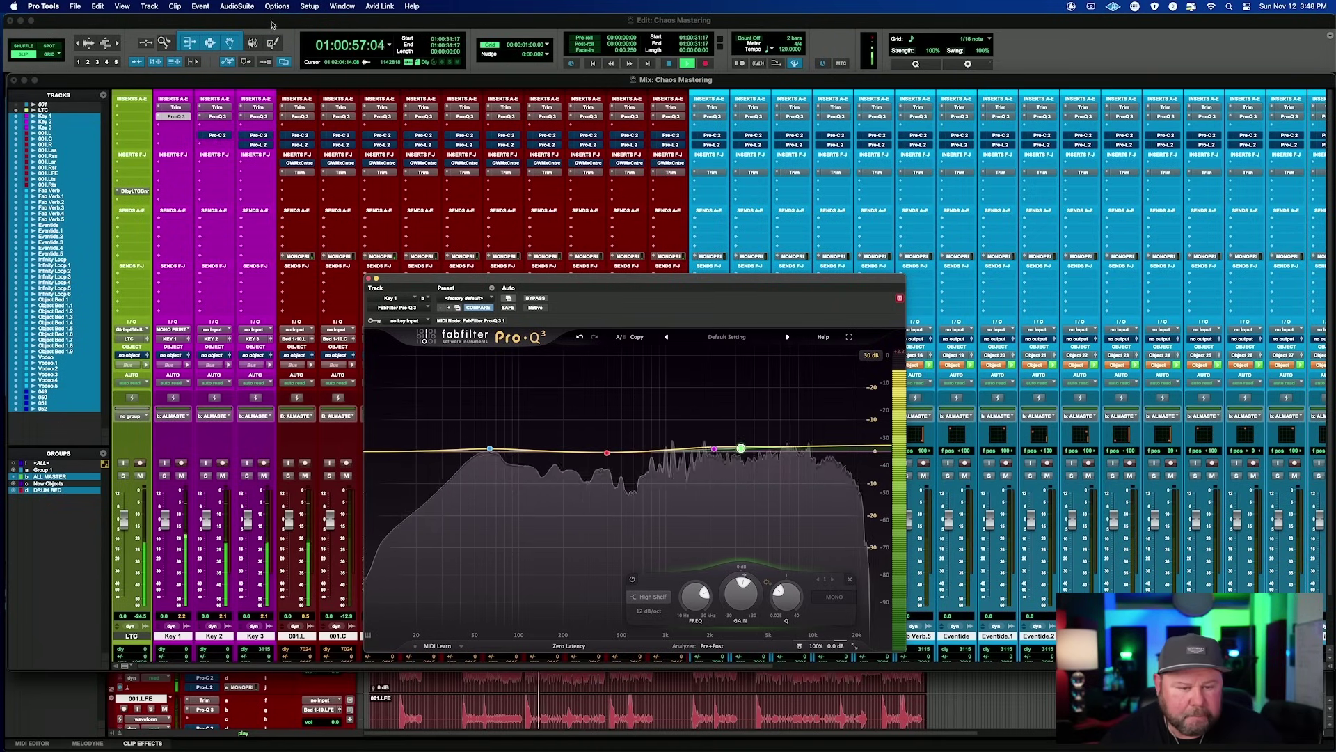
pyautogui.press('super+equal')
pyautogui.press('space')
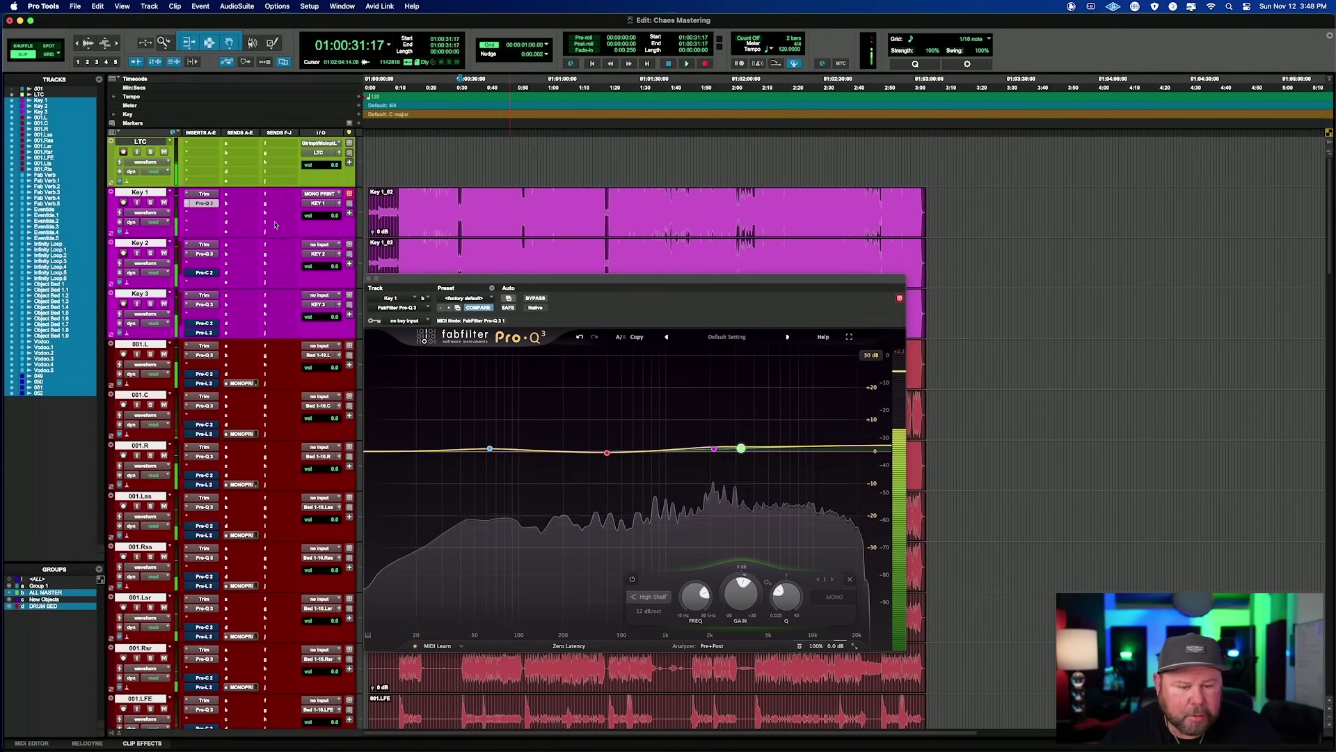
# - View the Pro-C 2 on Key 2, and turn off bypass on the 001.L track's Pro-C 2 during playback
pyautogui.click(204, 272)
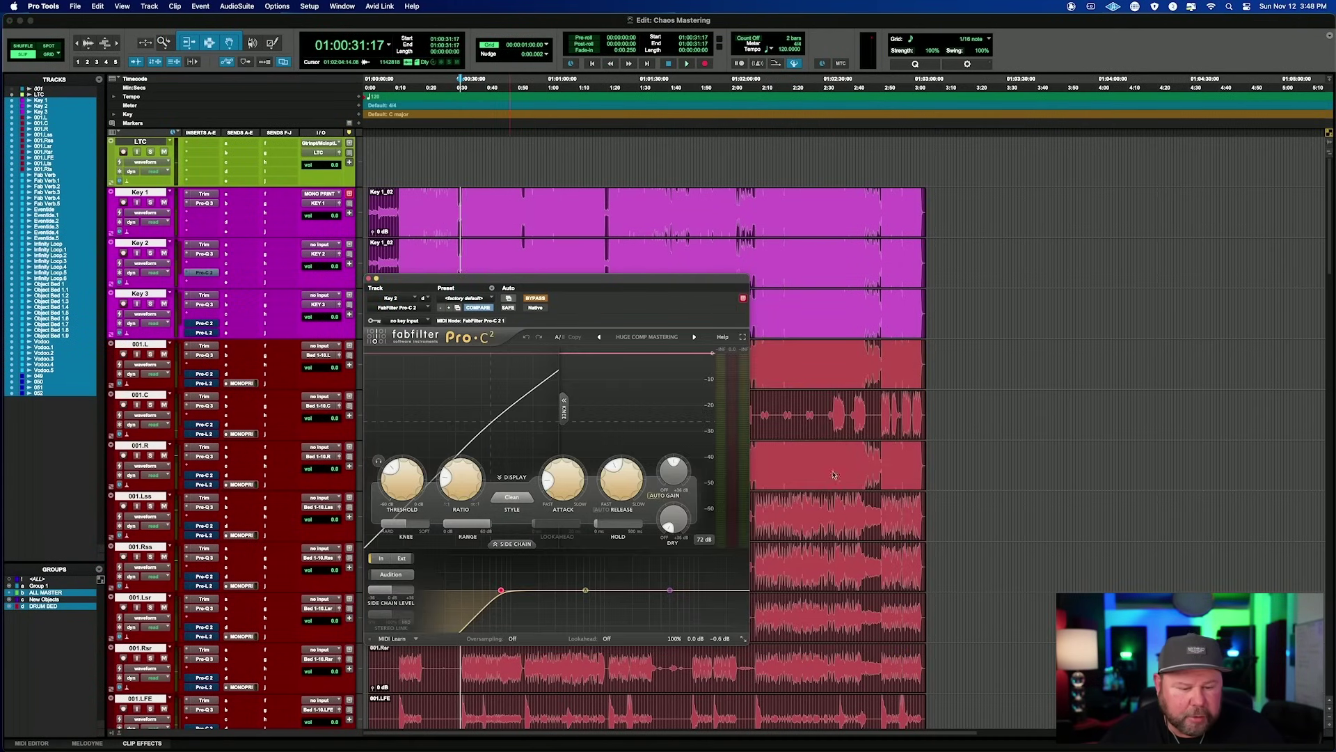
pyautogui.moveTo(405, 325); pyautogui.dragTo(526, 387)
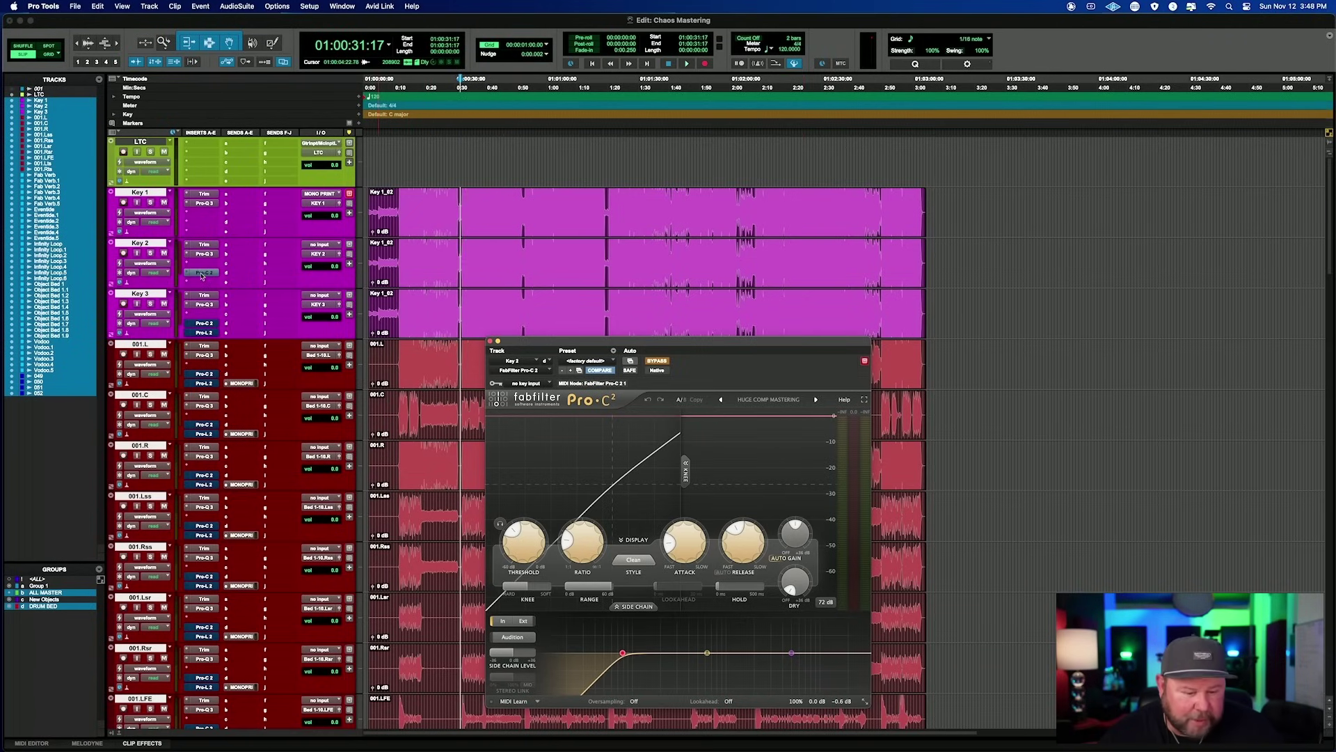
pyautogui.click(203, 376)
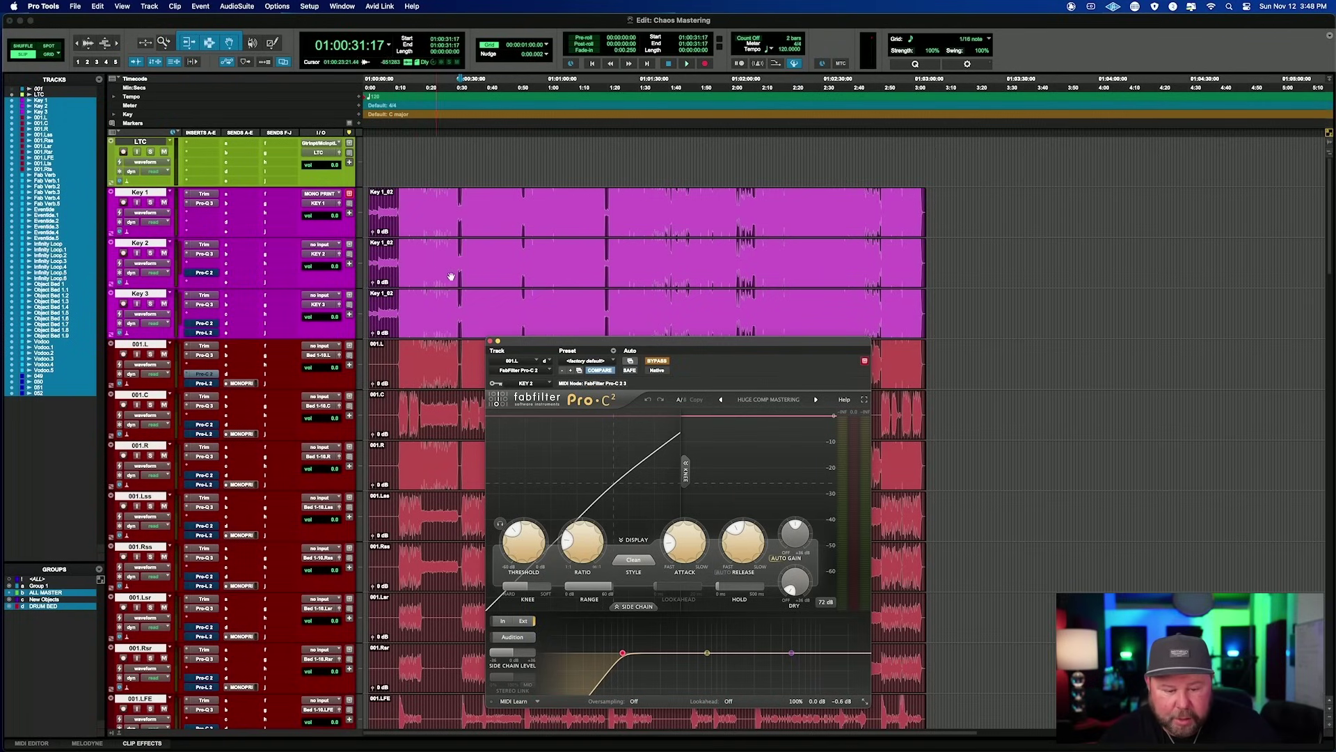
pyautogui.press('space')
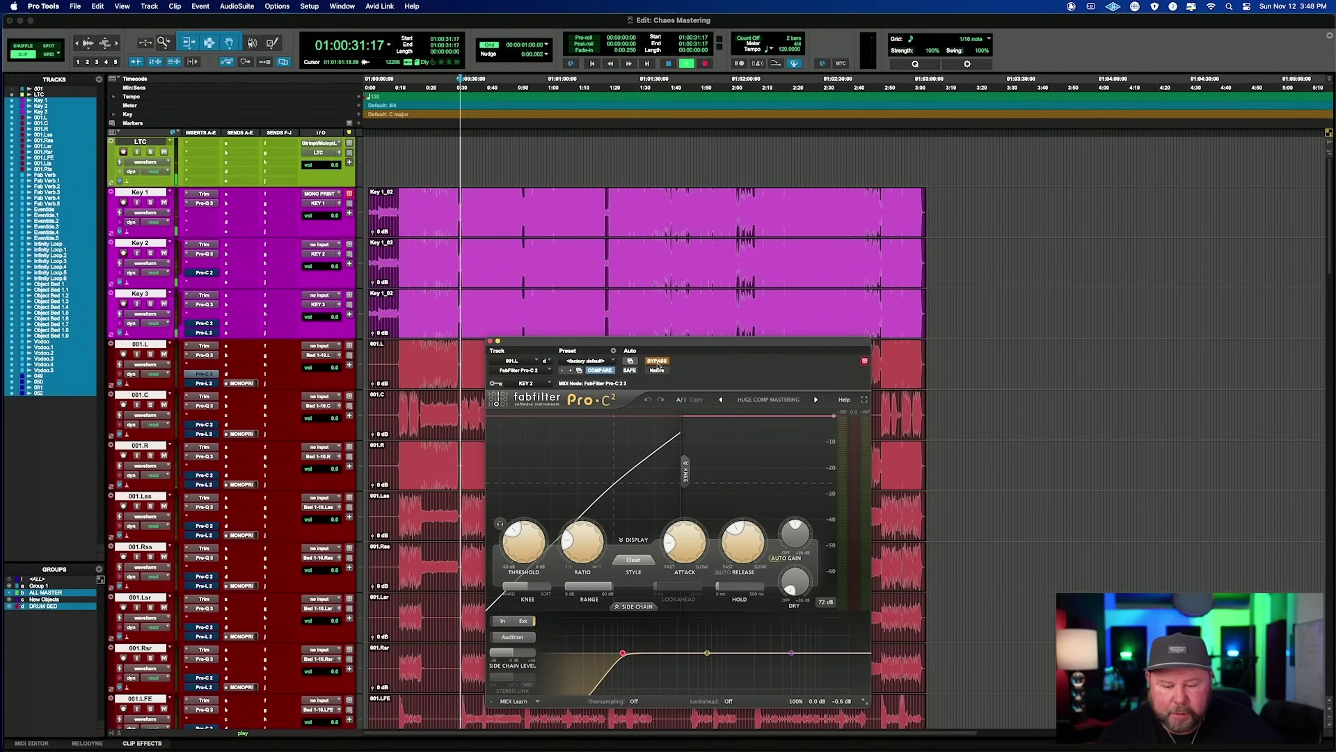
pyautogui.click(659, 361)
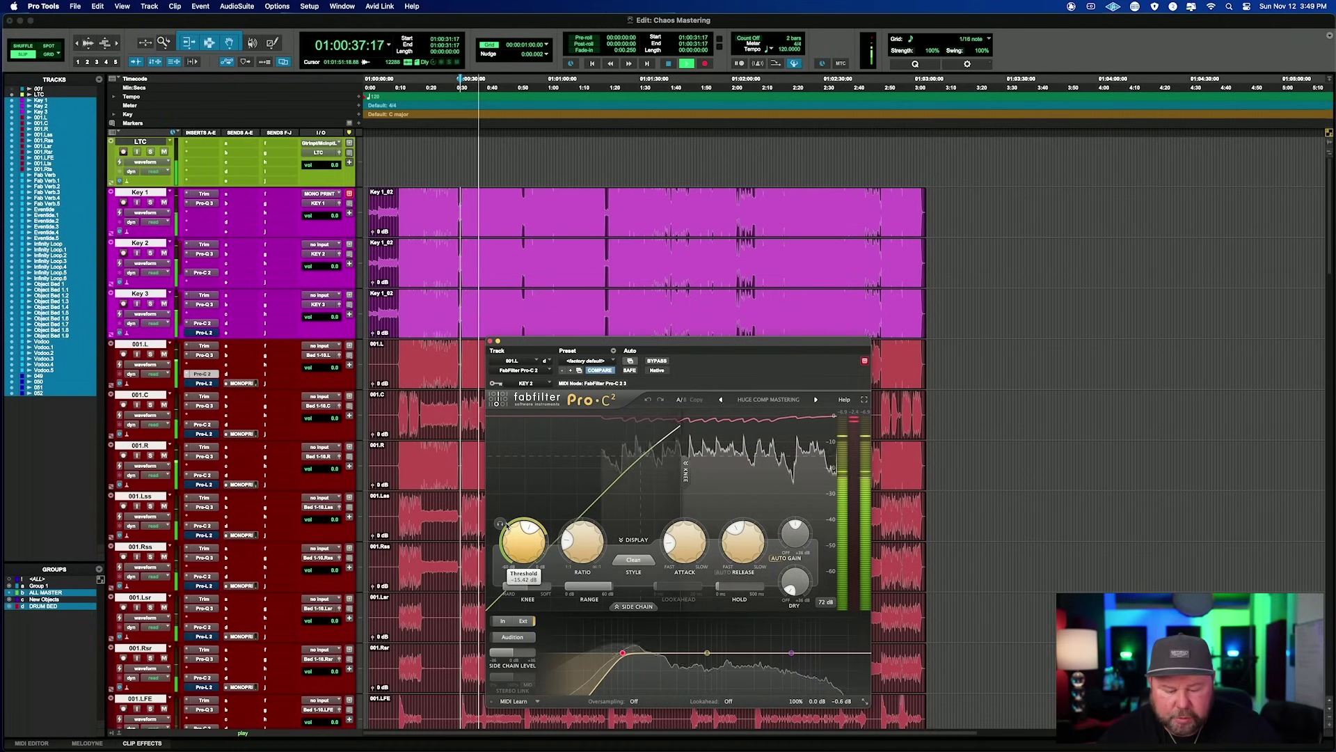
# - Raise the ratio and lower the side-chain level of the 001.L Pro-C 2, and stop playback after checking attack and release
pyautogui.moveTo(581, 562); pyautogui.dragTo(575, 510)
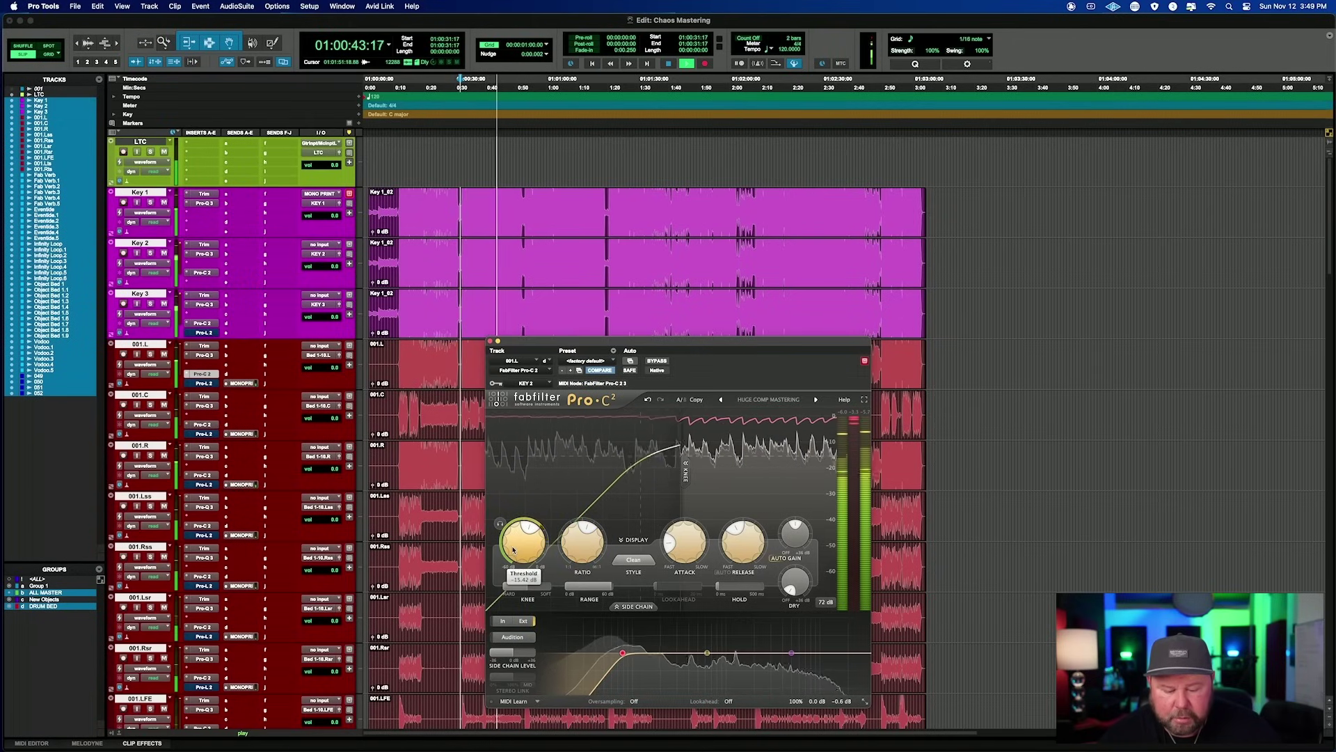
pyautogui.moveTo(508, 653)
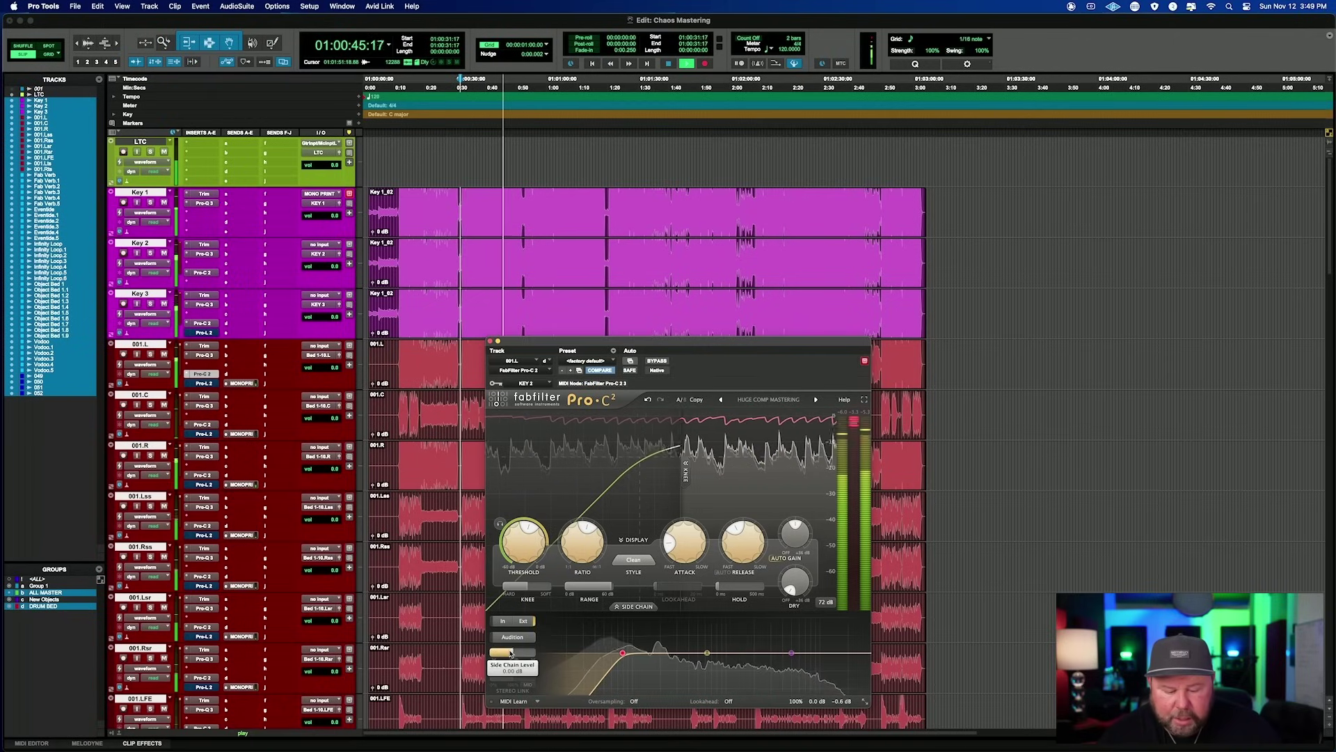
pyautogui.moveTo(495, 653); pyautogui.dragTo(483, 651)
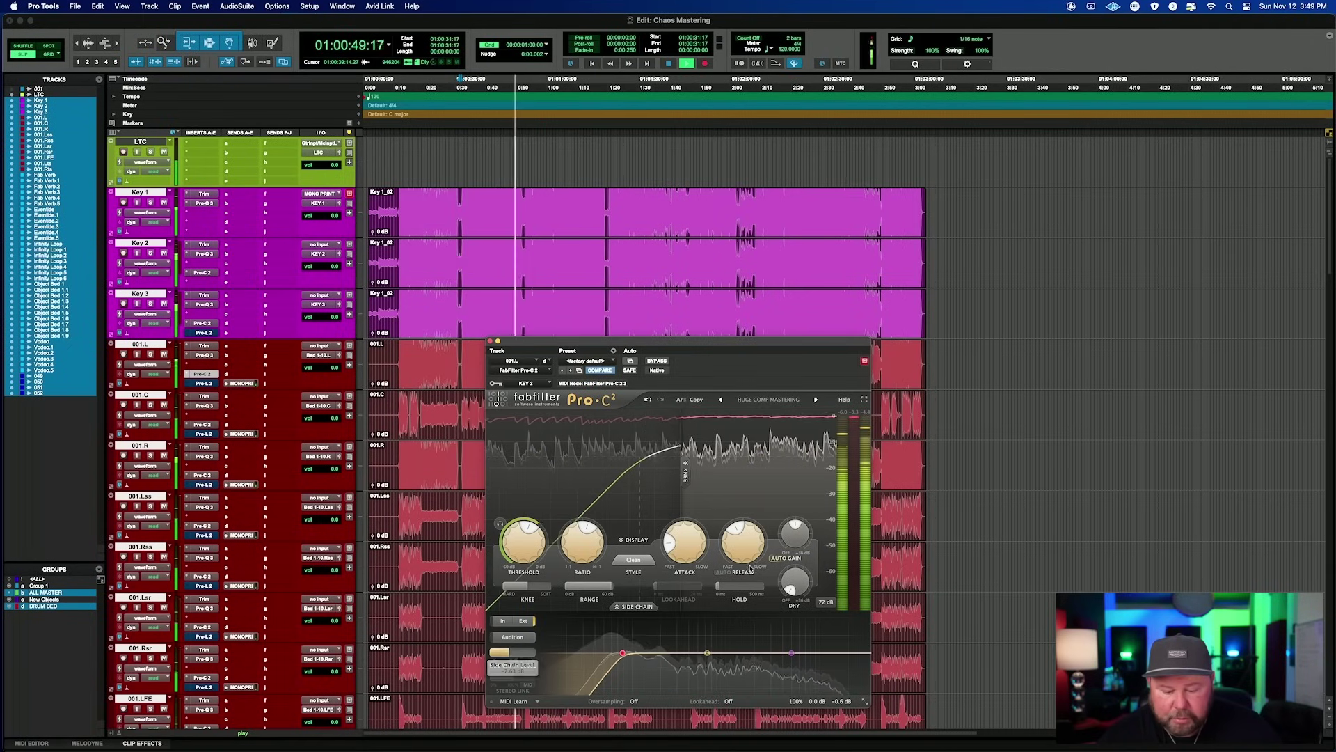
pyautogui.moveTo(680, 552)
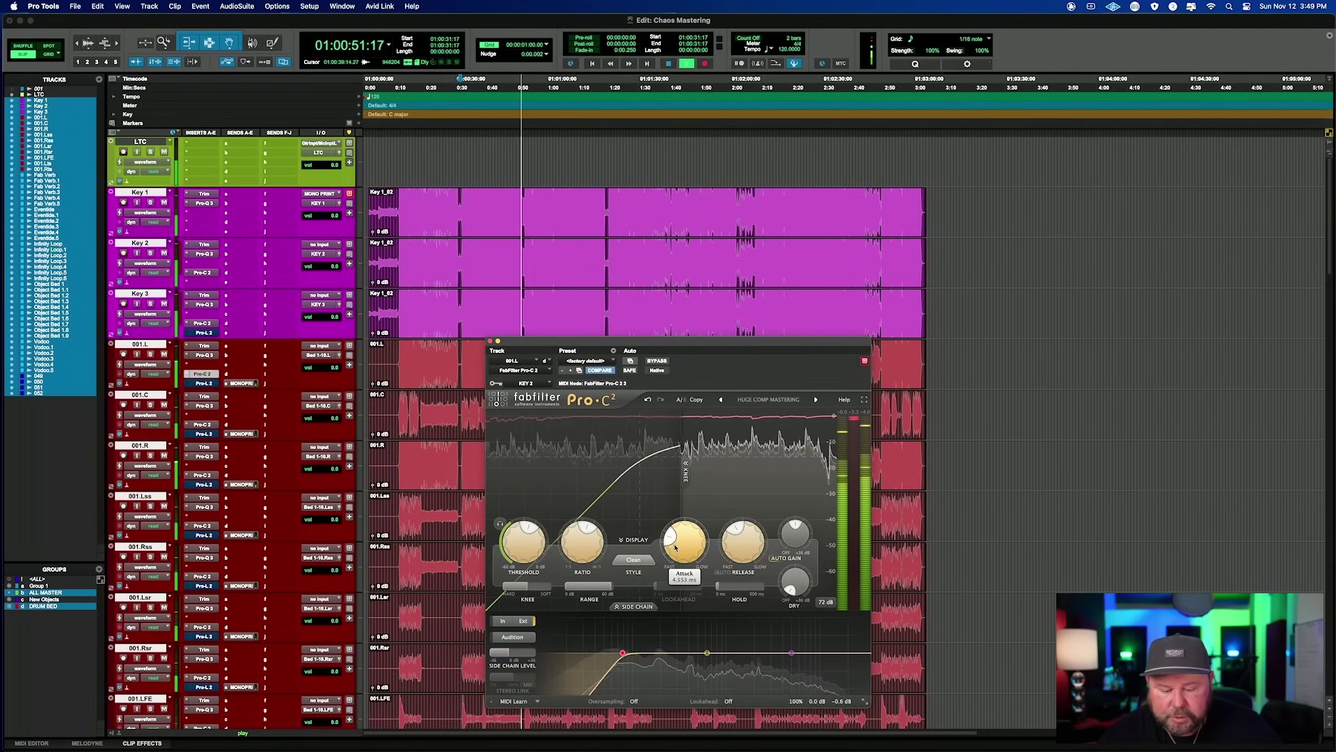
pyautogui.moveTo(730, 563)
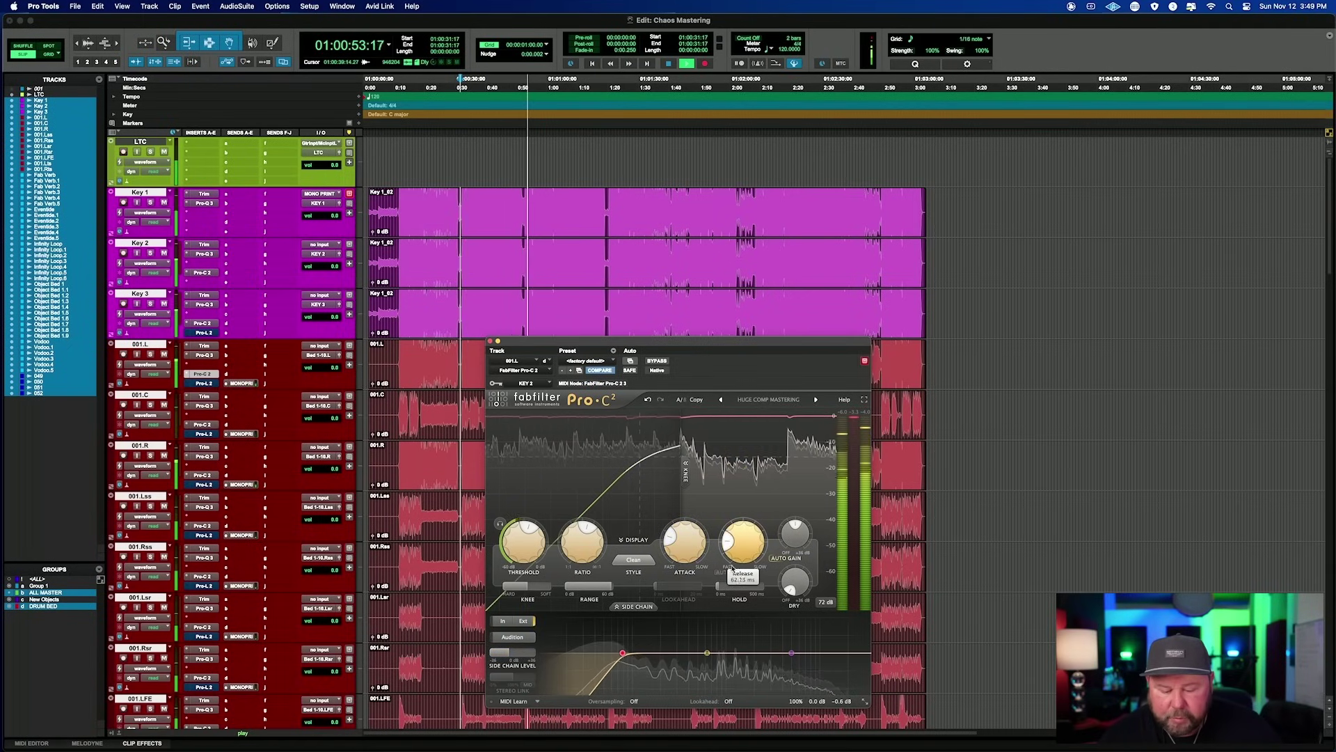
pyautogui.moveTo(633, 670)
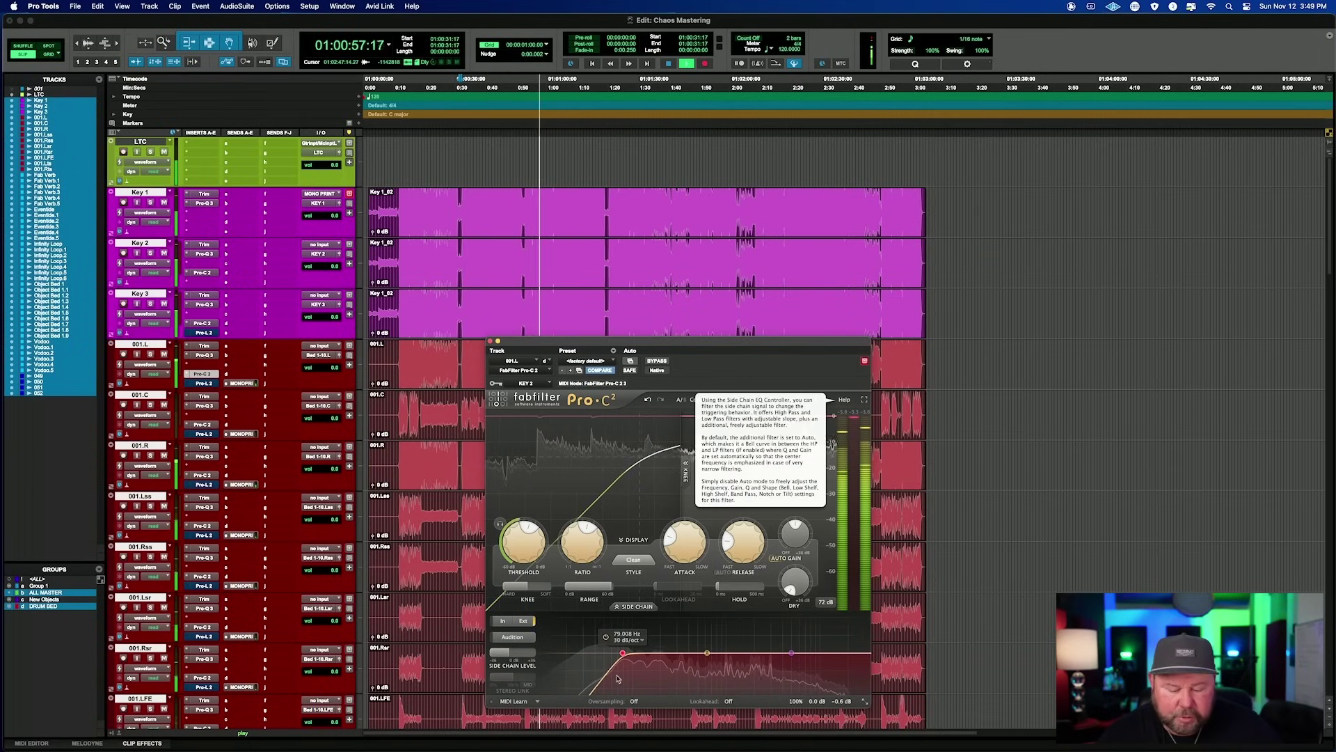
pyautogui.press('space')
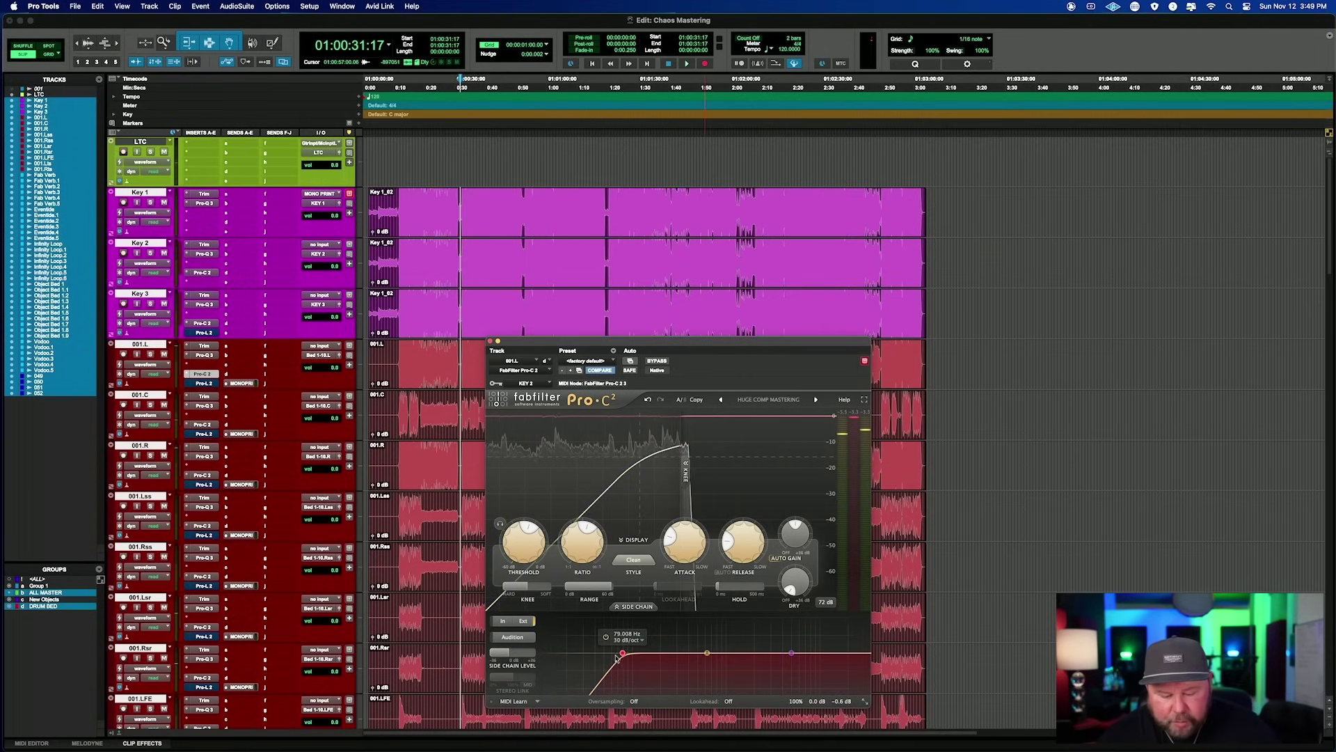
# - Enable the low-pass filter at 5000 Hz, 24 dB/oct, in the side-chain EQ of the 001.L Pro-C 2
pyautogui.moveTo(792, 670)
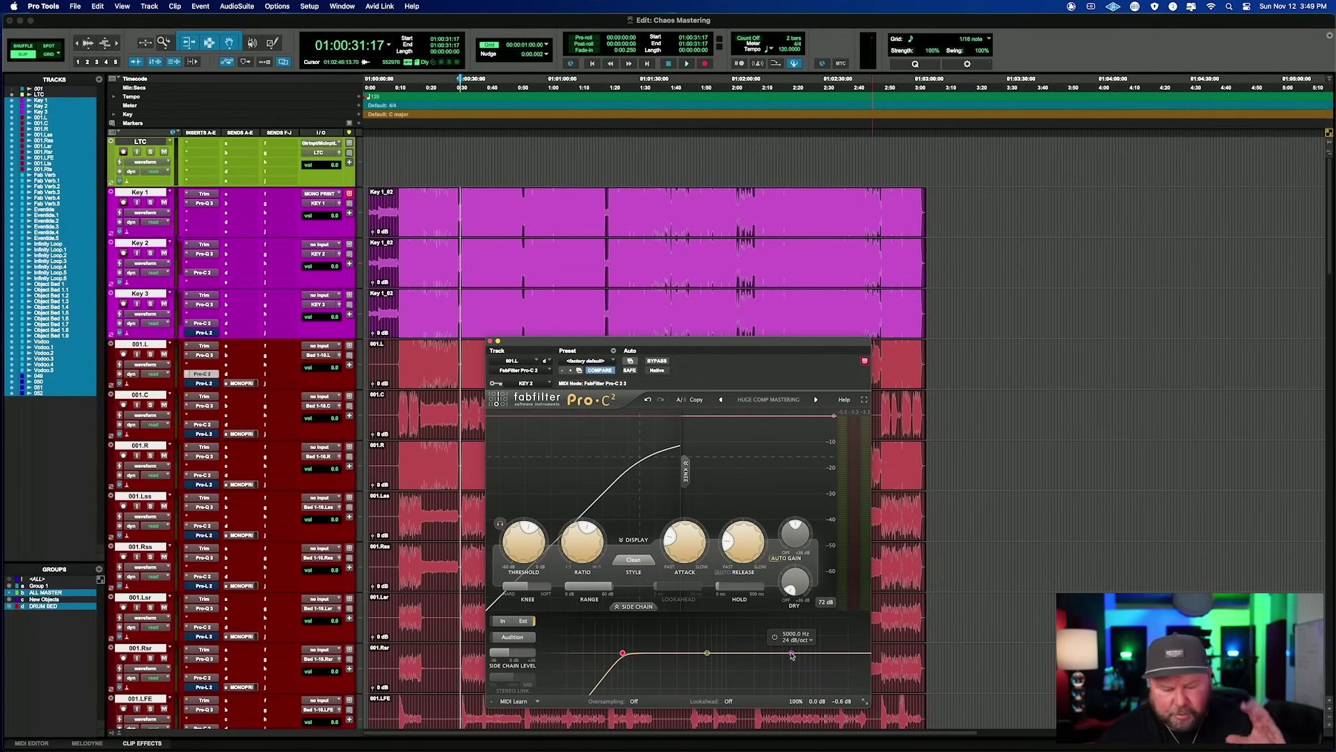
pyautogui.moveTo(688, 671)
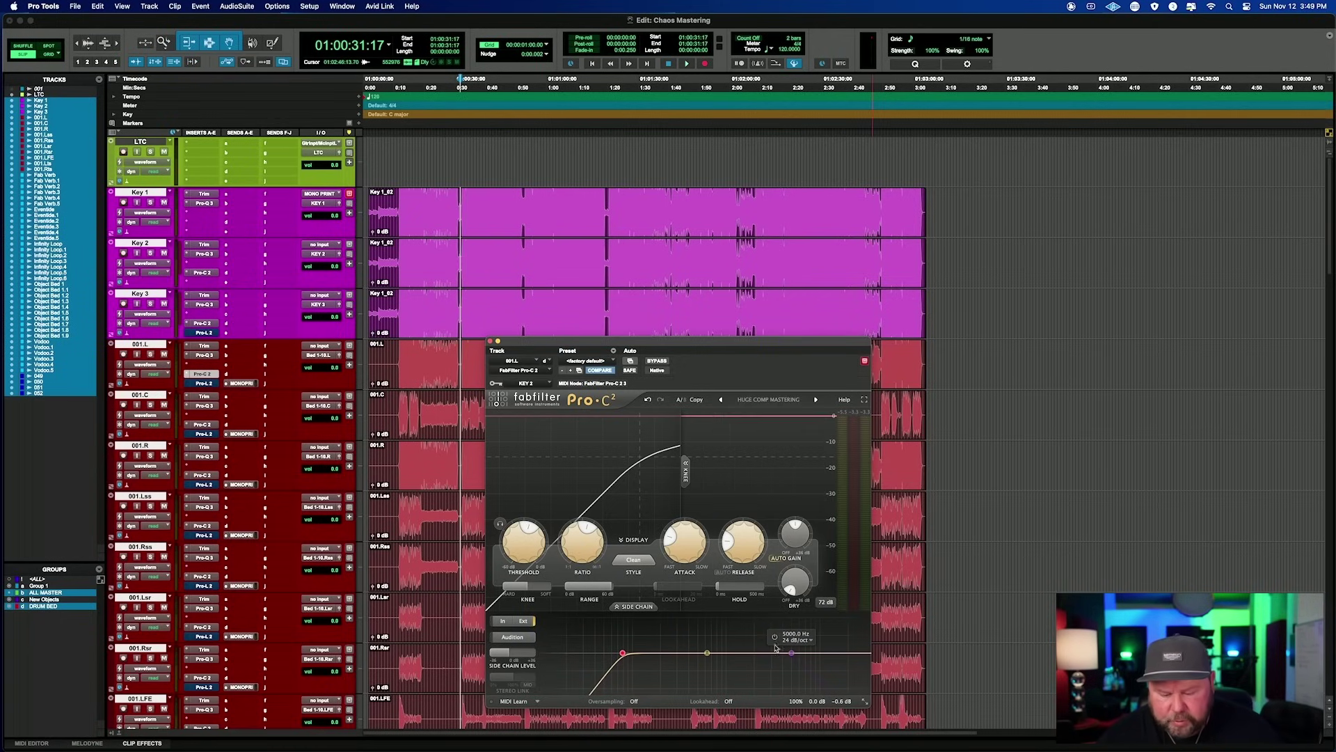
pyautogui.click(775, 638)
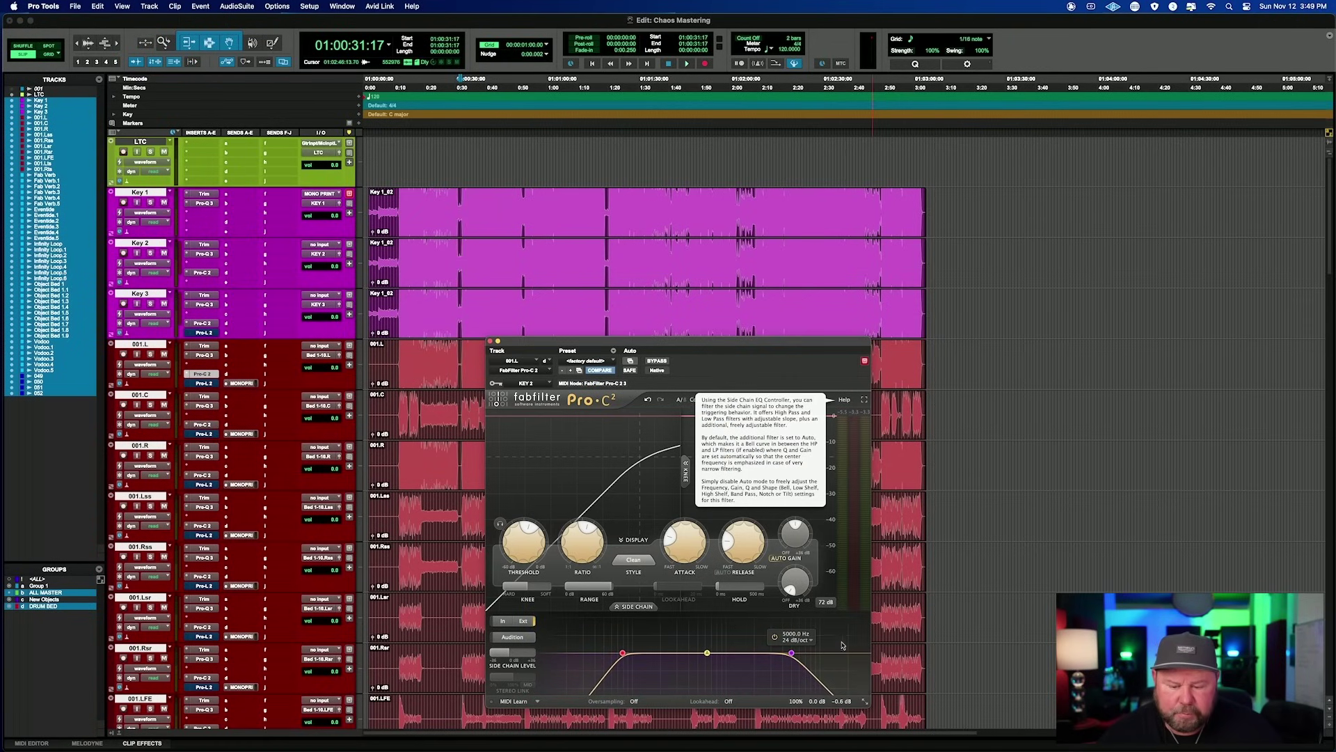
pyautogui.moveTo(585, 532)
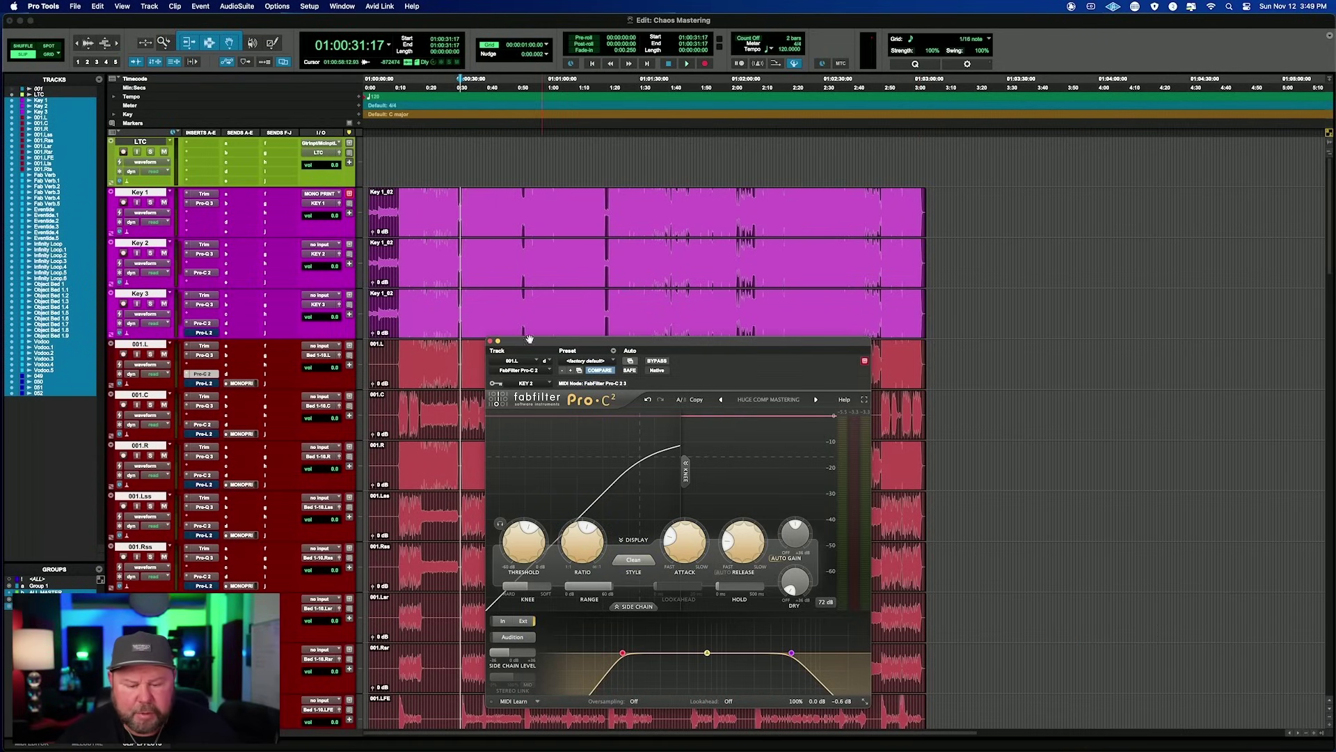
# - Check the linked Pro-C 2 settings on Fab Verb.2, Eventide.1 and Eventide.2 in the Mix window, and close the plug-in
pyautogui.moveTo(536, 337); pyautogui.dragTo(428, 267)
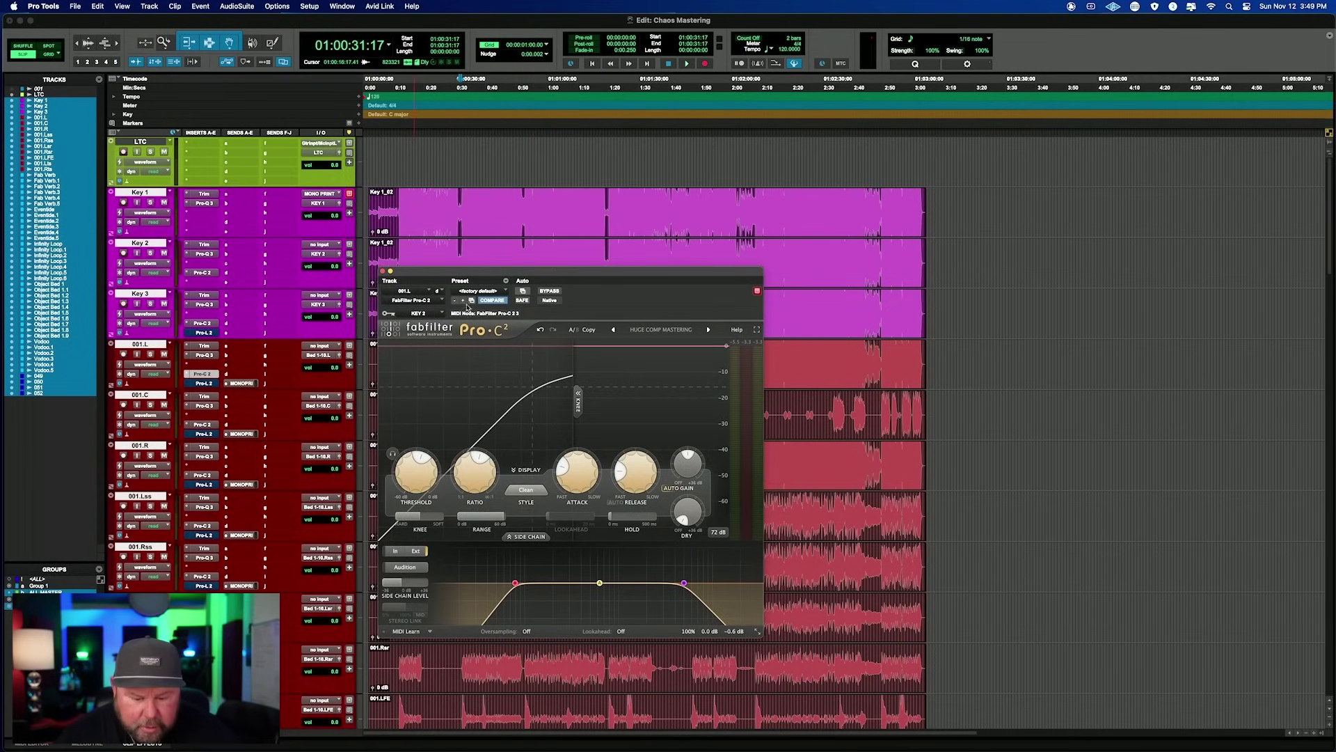
pyautogui.press('super+equal')
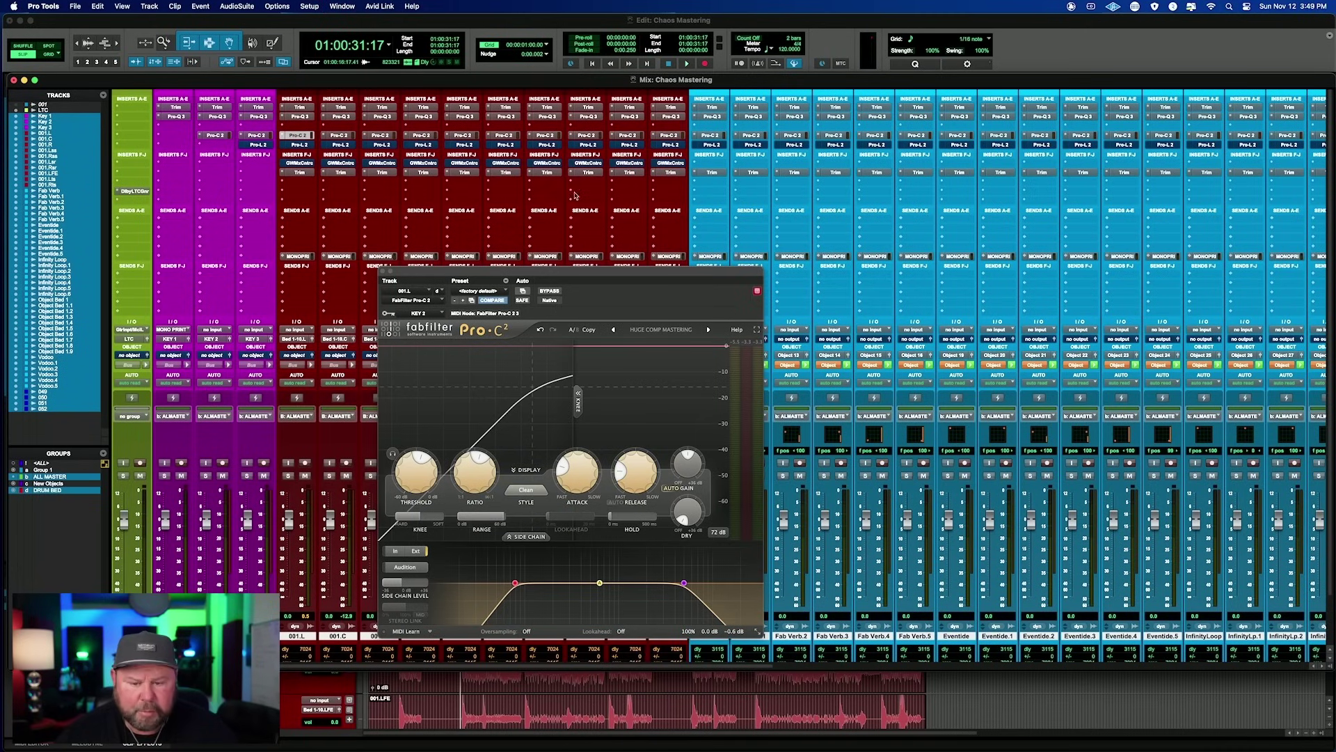
pyautogui.click(797, 135)
pyautogui.click(999, 135)
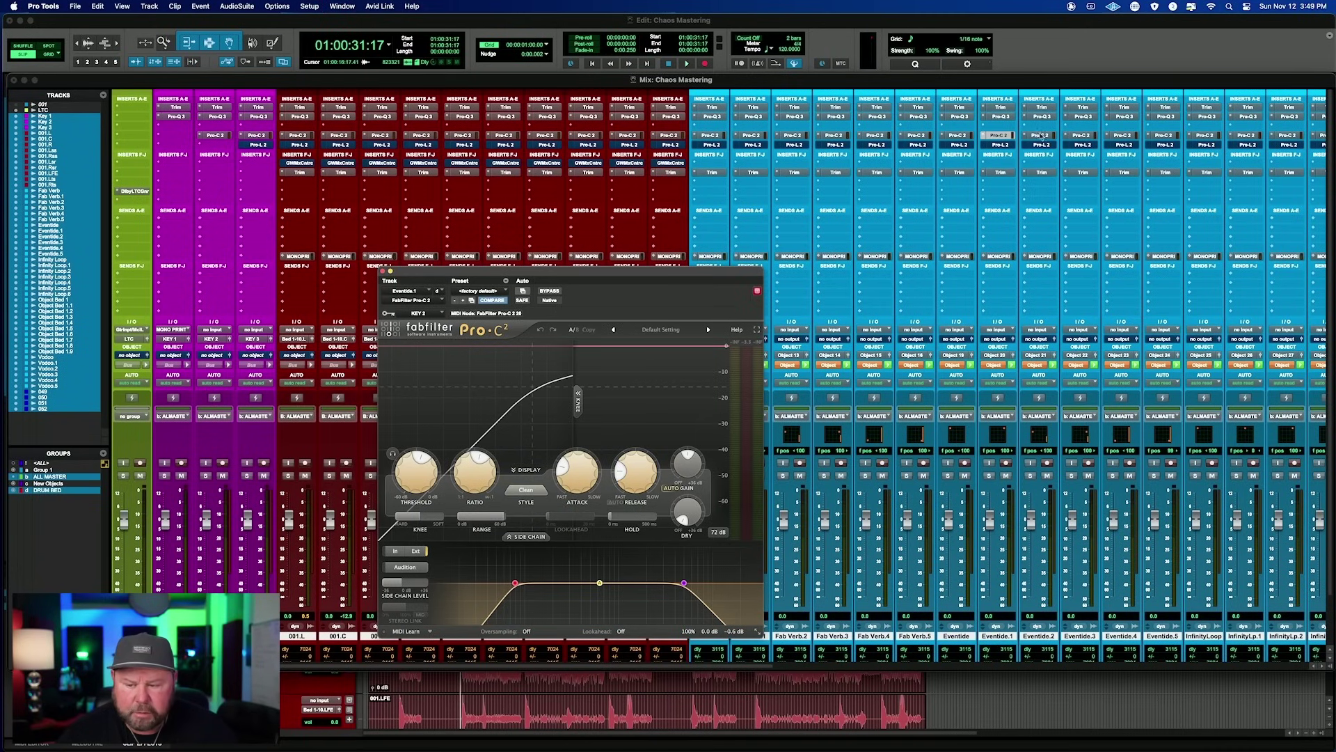
pyautogui.click(1051, 136)
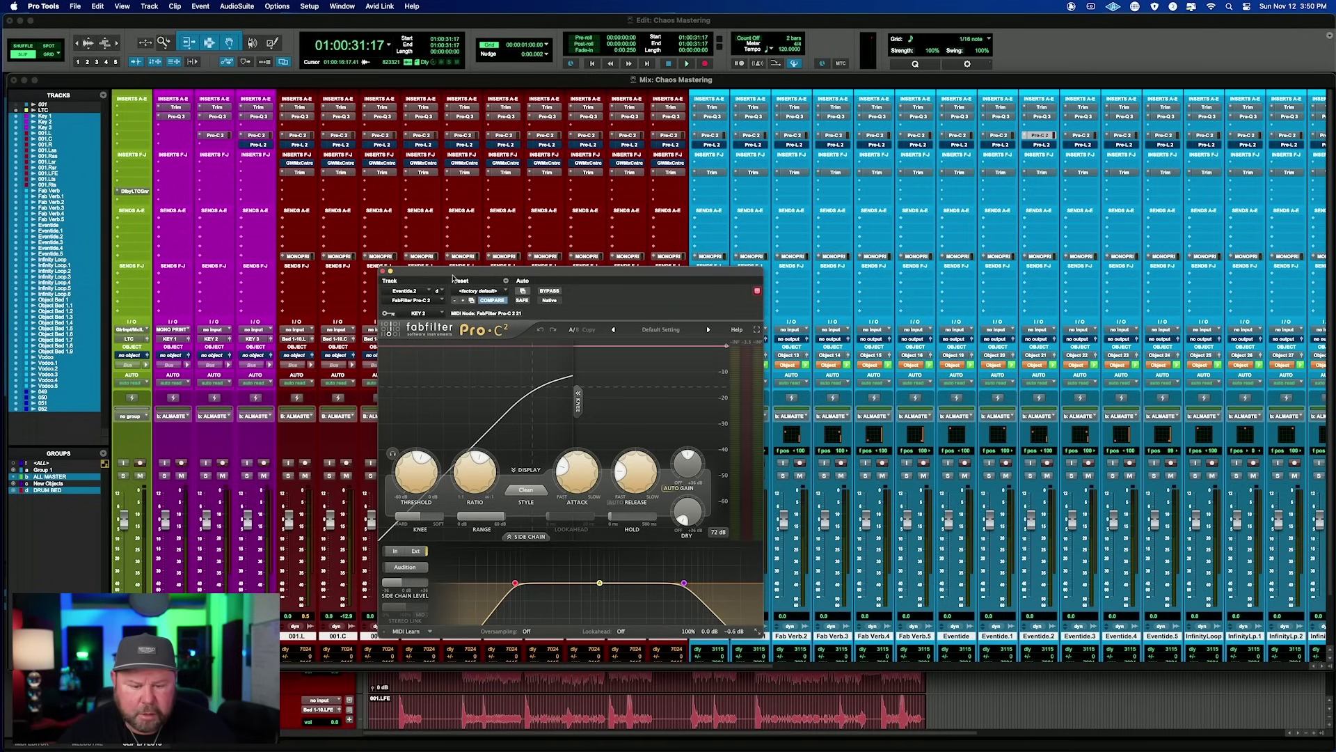
pyautogui.click(384, 271)
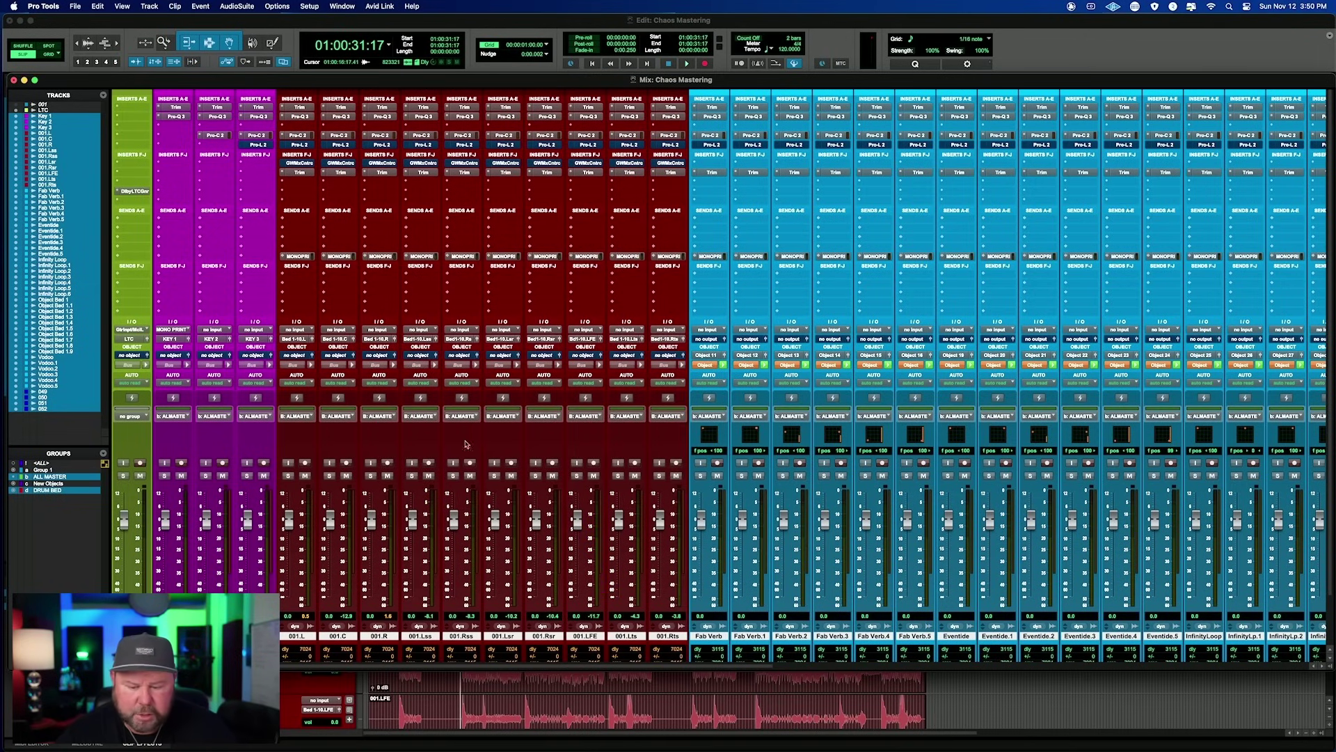
# - Play the session and check the level meters of the bed and object tracks across the mixer, and stop playback
pyautogui.press('space')
pyautogui.hscroll(10, 724, 501)
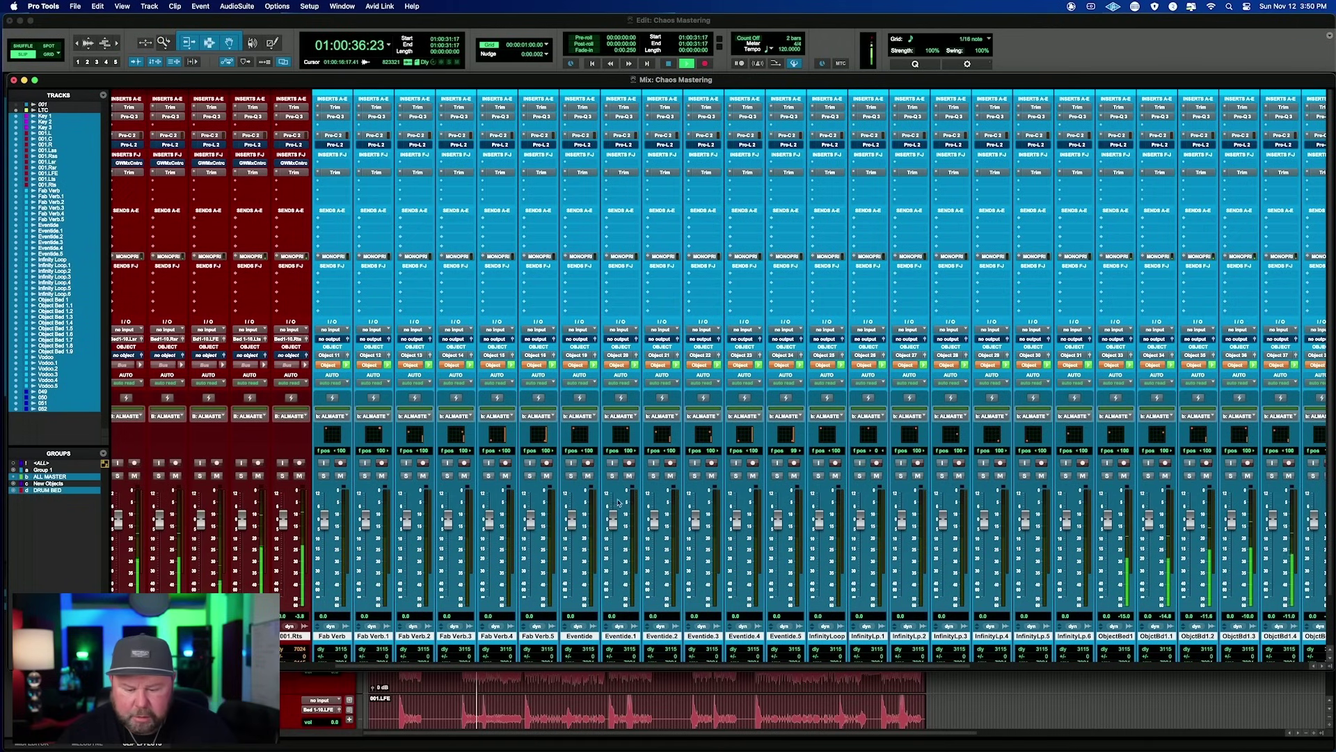
pyautogui.hscroll(10, 1061, 506)
pyautogui.hscroll(8, 1121, 503)
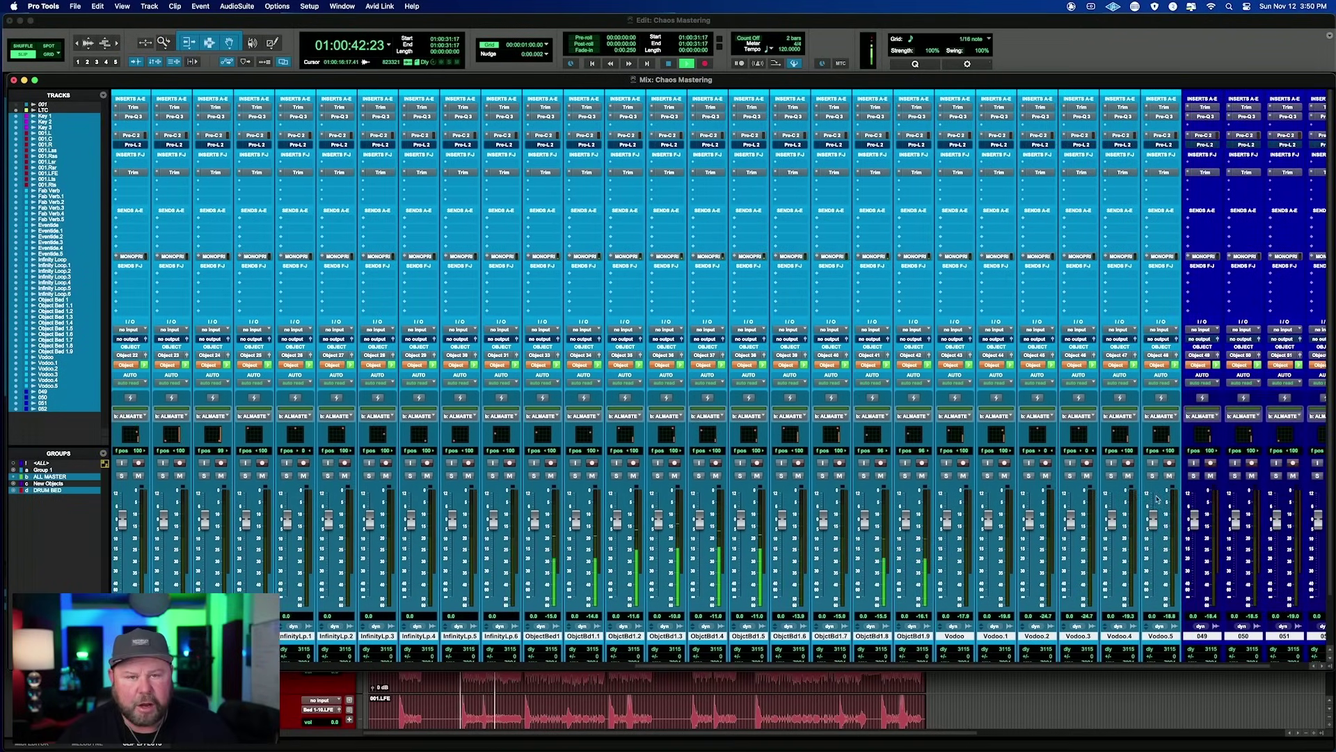
pyautogui.hscroll(3, 1158, 499)
pyautogui.hscroll(-8, 1158, 498)
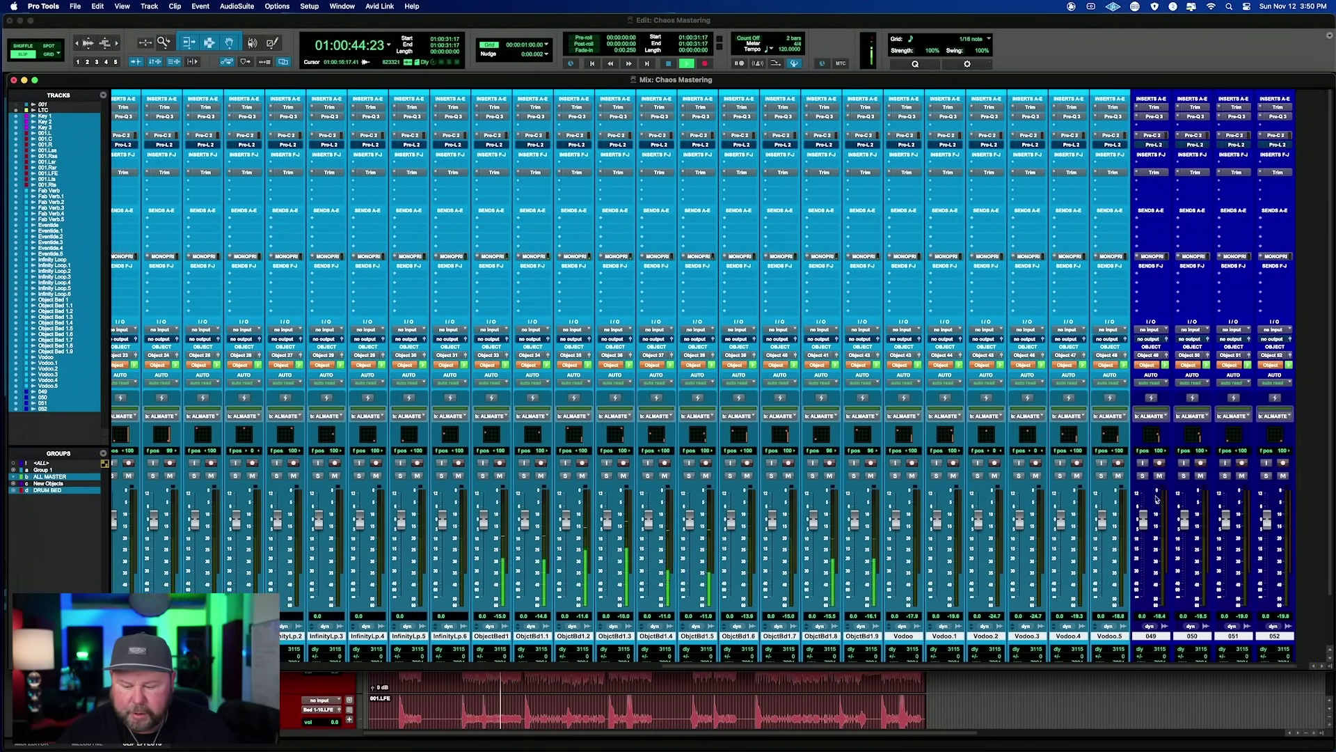
pyautogui.press('space')
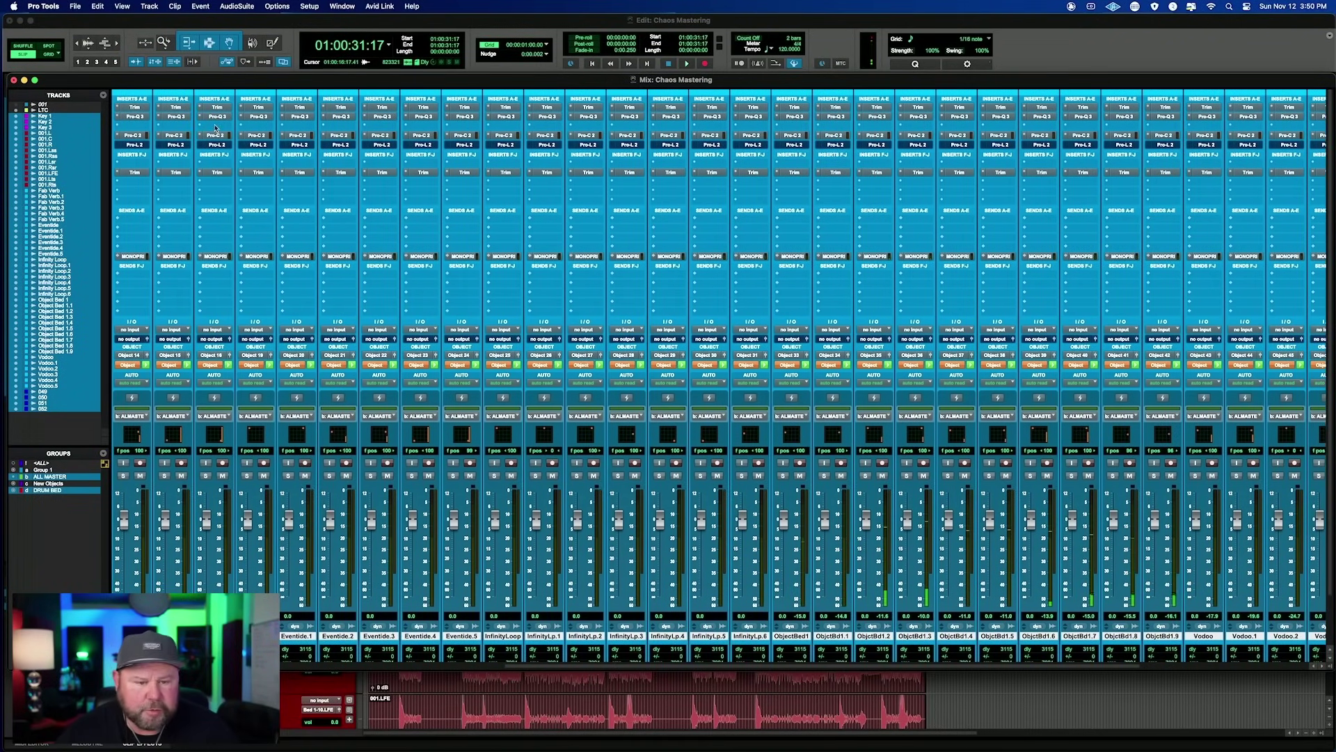
# - Turn off bypass on the 001.L track's Pro-L 2 in the Edit window and check its limiting during playback
pyautogui.click(202, 25)
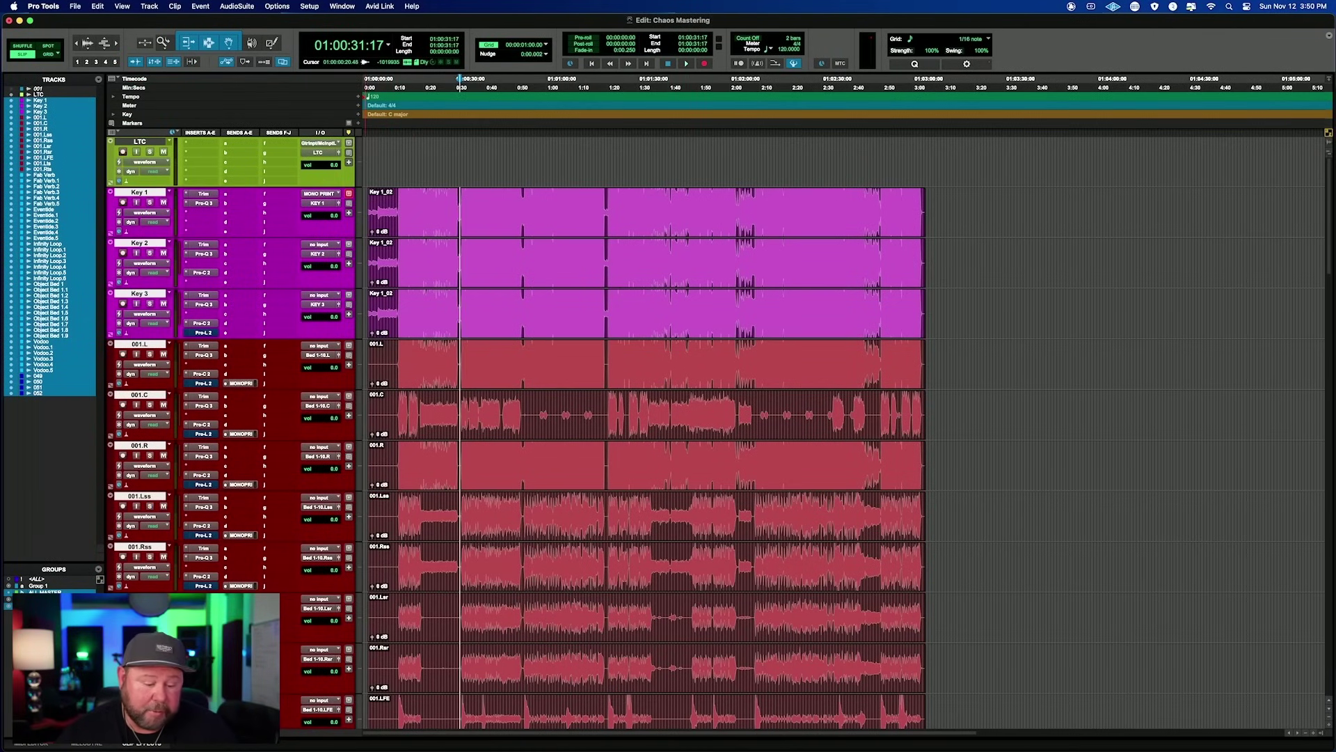
pyautogui.click(203, 384)
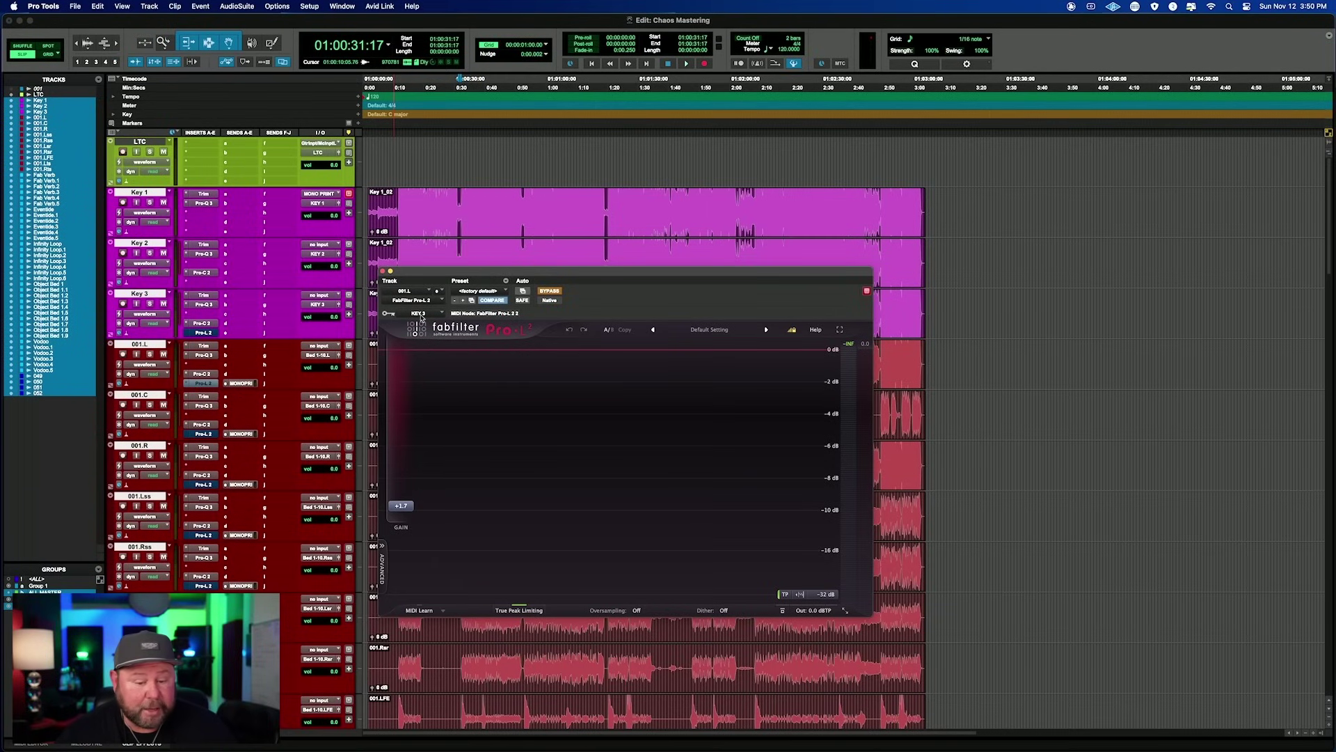
pyautogui.click(550, 292)
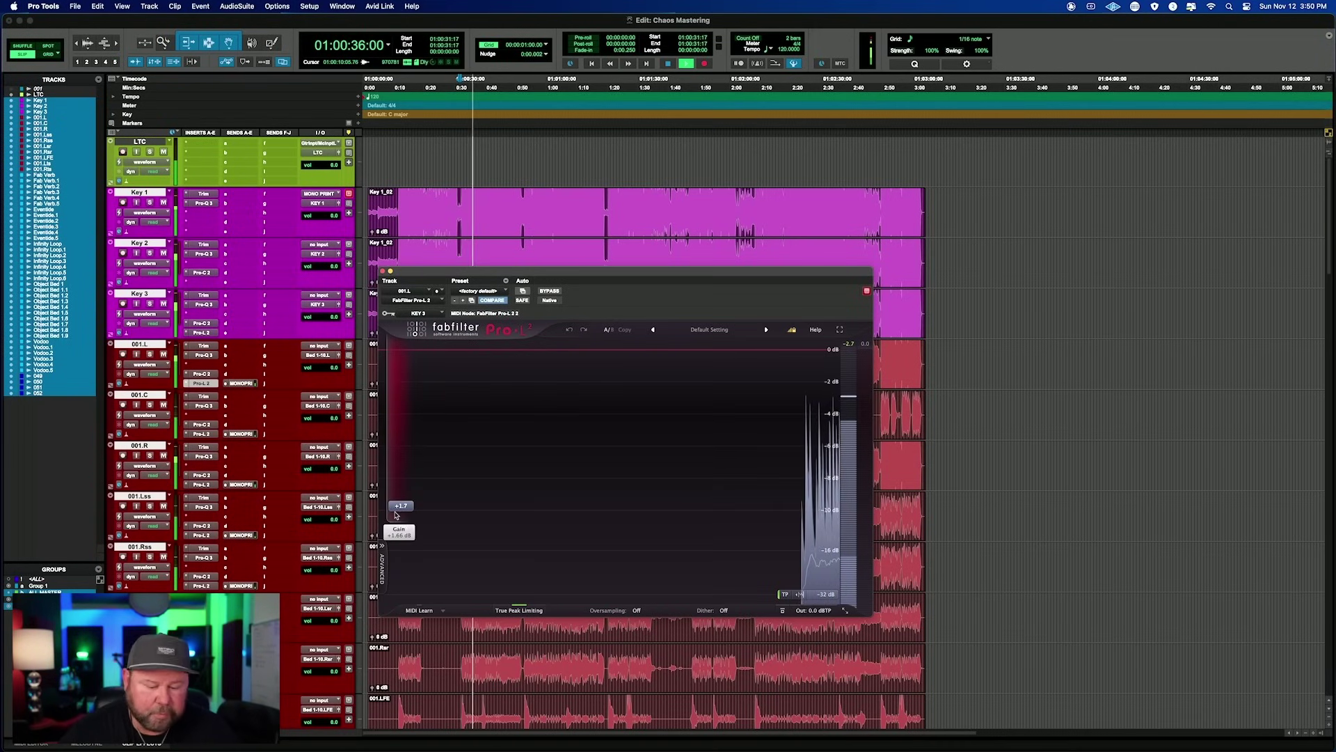
pyautogui.press('space')
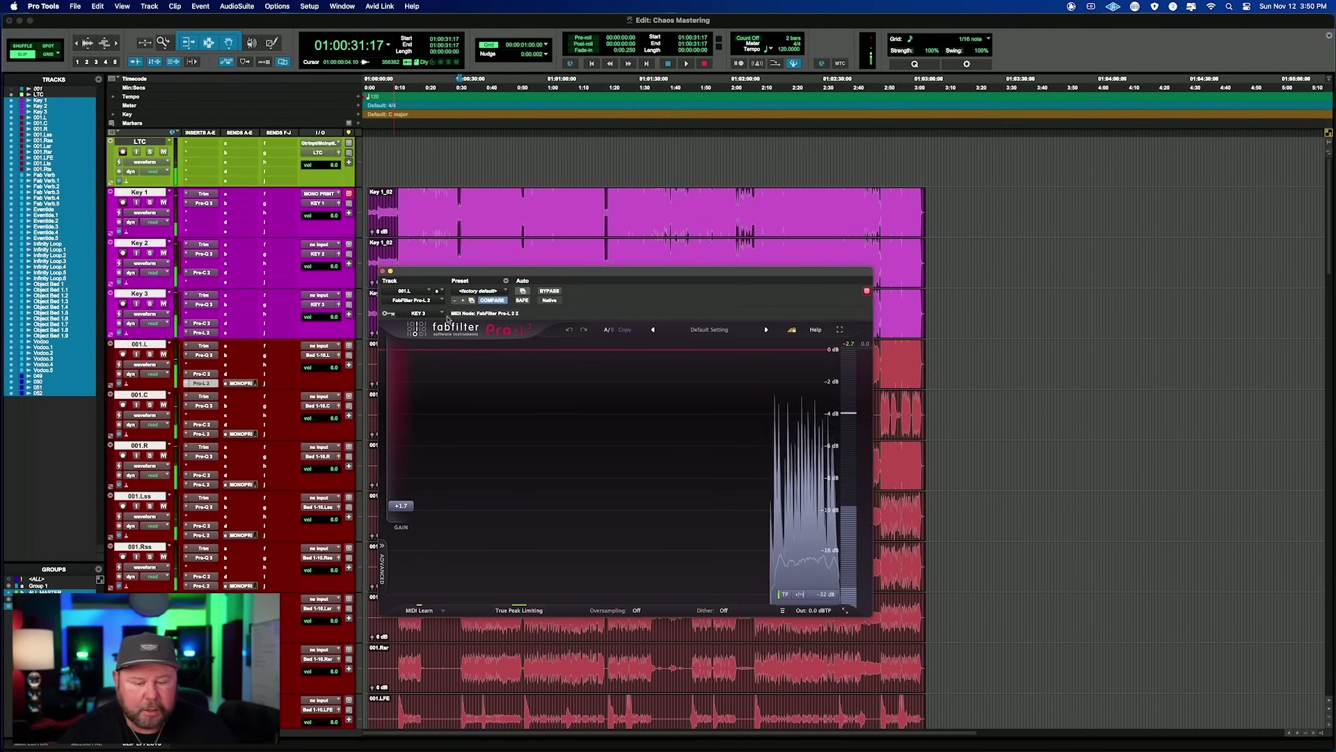
pyautogui.moveTo(425, 275); pyautogui.dragTo(849, 335)
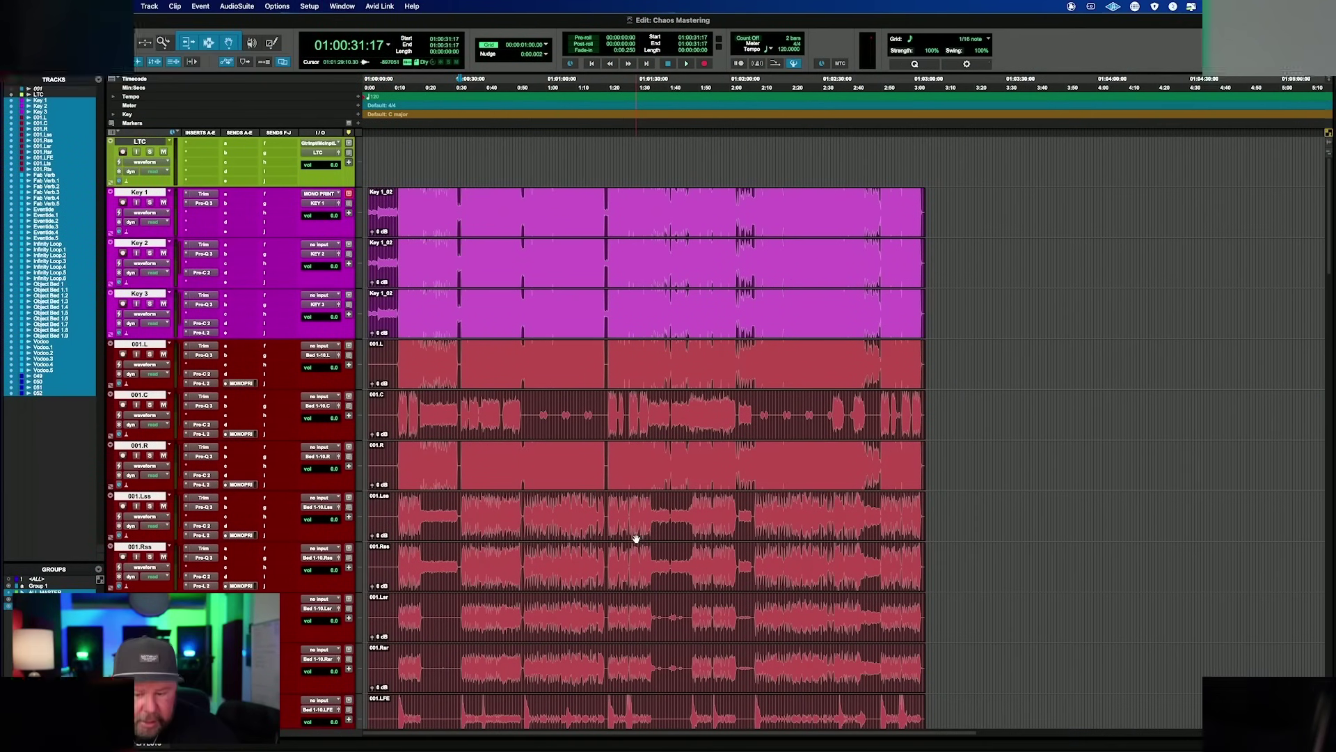
# - Review the insert chains of the key, bed and object tracks across the Mix window
pyautogui.press('super+equal')
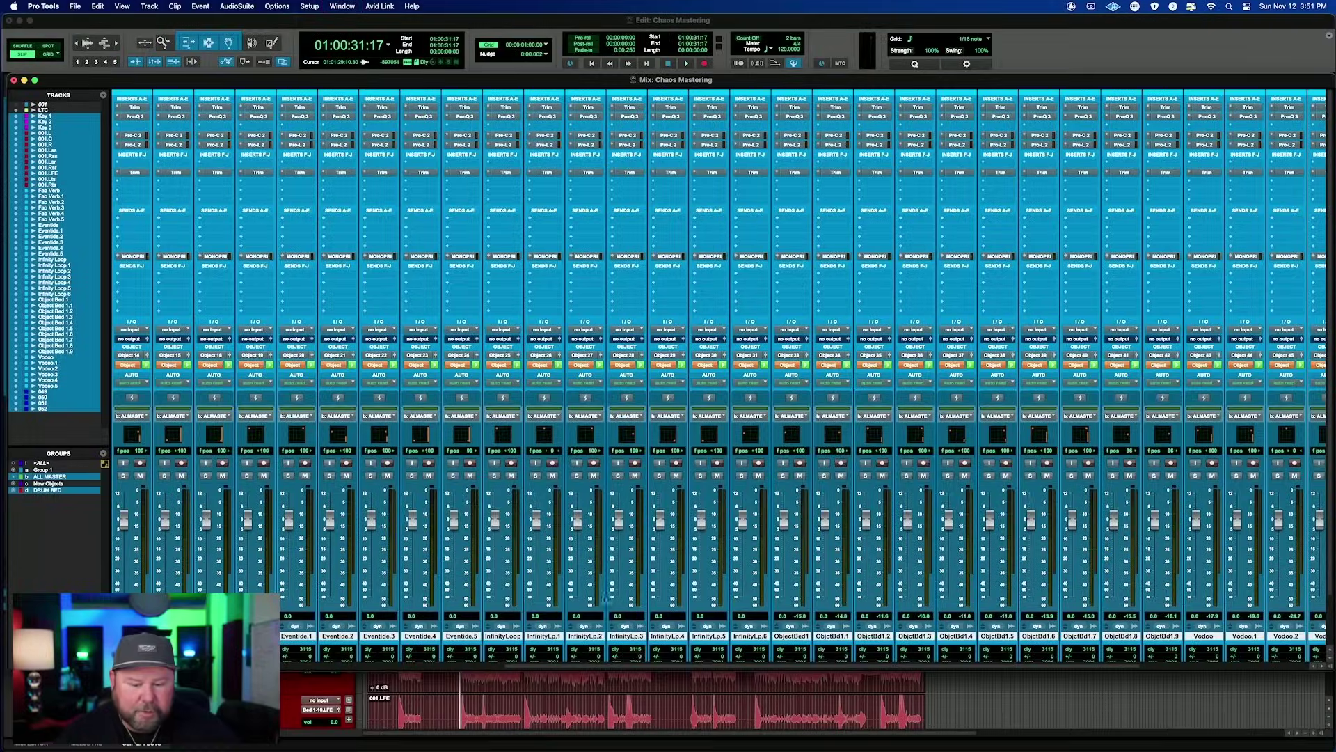
pyautogui.hscroll(-10, 626, 452)
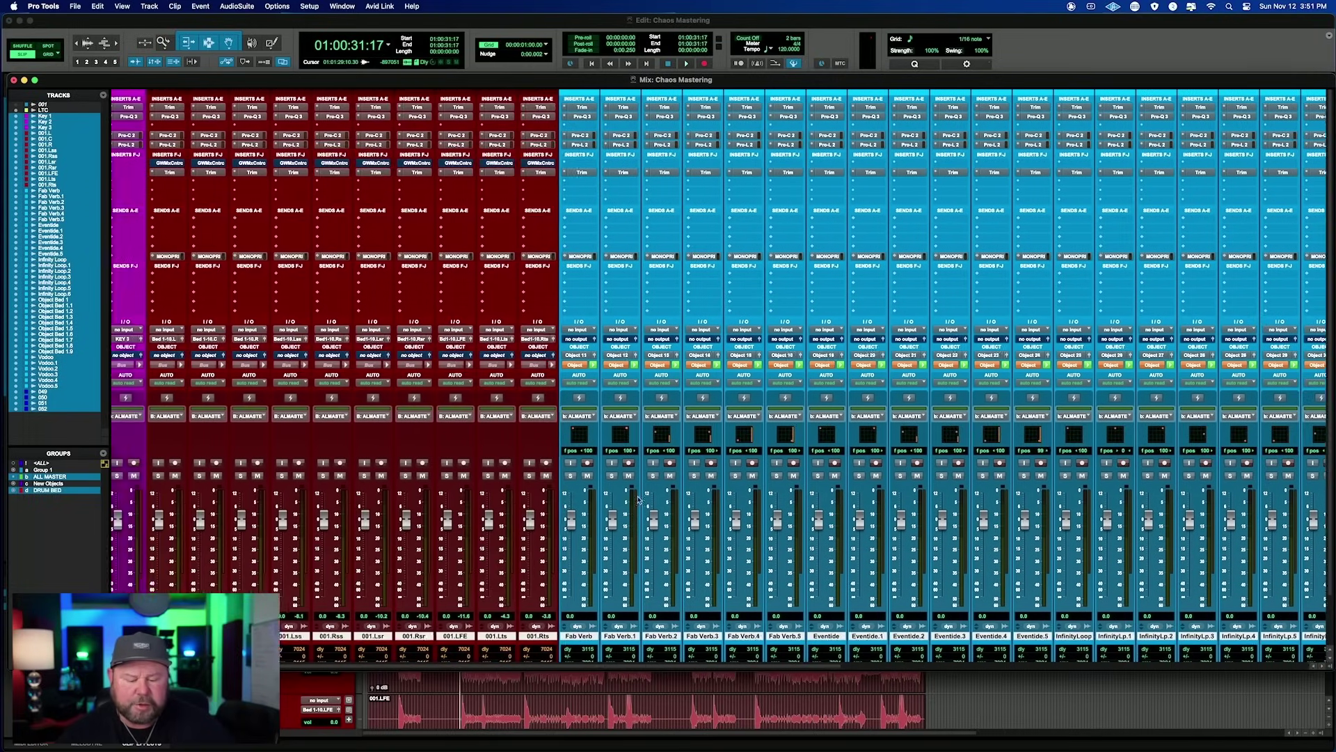
pyautogui.hscroll(1, 302, 553)
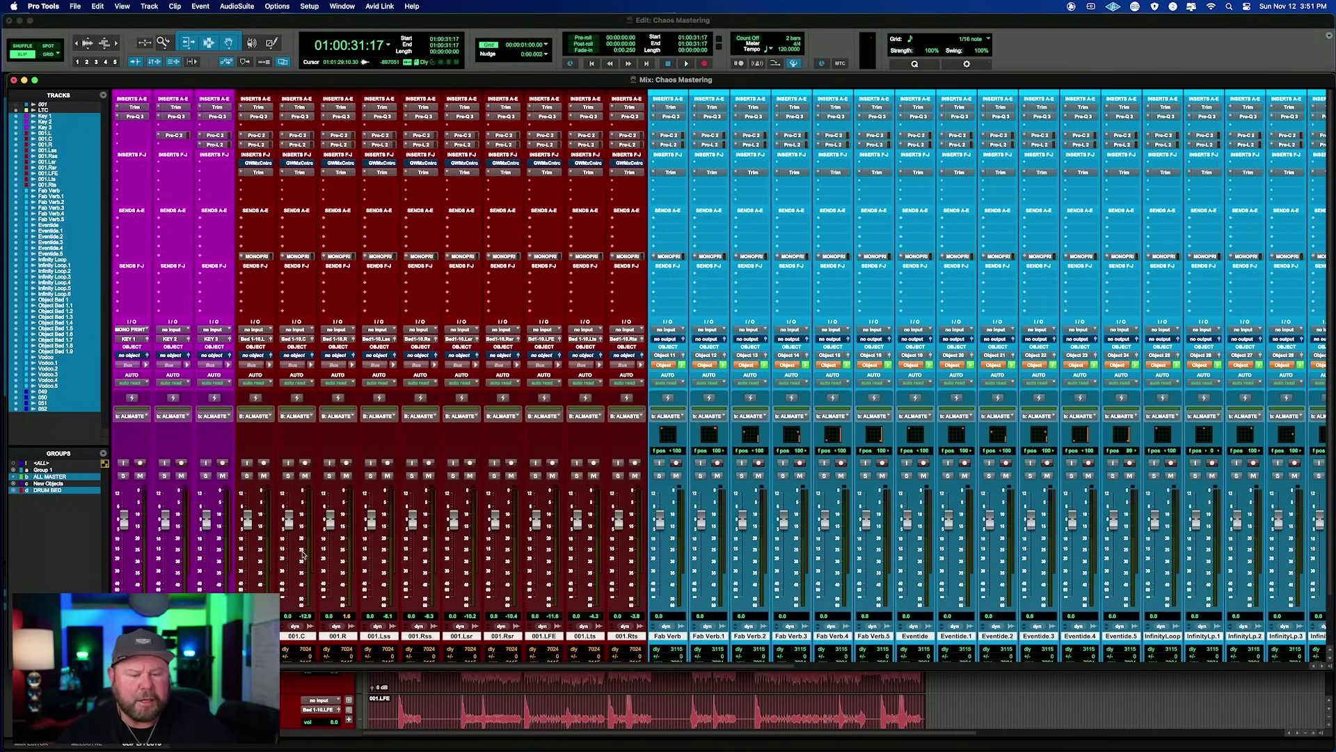
pyautogui.hscroll(2, 301, 554)
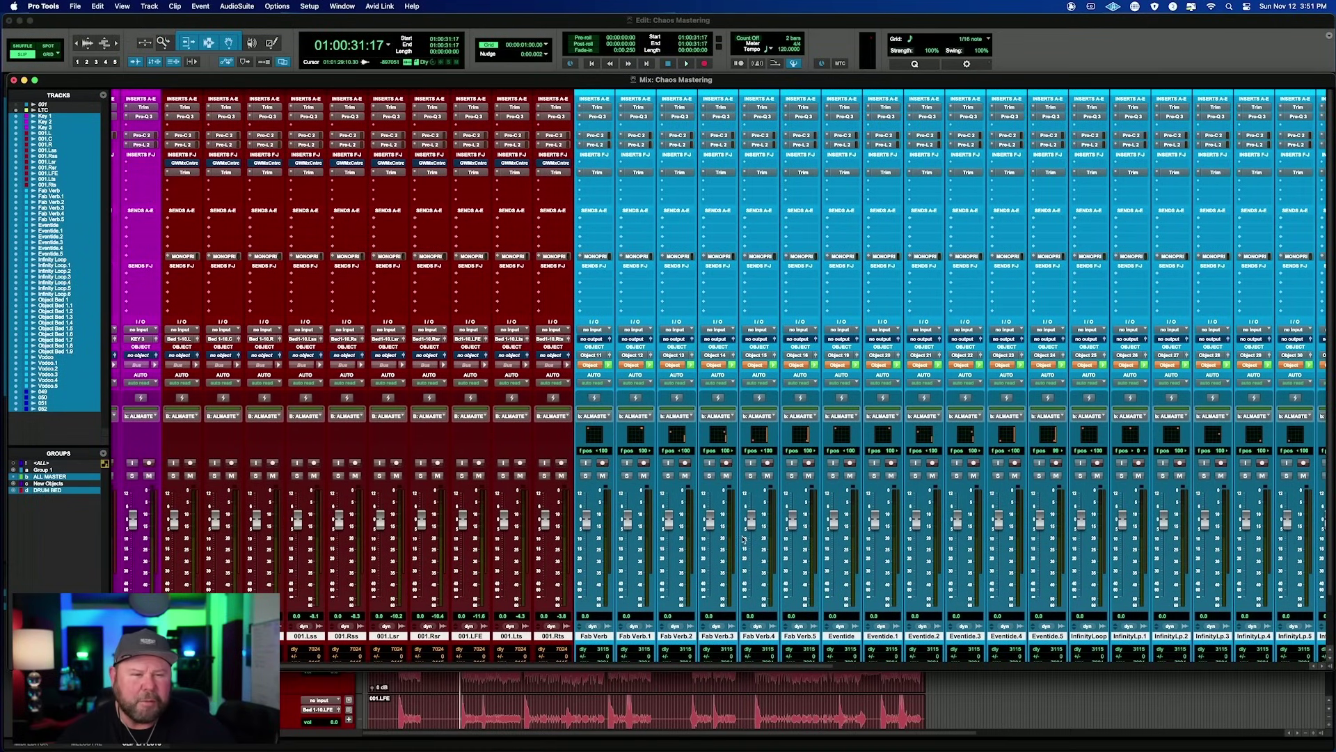
pyautogui.hscroll(1, 607, 515)
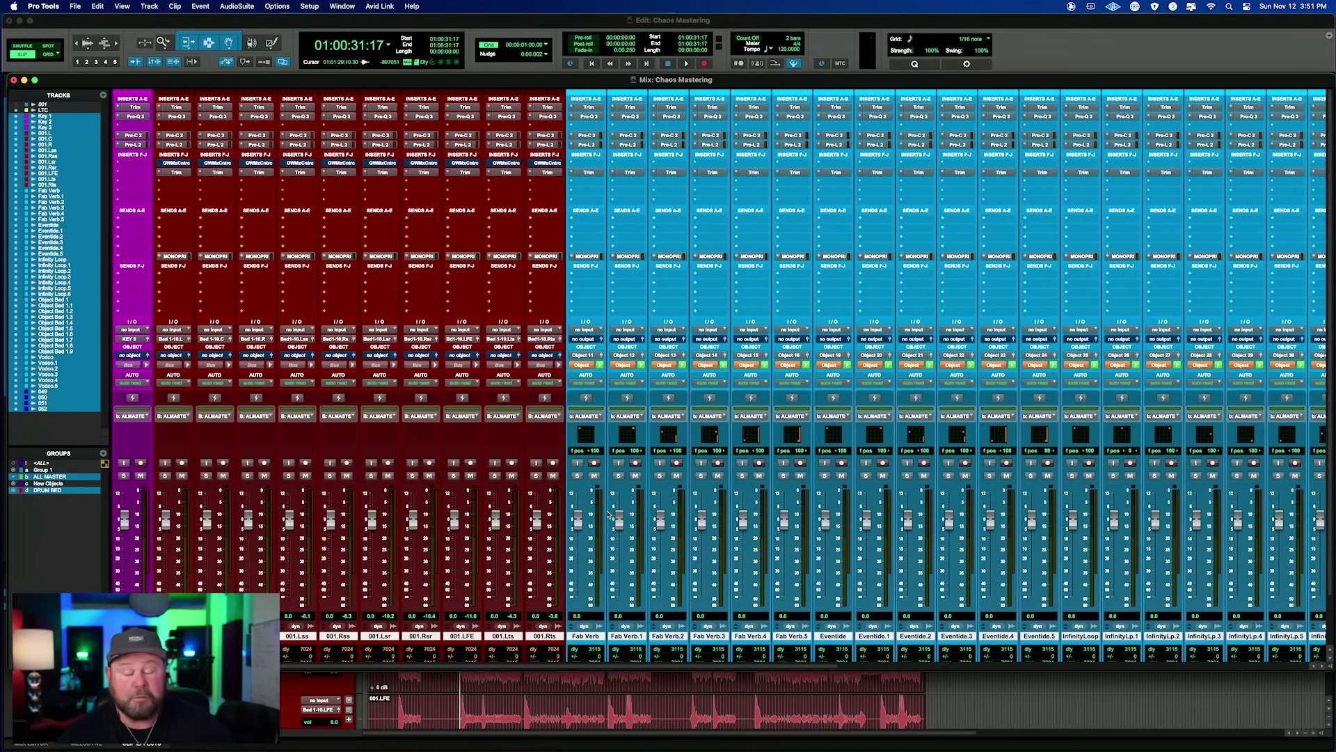
pyautogui.hscroll(15, 619, 515)
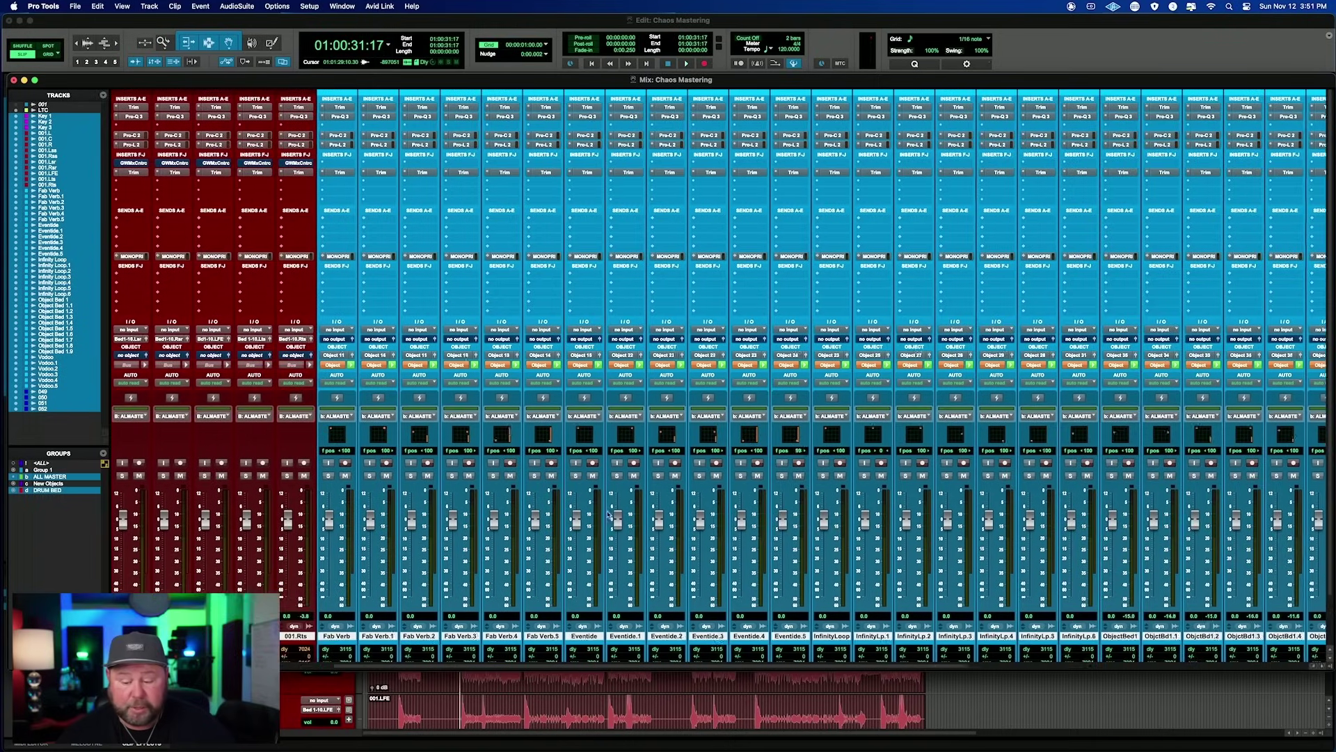
pyautogui.hscroll(6, 967, 639)
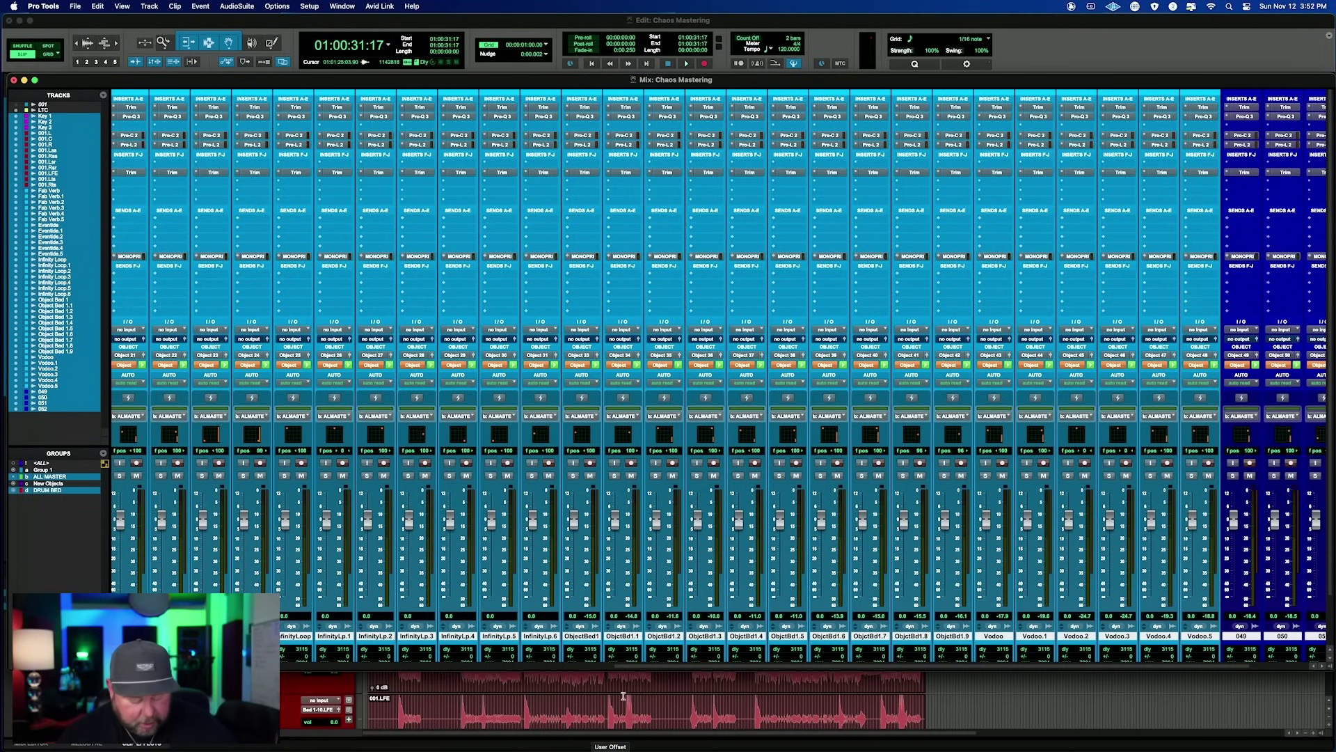
# - Examine the waveforms of the object tracks in the Edit window, from Eventide through Object Bed and Vodoo to 052
pyautogui.press('super+equal')
pyautogui.scroll(-10, 642, 565)
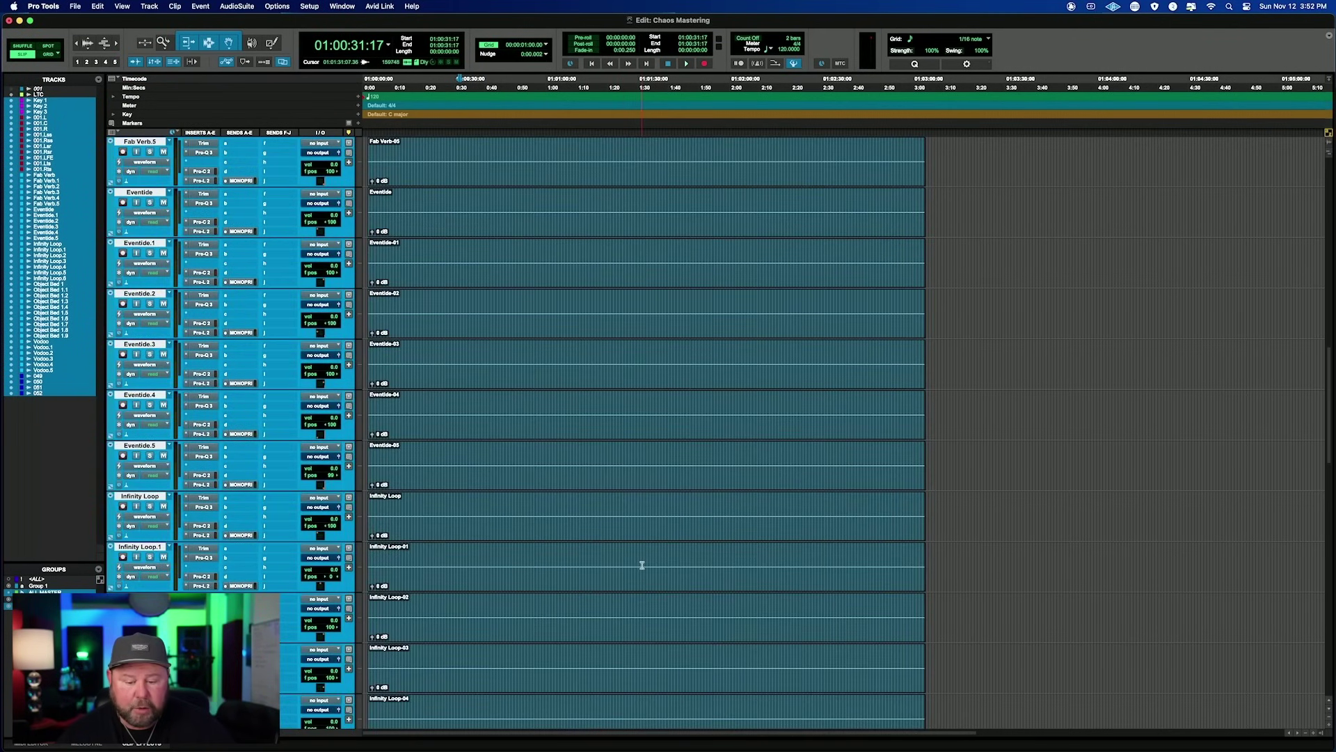
pyautogui.scroll(2, 641, 565)
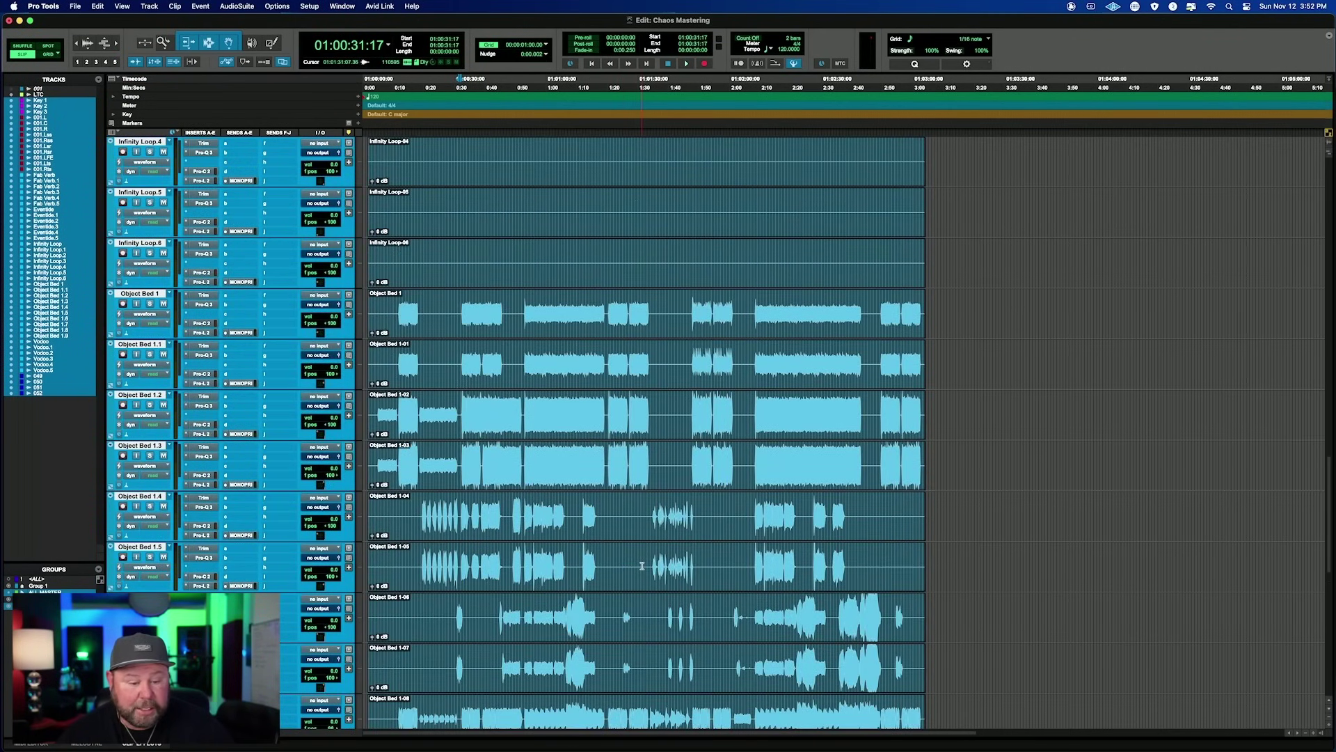
pyautogui.scroll(-1, 638, 564)
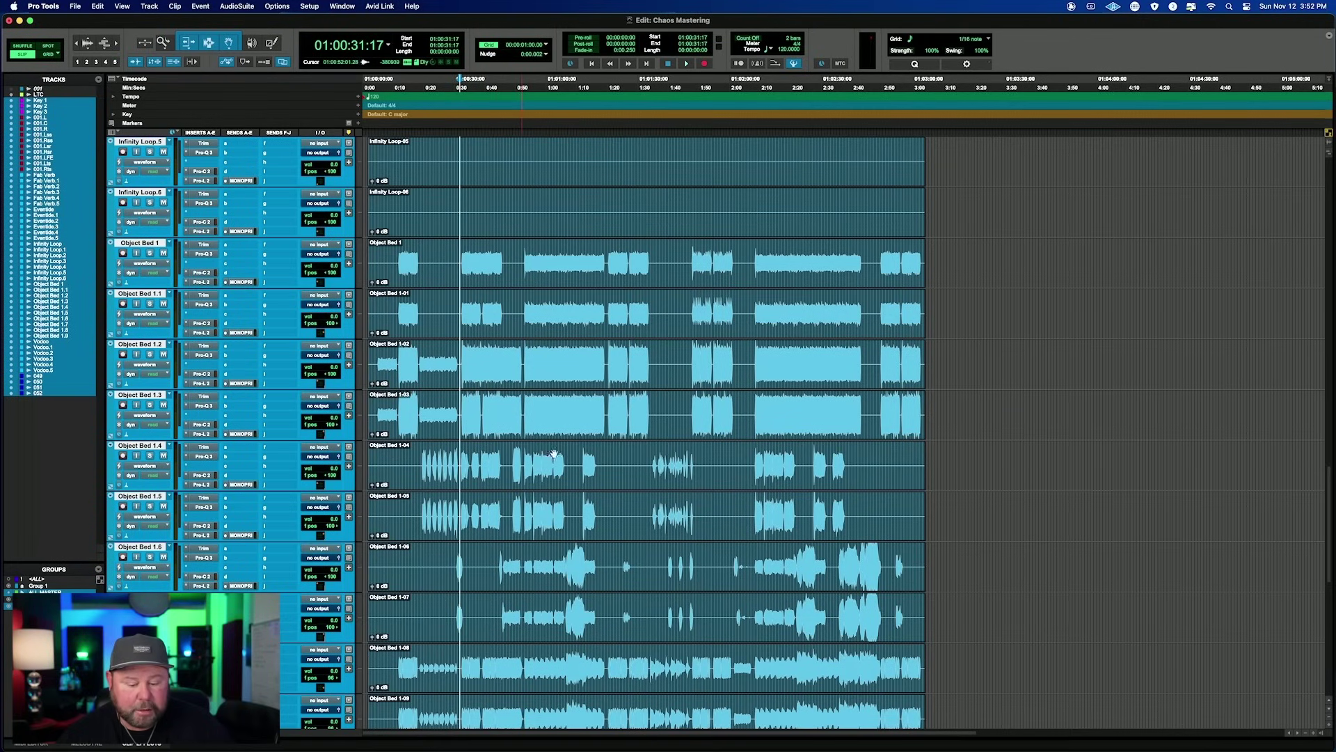
pyautogui.scroll(-8, 665, 575)
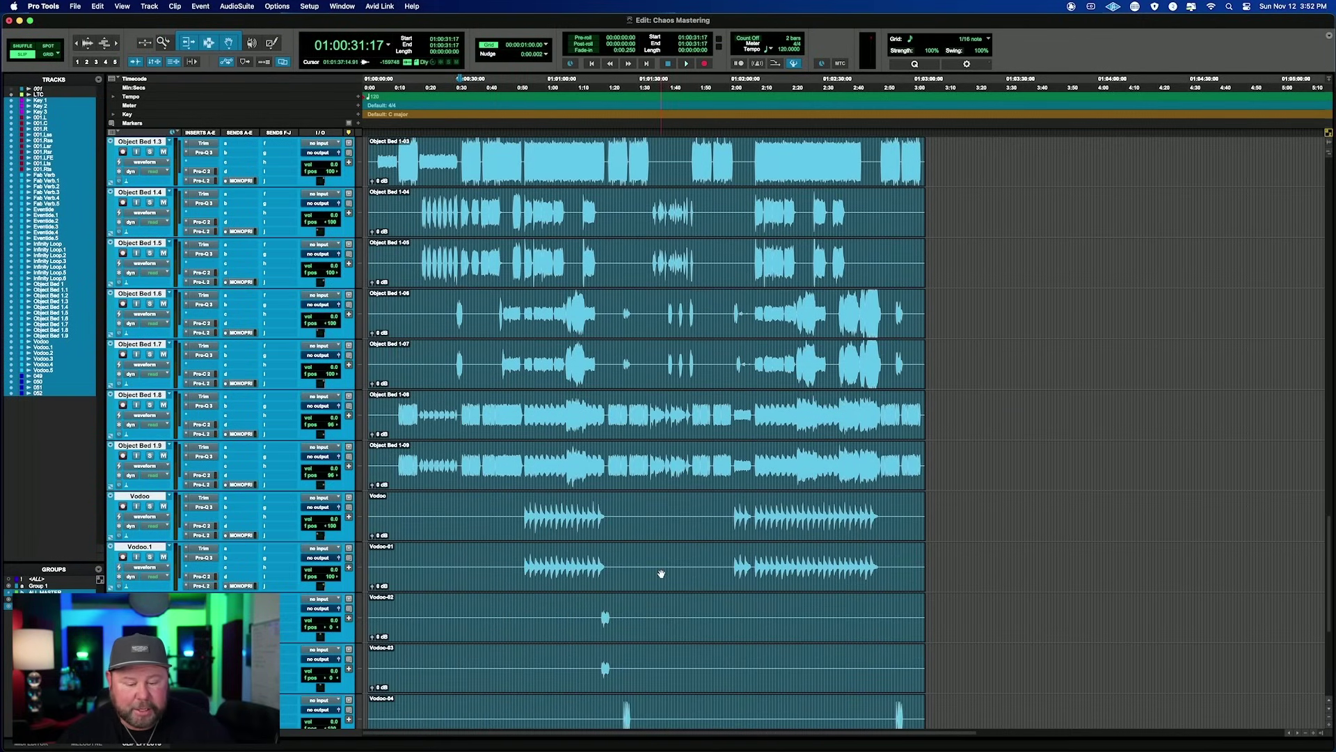
pyautogui.scroll(-3, 660, 571)
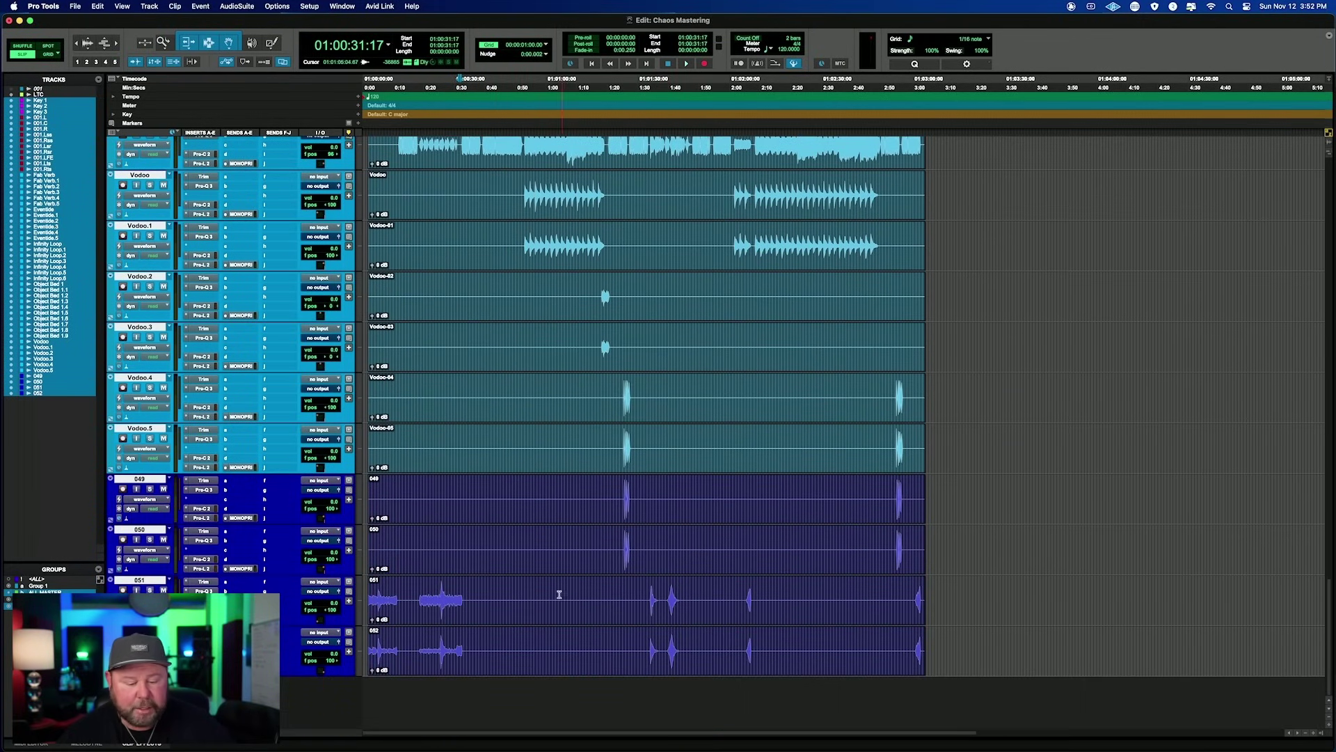
pyautogui.scroll(7, 557, 586)
pyautogui.hscroll(2, 559, 586)
pyautogui.hscroll(-2, 559, 585)
pyautogui.scroll(1, 559, 585)
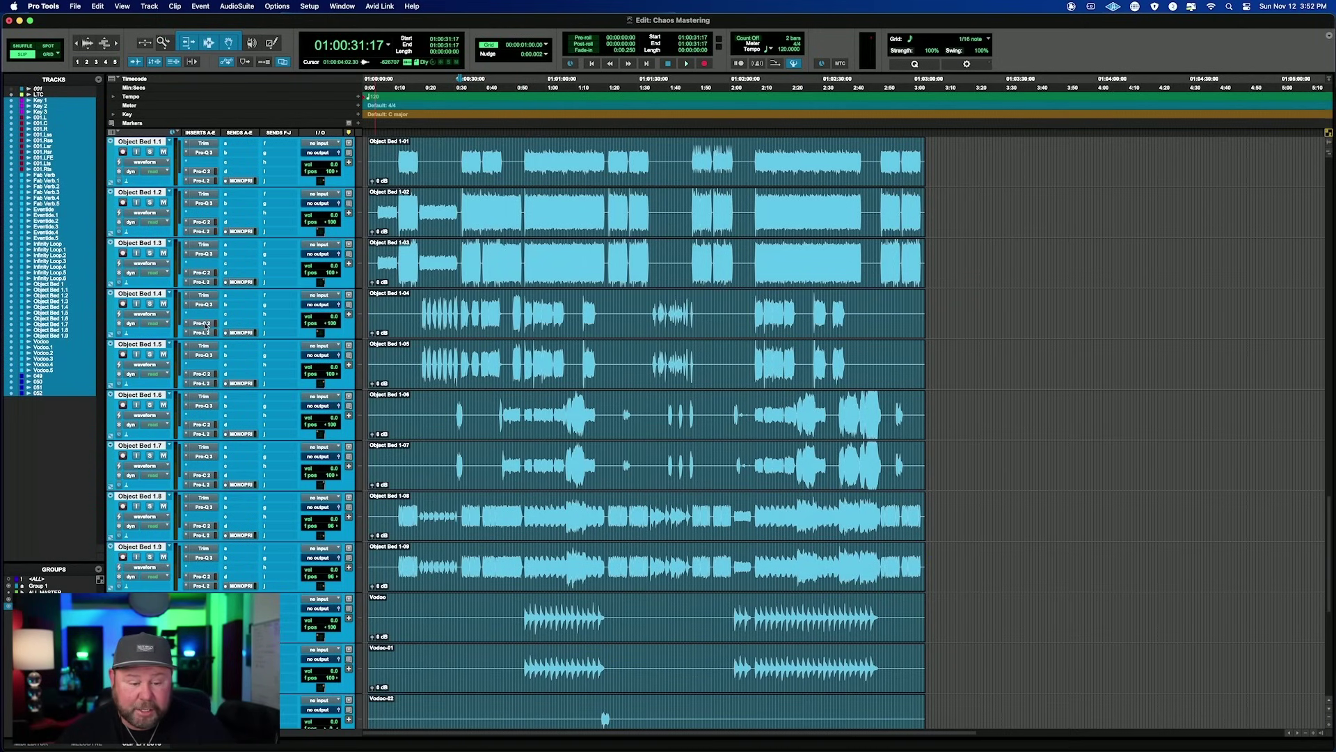
# - Raise the threshold of the Pro-C 2 on Object Bed 1.4 and compare it with the Pro-C 2 on Object Bed 1.5
pyautogui.click(203, 323)
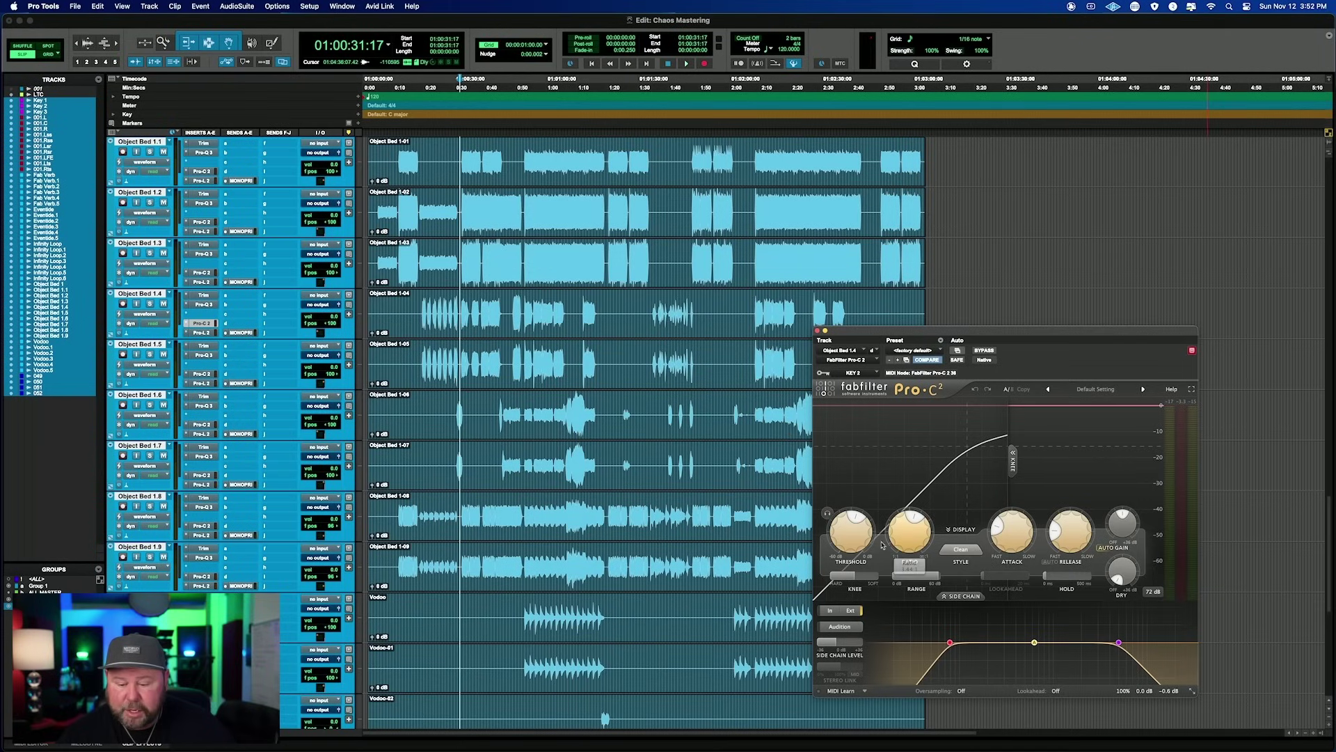
pyautogui.moveTo(839, 533); pyautogui.dragTo(838, 500)
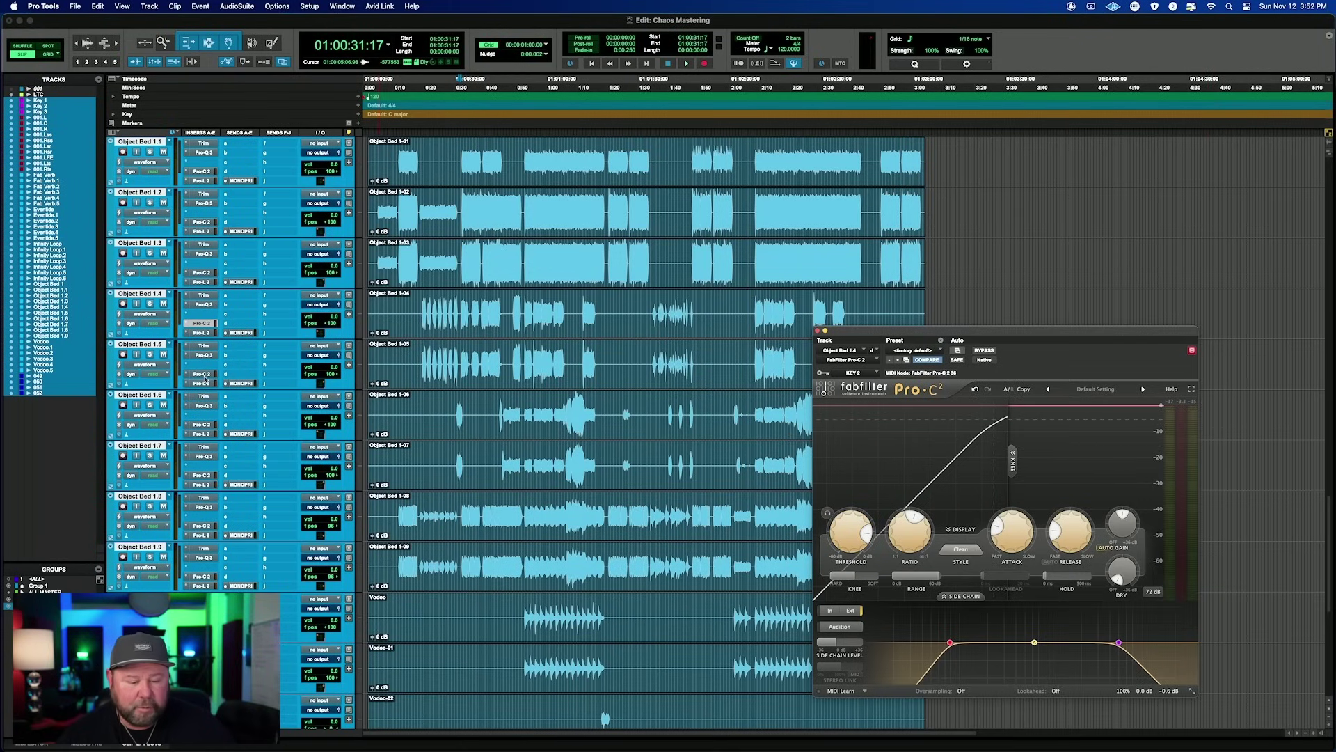
pyautogui.click(204, 375)
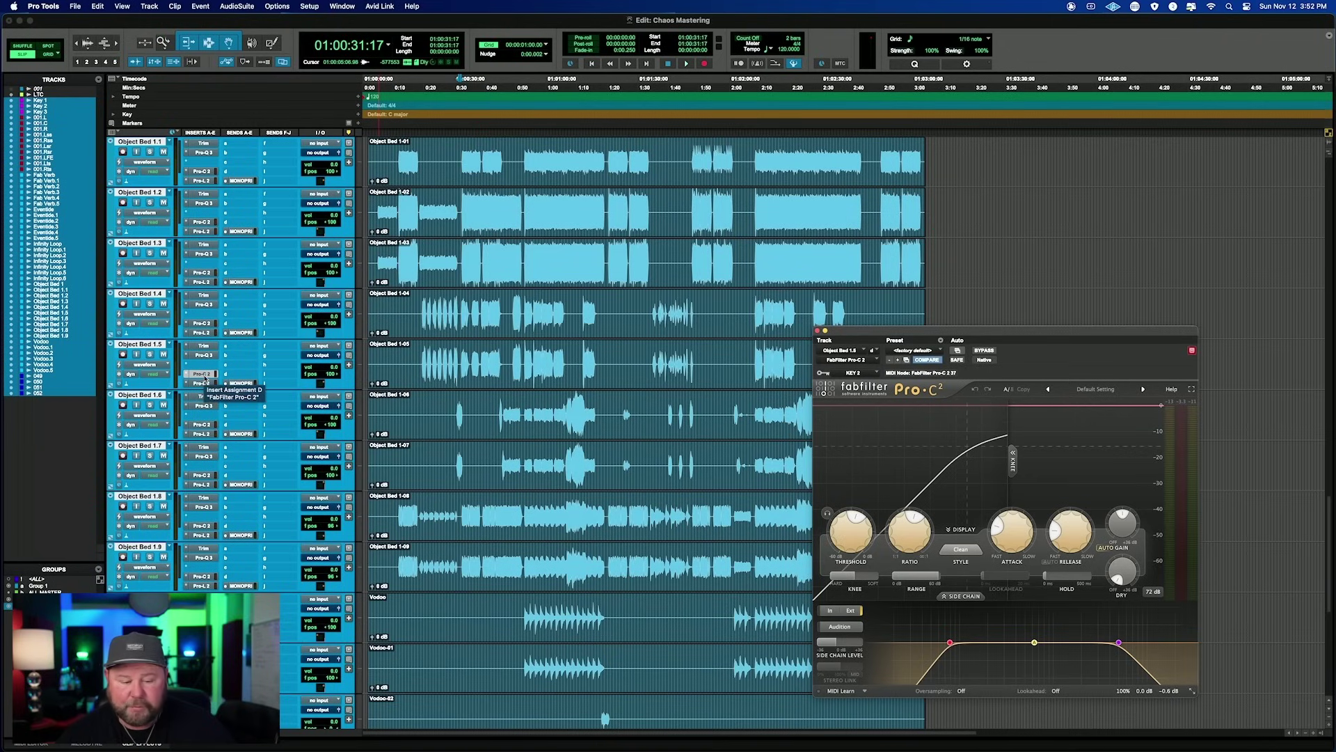
pyautogui.click(202, 323)
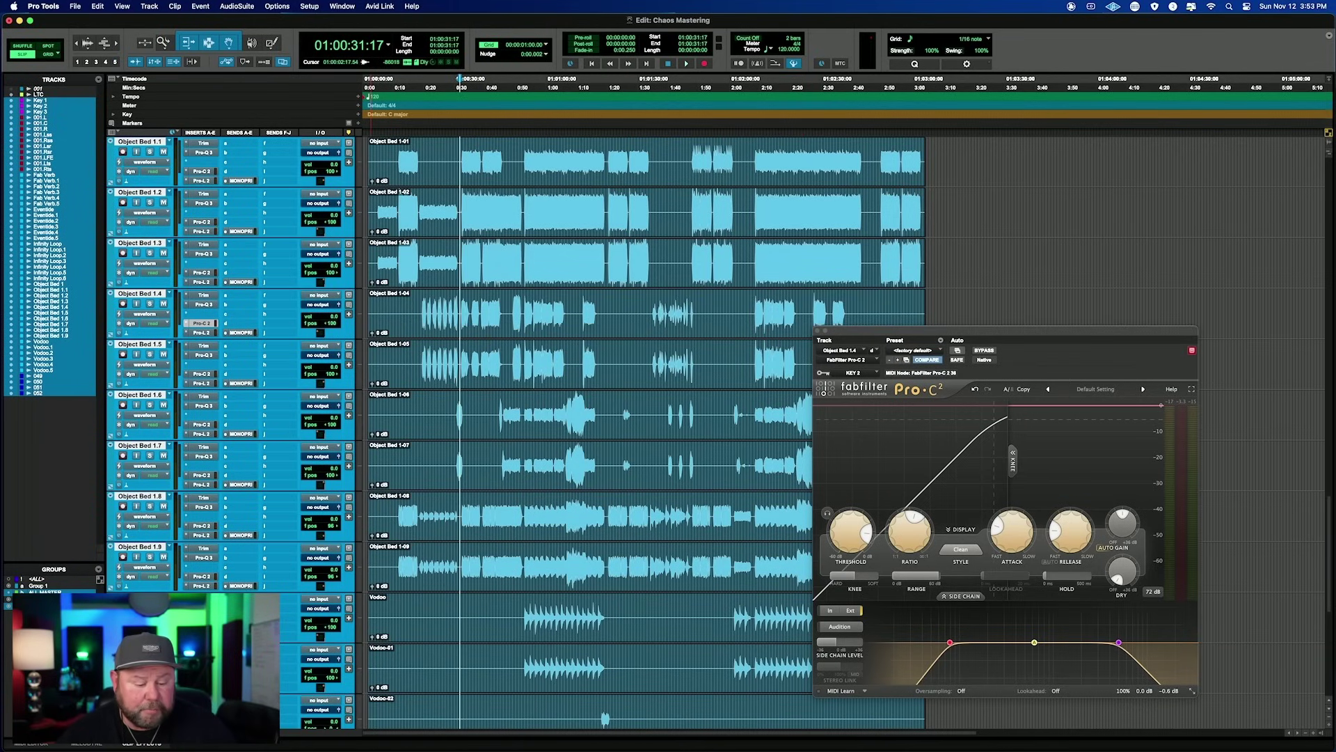
# - Switch to the Dolby Atmos Renderer on the Mac RMU, open Binaural Render Mode and review the input assignments
pyautogui.scroll(3, 487, 418)
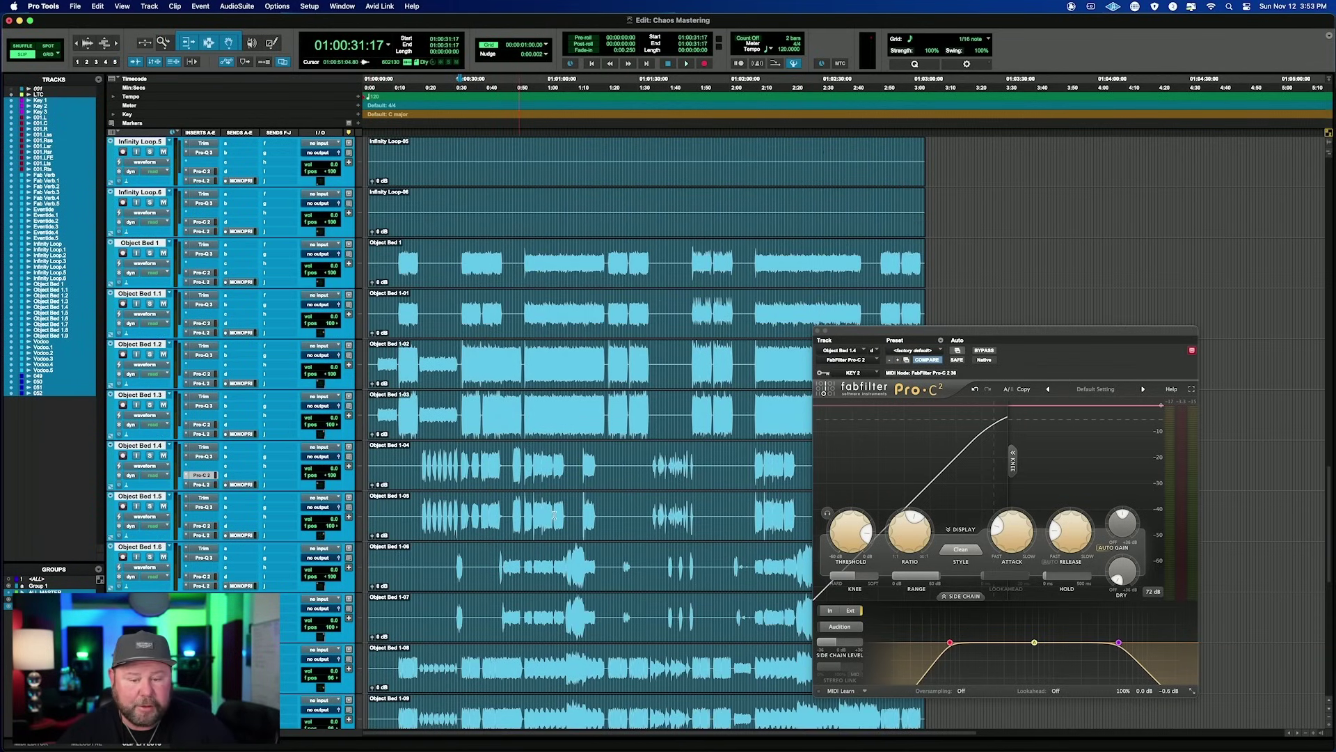
pyautogui.moveTo(246, 20); pyautogui.dragTo(253, 135)
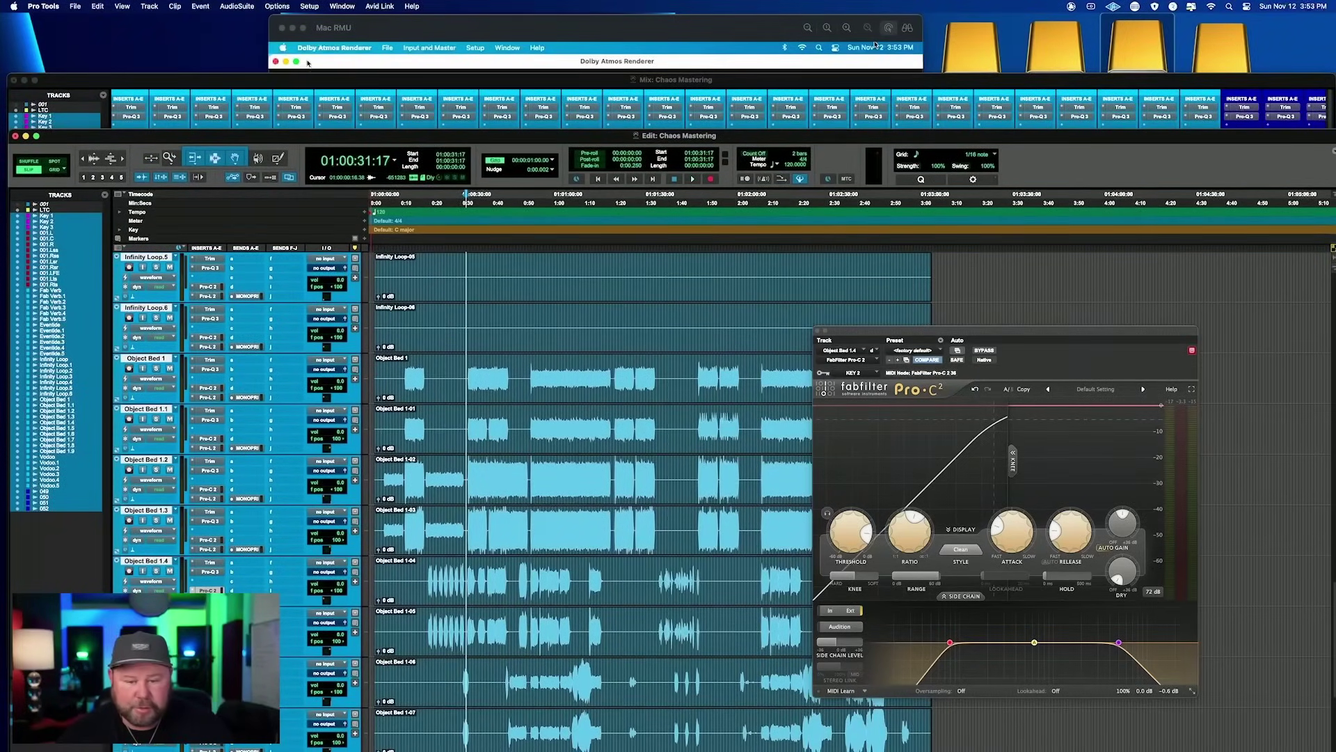
pyautogui.click(398, 21)
pyautogui.moveTo(407, 25); pyautogui.dragTo(369, 139)
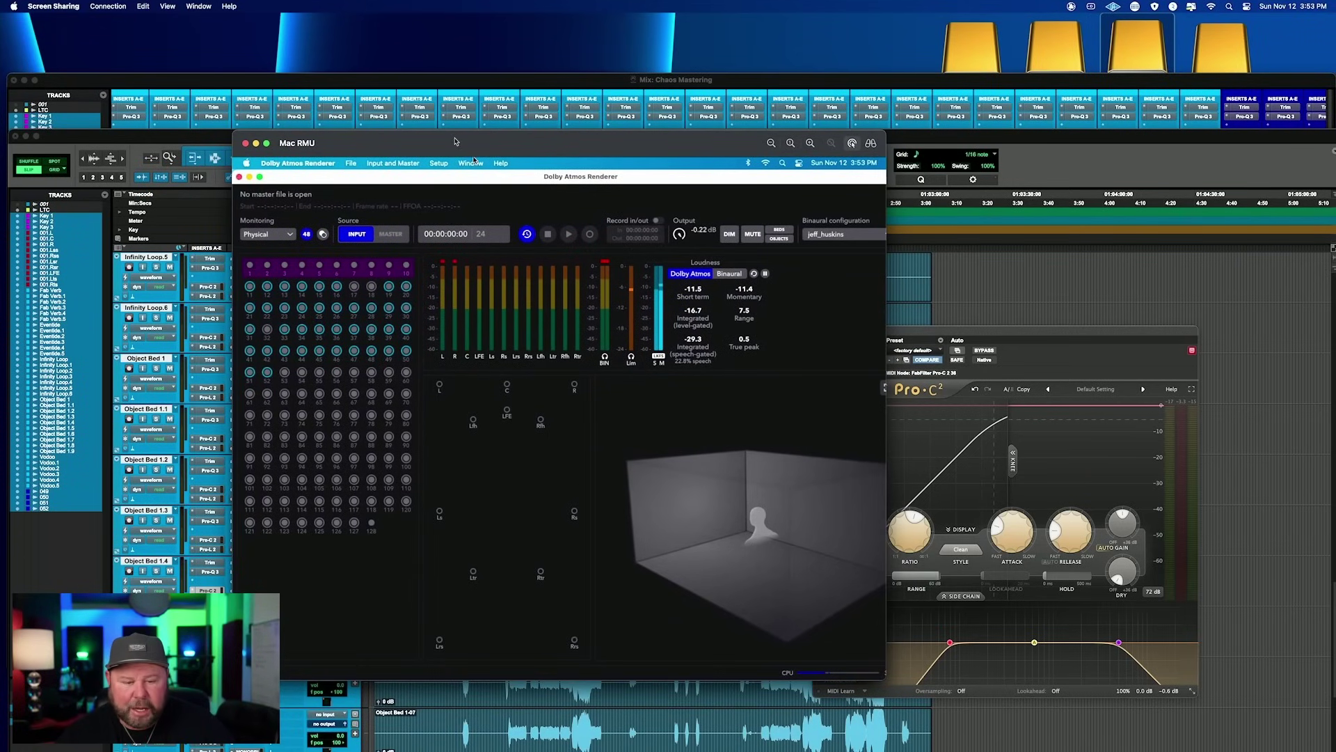
pyautogui.moveTo(458, 146); pyautogui.dragTo(561, 163)
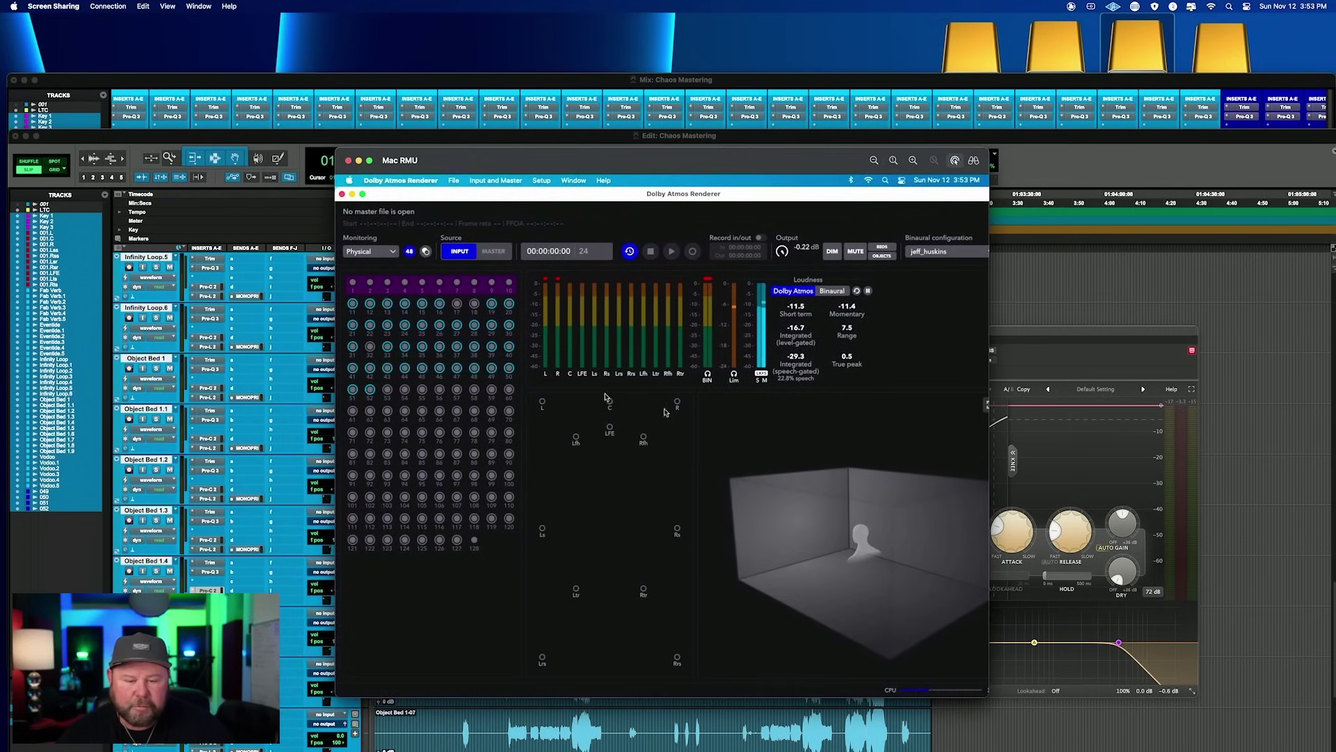
pyautogui.click(451, 179)
pyautogui.moveTo(484, 181)
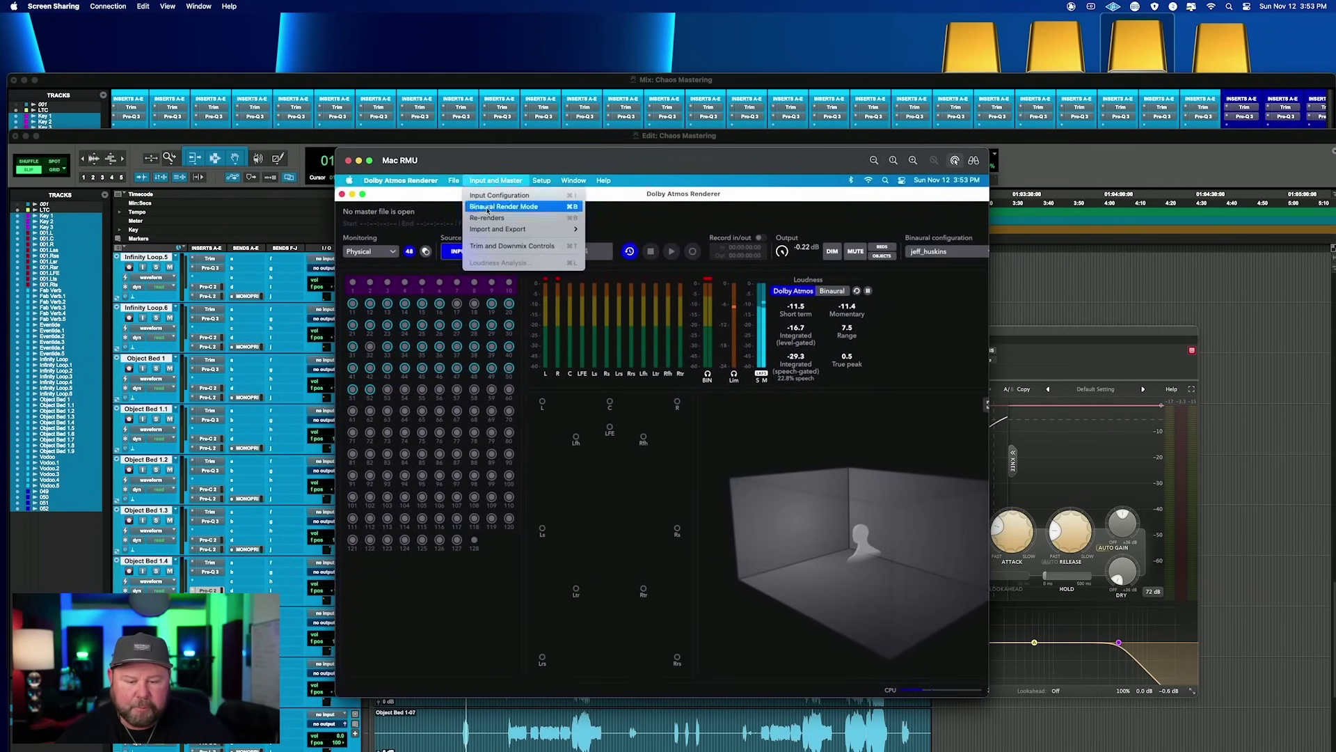
pyautogui.click(483, 207)
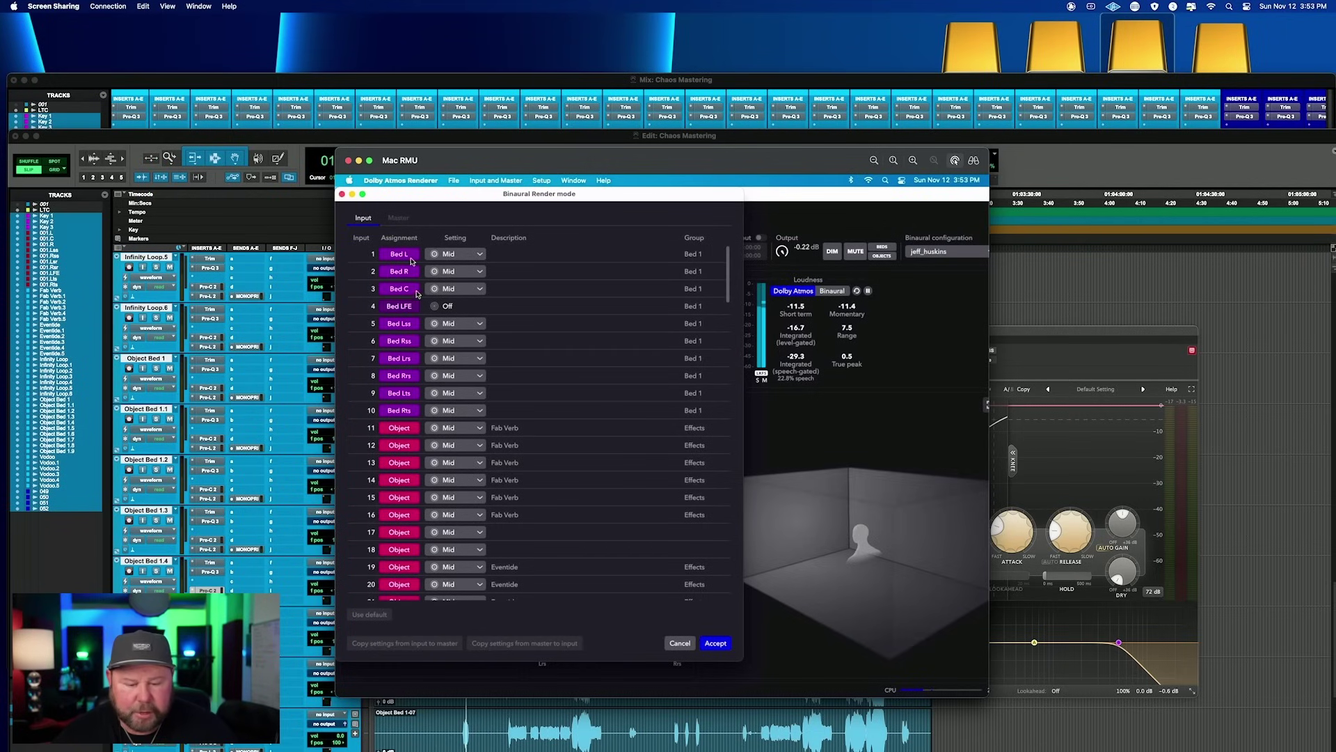
pyautogui.scroll(-5, 491, 437)
pyautogui.scroll(-5, 487, 442)
pyautogui.scroll(10, 487, 442)
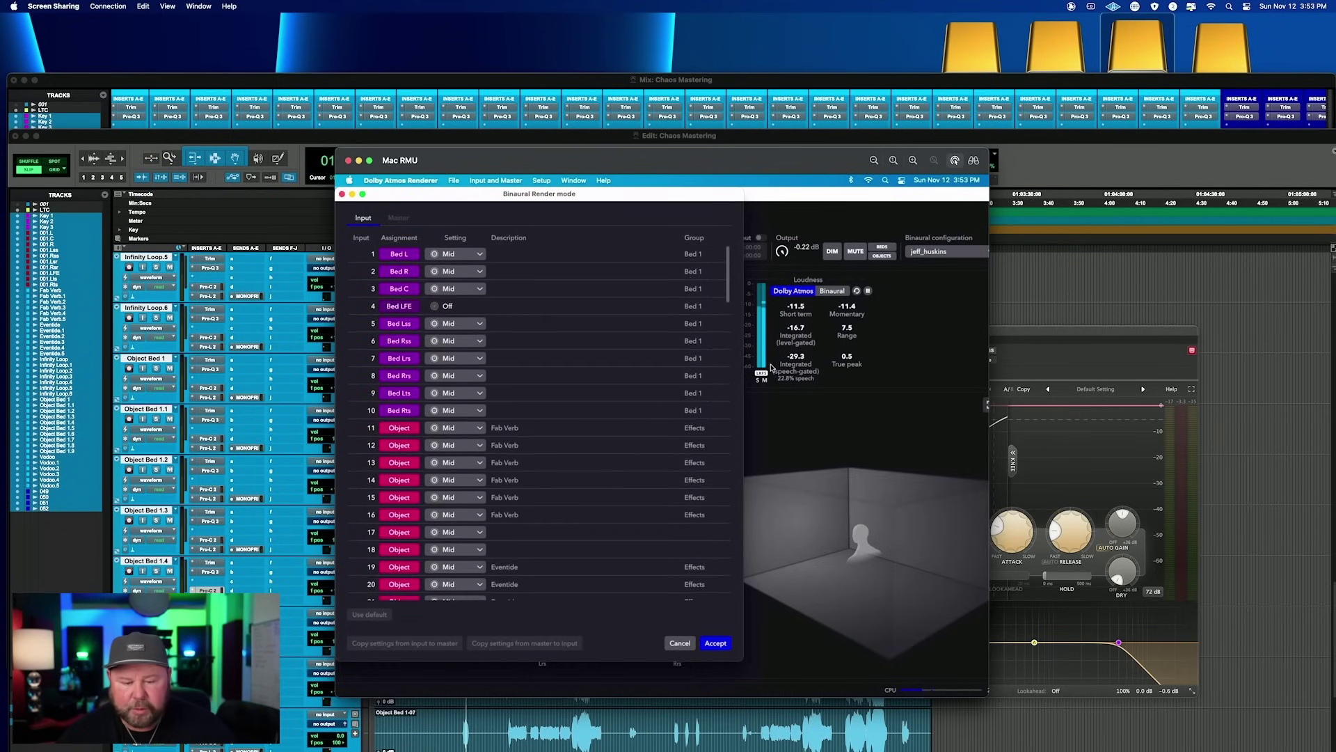
# - Set the binaural render mode of Bed L, Bed R and Bed C to Near
pyautogui.click(466, 256)
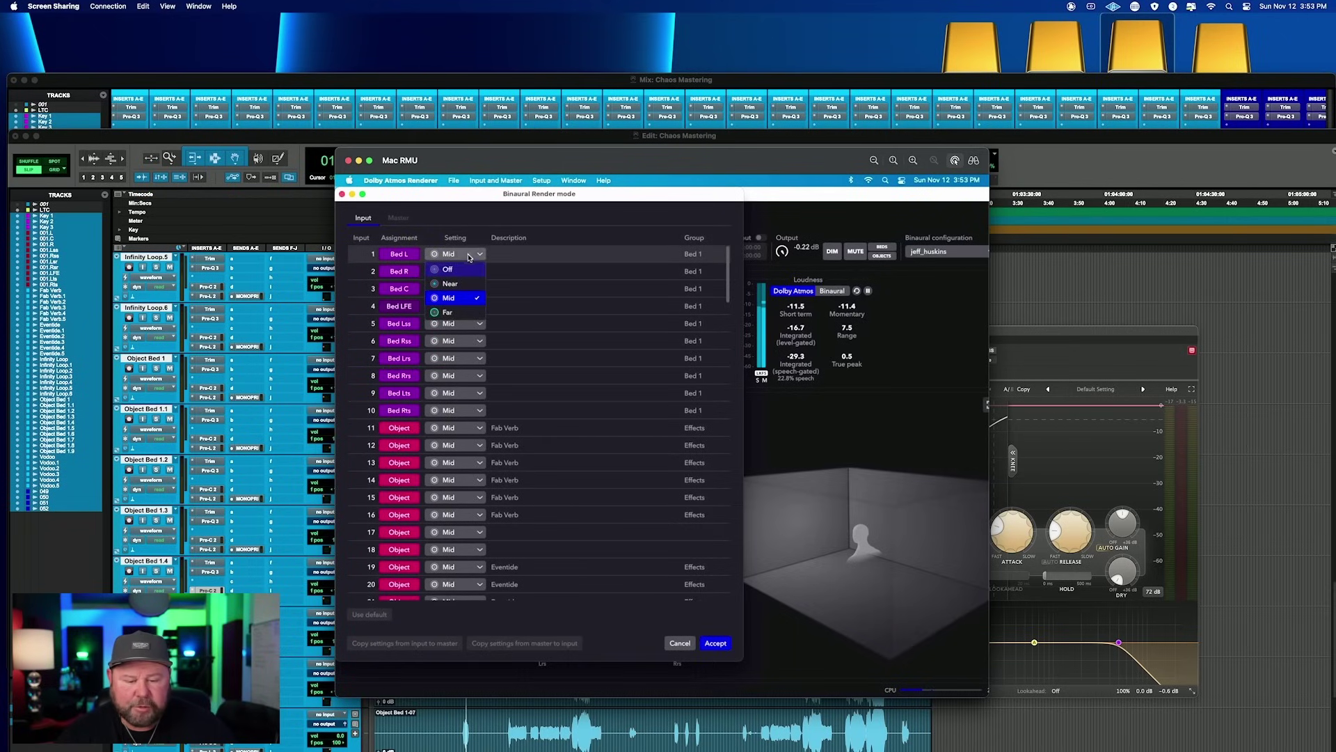
pyautogui.click(471, 284)
pyautogui.click(460, 271)
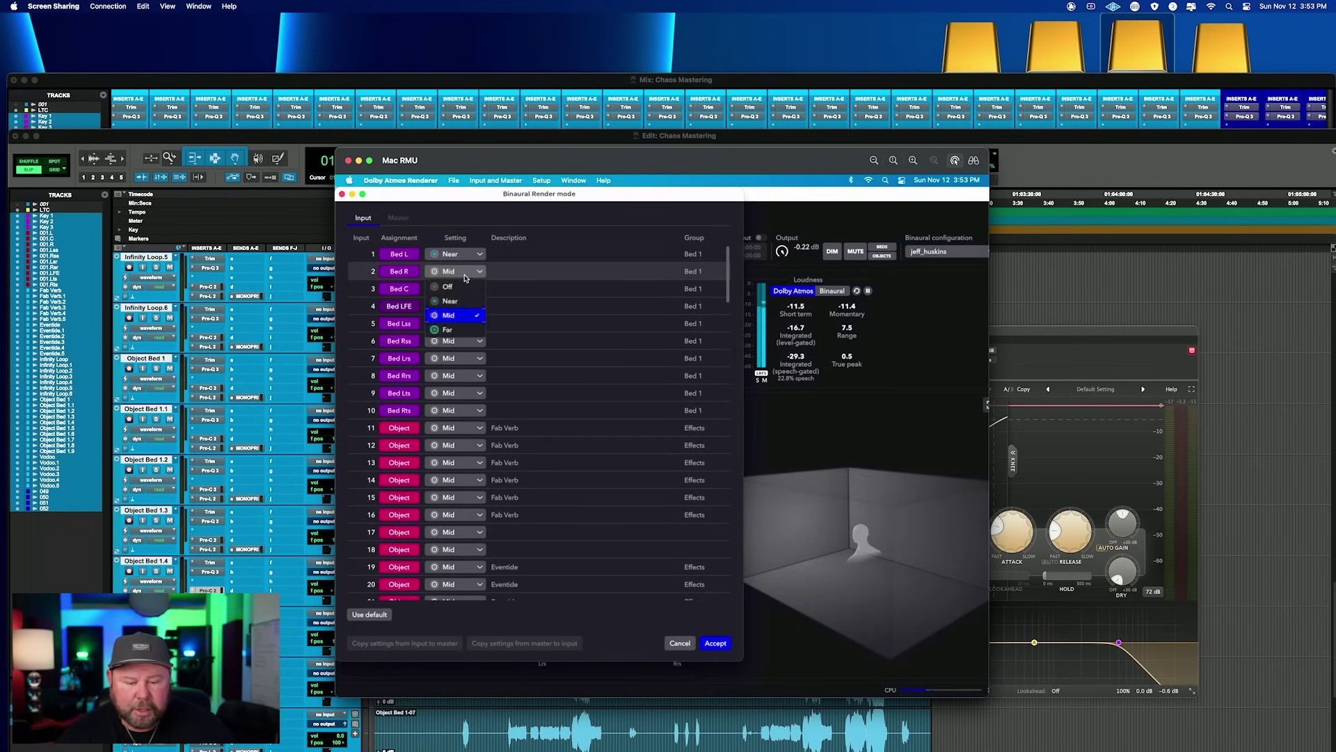
pyautogui.click(463, 300)
pyautogui.click(459, 288)
pyautogui.click(465, 317)
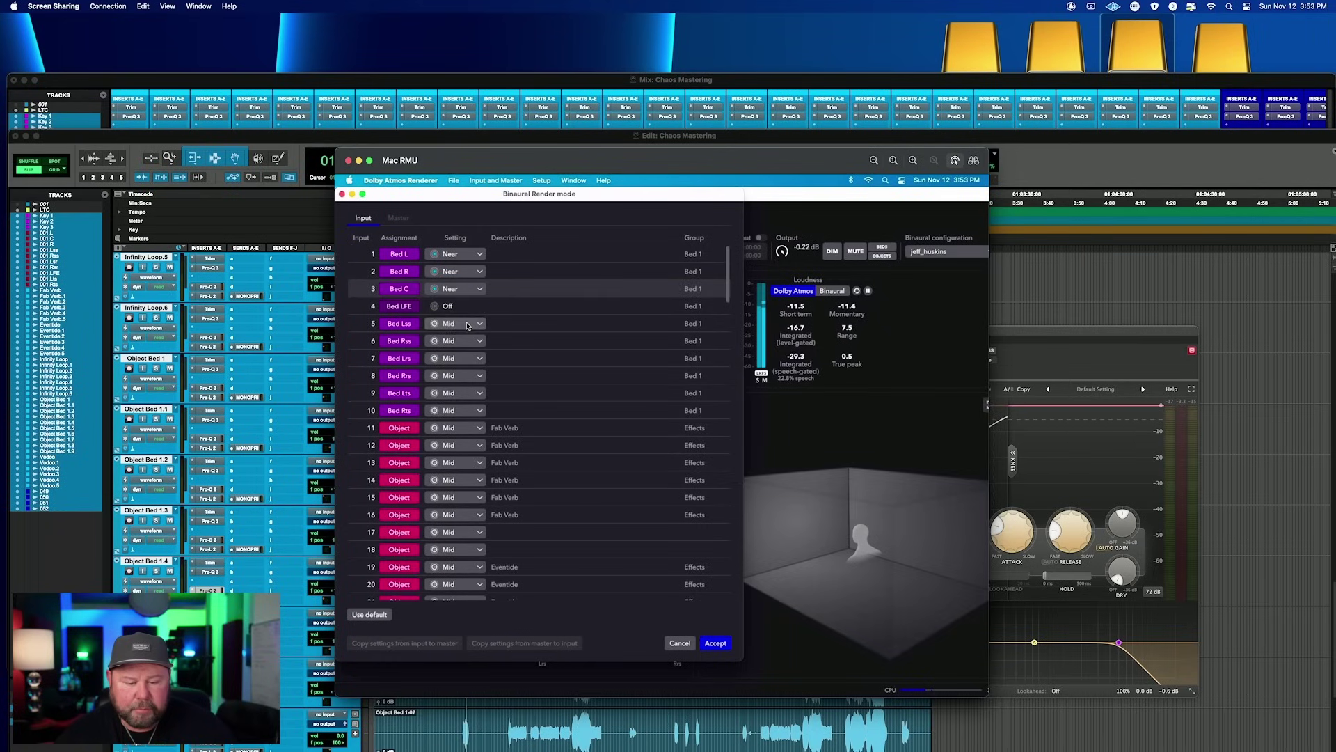
# - Set the binaural render mode of Bed Lrs, Rrs, Lts and Rts together to Far
pyautogui.click(468, 359)
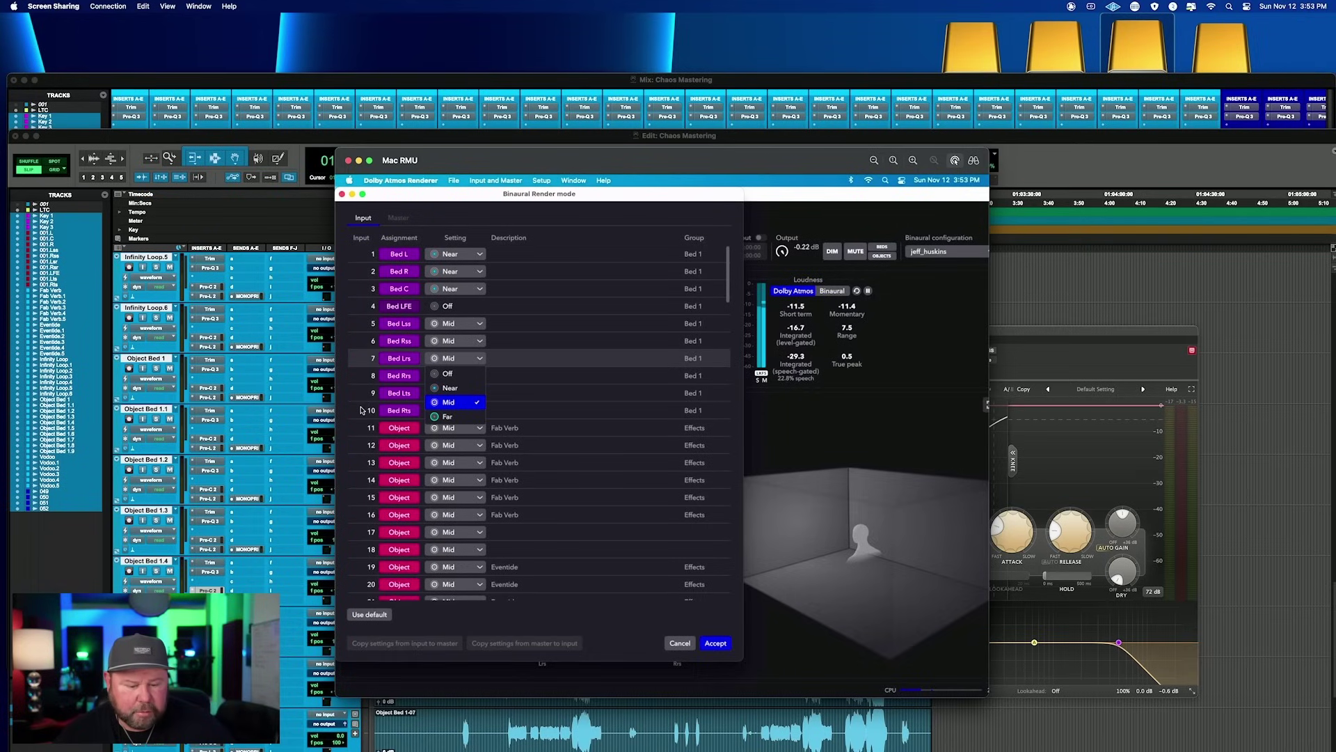
pyautogui.click(449, 402)
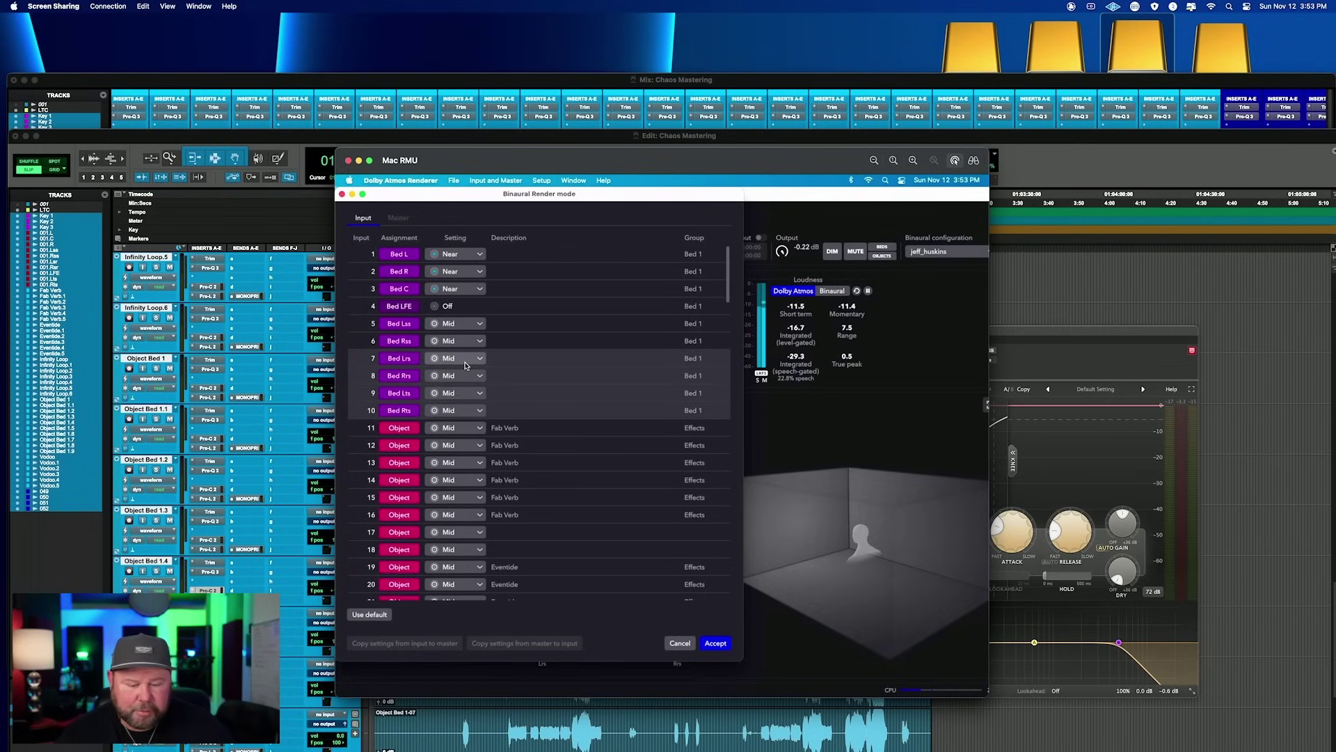
pyautogui.click(467, 363)
pyautogui.click(465, 416)
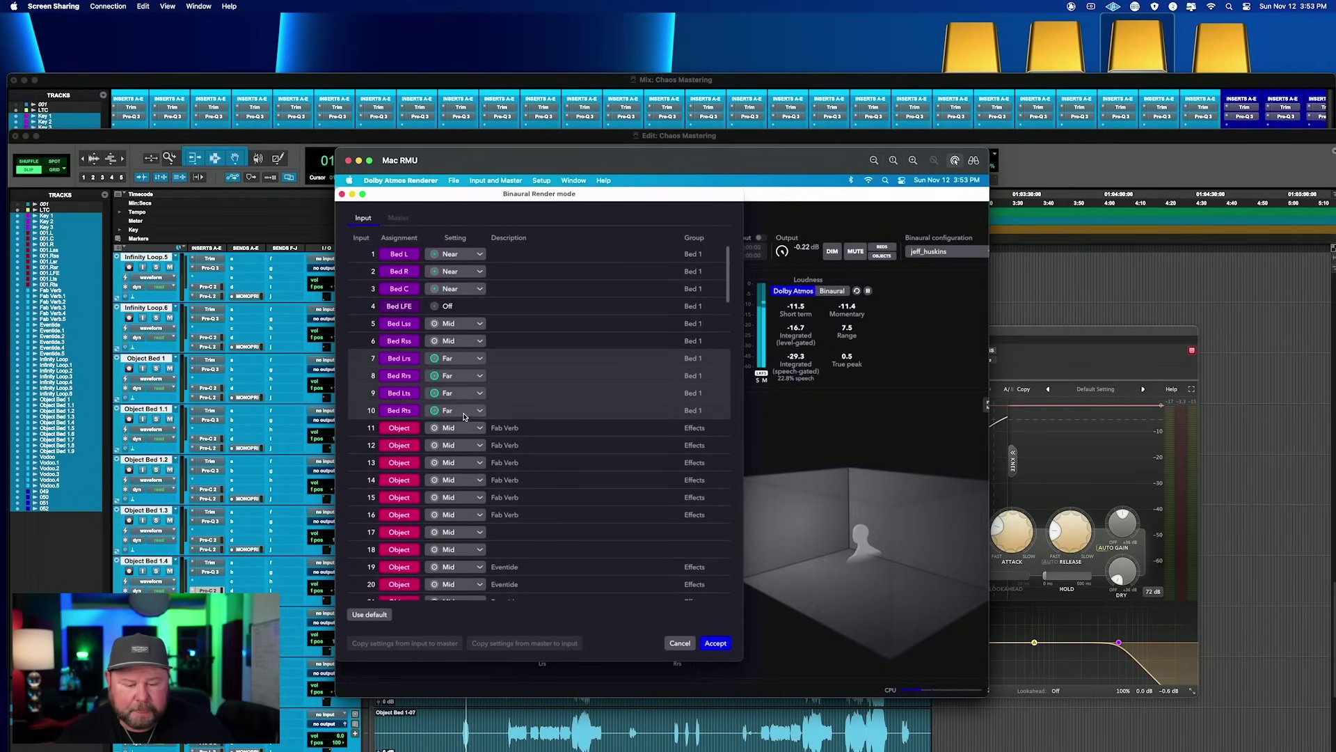
# - Set Fab Verb object inputs 11 and 12 to Near and inputs 15 and 16 to Far
pyautogui.scroll(-5, 567, 435)
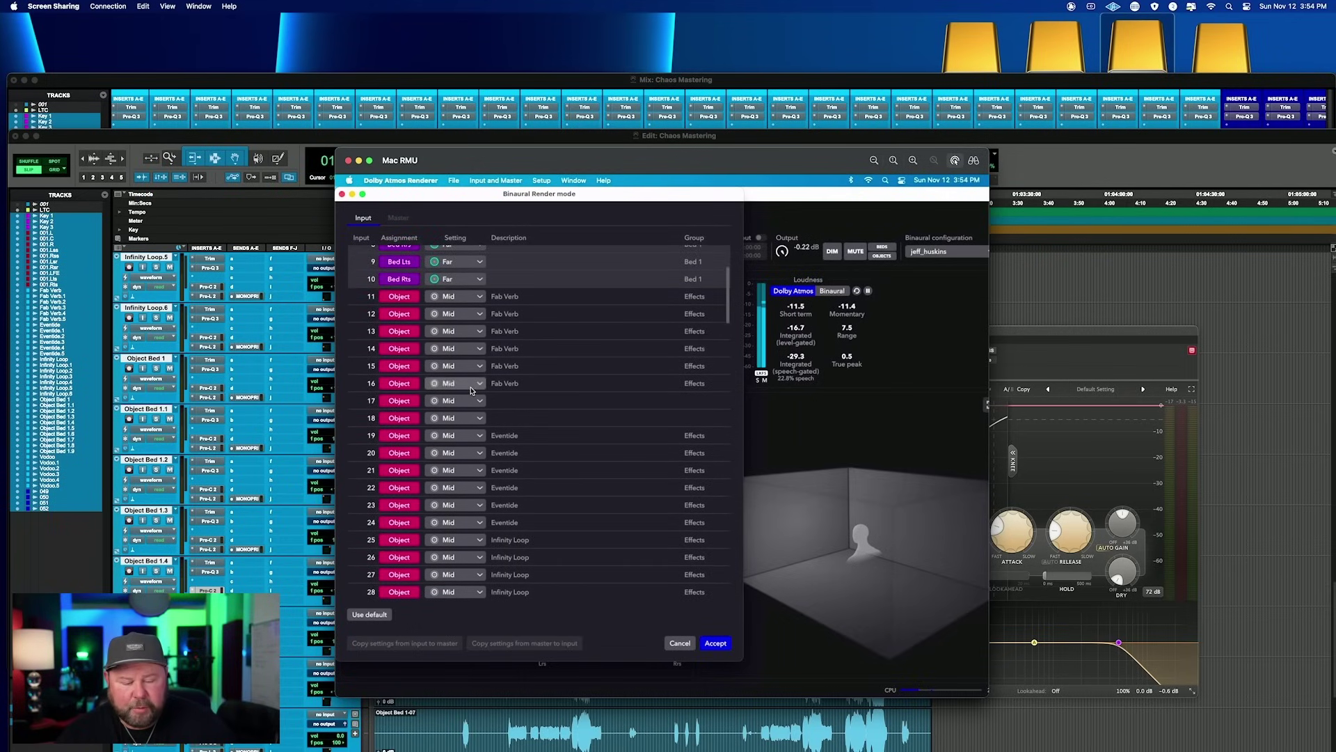
pyautogui.click(464, 299)
pyautogui.click(473, 327)
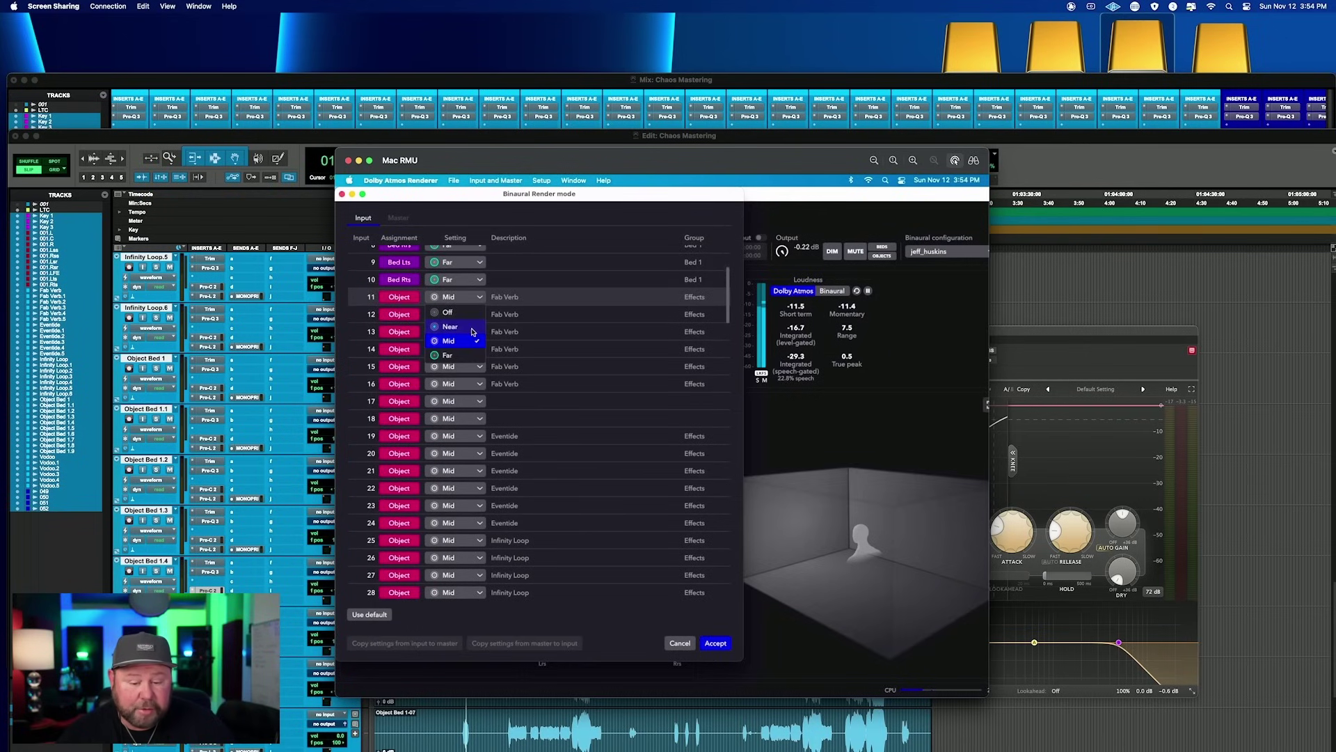
pyautogui.click(468, 314)
pyautogui.click(471, 344)
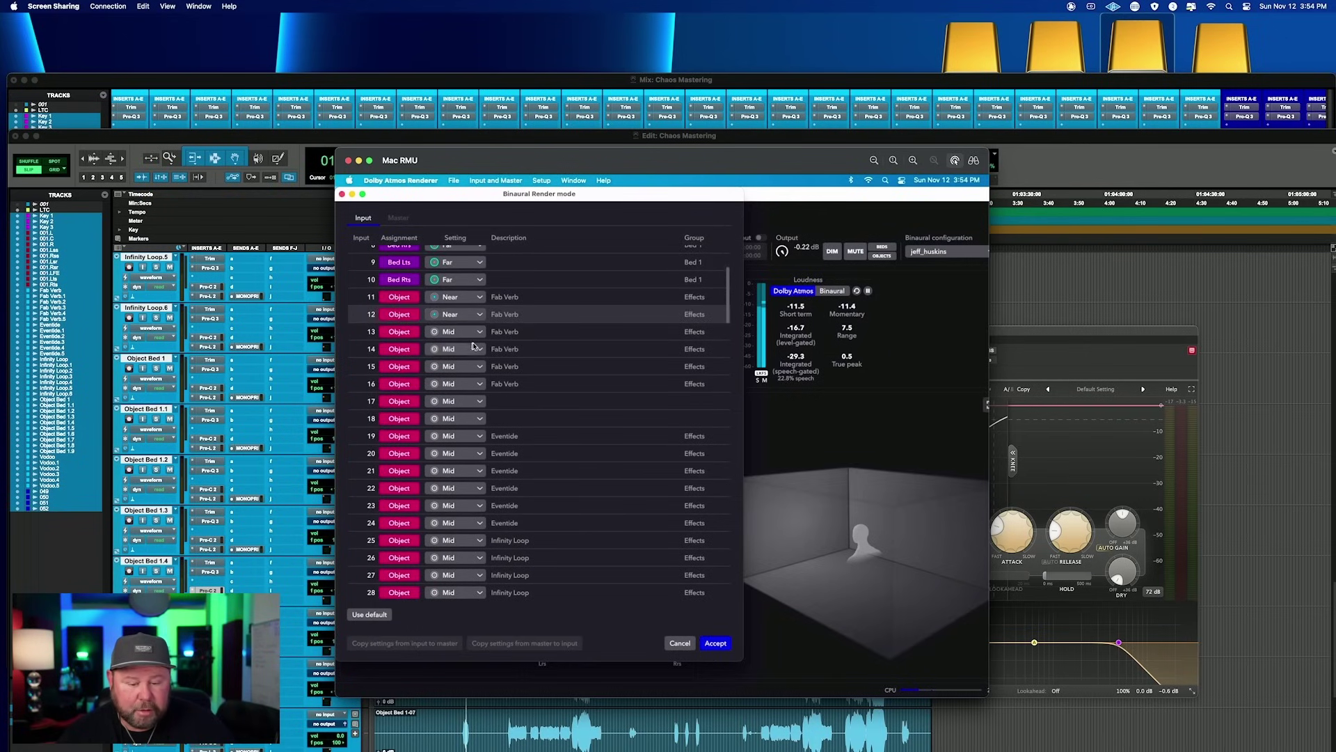
pyautogui.click(465, 366)
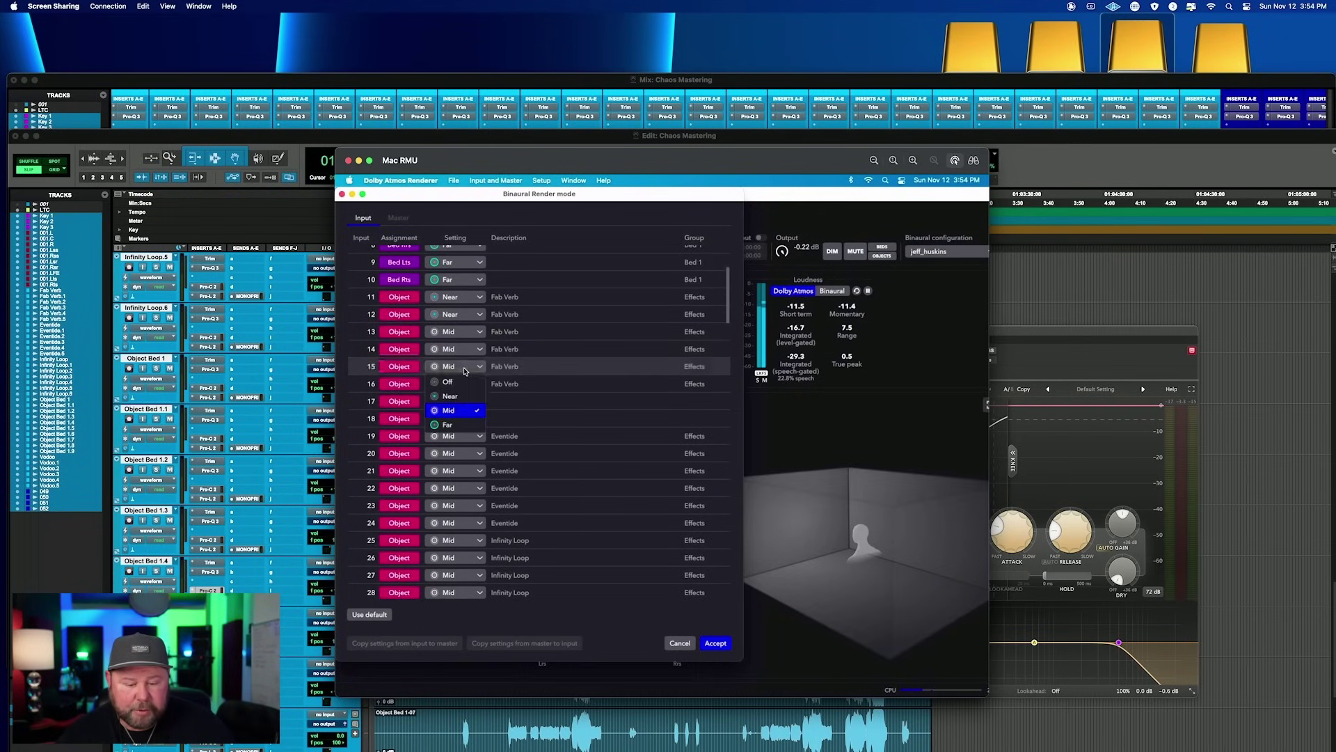
pyautogui.click(460, 425)
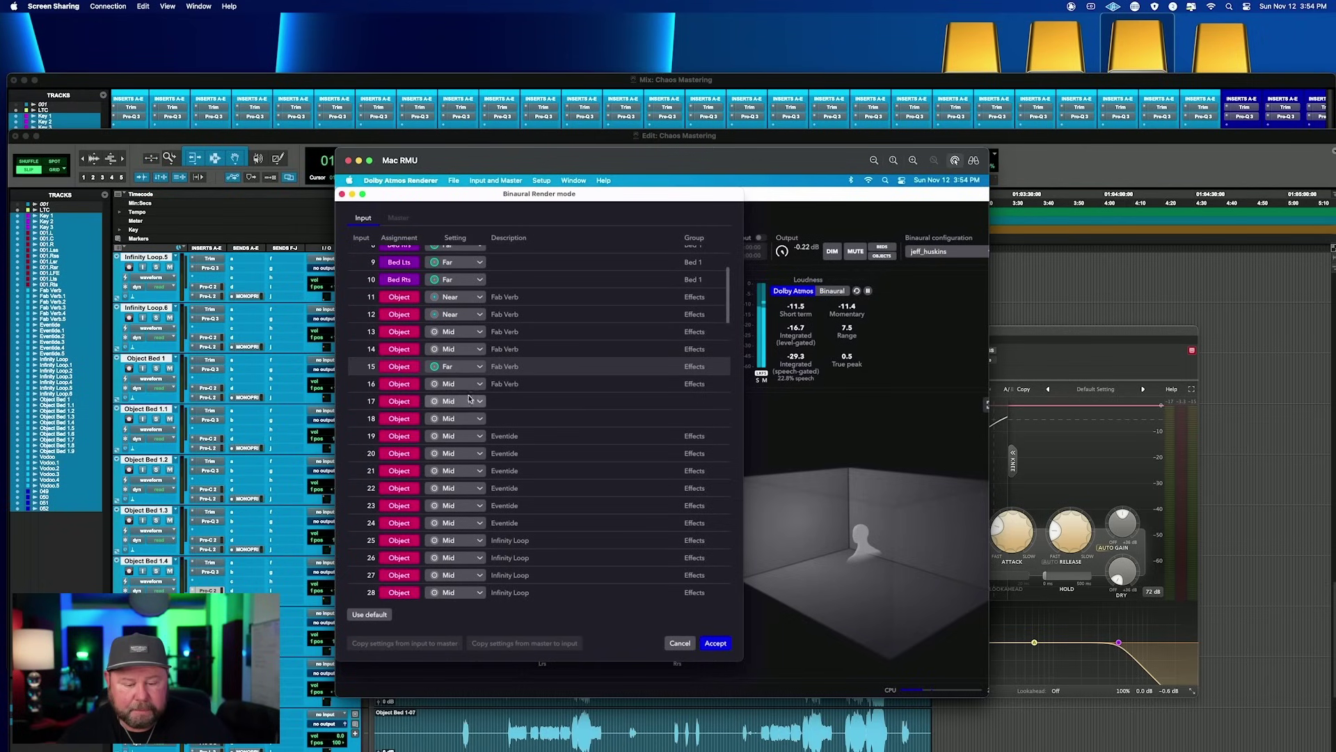
pyautogui.click(462, 385)
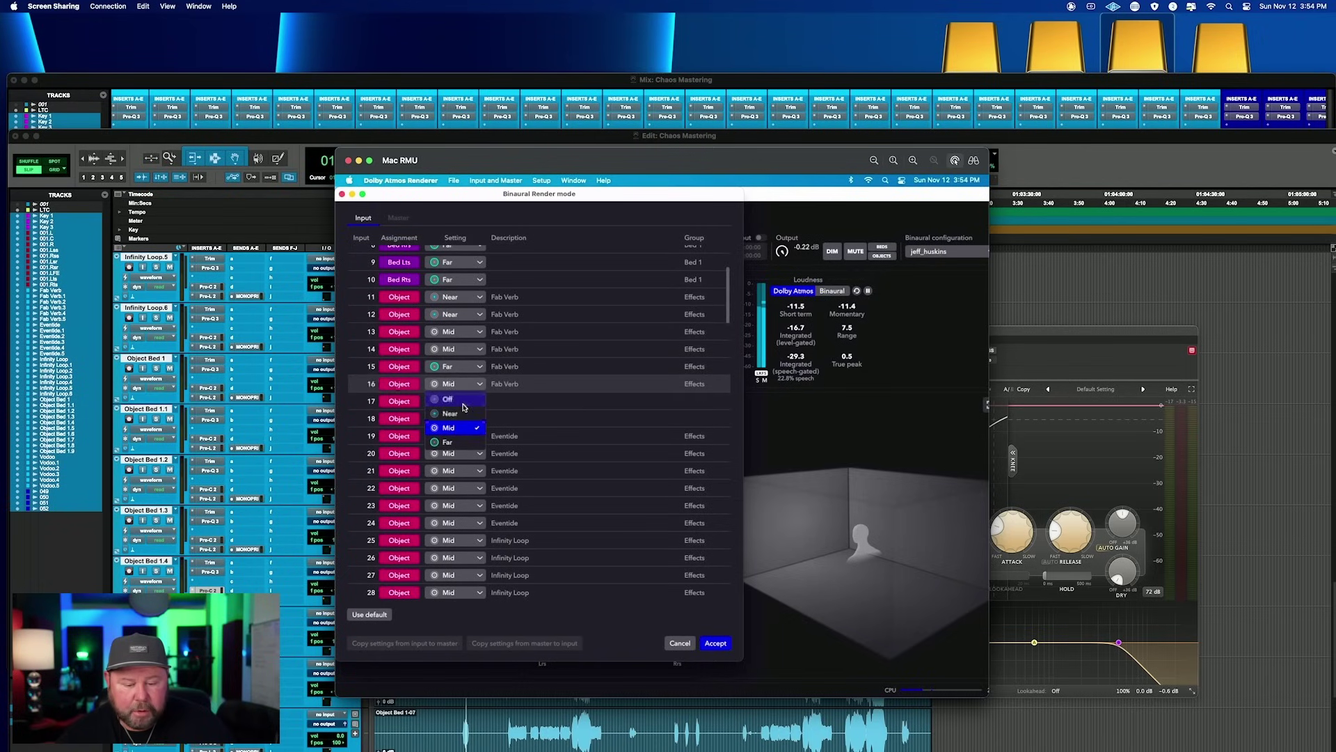
pyautogui.click(465, 443)
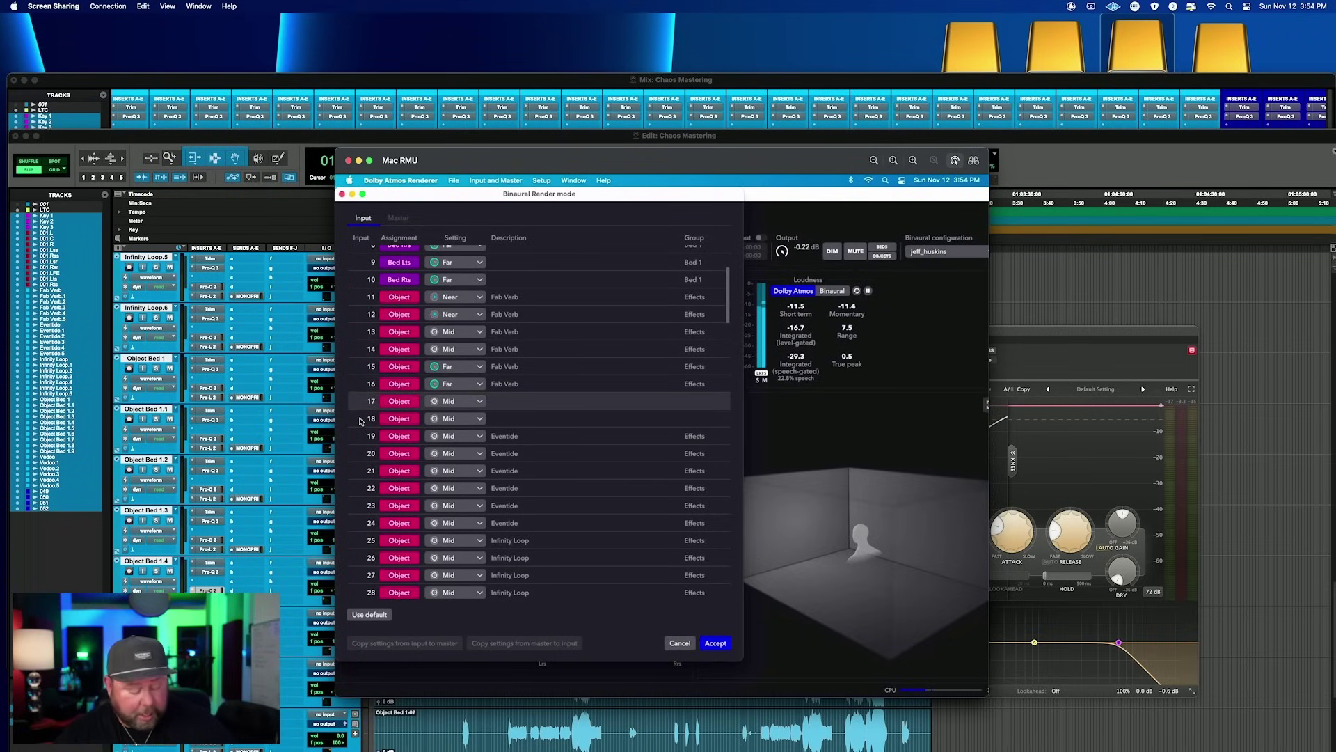
# - Set the binaural render mode of the undescribed object inputs 17 and 18 to Off
pyautogui.click(479, 402)
pyautogui.click(474, 431)
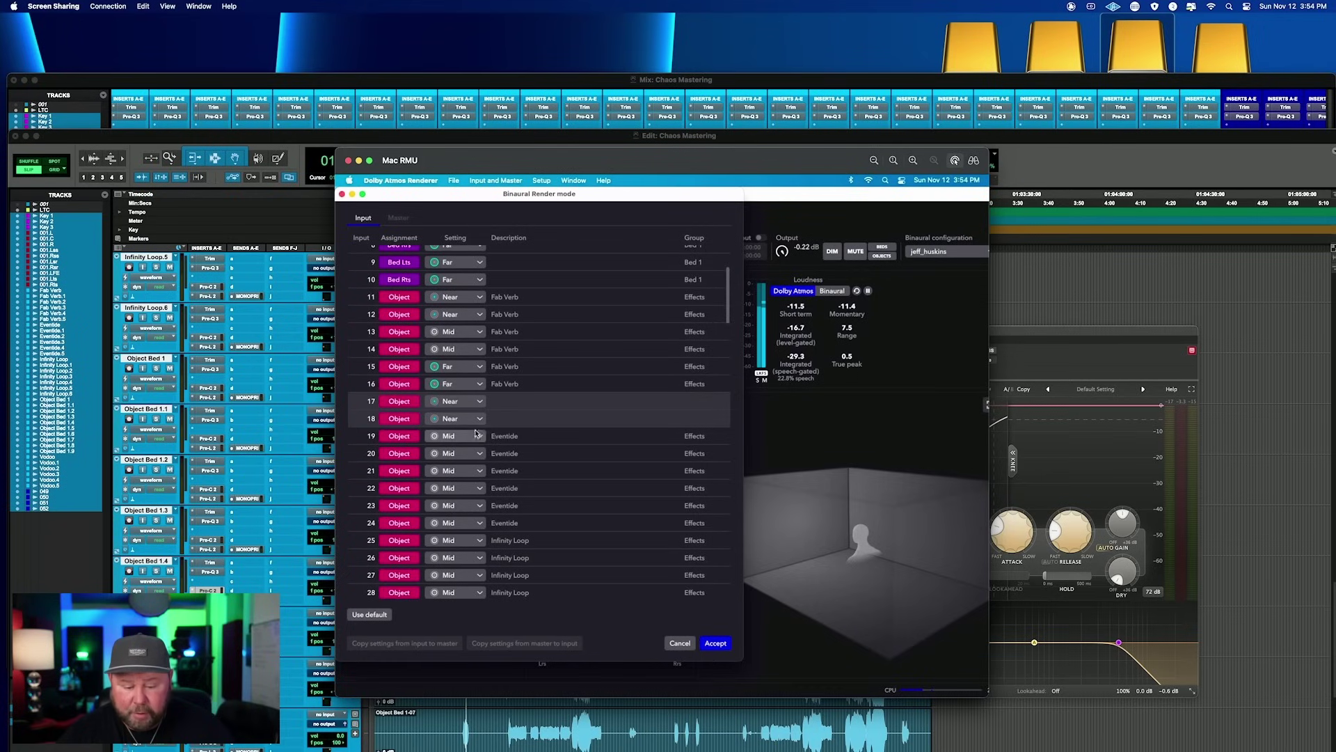
pyautogui.click(471, 402)
pyautogui.click(470, 417)
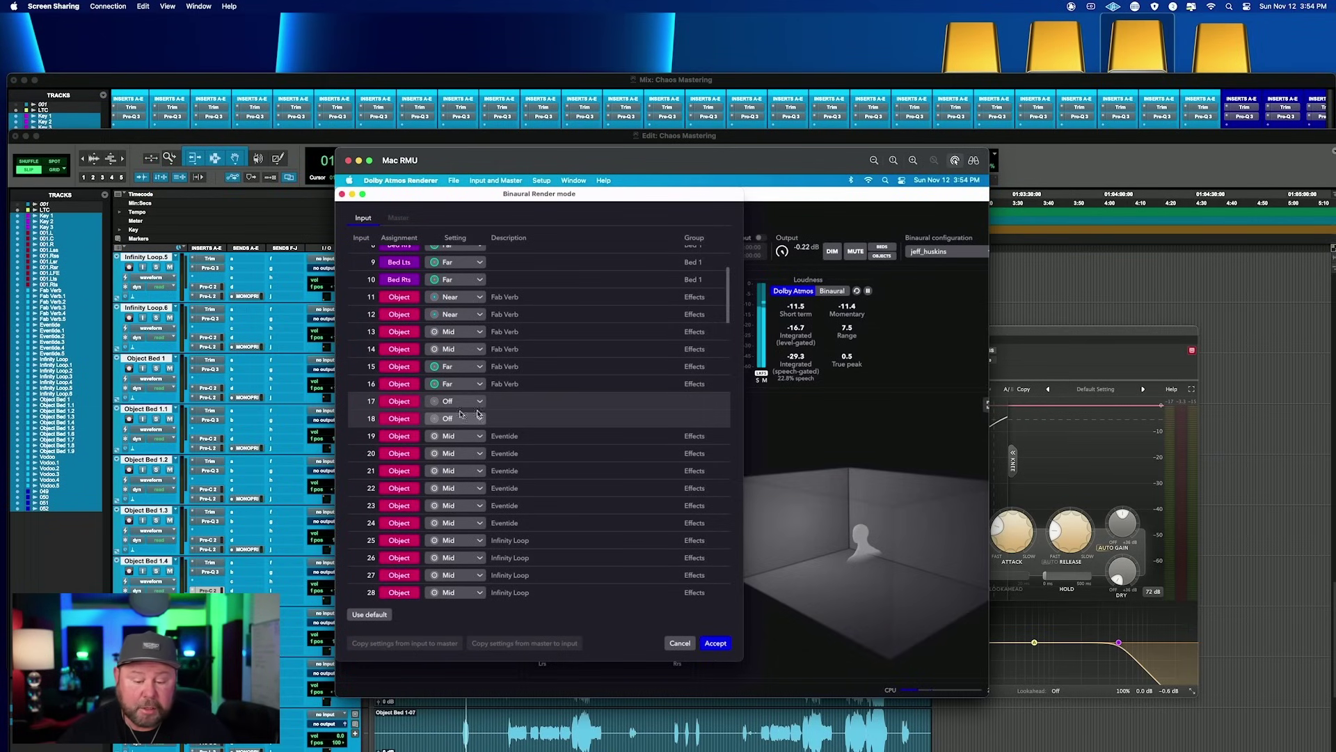
# - Set Object Bed 1 inputs 33 and 34 to Near and accept the binaural render mode settings
pyautogui.scroll(-5, 480, 424)
pyautogui.scroll(-12, 485, 444)
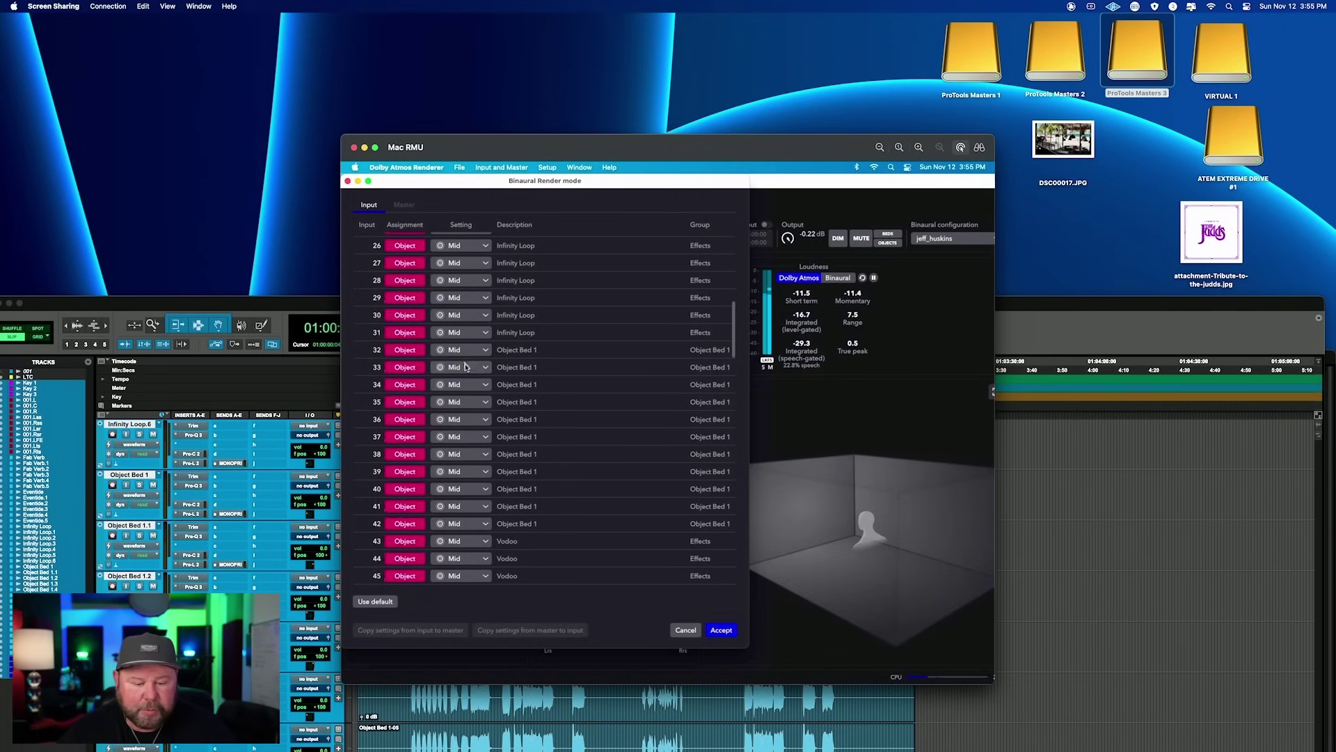
pyautogui.click(465, 367)
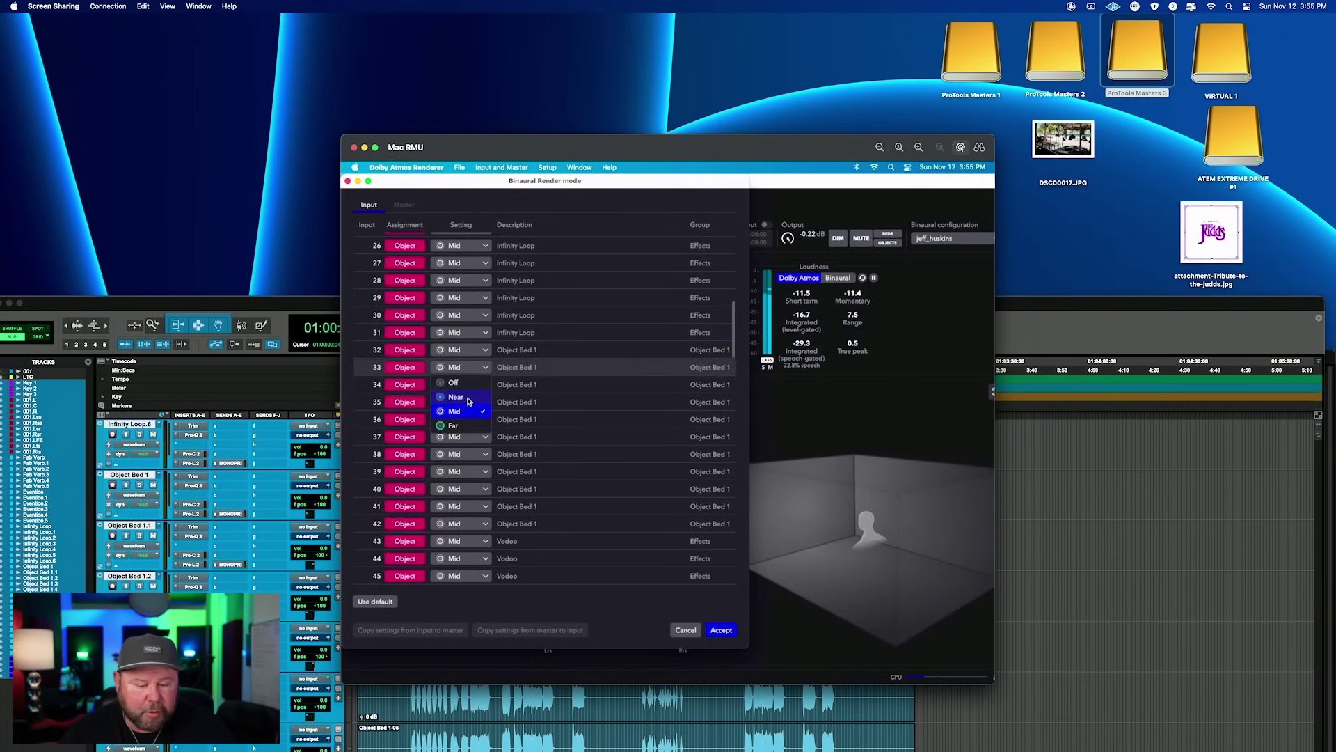
pyautogui.click(456, 397)
pyautogui.click(465, 384)
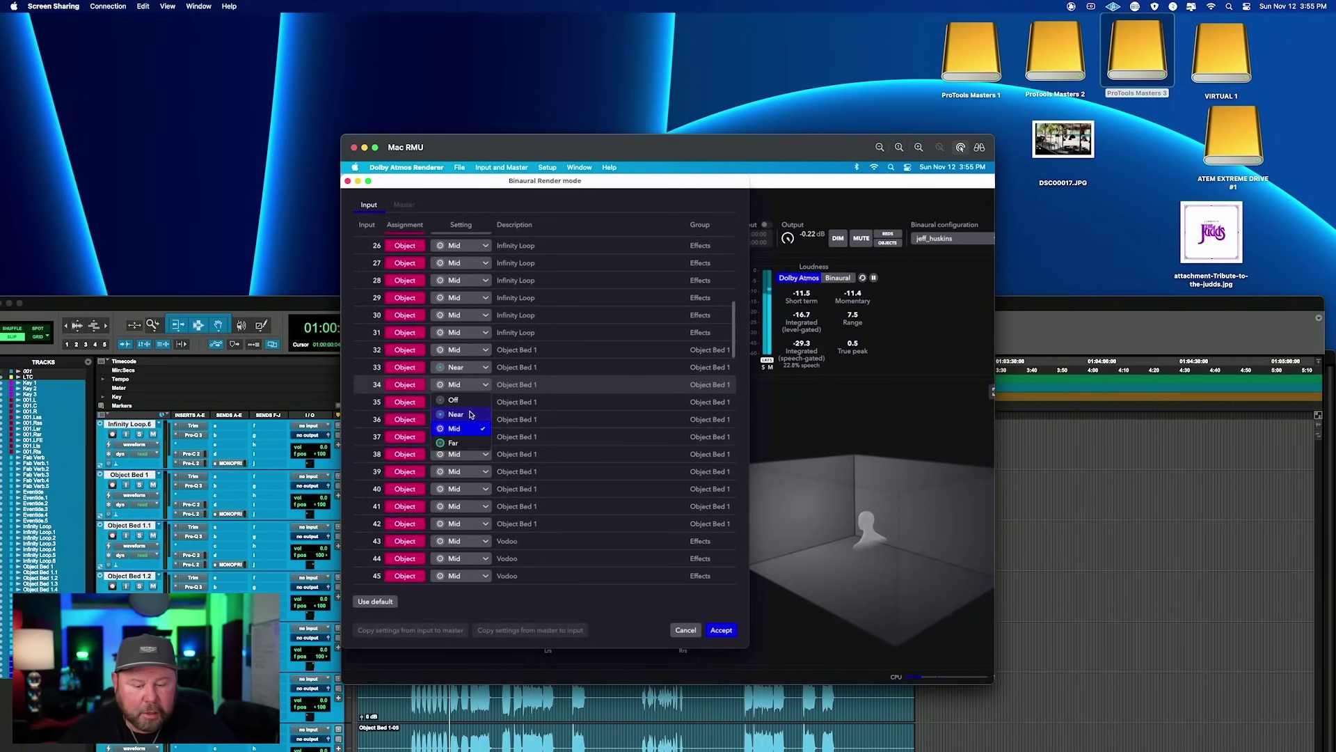
pyautogui.click(470, 414)
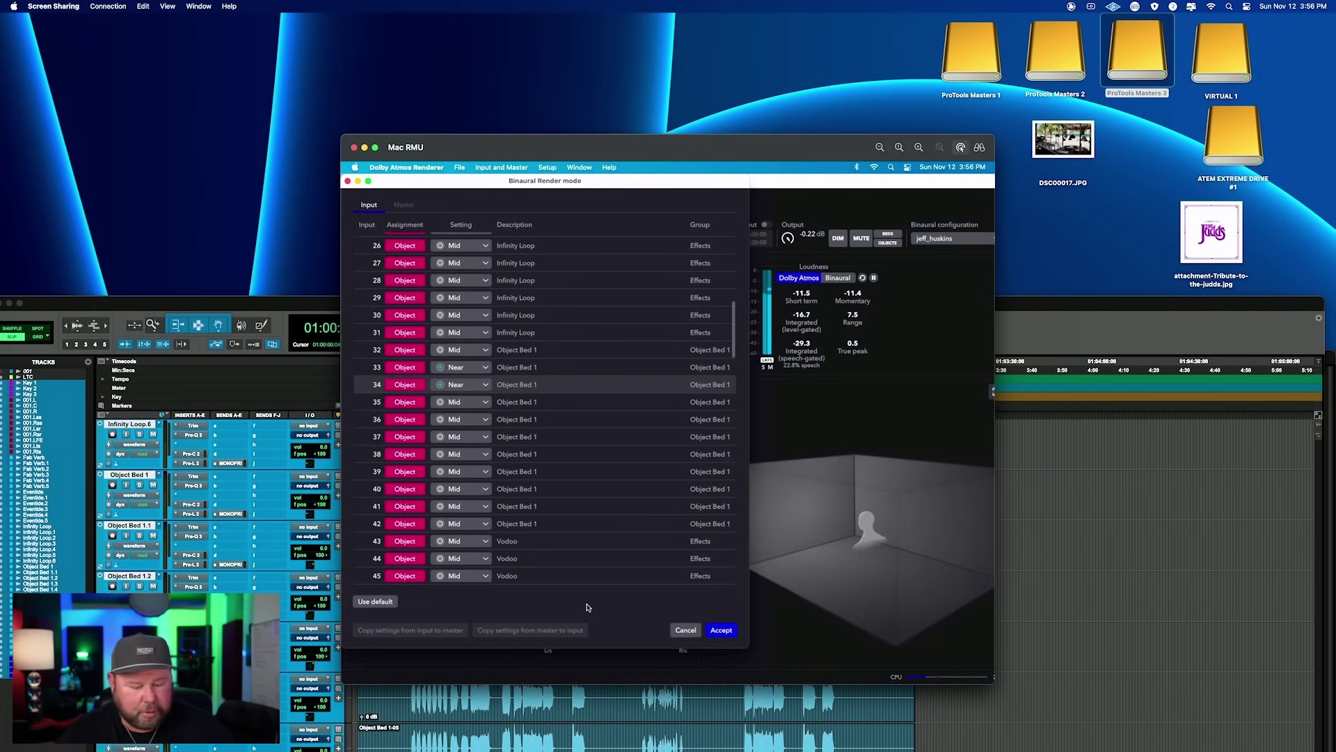
pyautogui.click(721, 631)
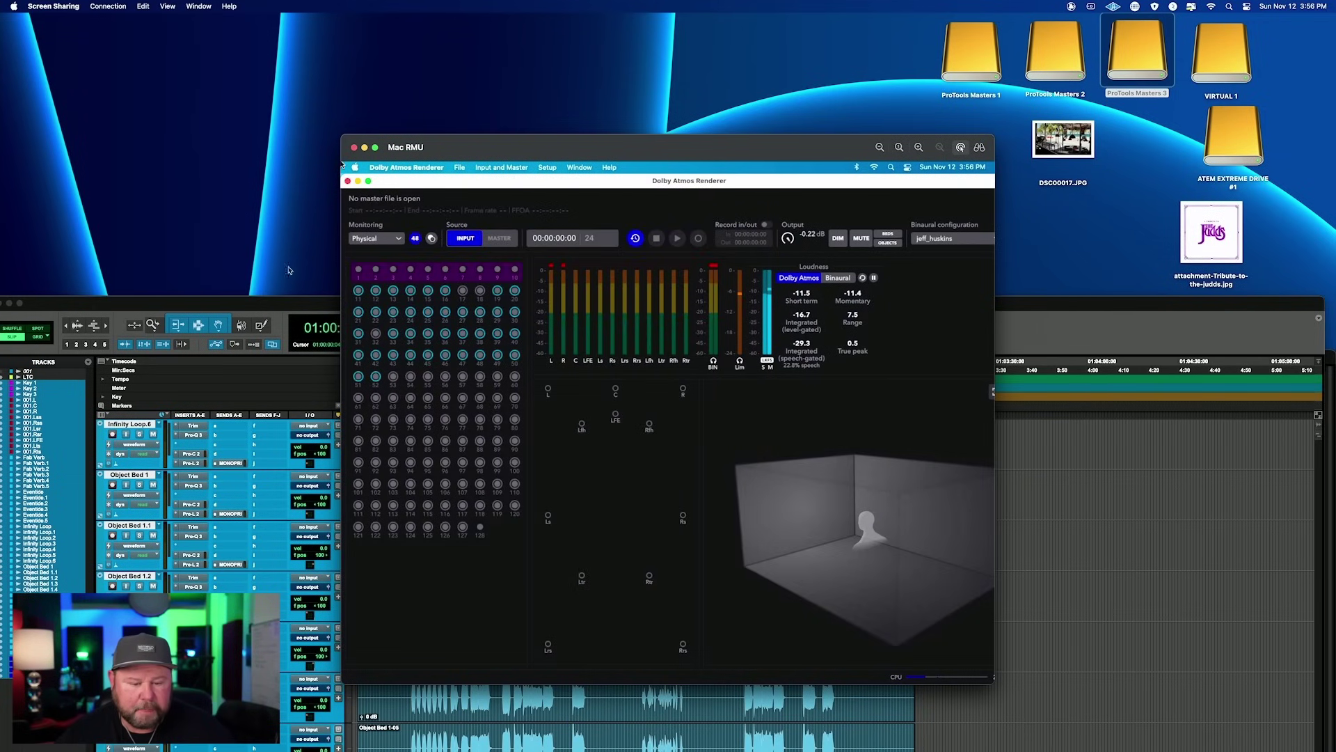
# - Return to the Pro Tools Mix window and bring the LTC, key and 001 bed tracks into view
pyautogui.doubleClick(300, 304)
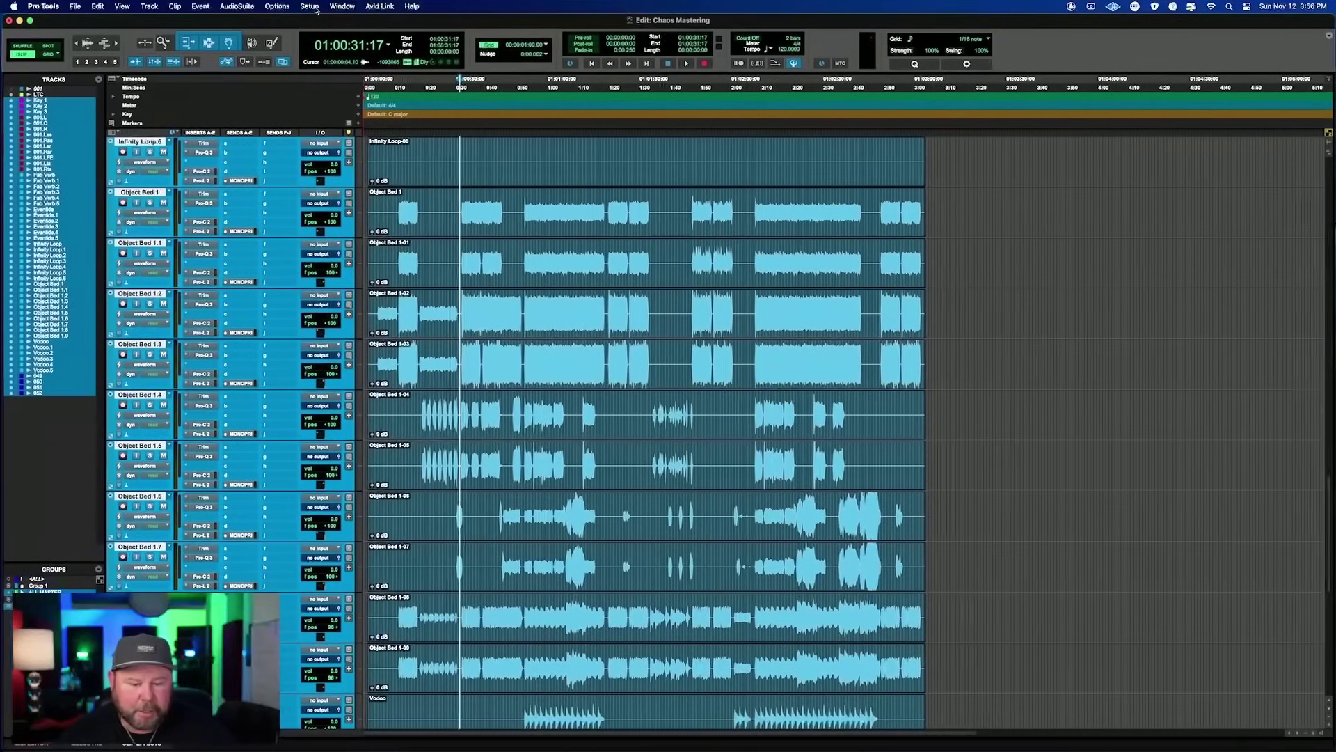
pyautogui.moveTo(318, 18); pyautogui.dragTo(374, 510)
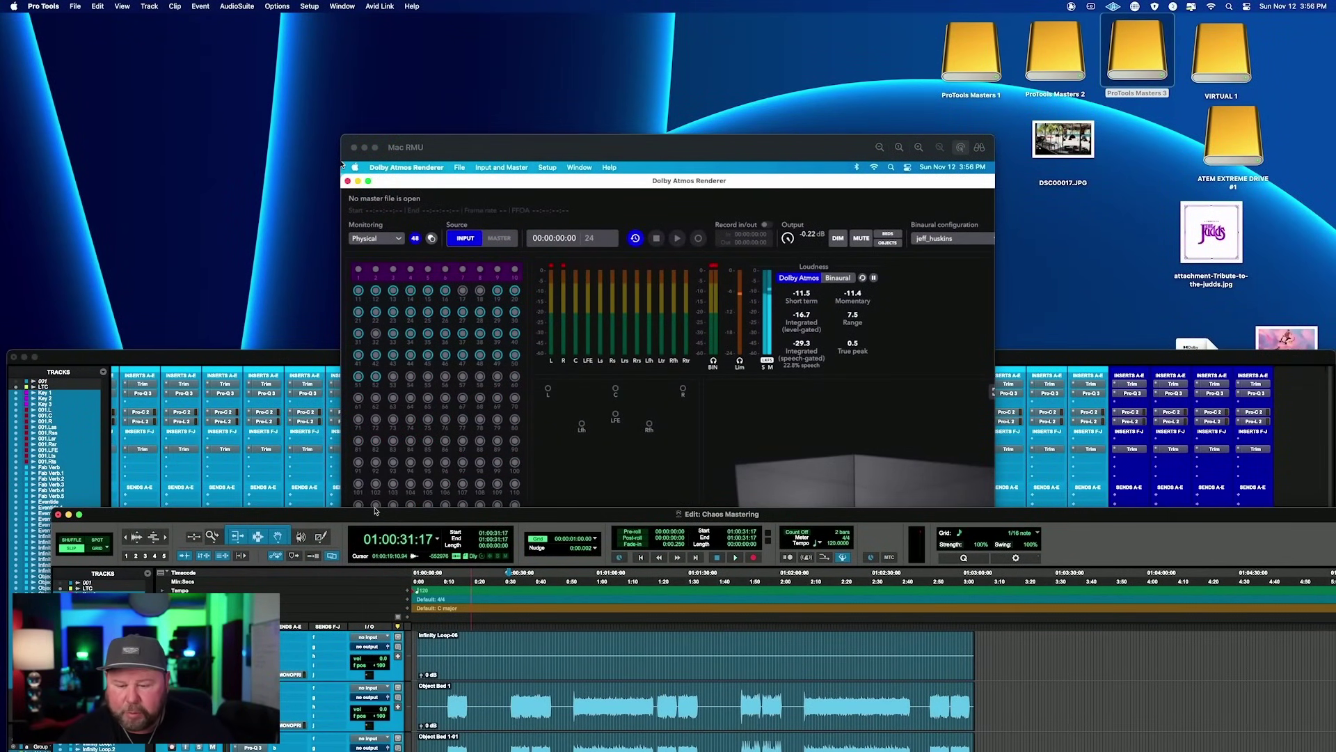
pyautogui.doubleClick(374, 513)
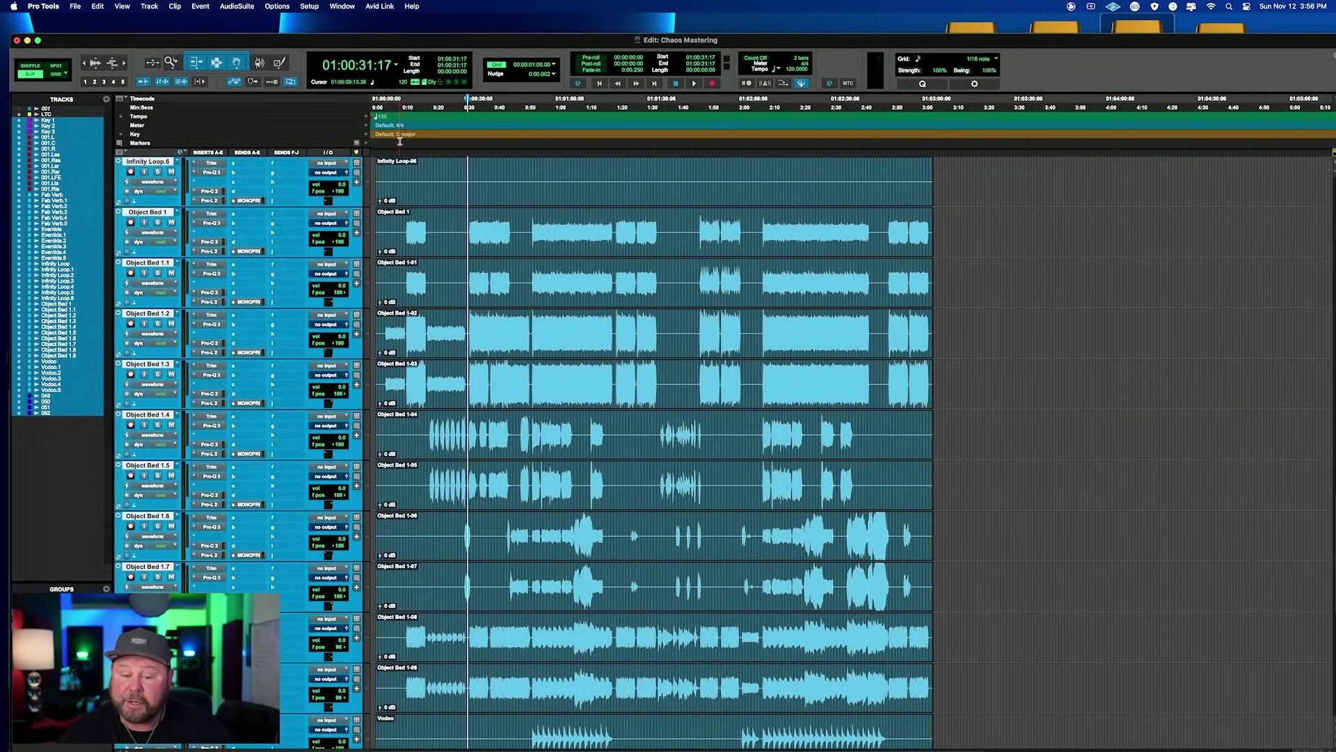
pyautogui.press('super+equal')
pyautogui.moveTo(482, 359); pyautogui.dragTo(458, 55)
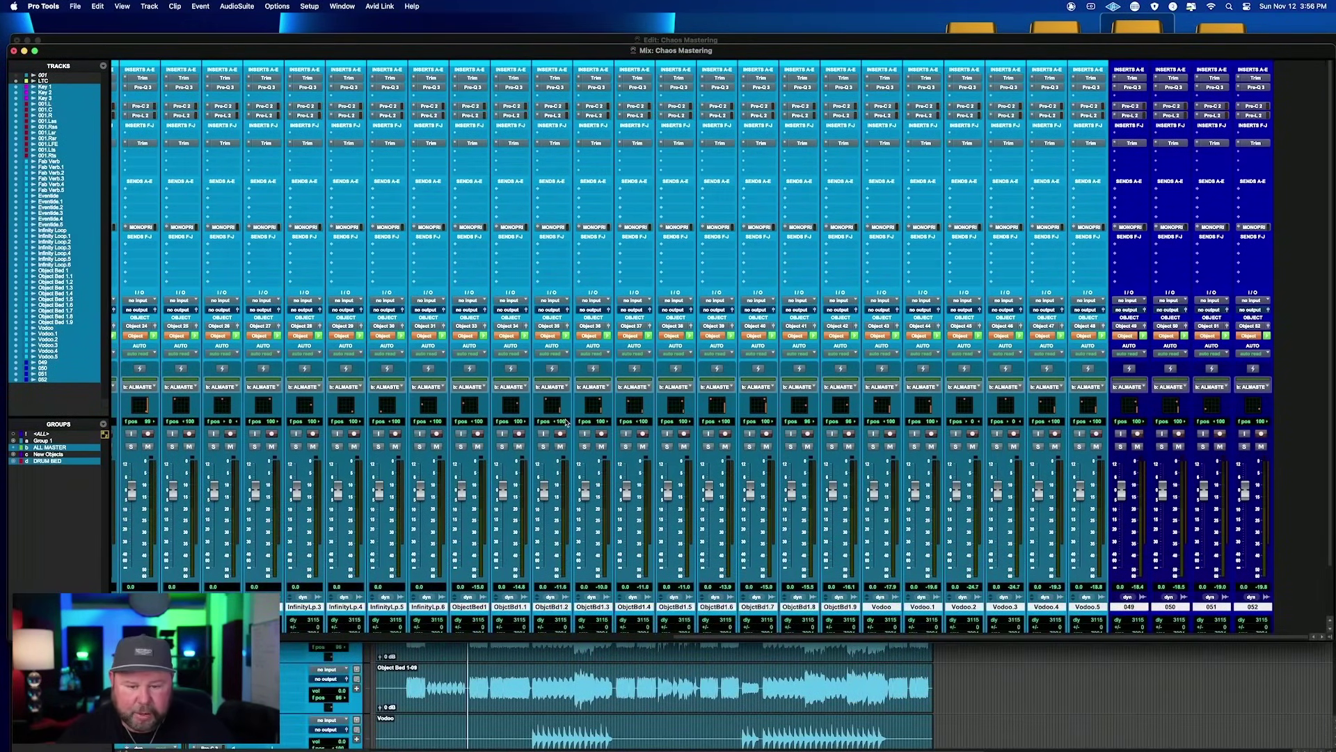
pyautogui.hscroll(-20, 562, 416)
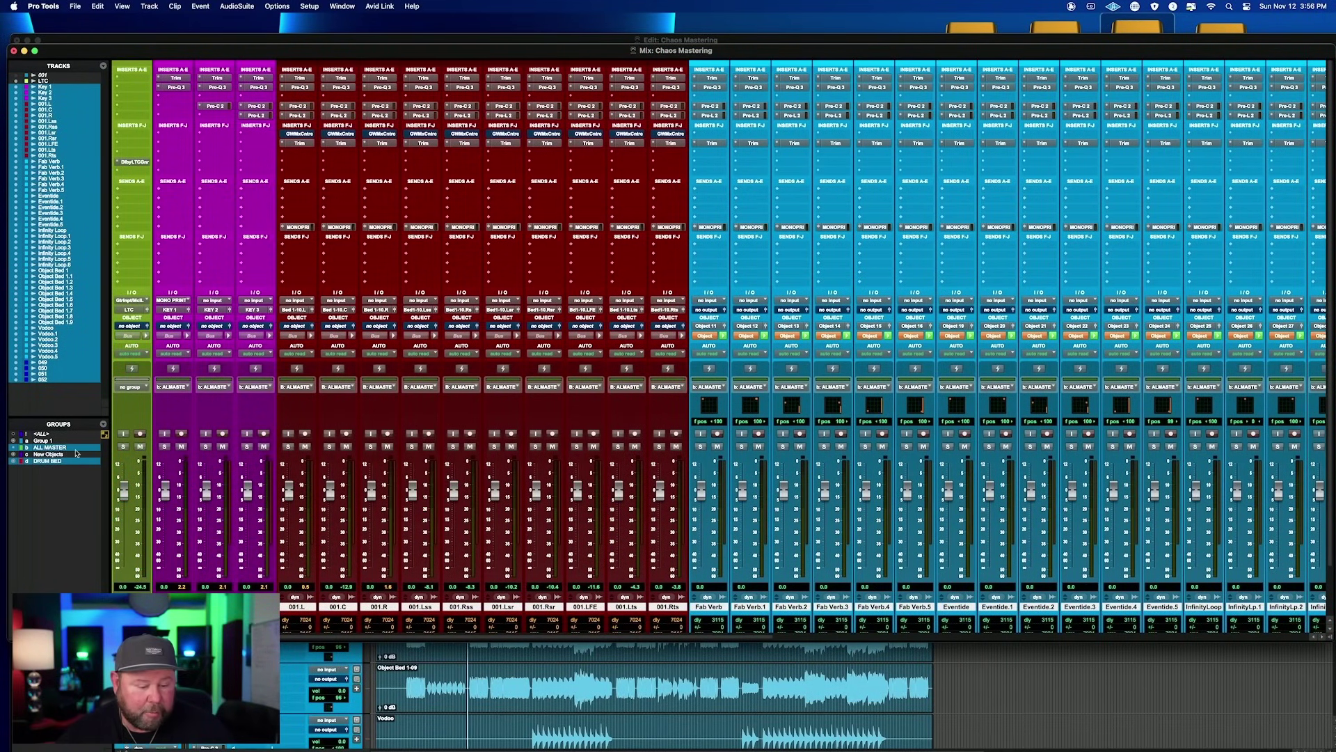
# - Lower the gain of the final Trim plug-in on the 001.L track to -1.3 dB
pyautogui.click(300, 144)
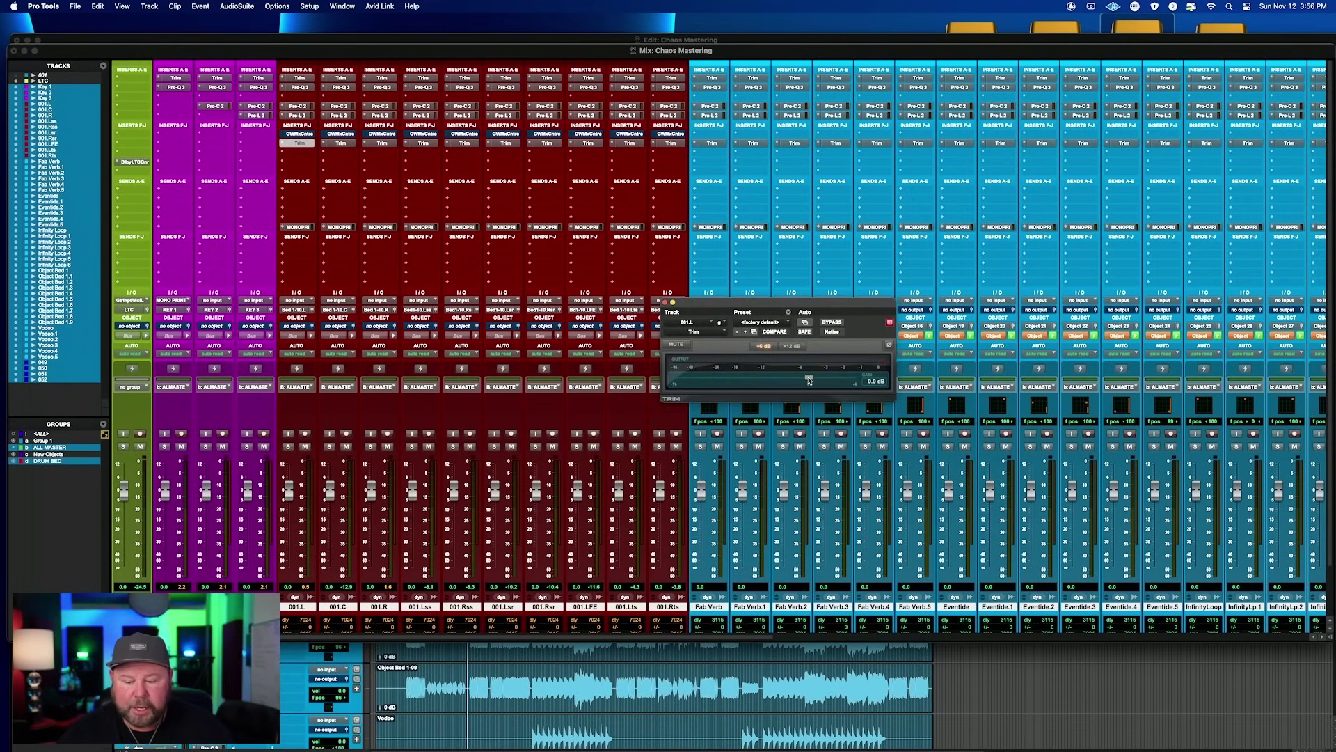
pyautogui.moveTo(809, 380); pyautogui.dragTo(804, 383)
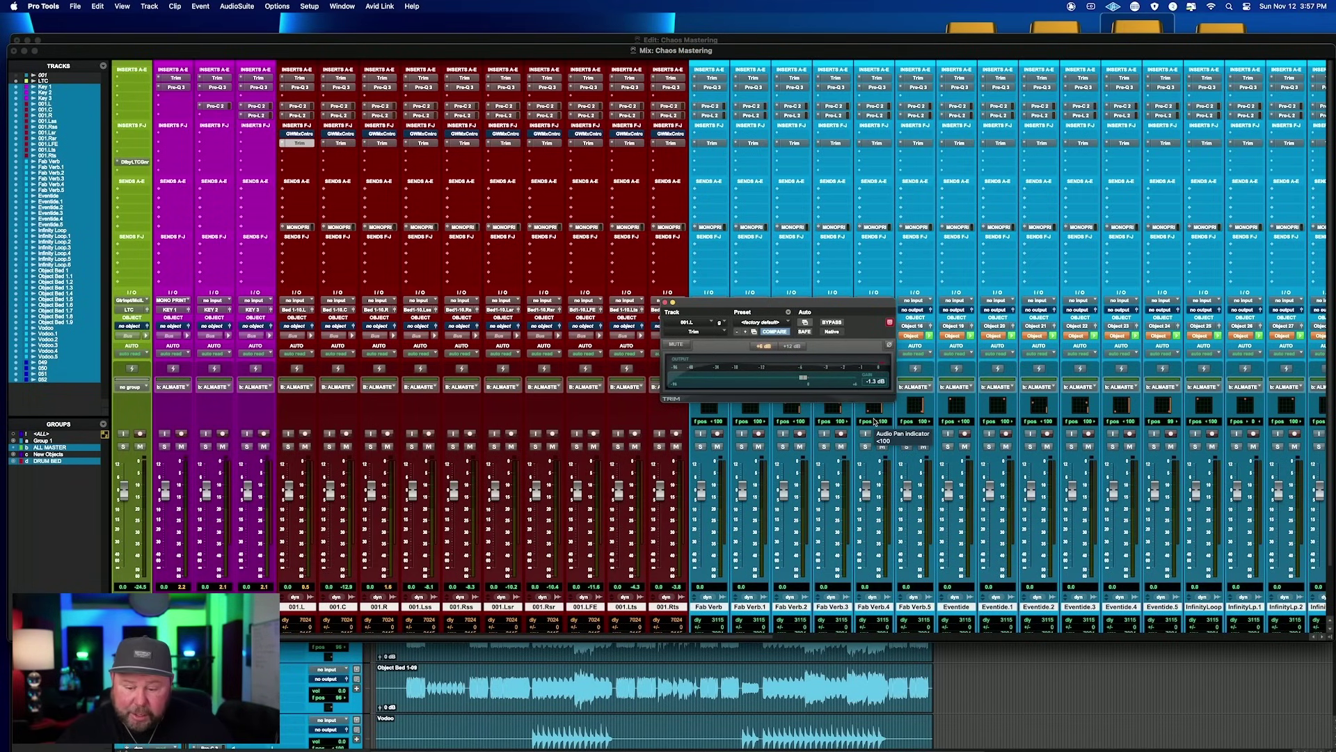
pyautogui.moveTo(803, 379)
pyautogui.mouseDown()
pyautogui.moveTo(783, 381)
pyautogui.moveTo(803, 382)
pyautogui.mouseUp()
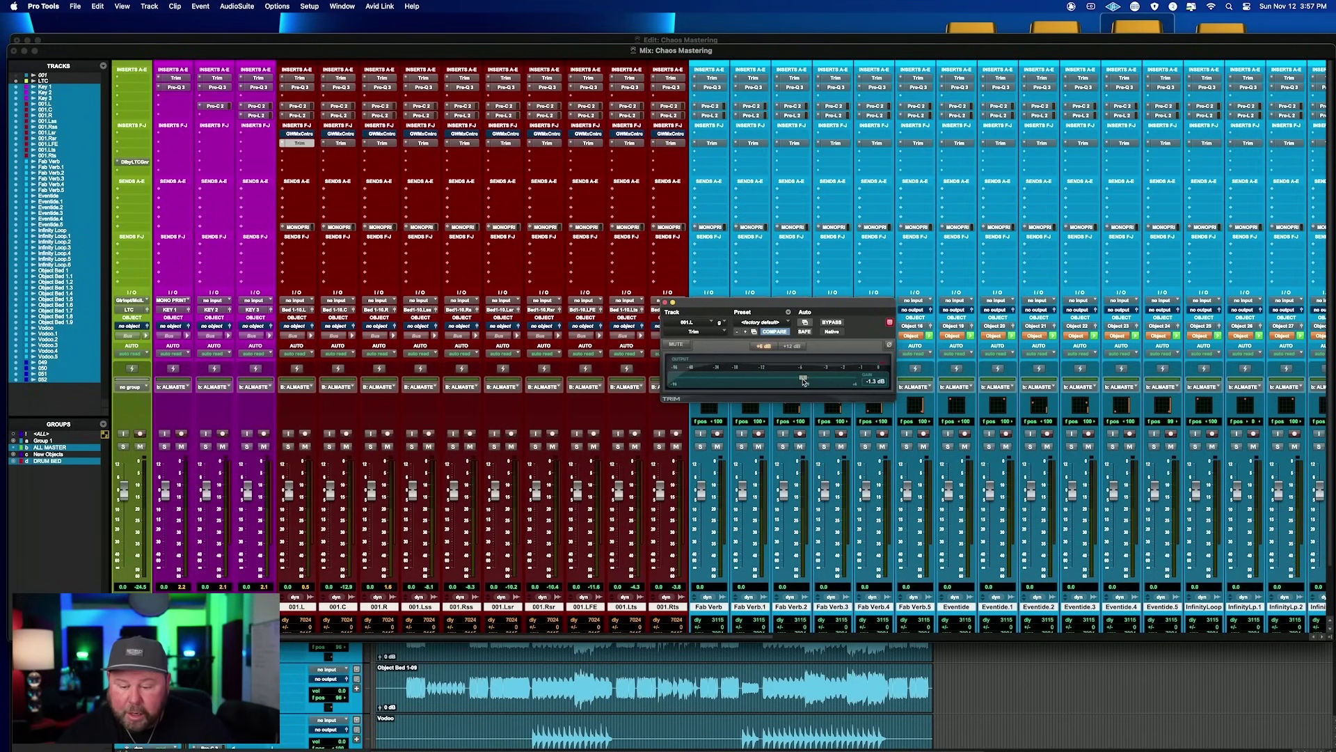
# - Check the gain of the final Trim plug-in on the Eventide and Infinity Loop tracks and close its window
pyautogui.click(960, 143)
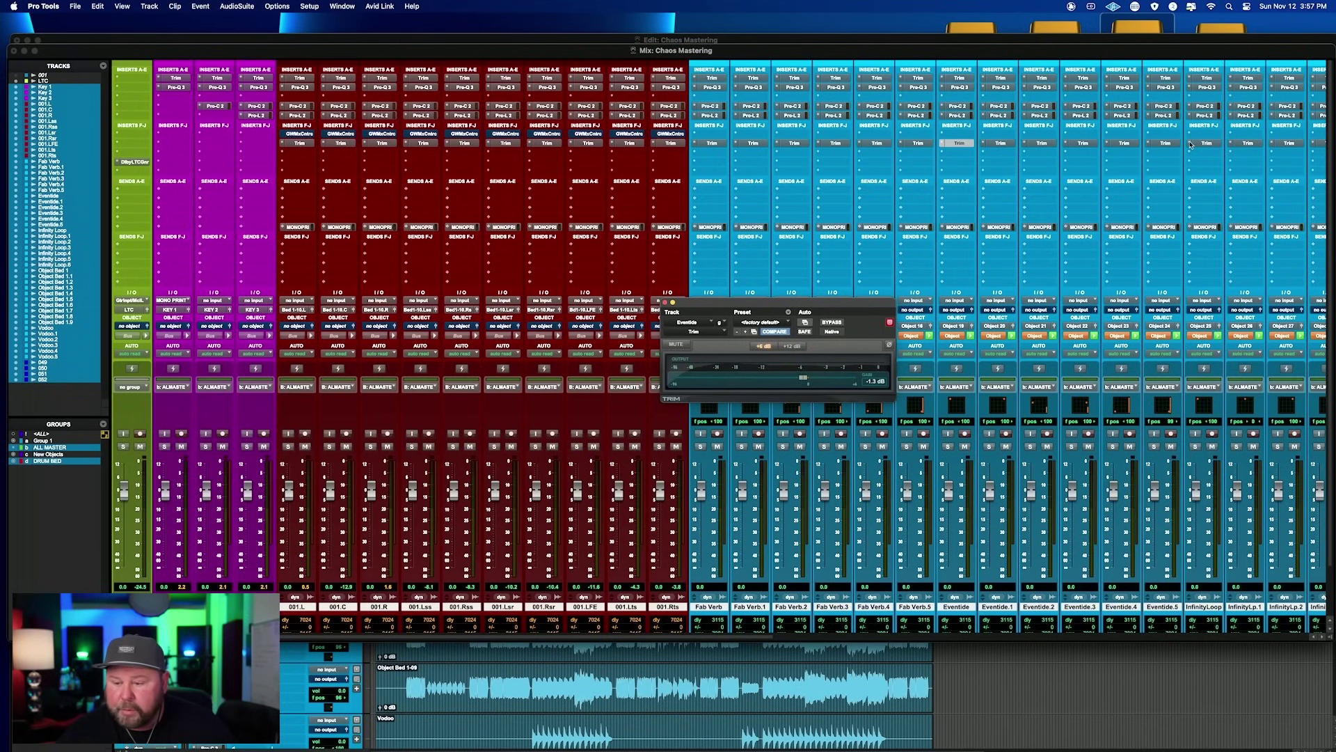
pyautogui.click(1214, 143)
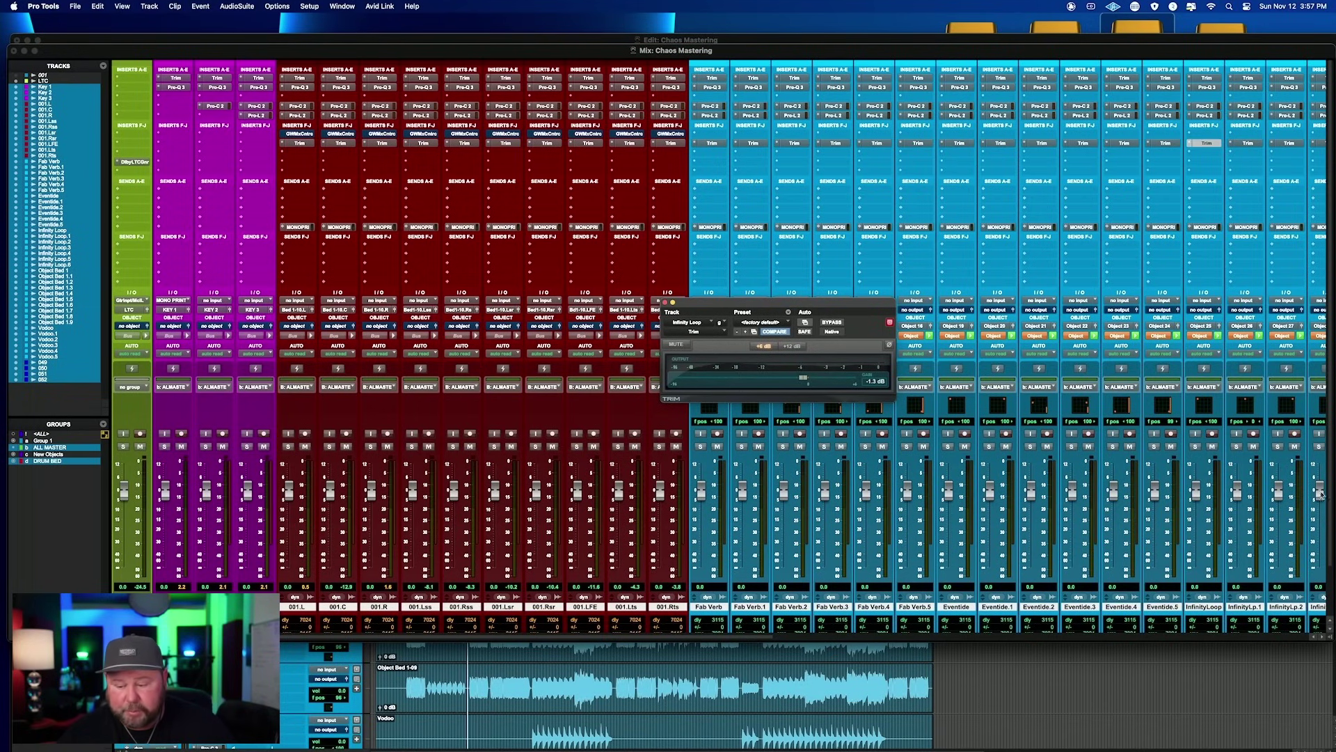
pyautogui.click(665, 303)
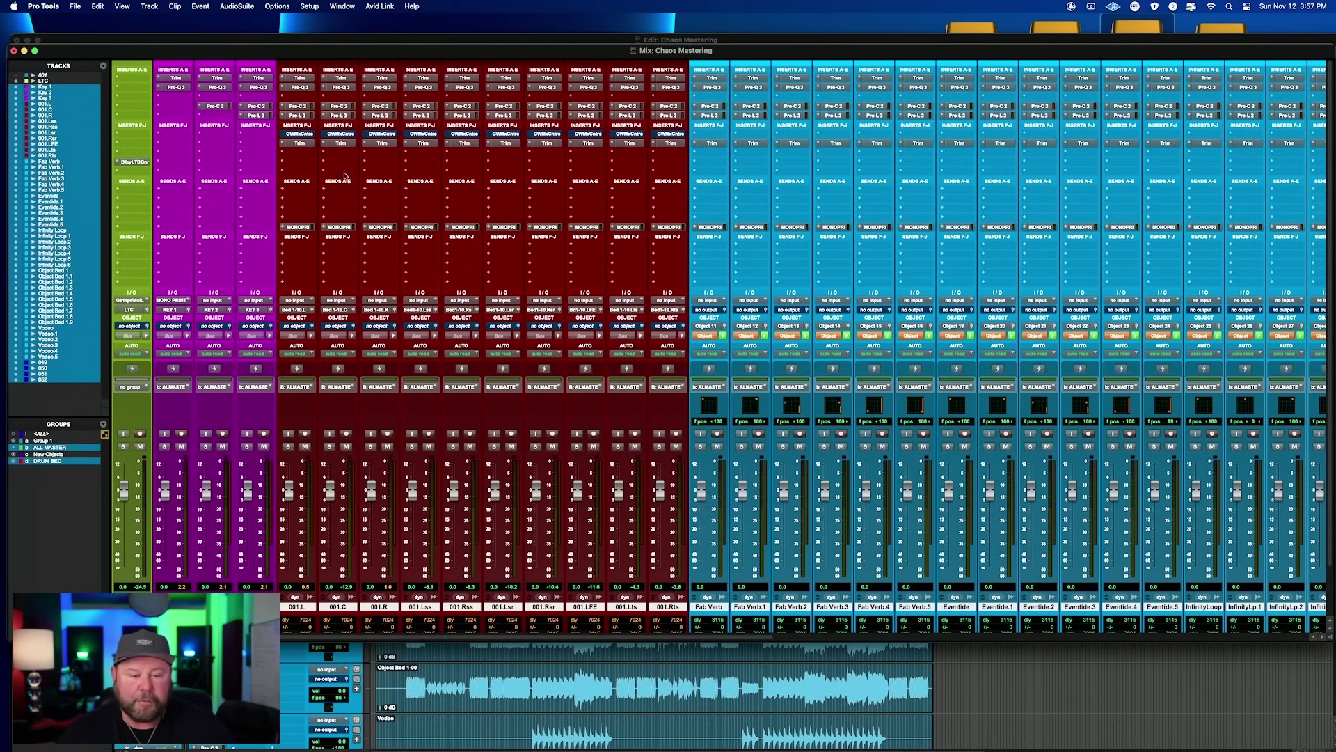
# - Examine the GW MixCentric plug-in and its bypass state on the 001.L track, then close it
pyautogui.click(300, 133)
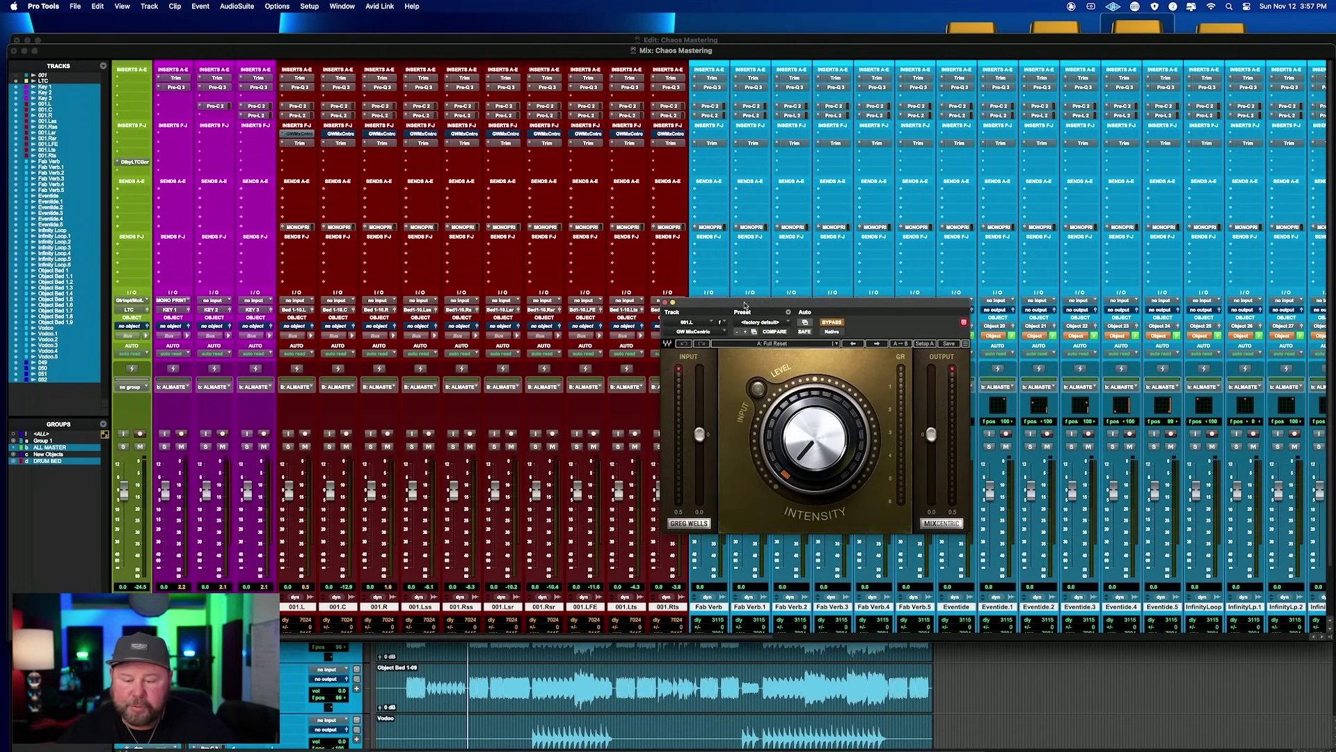
pyautogui.moveTo(784, 304); pyautogui.dragTo(656, 215)
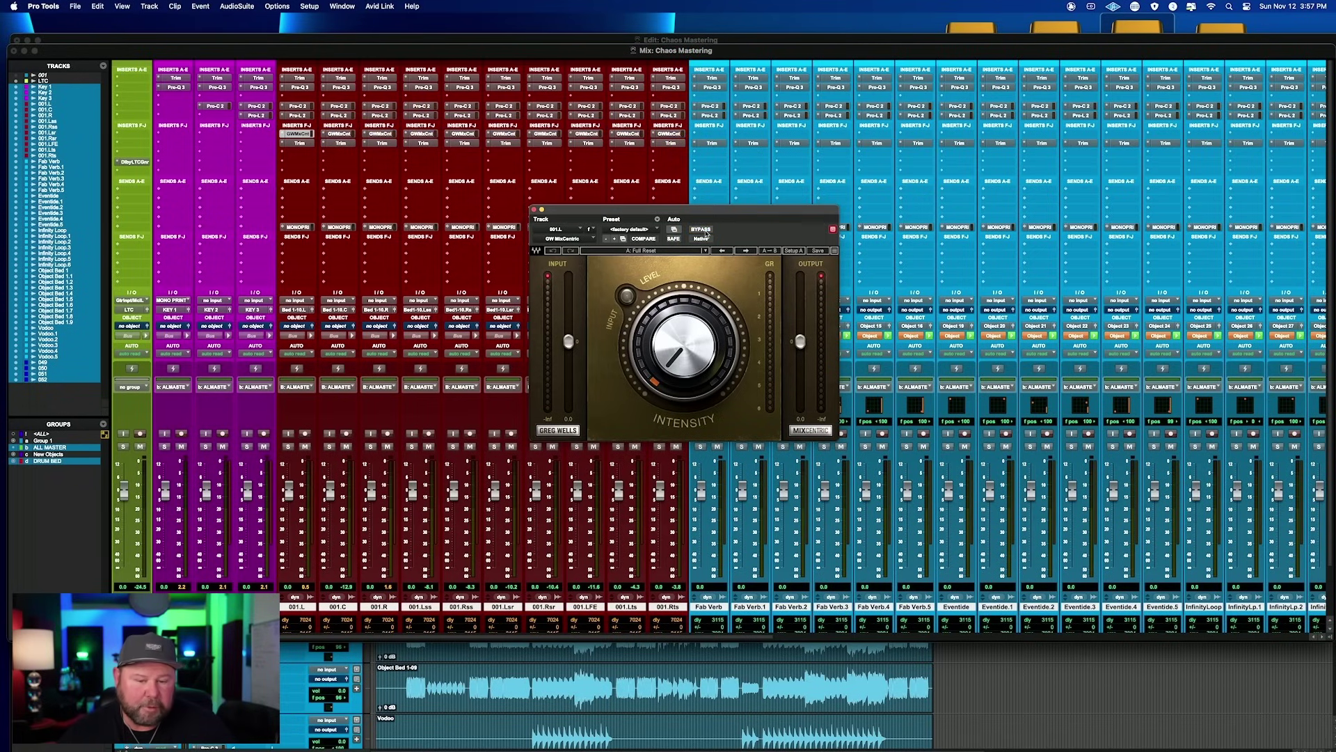
pyautogui.click(534, 209)
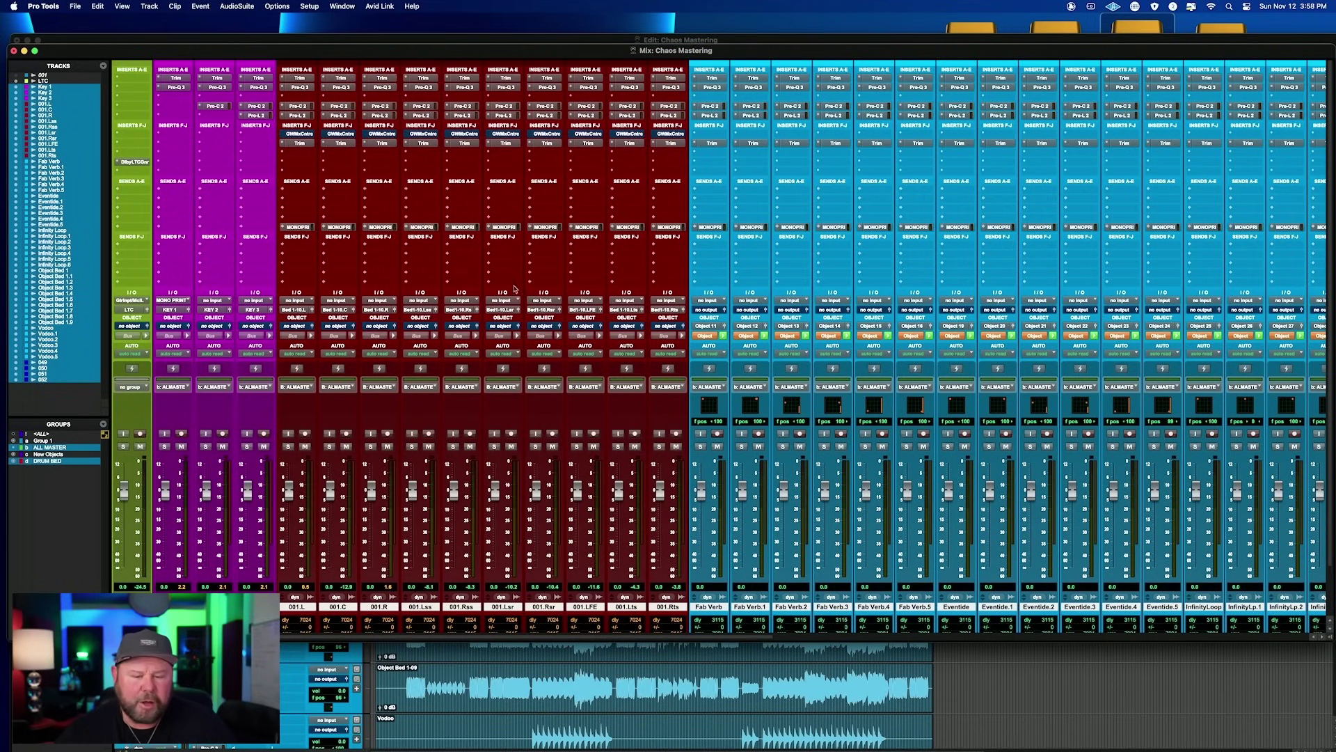
# - Switch to the Edit window and look through the key, bed and object tracks for objects without audio
pyautogui.scroll(-1, 310, 67)
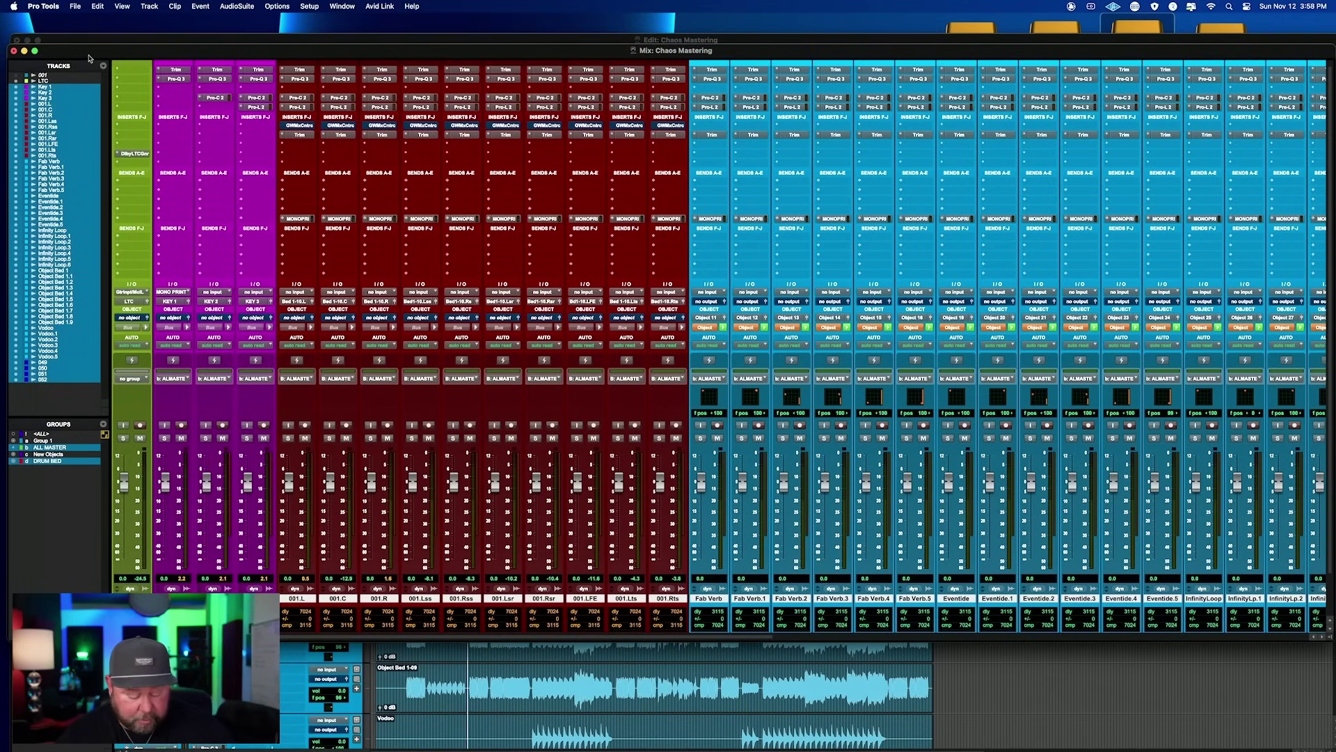
pyautogui.press('super+equal')
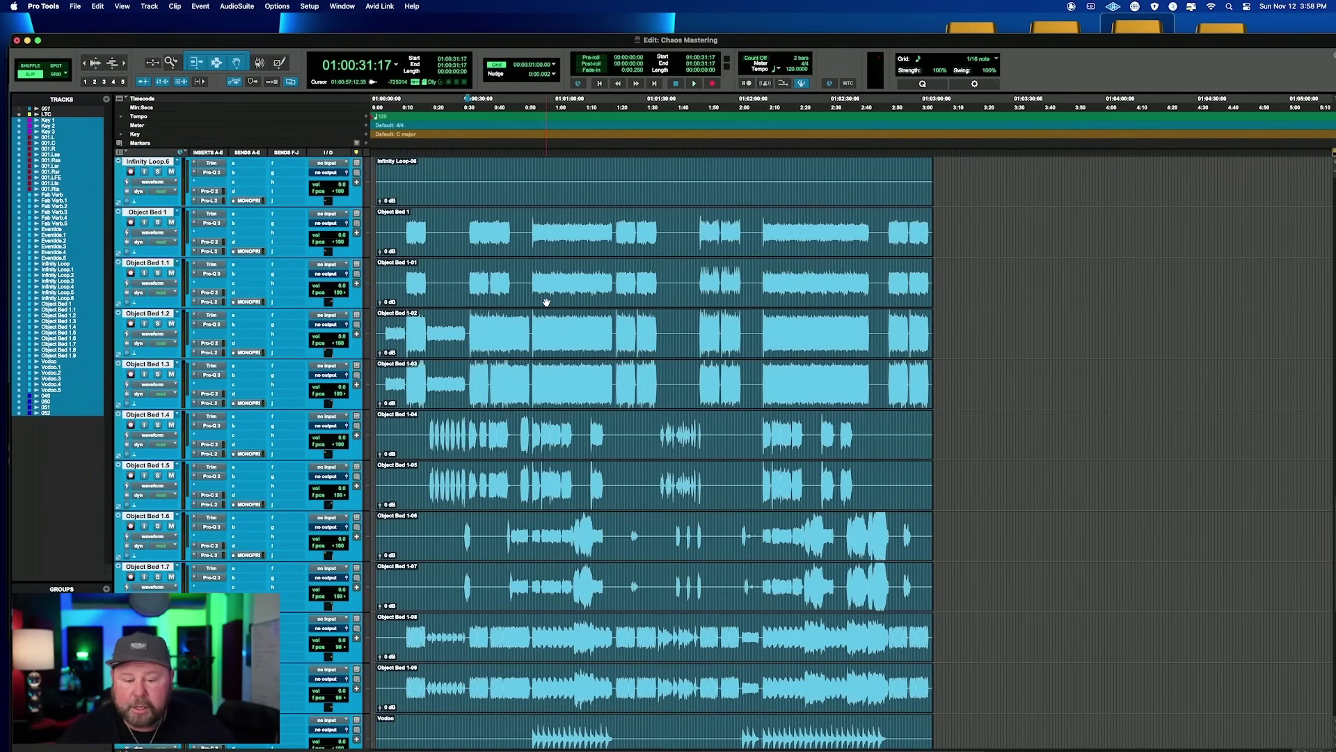
pyautogui.scroll(20, 553, 304)
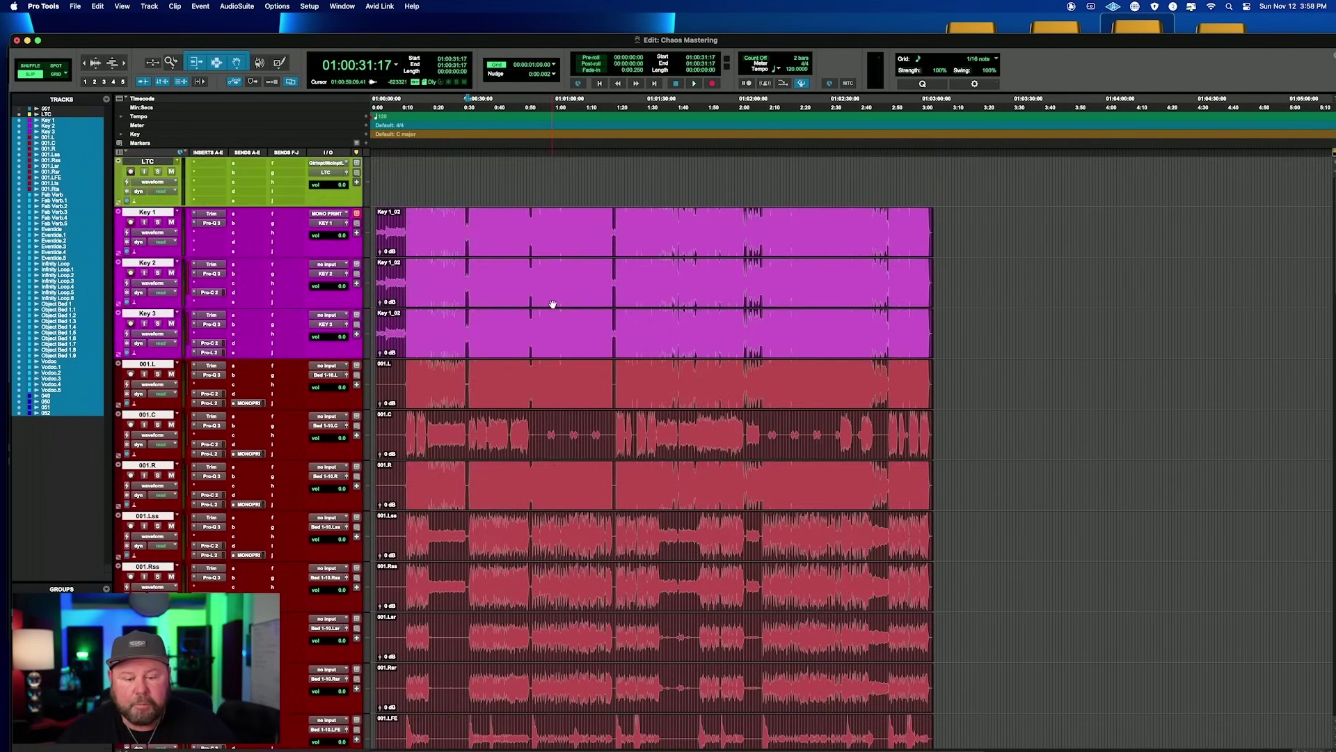
pyautogui.scroll(-8, 553, 304)
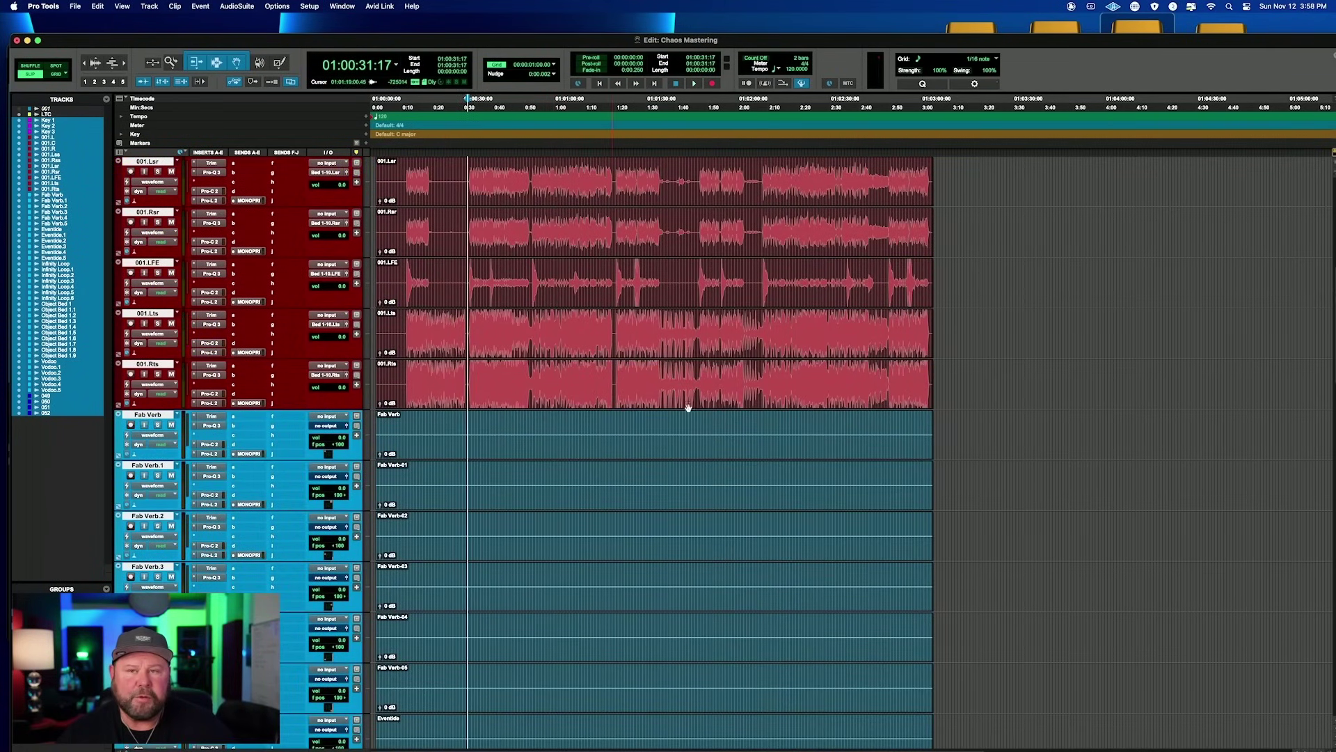
pyautogui.scroll(-20, 777, 489)
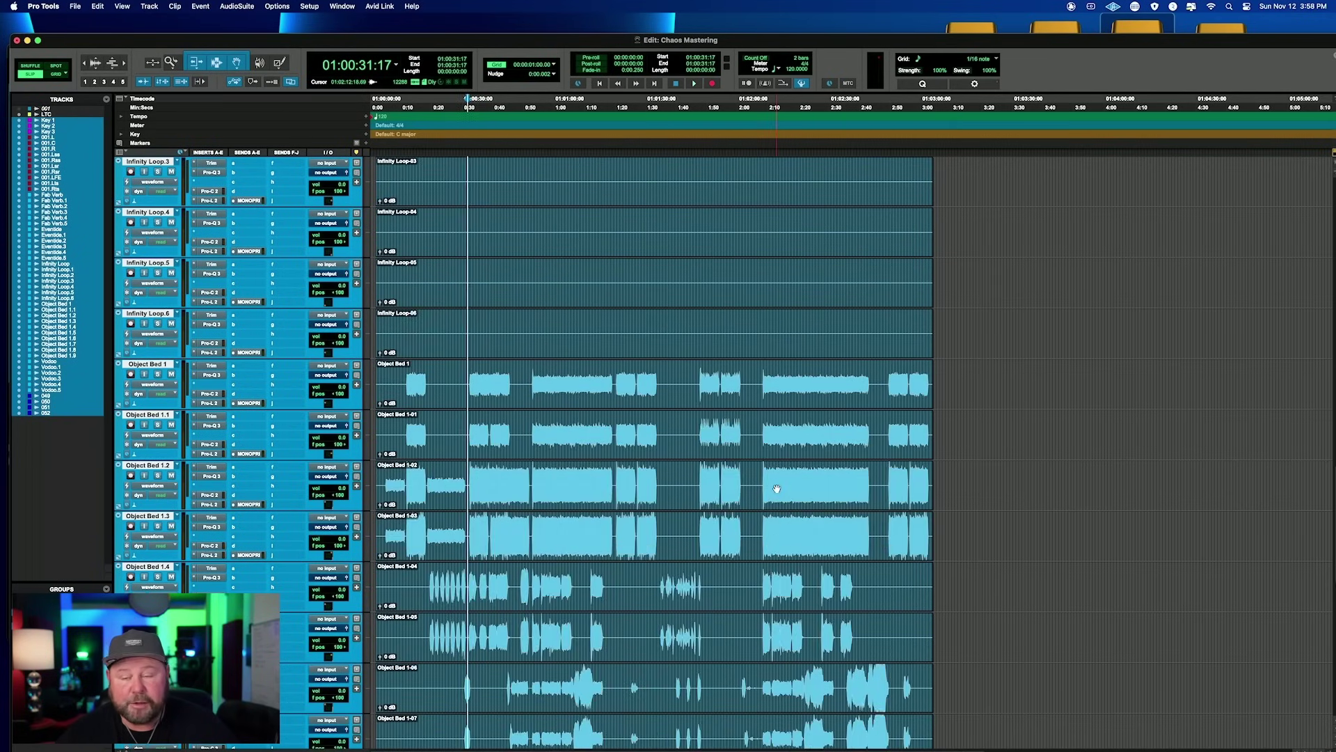
pyautogui.scroll(2, 777, 489)
pyautogui.hscroll(3, 777, 489)
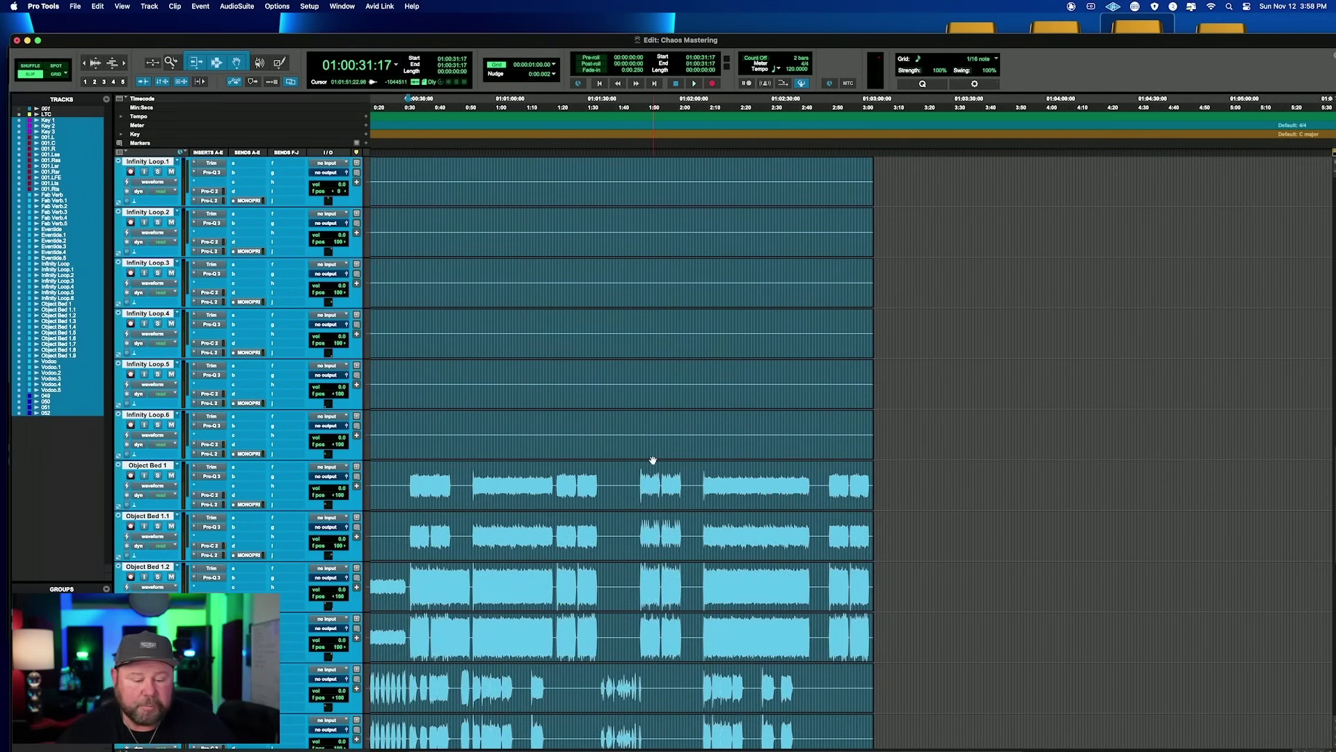
pyautogui.scroll(16, 653, 460)
pyautogui.hscroll(-3, 436, 407)
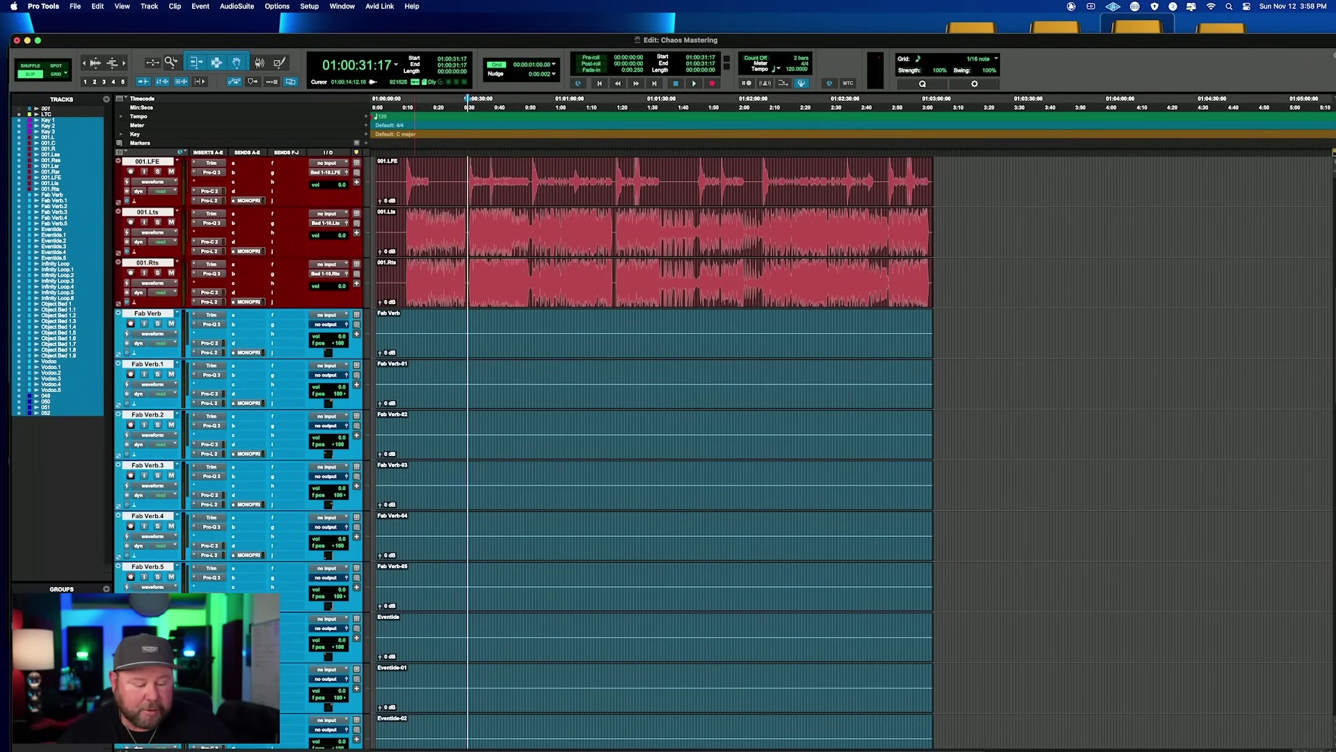
pyautogui.scroll(-6, 633, 420)
pyautogui.scroll(3, 522, 289)
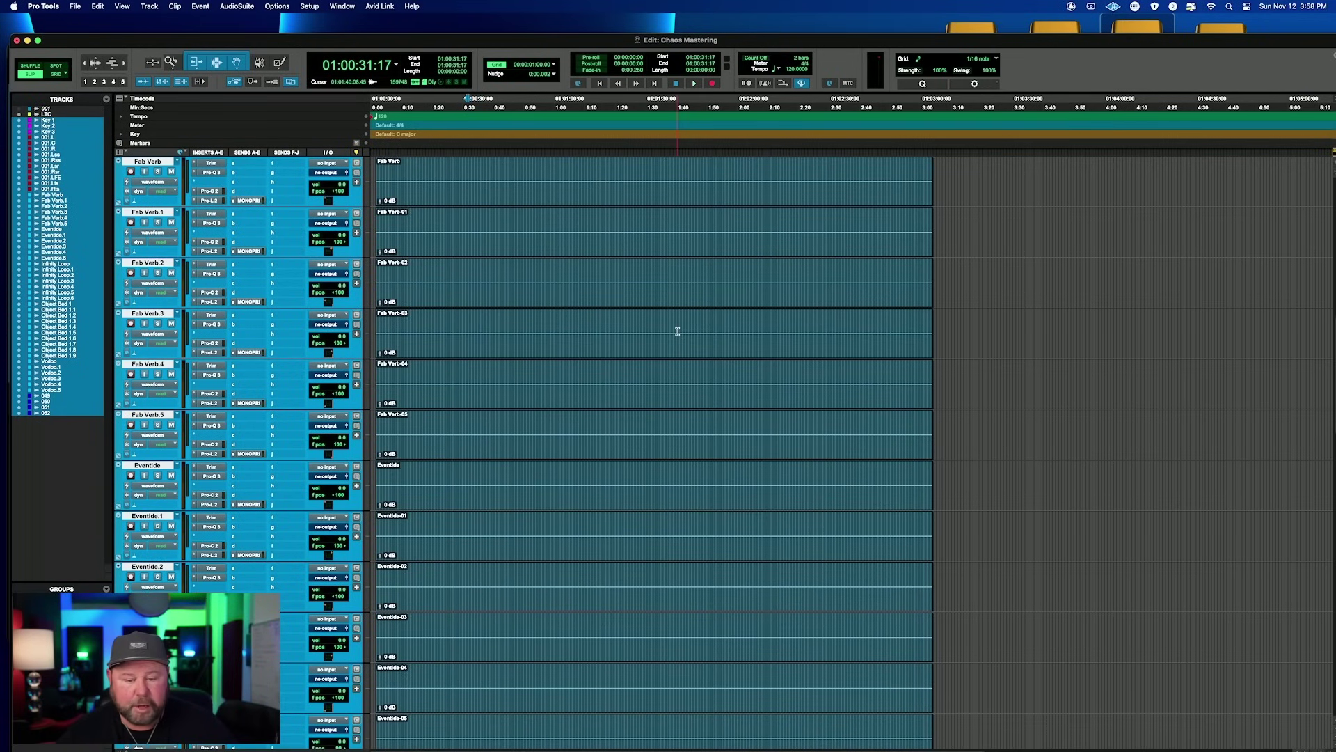
pyautogui.scroll(3, 677, 331)
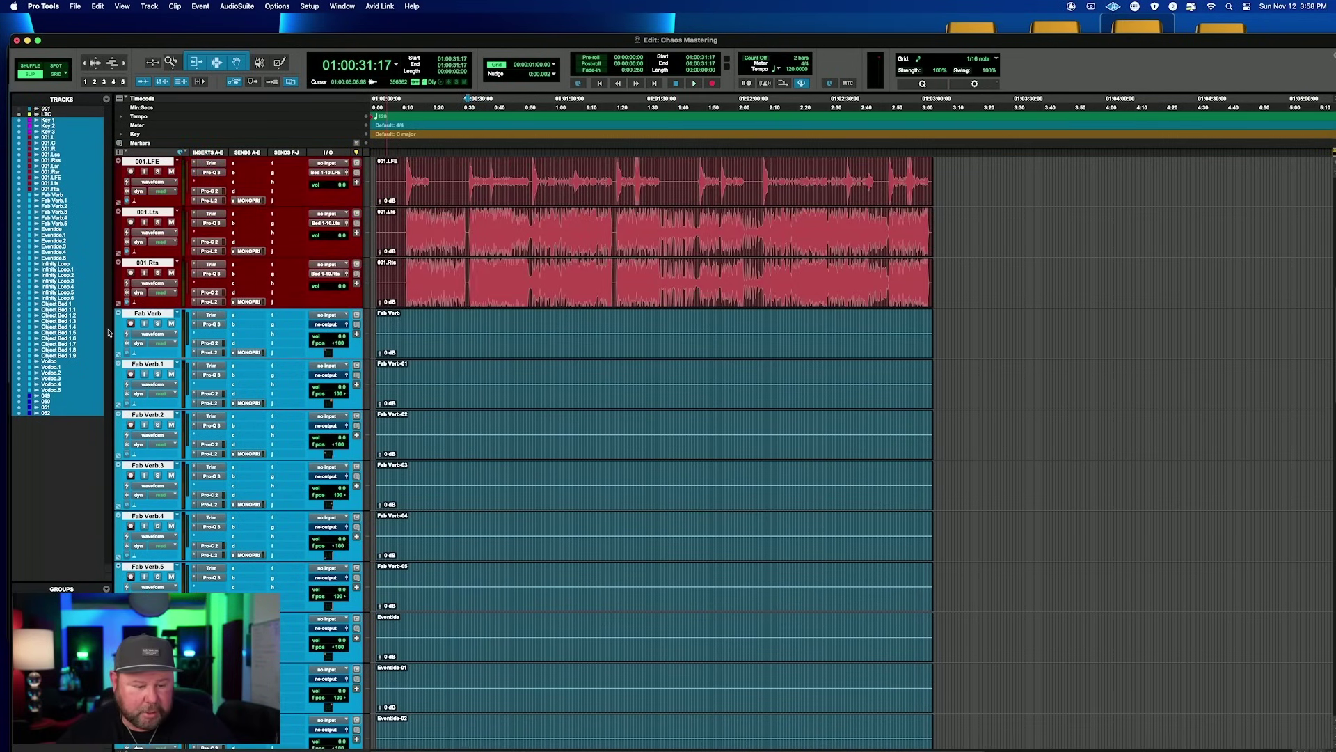
# - Select the tracks from Fab Verb through Infinity Loop.6, then hide them and make them inactive
pyautogui.click(152, 314)
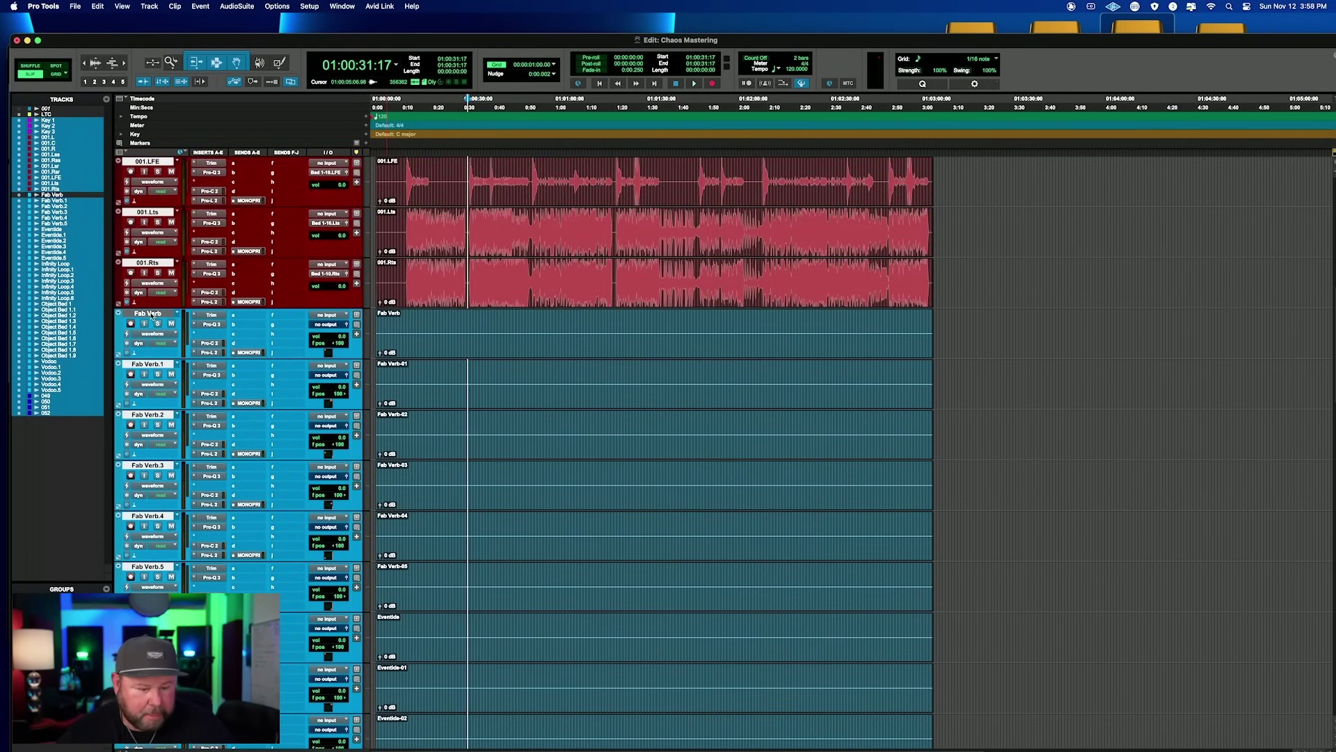
pyautogui.scroll(-11, 170, 446)
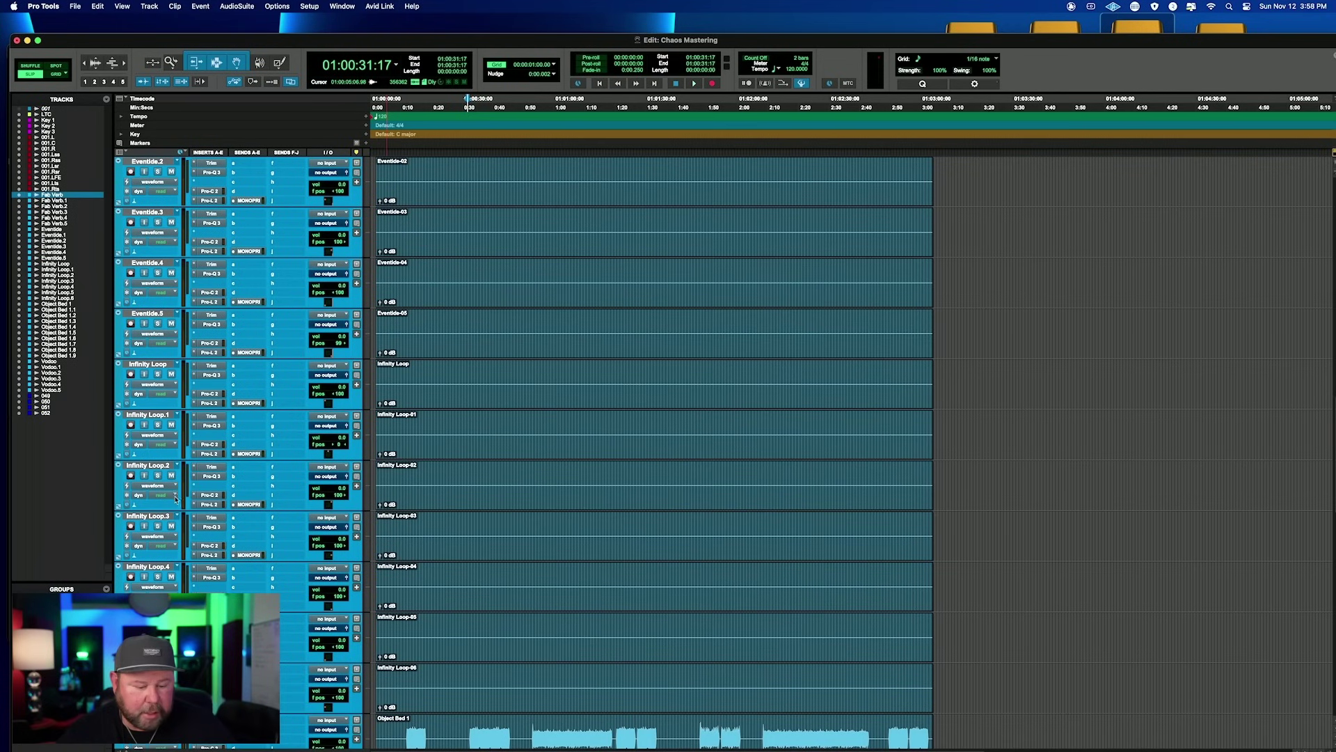
pyautogui.scroll(-2, 176, 499)
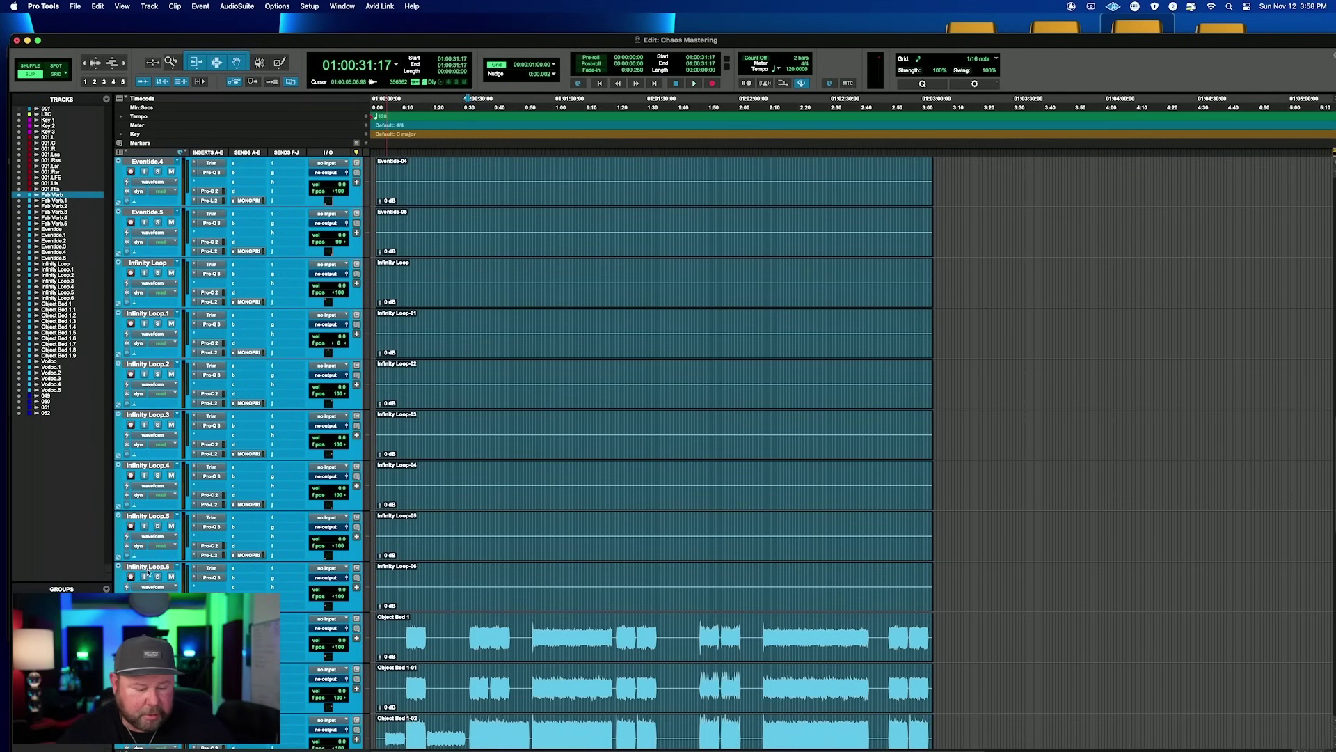
pyautogui.keyDown('shift'); pyautogui.click(147, 568); pyautogui.keyUp('shift')
pyautogui.rightClick(149, 568)
pyautogui.click(202, 580)
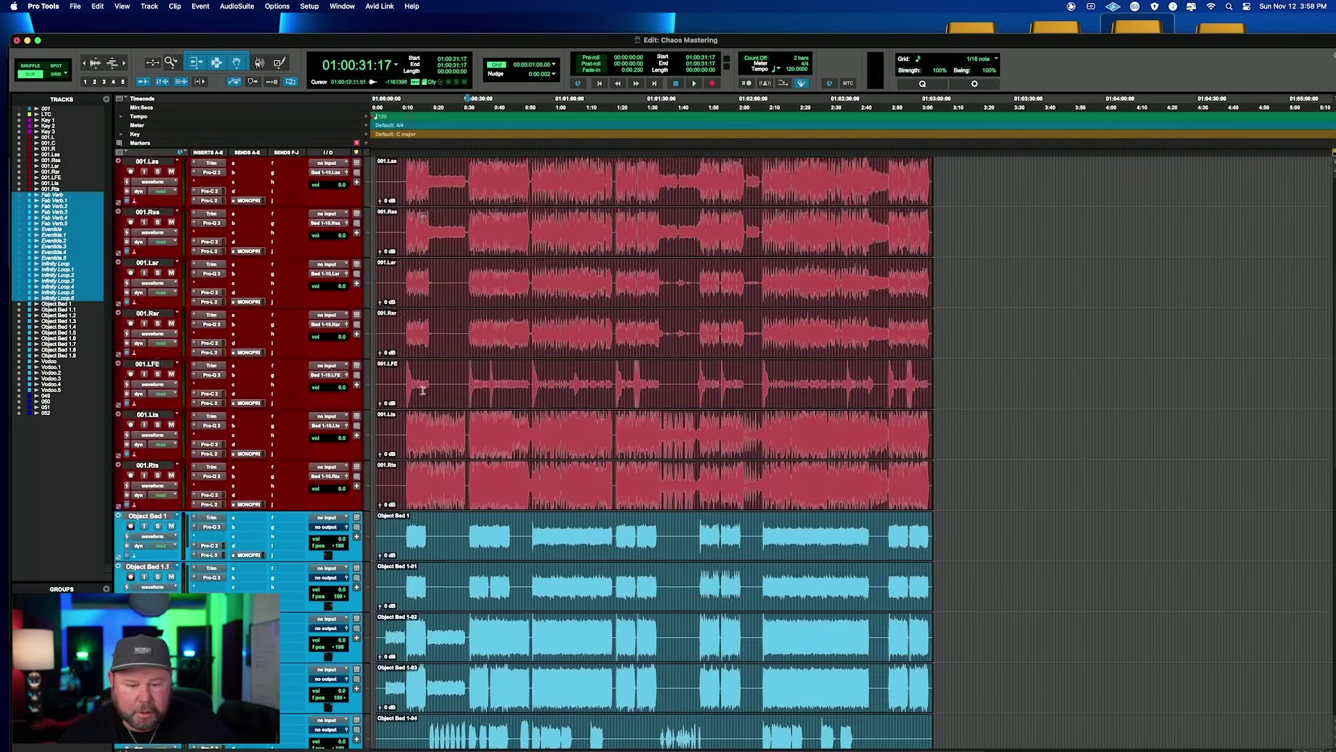
# - Select the full-length clip on track 050 as the bounce range and open the Bounce Mix settings
pyautogui.scroll(3, 423, 390)
pyautogui.scroll(-15, 558, 582)
pyautogui.click(559, 579)
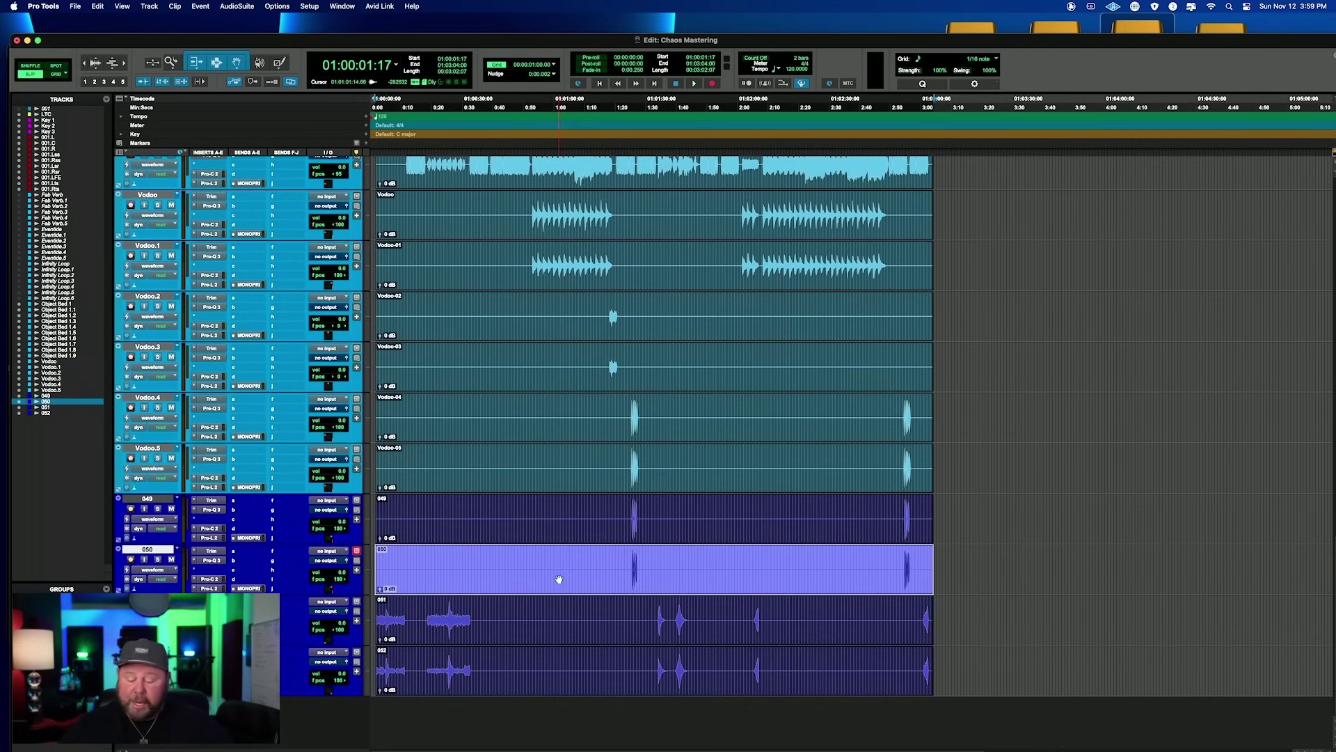
pyautogui.click(78, 6)
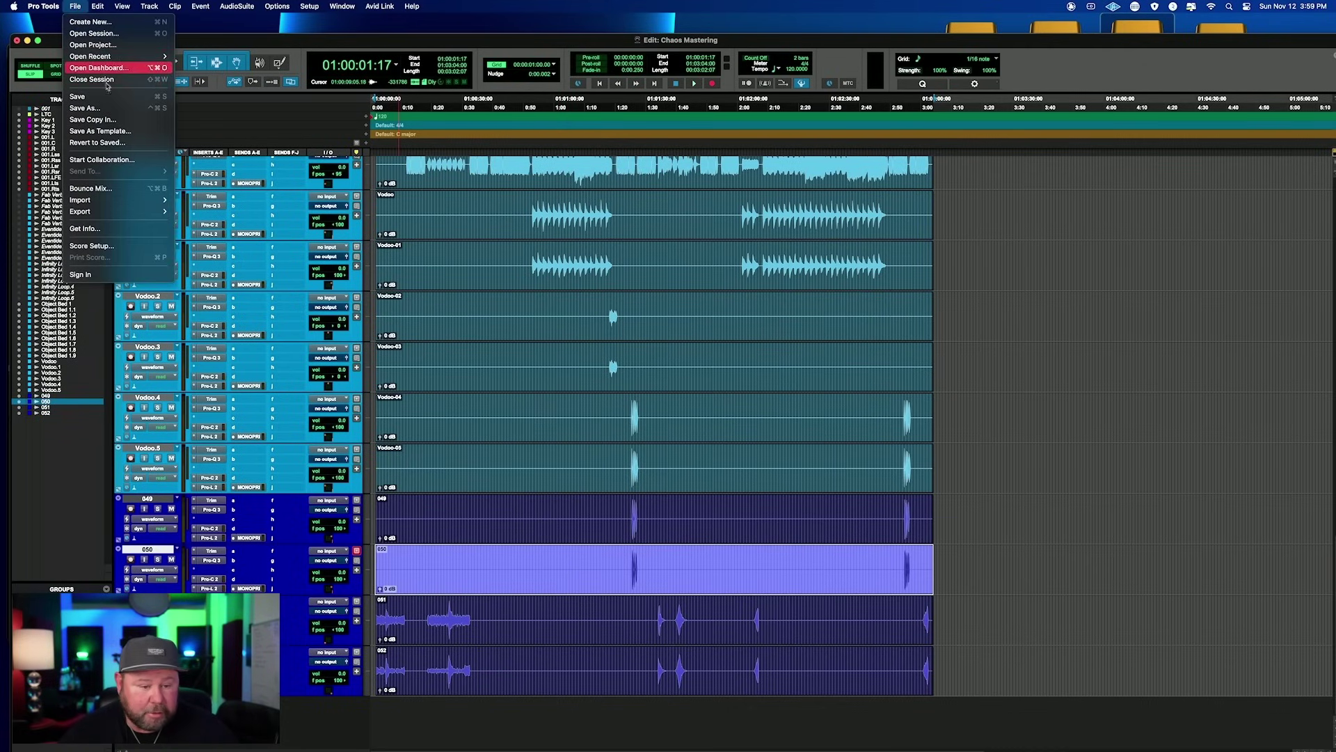
pyautogui.click(120, 193)
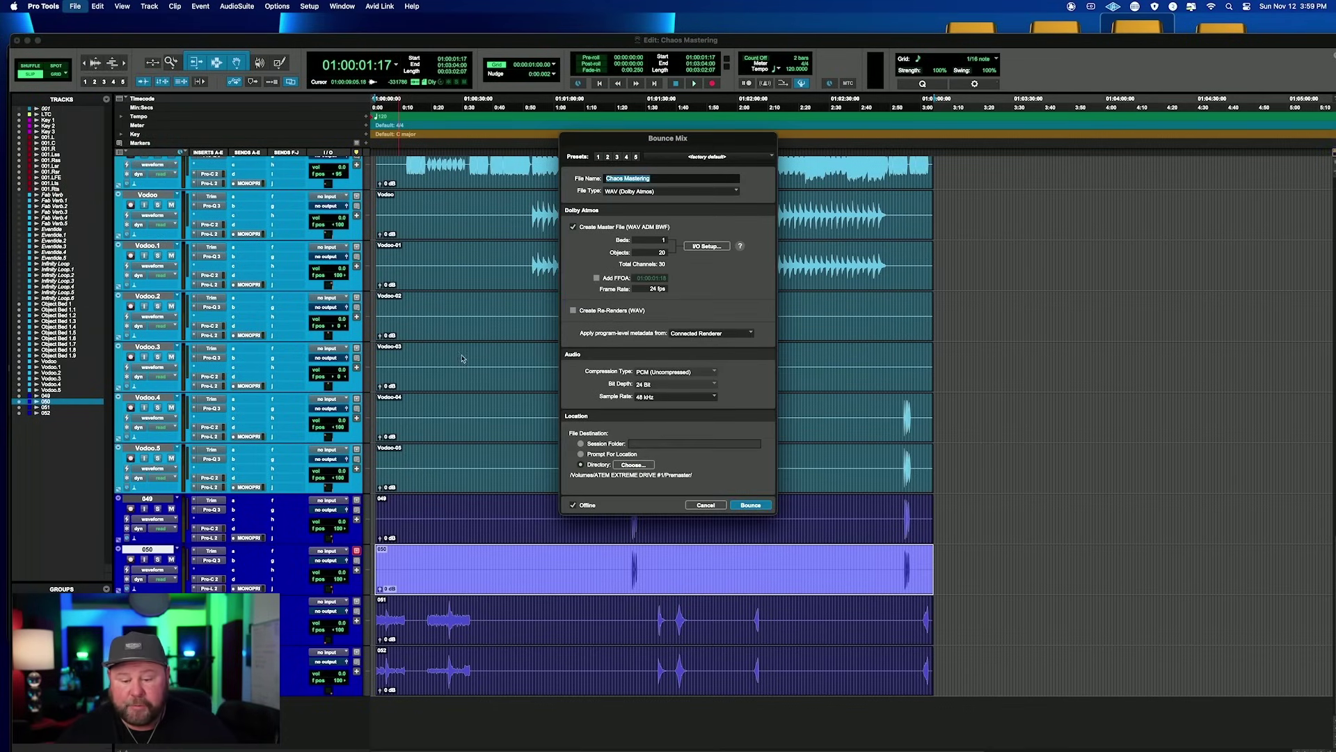
# - Enable WAV re-renders for the bounce and set their file format to Interleaved
pyautogui.click(574, 312)
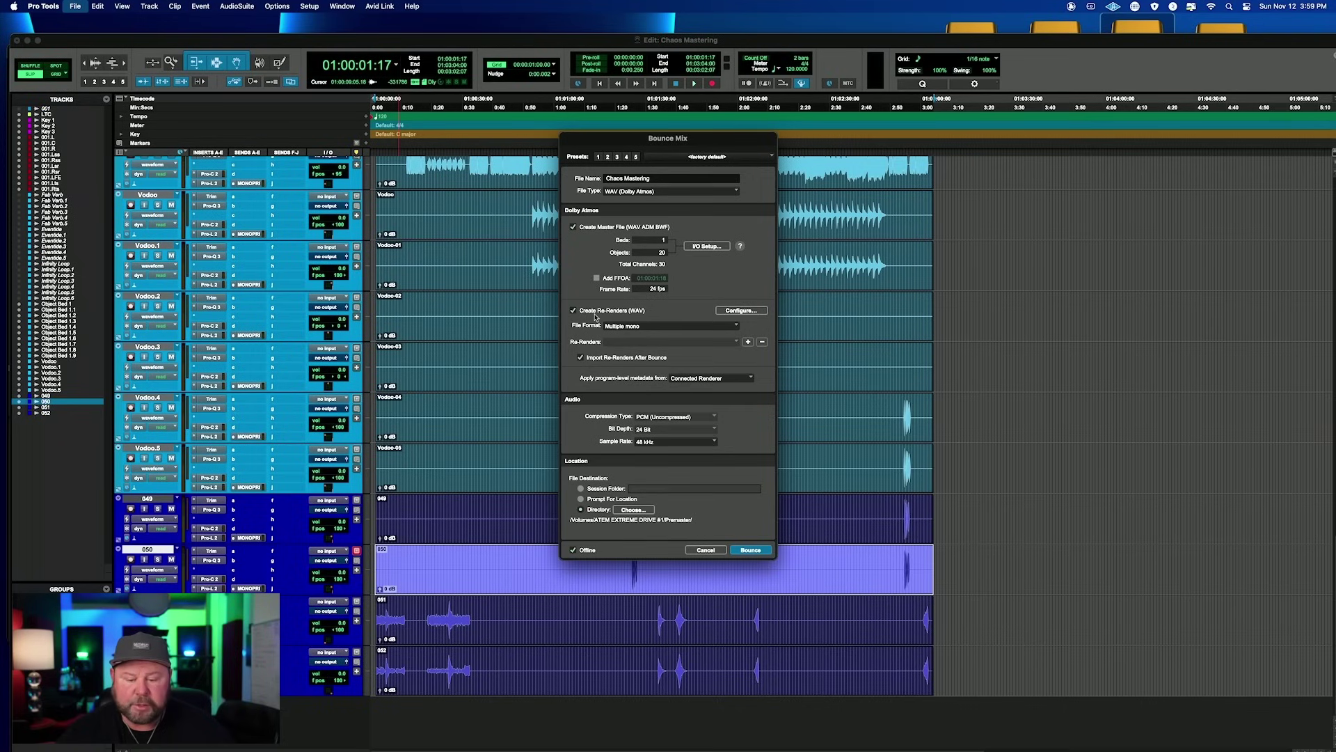
pyautogui.click(653, 329)
pyautogui.click(651, 340)
# - Add a re-render named HI RES BIN with Binaural channels and turn off importing re-renders after the bounce
pyautogui.click(742, 310)
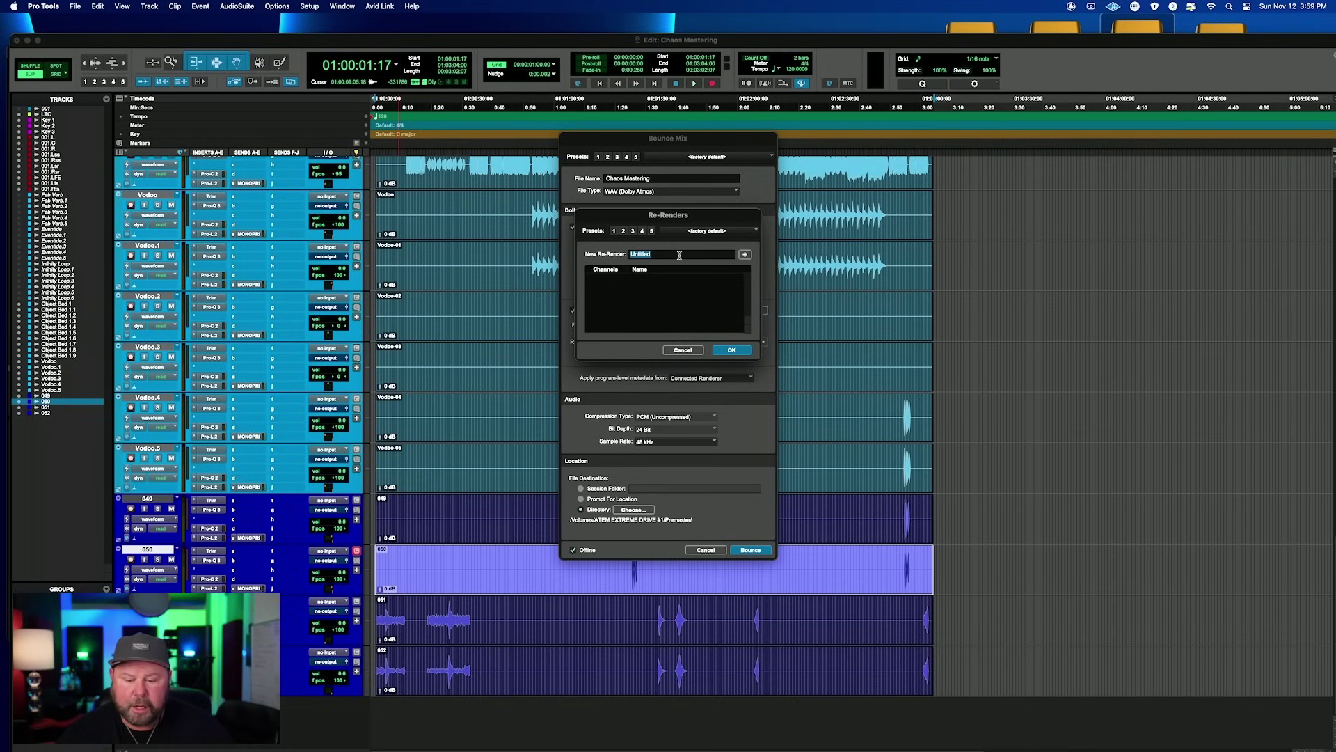
pyautogui.write('Hi RES BIN')
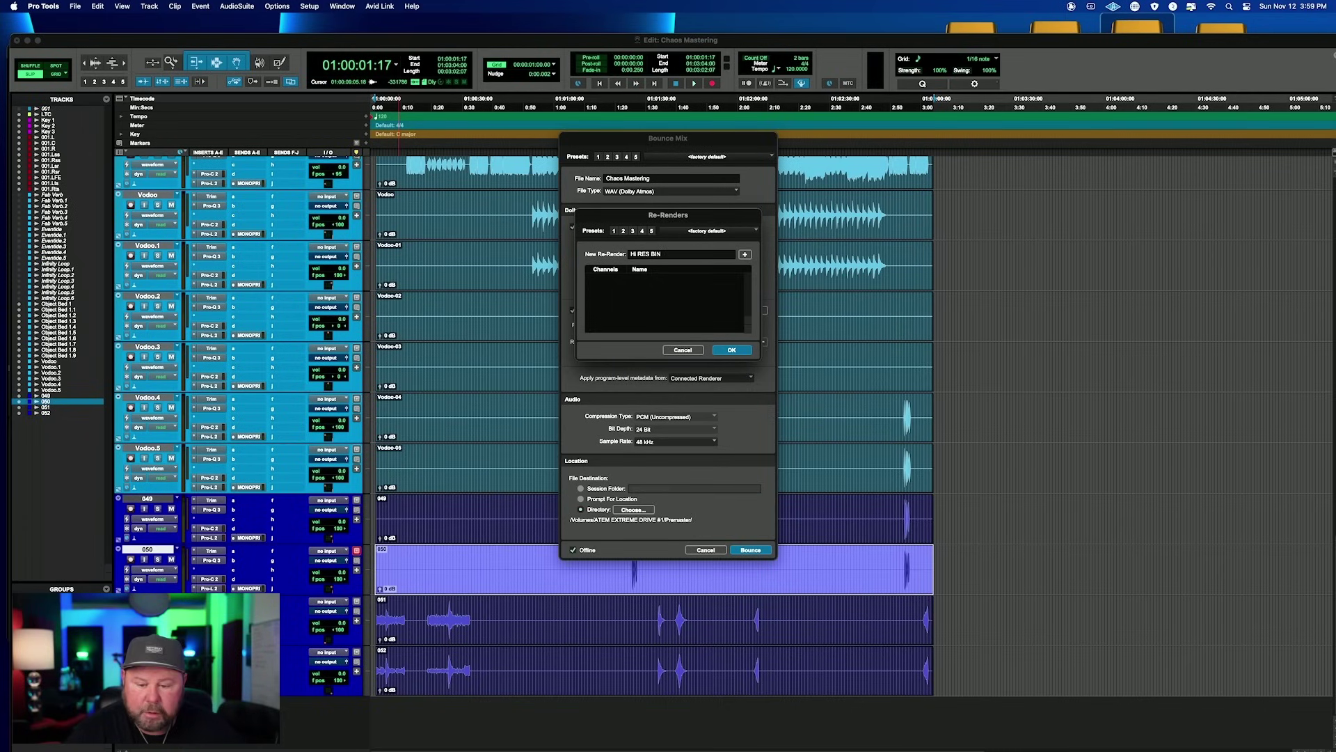
pyautogui.press('Return')
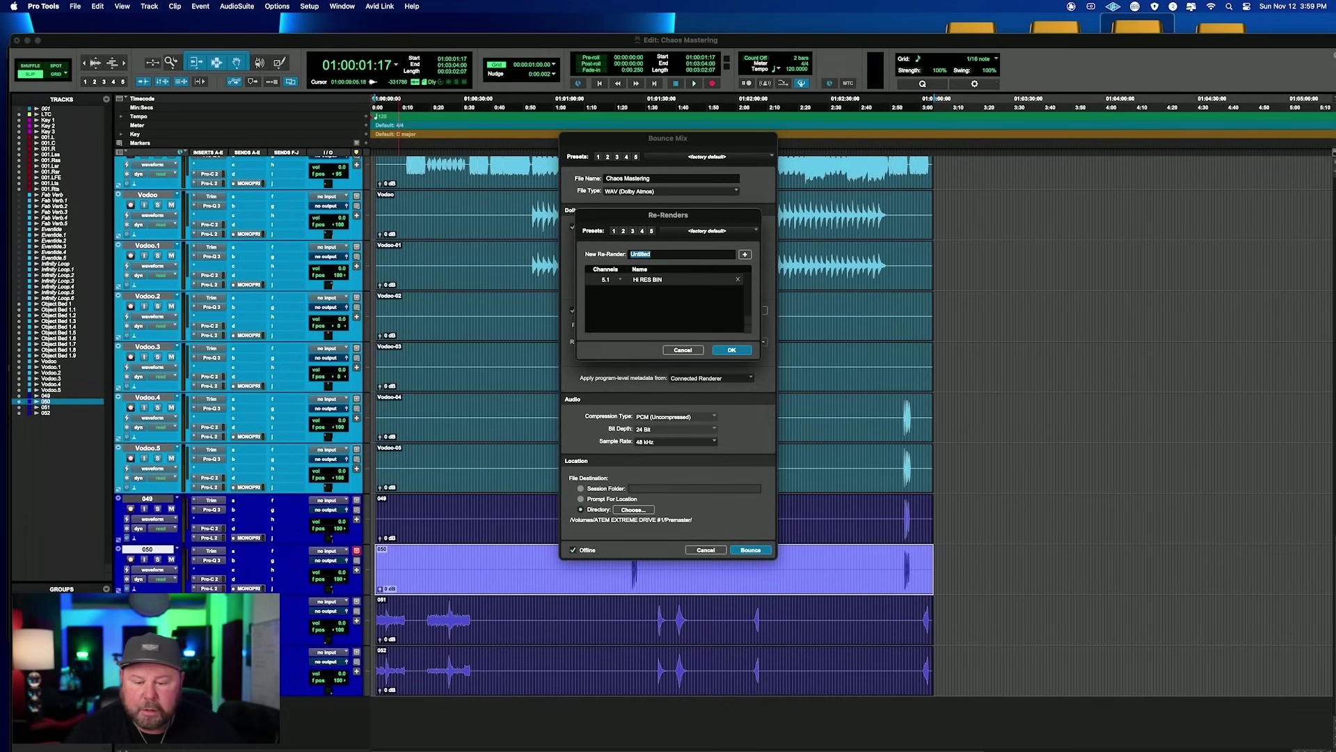
pyautogui.click(619, 279)
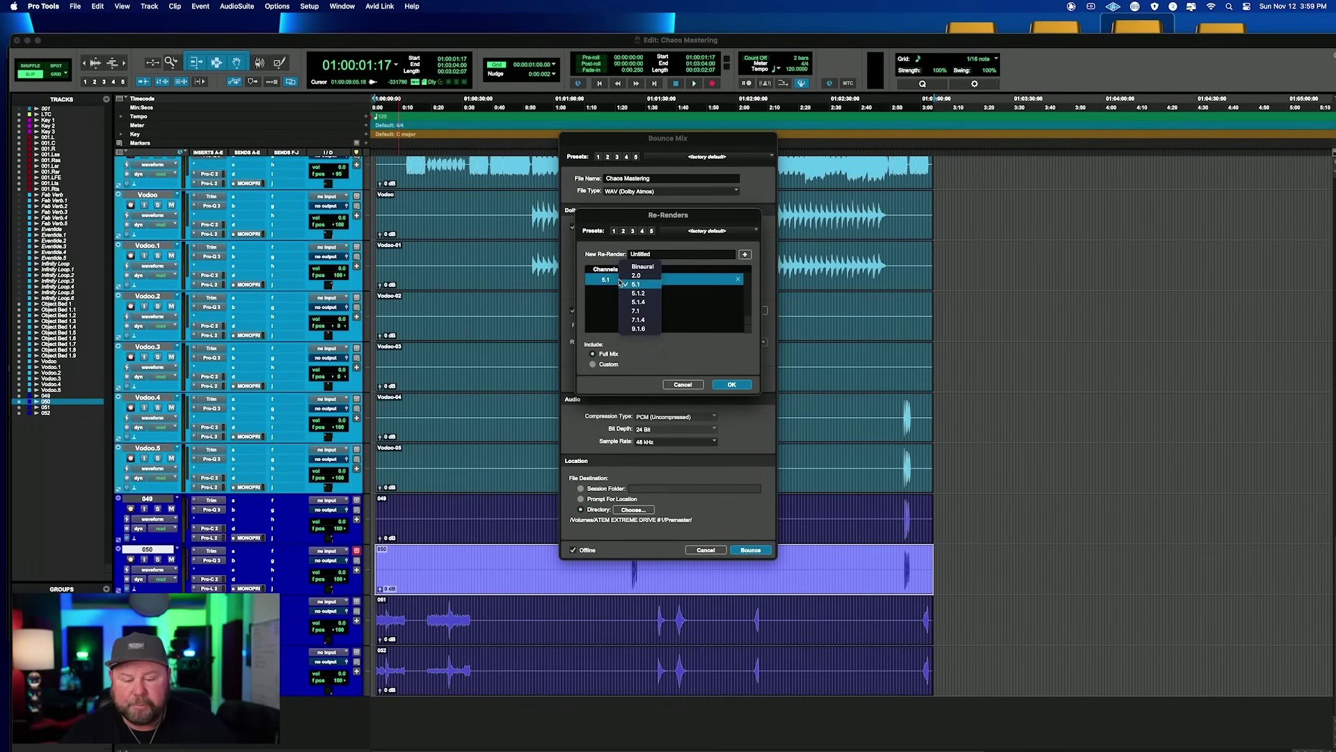
pyautogui.click(655, 267)
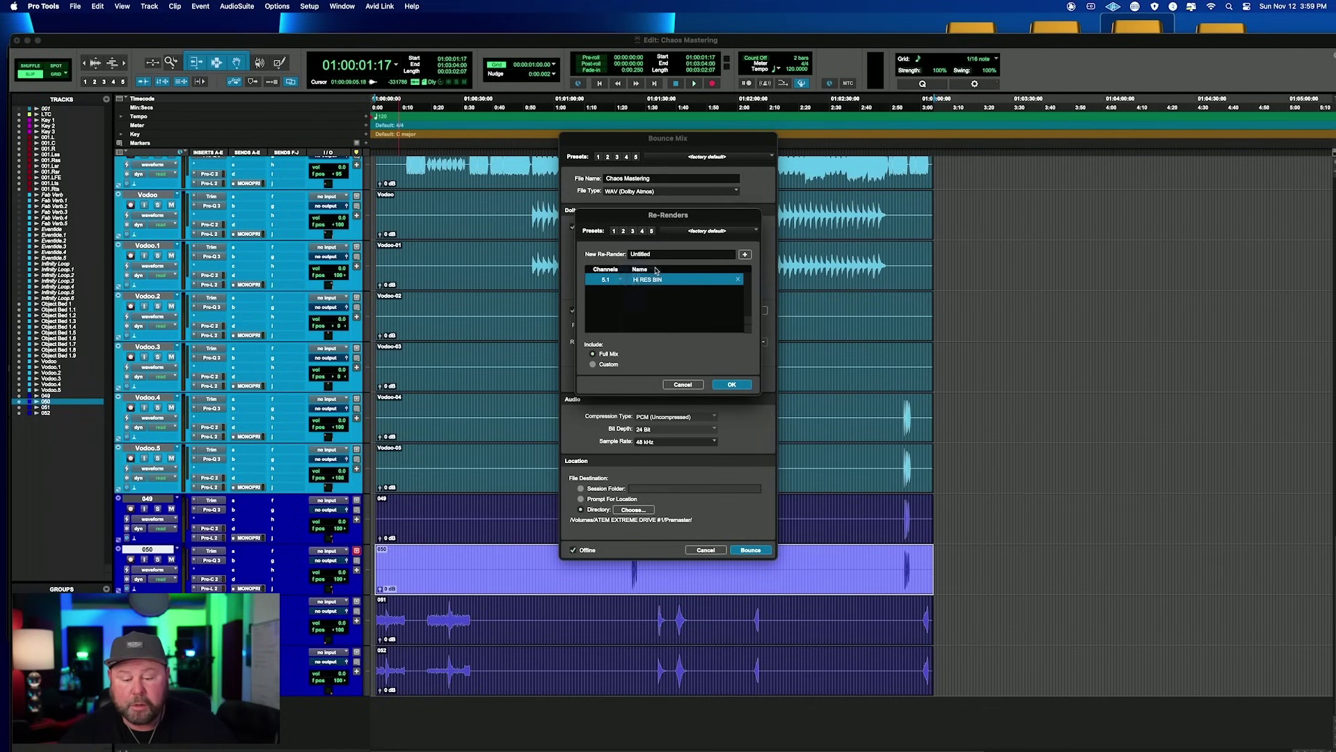
pyautogui.click(734, 384)
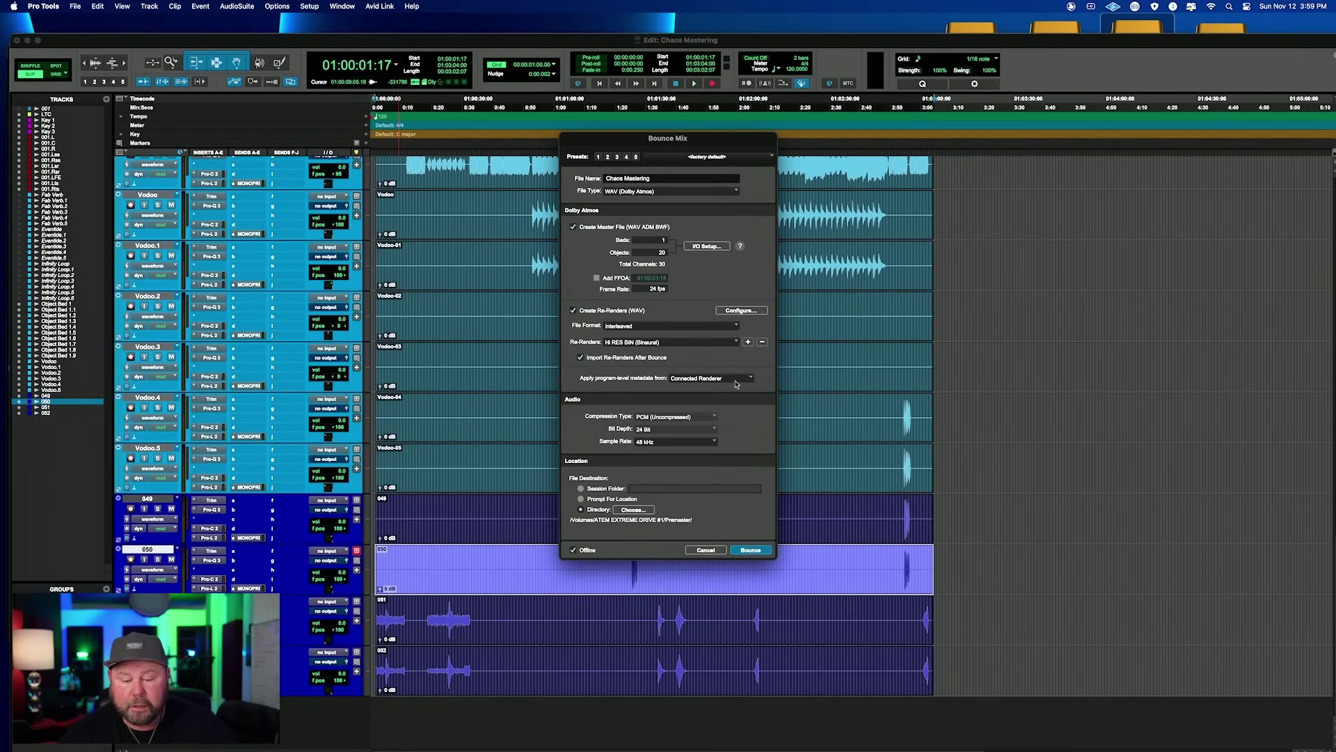
pyautogui.click(581, 358)
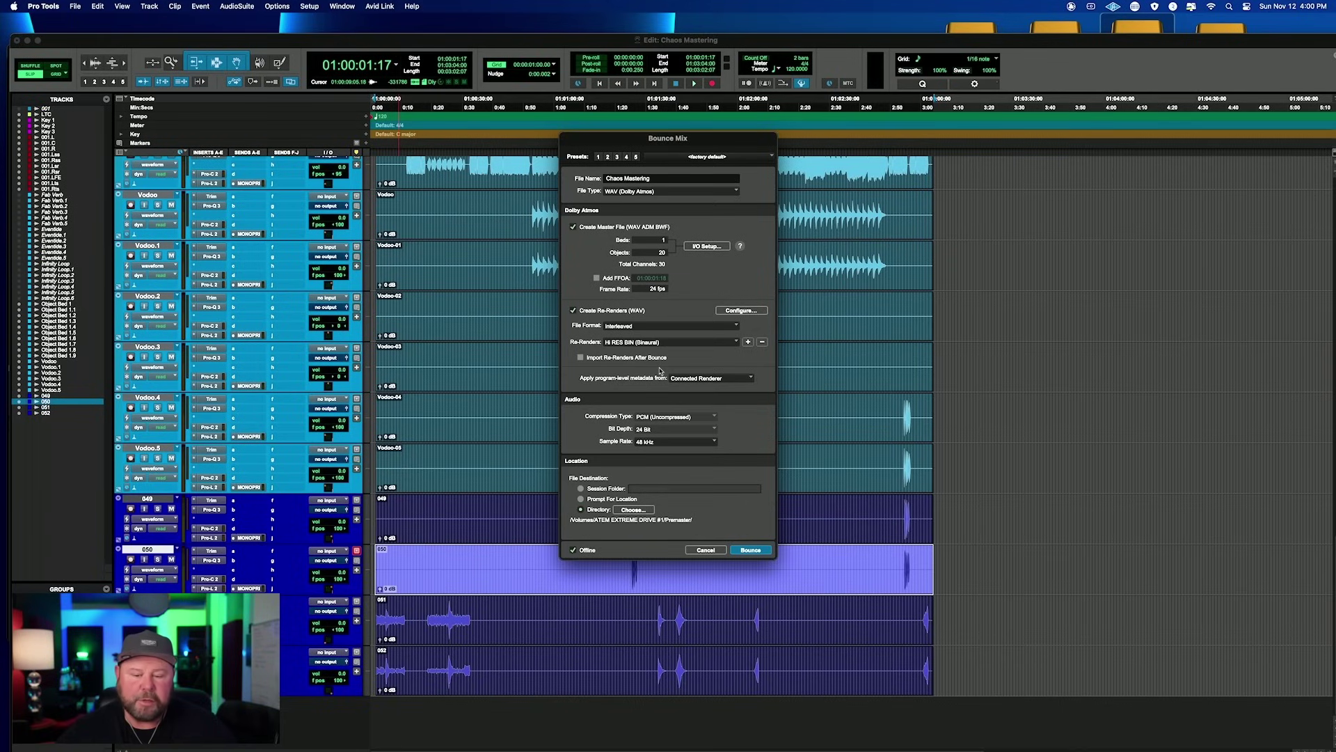
# - Create the folder ADM BWF MASTERS on ATEM EXTREME DRIVE #1 as the bounce destination and start the offline bounce
pyautogui.click(643, 510)
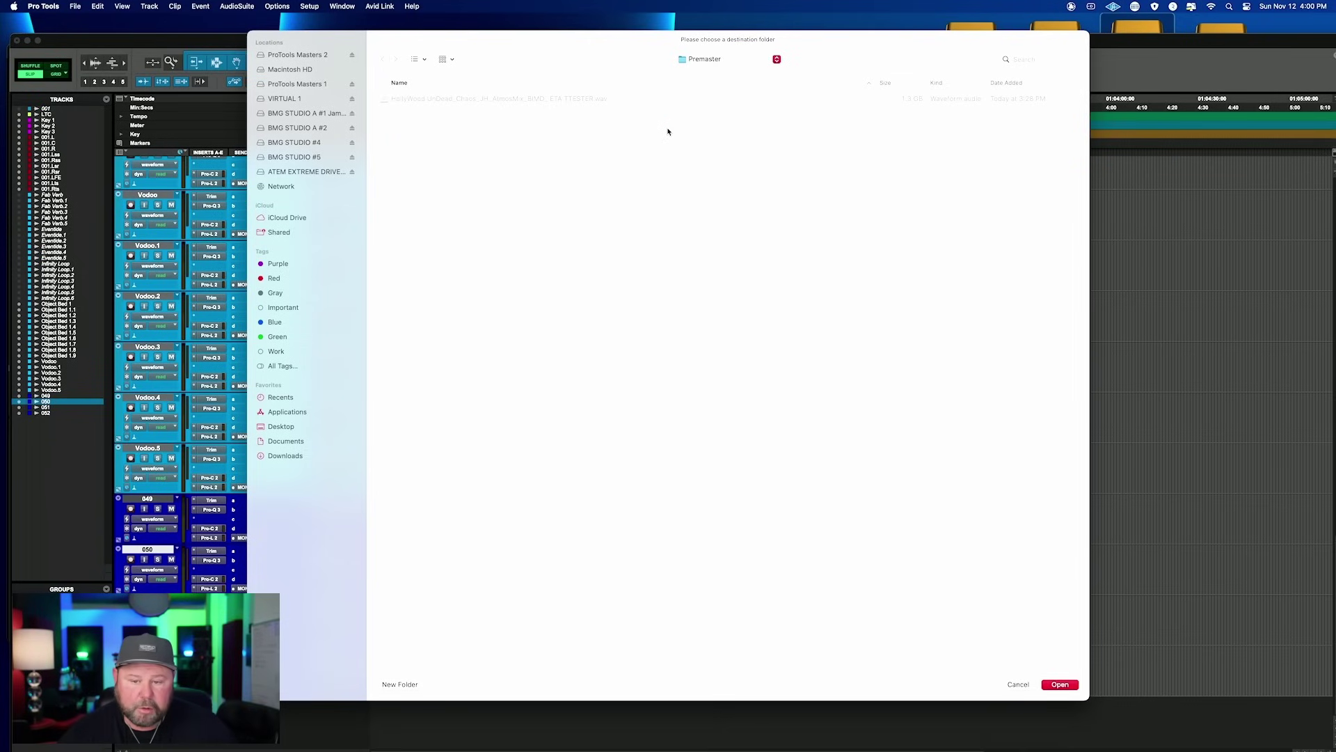
pyautogui.click(681, 59)
pyautogui.click(717, 69)
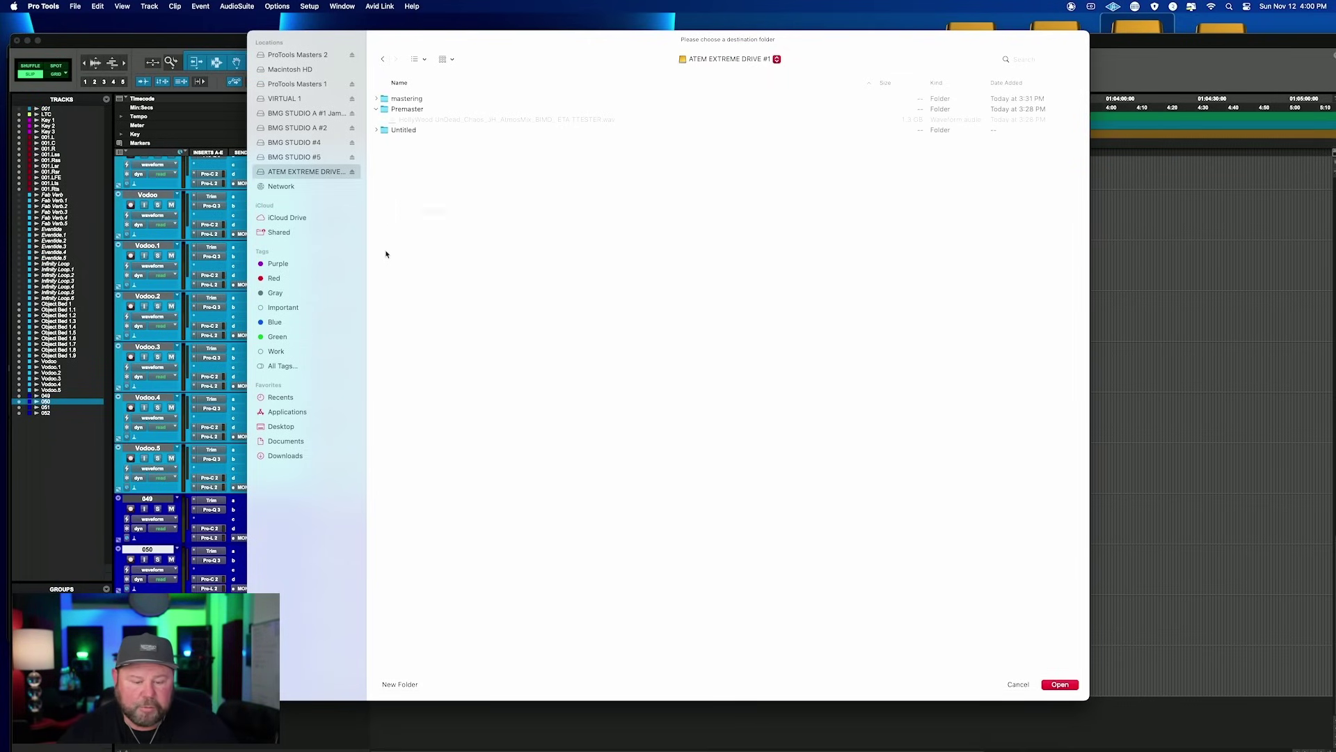
pyautogui.click(397, 684)
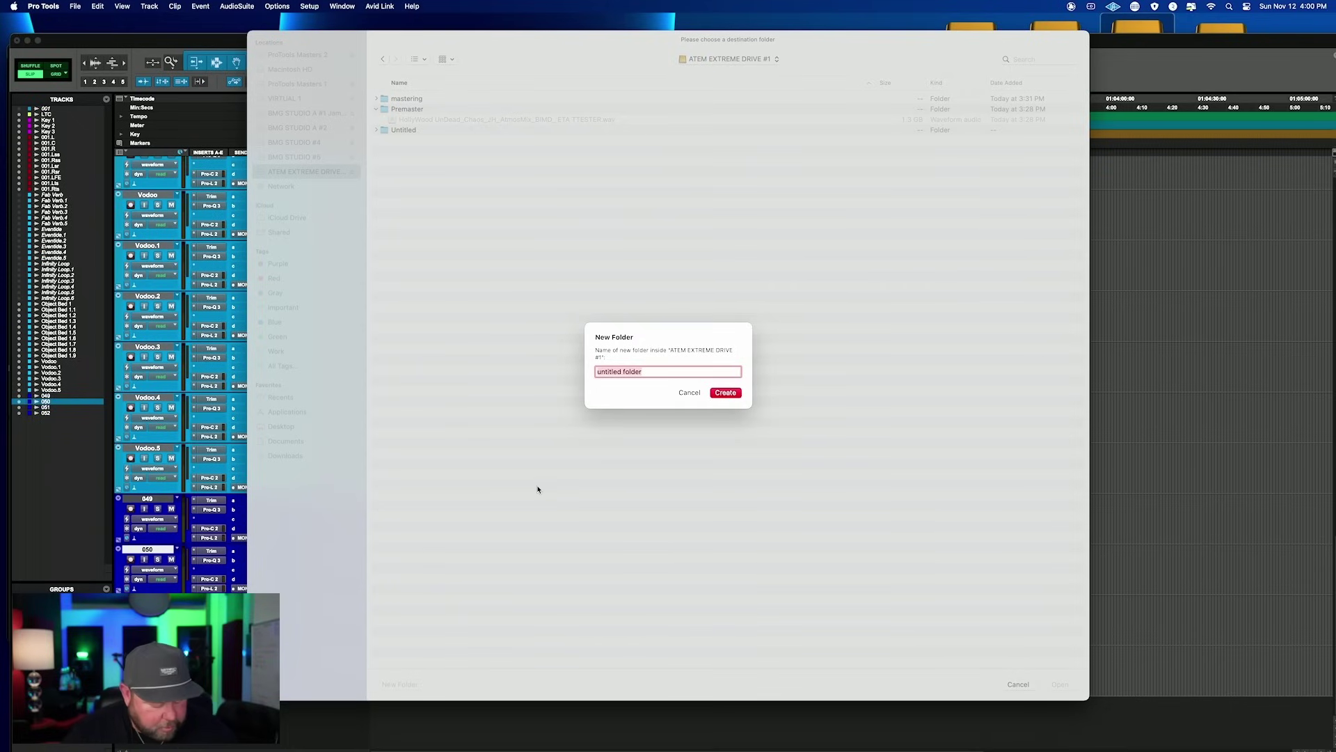
pyautogui.write('ADM B')
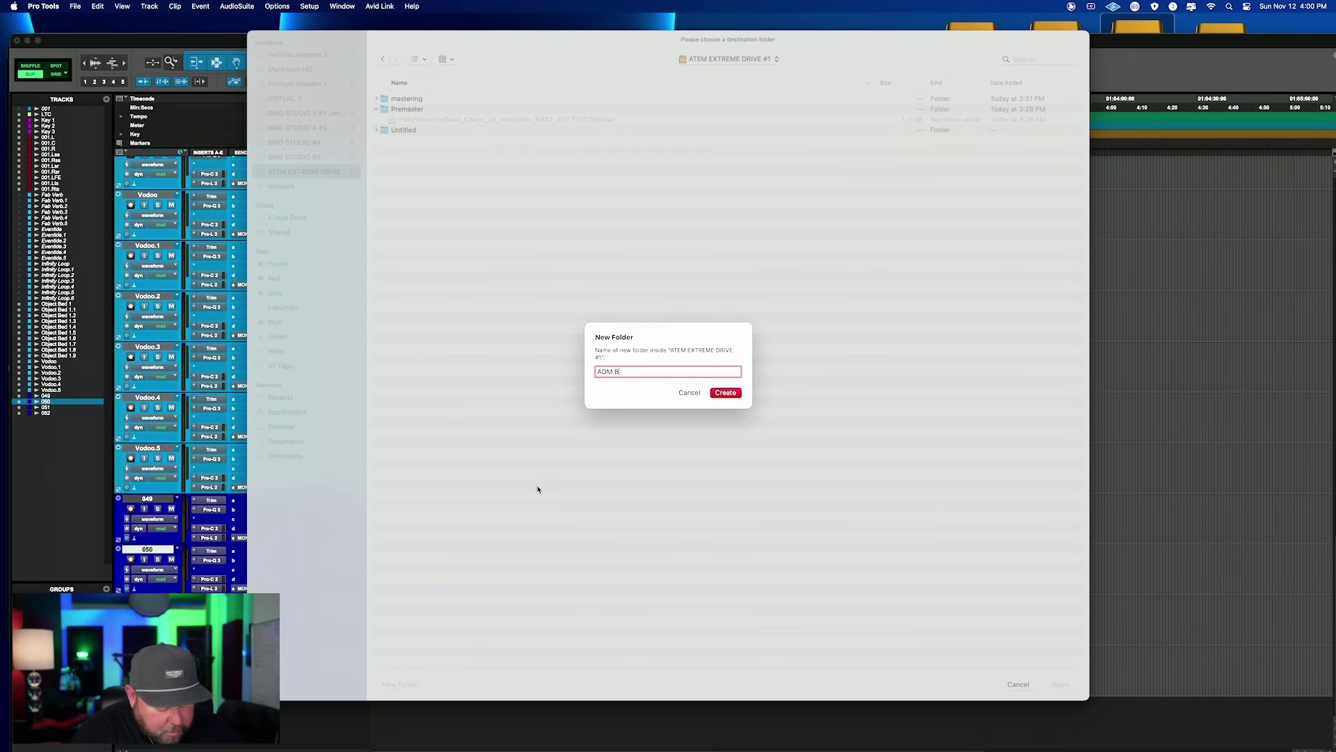
pyautogui.write('WF MASTER')
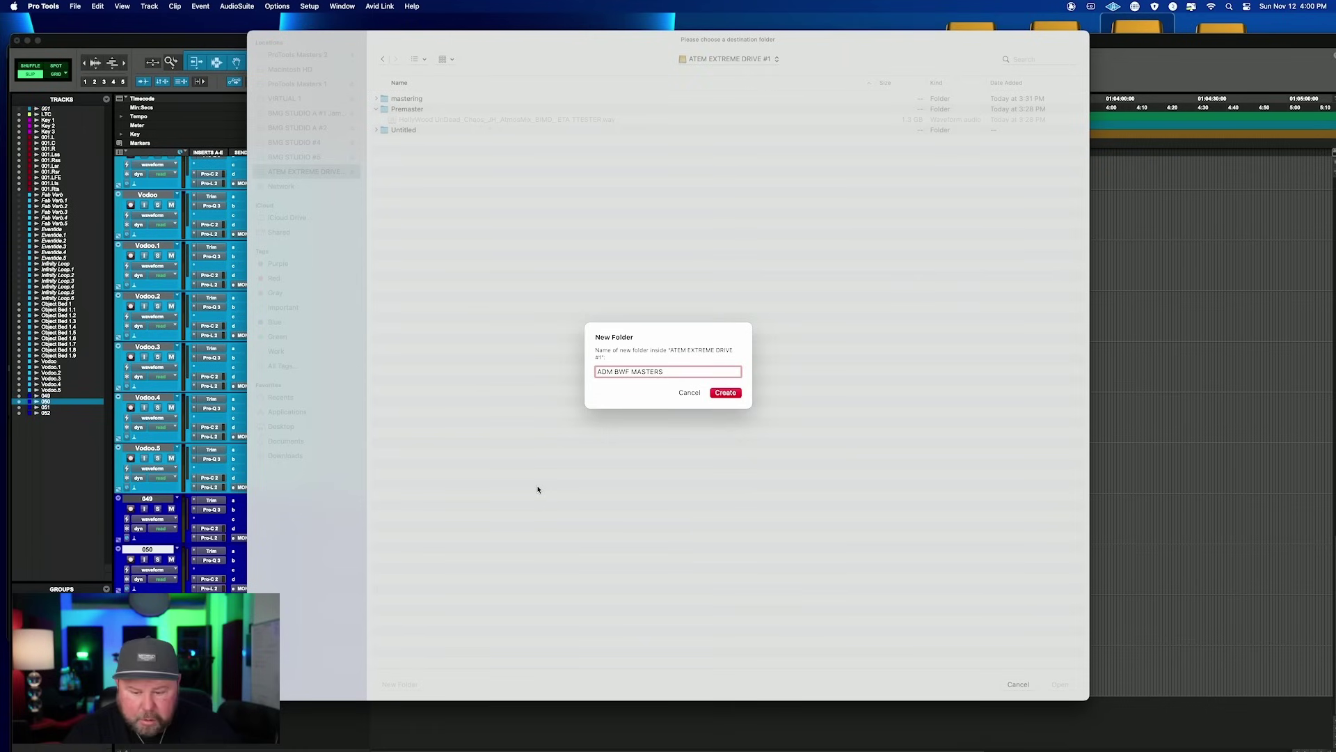
pyautogui.write('S')
pyautogui.press('Return')
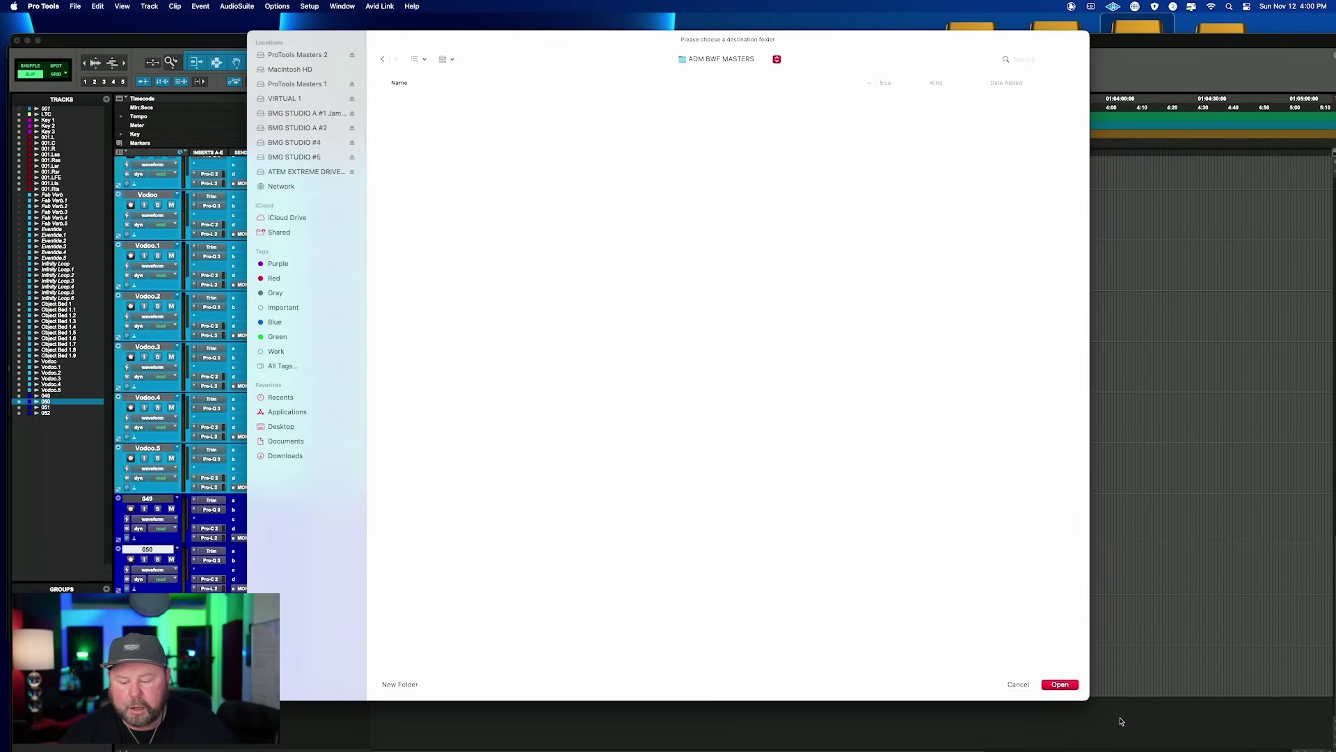
pyautogui.click(1060, 684)
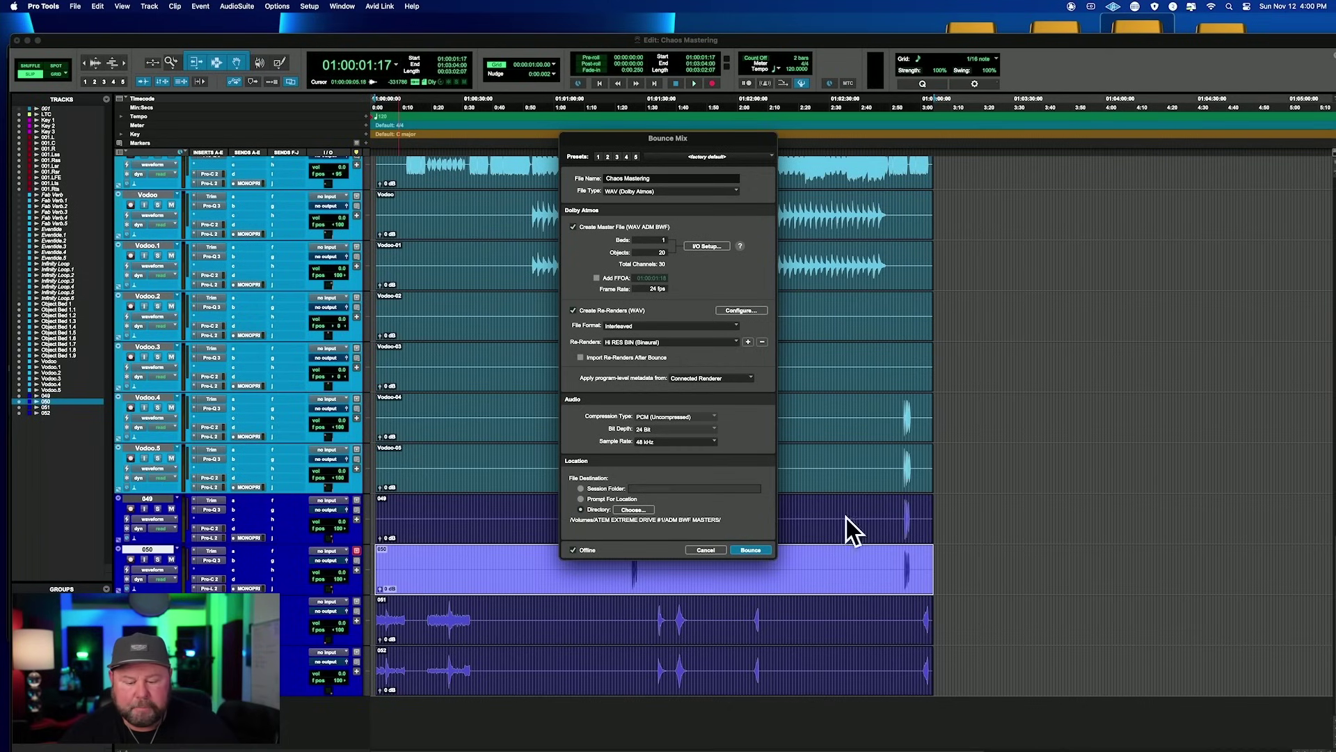
pyautogui.click(751, 550)
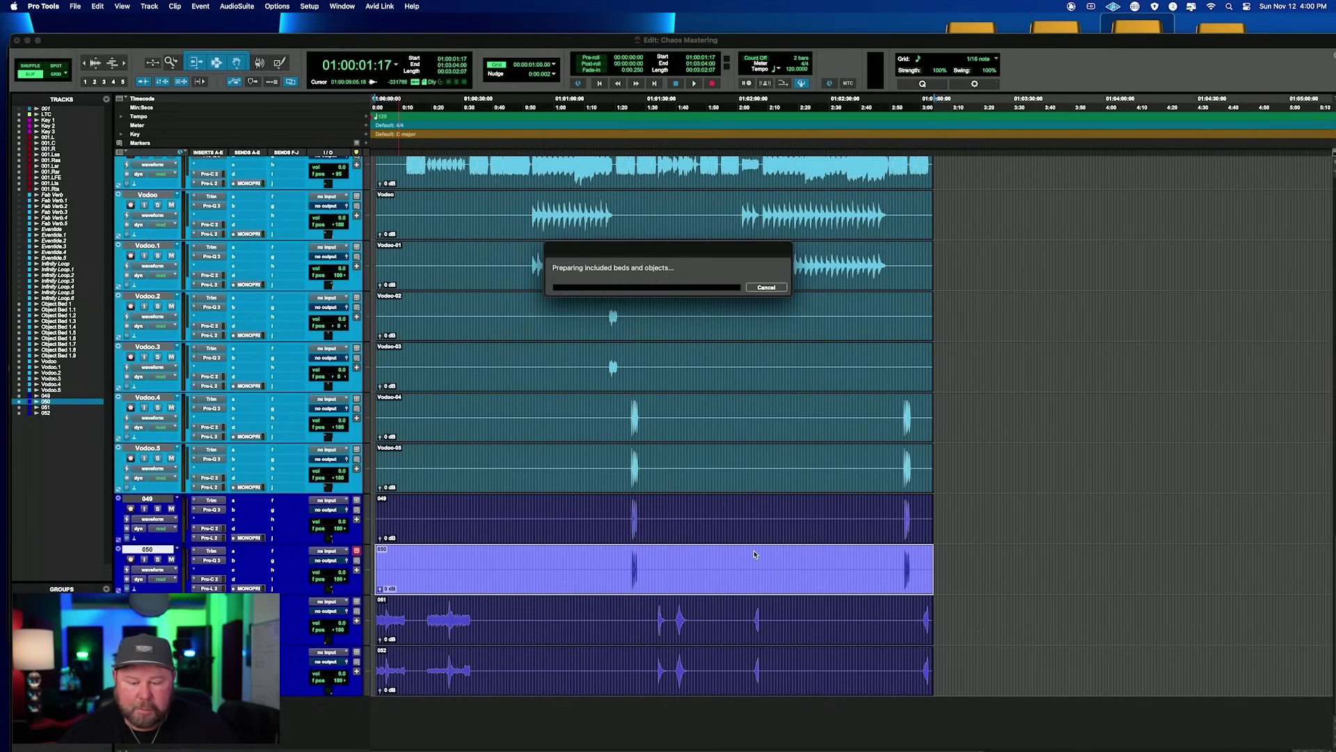